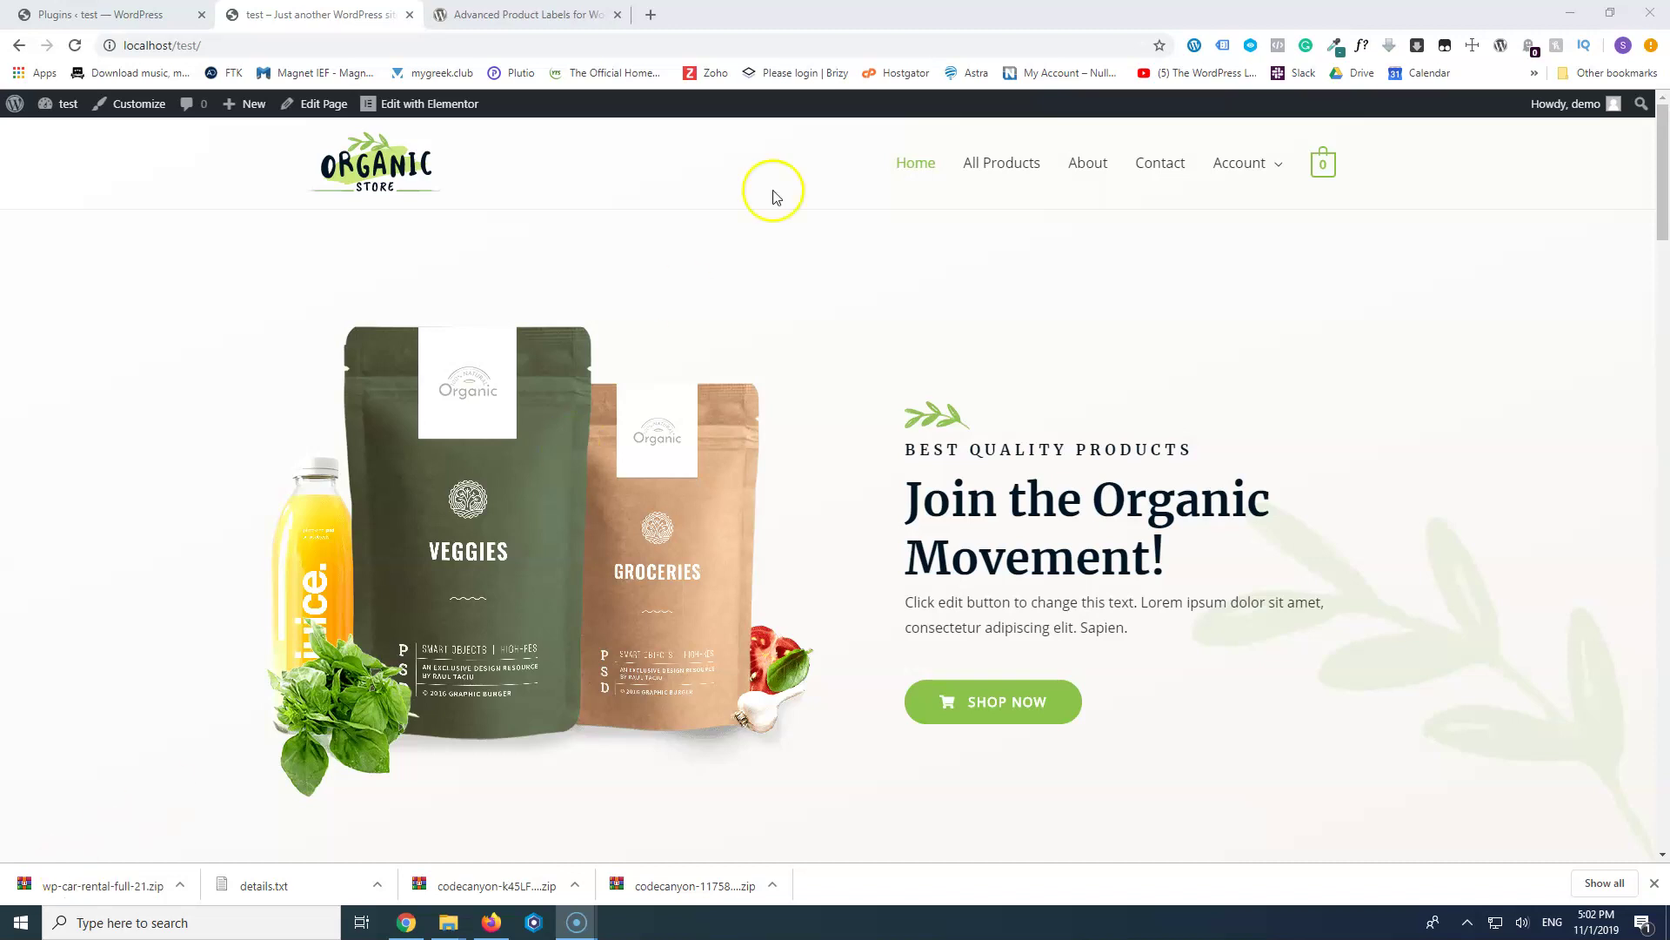
- Open the store's All Products page and look over the product listings
{"action": "left_click", "coordinate": [995, 167]}
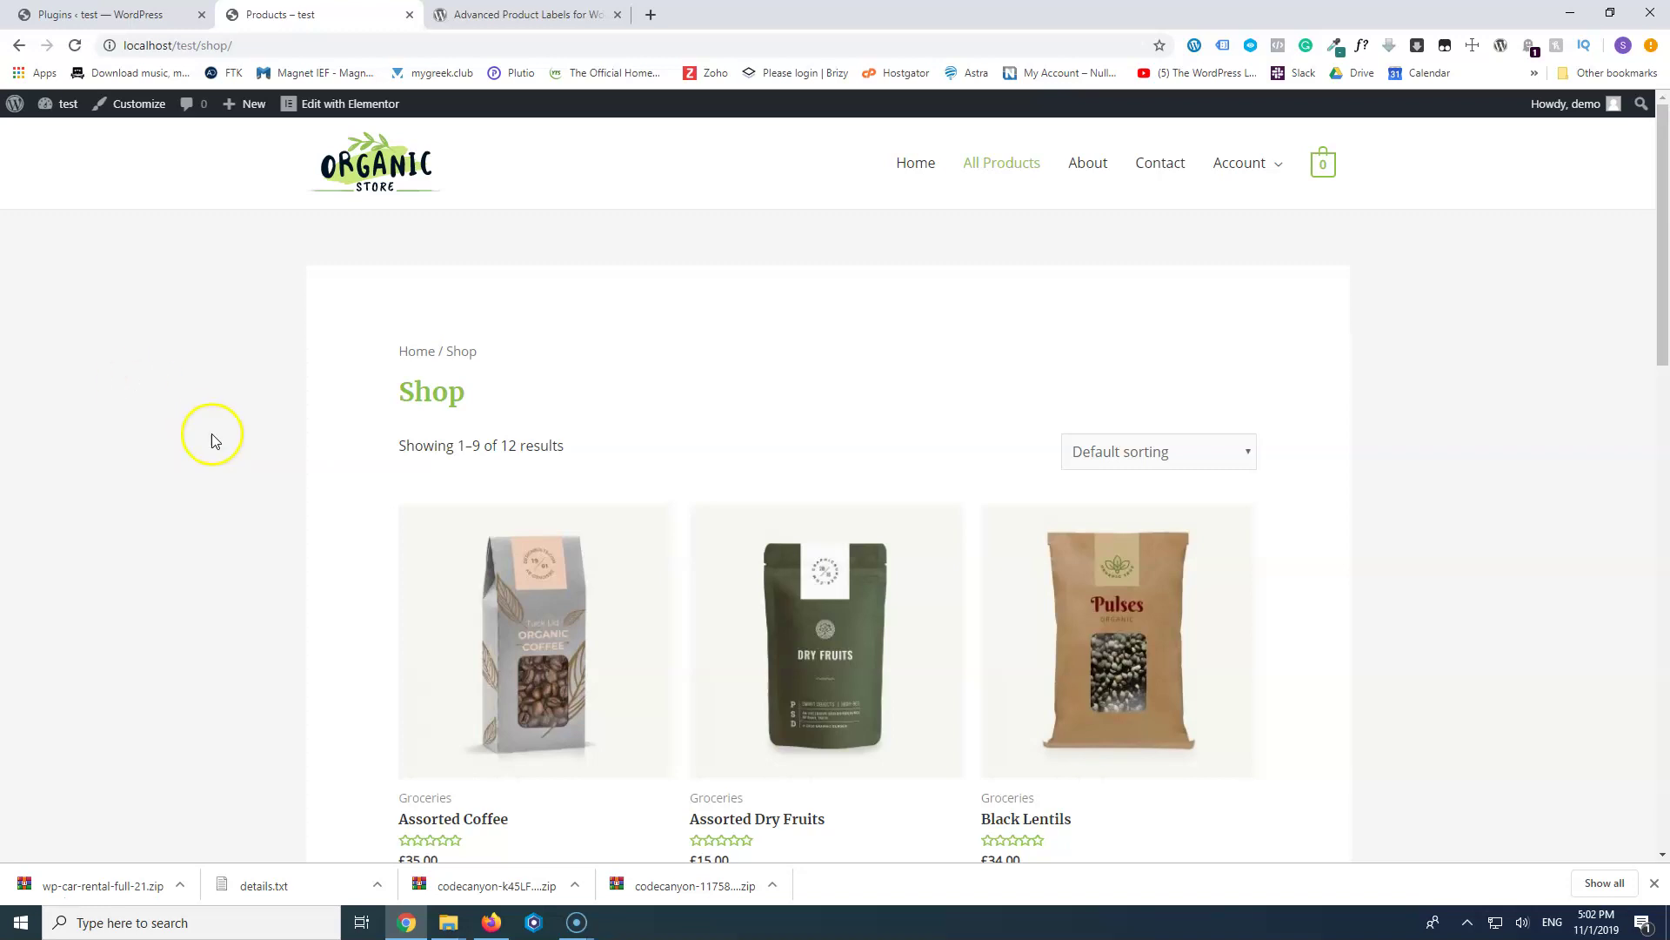
{"action": "scroll", "coordinate": [212, 433], "scroll_direction": "down", "scroll_amount": 3}
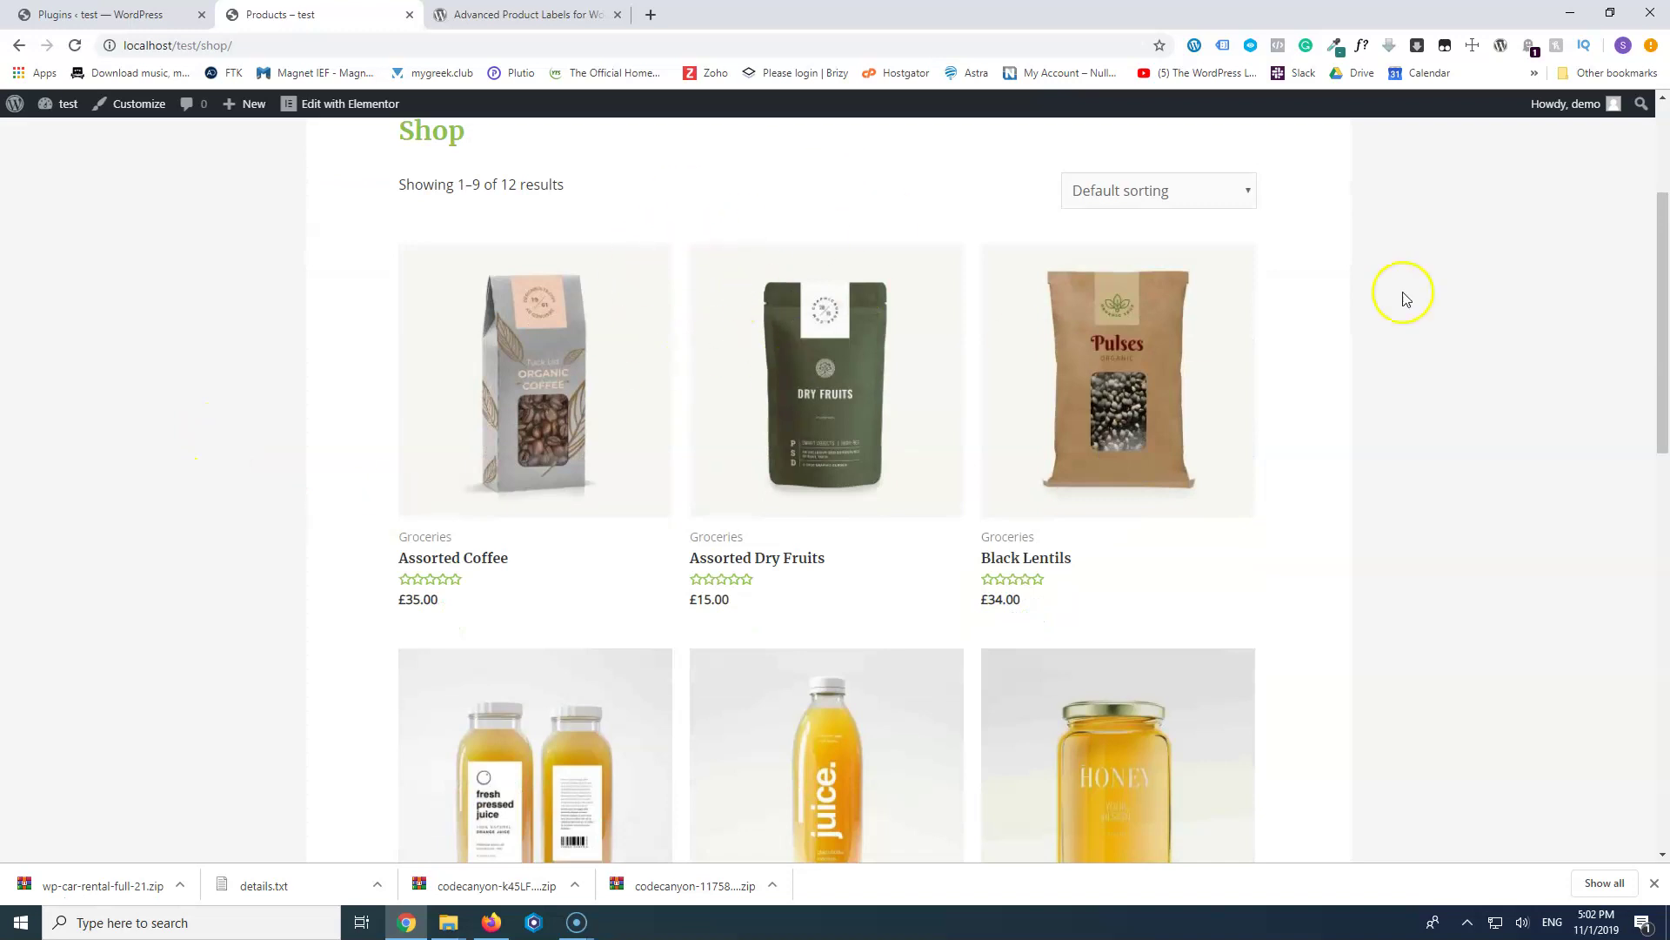
{"action": "scroll", "coordinate": [808, 418], "scroll_direction": "down", "scroll_amount": 5}
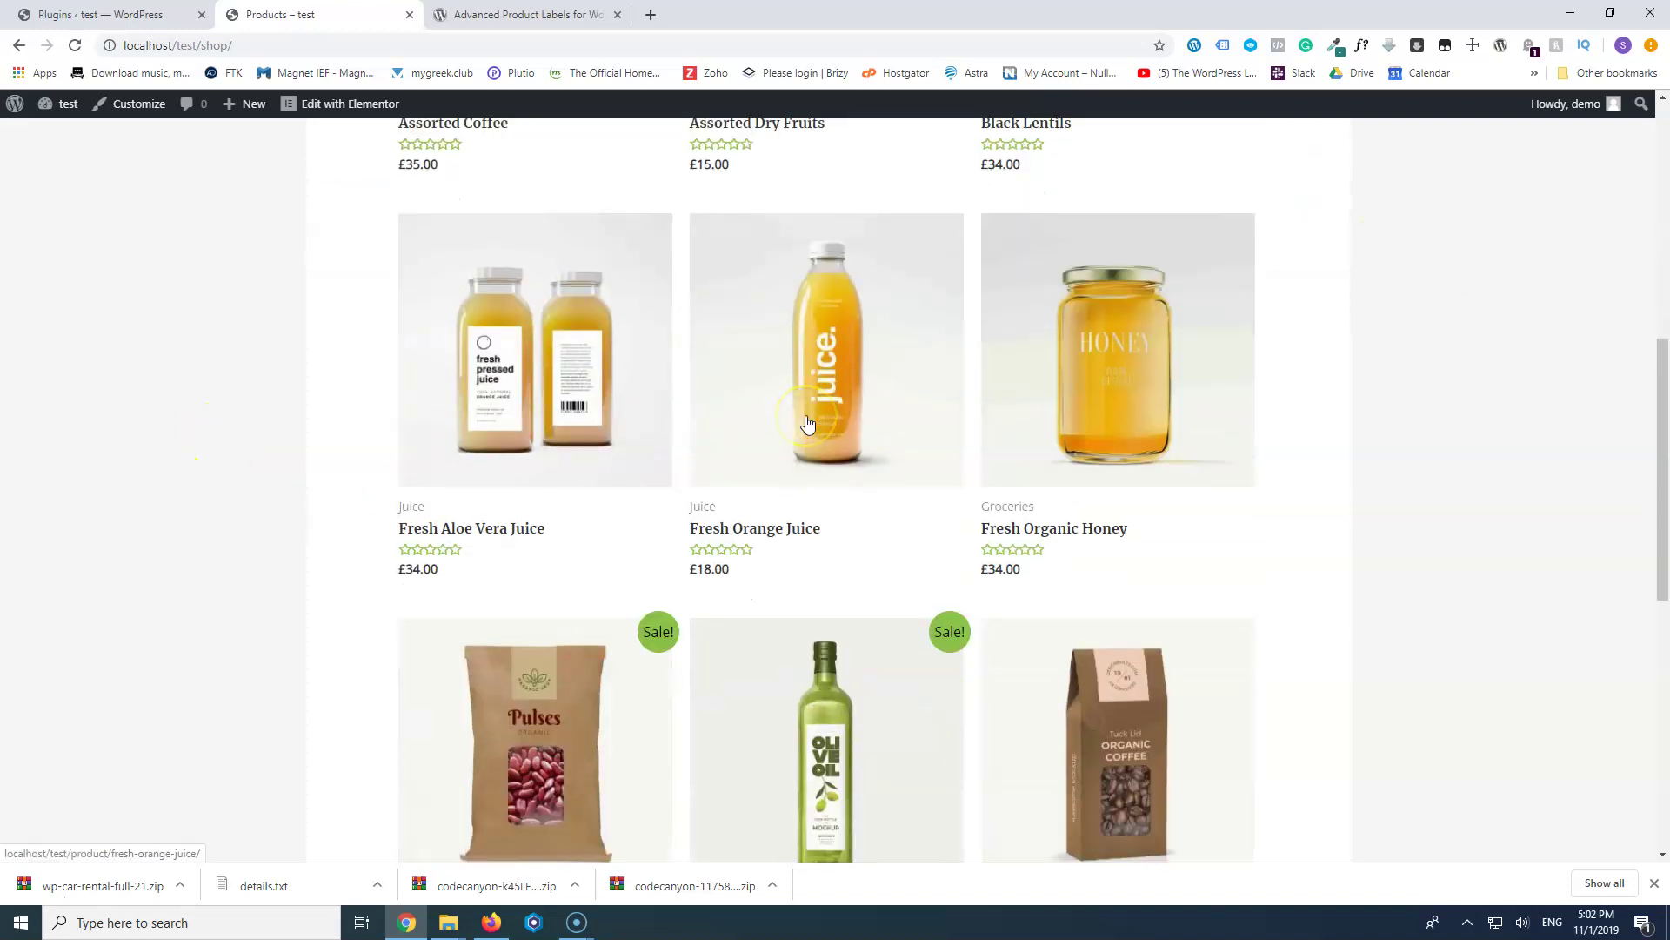
{"action": "scroll", "coordinate": [807, 424], "scroll_direction": "up", "scroll_amount": 8}
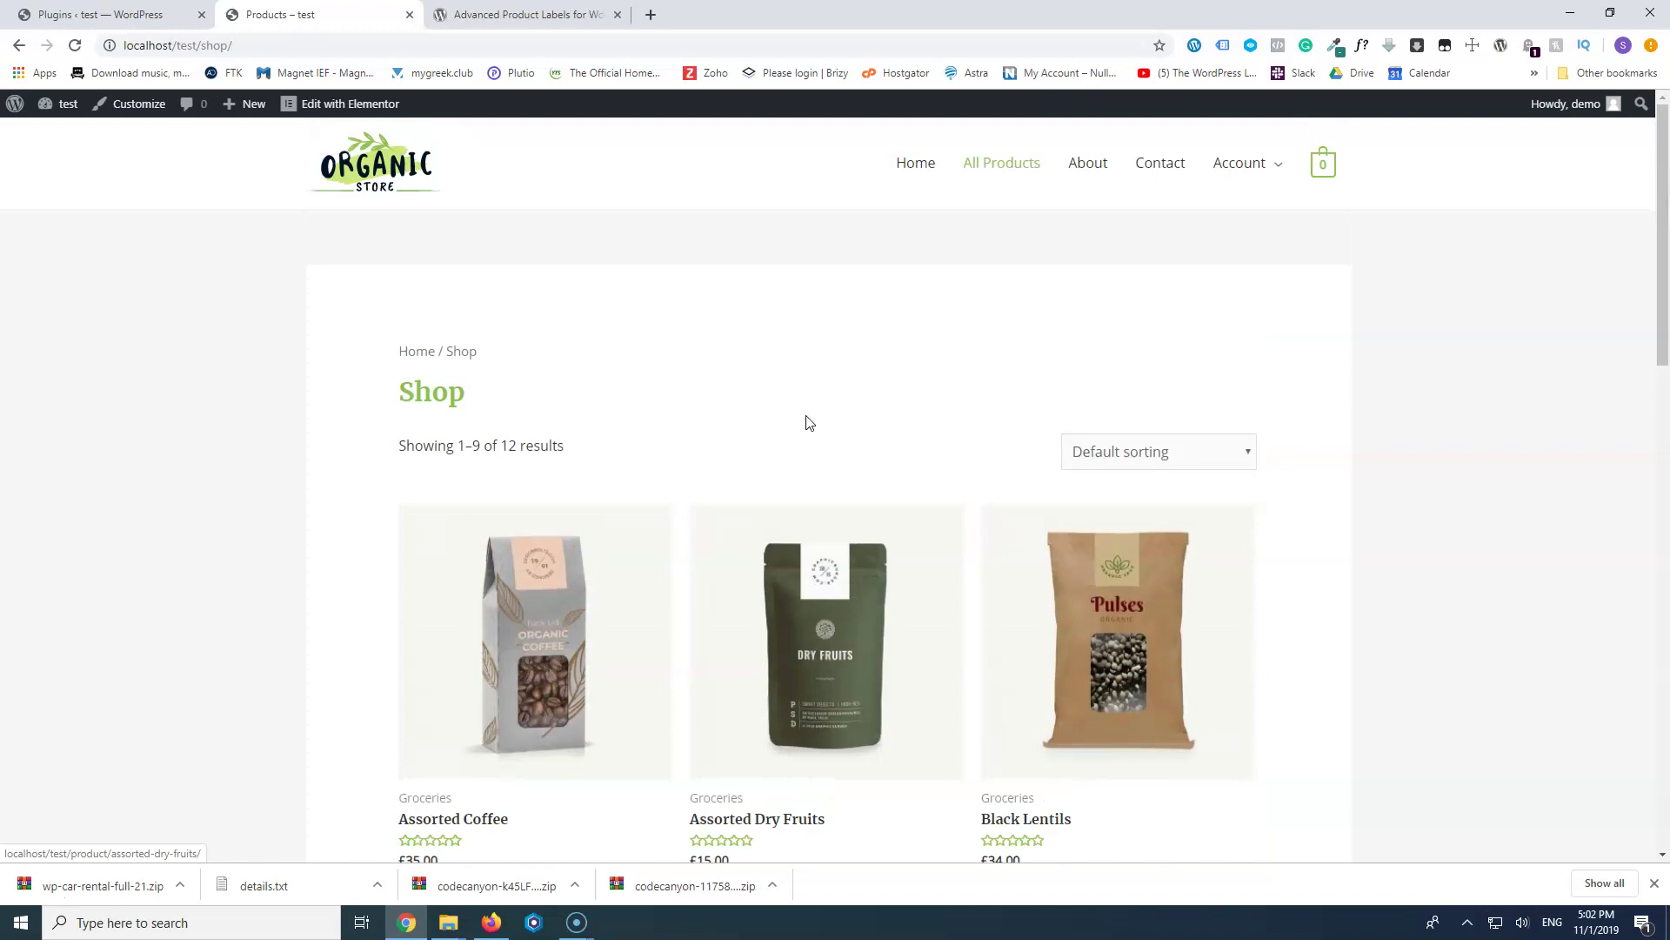
- Review the description and feature lists of Advanced Product Labels for WooCommerce on its WordPress.org plugin page
{"action": "left_click", "coordinate": [485, 15]}
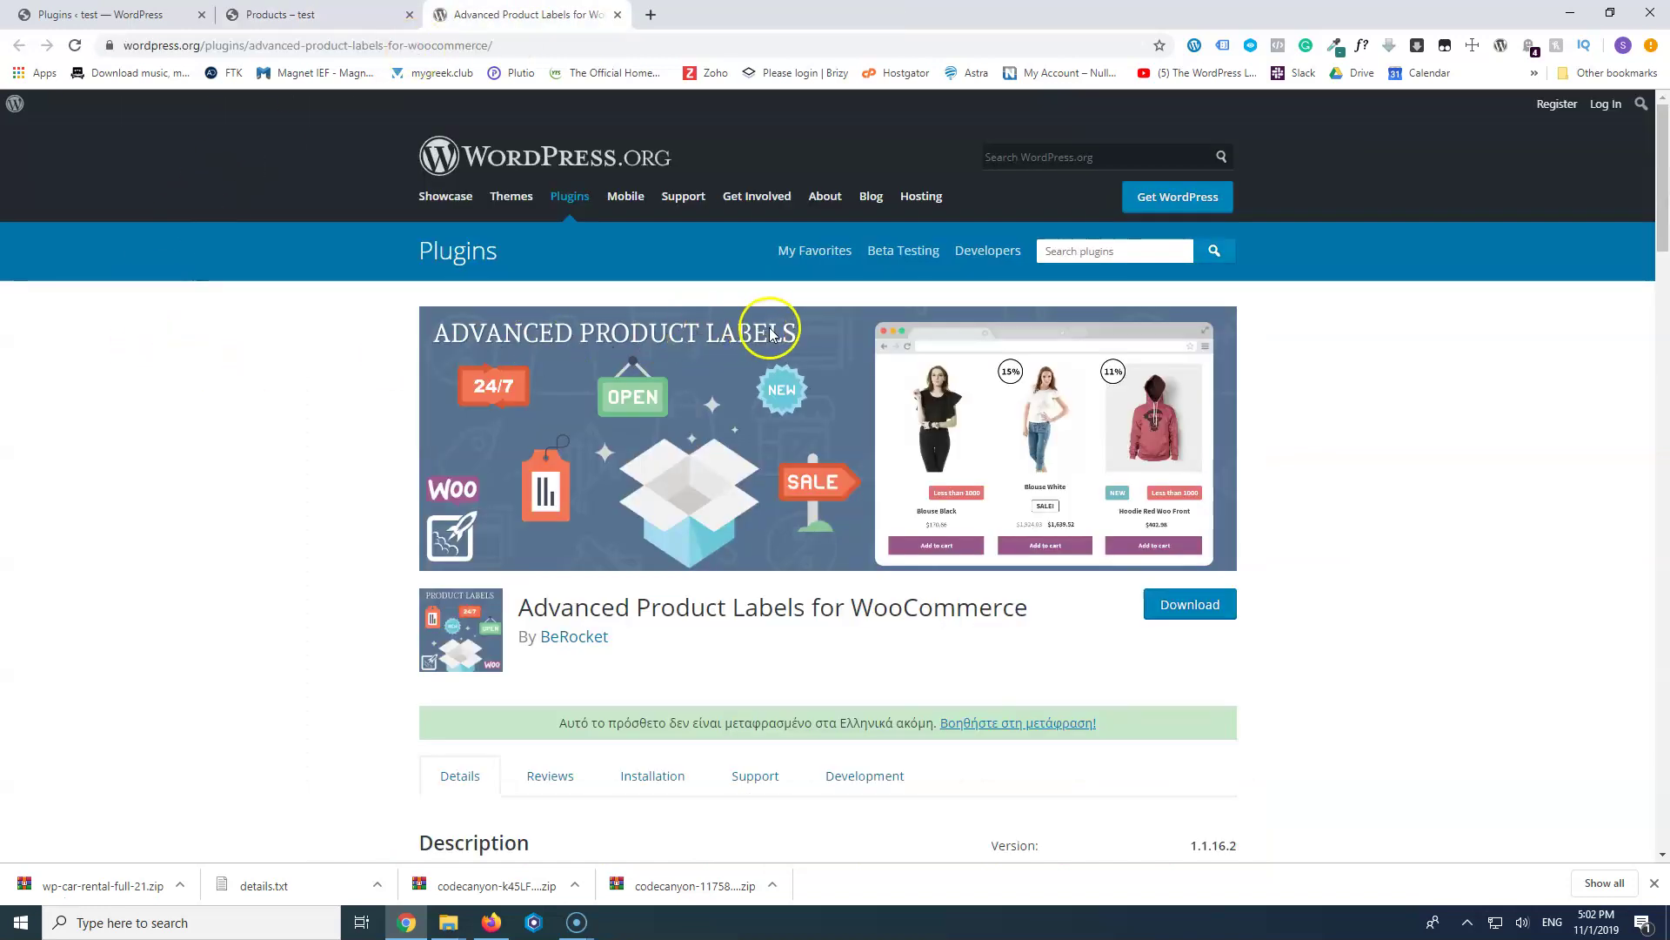
{"action": "scroll", "coordinate": [772, 333], "scroll_direction": "down", "scroll_amount": 7}
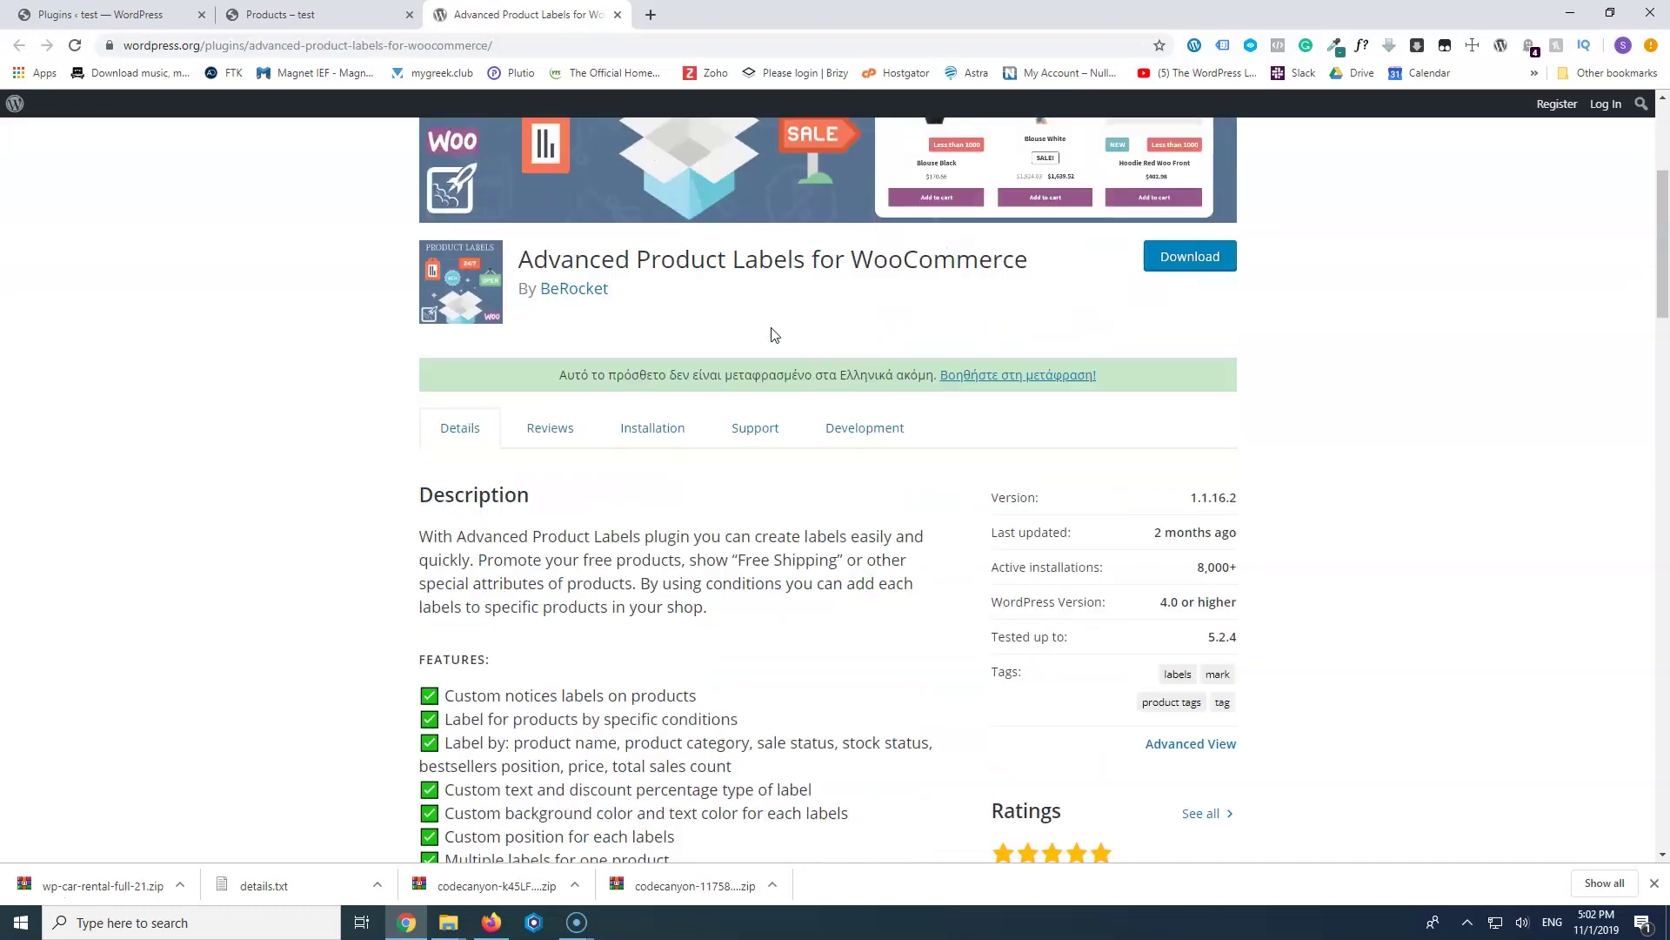
{"action": "scroll", "coordinate": [773, 333], "scroll_direction": "down", "scroll_amount": 1}
{"action": "scroll", "coordinate": [773, 333], "scroll_direction": "up", "scroll_amount": 5}
{"action": "scroll", "coordinate": [773, 333], "scroll_direction": "down", "scroll_amount": 7}
{"action": "scroll", "coordinate": [772, 334], "scroll_direction": "down", "scroll_amount": 4}
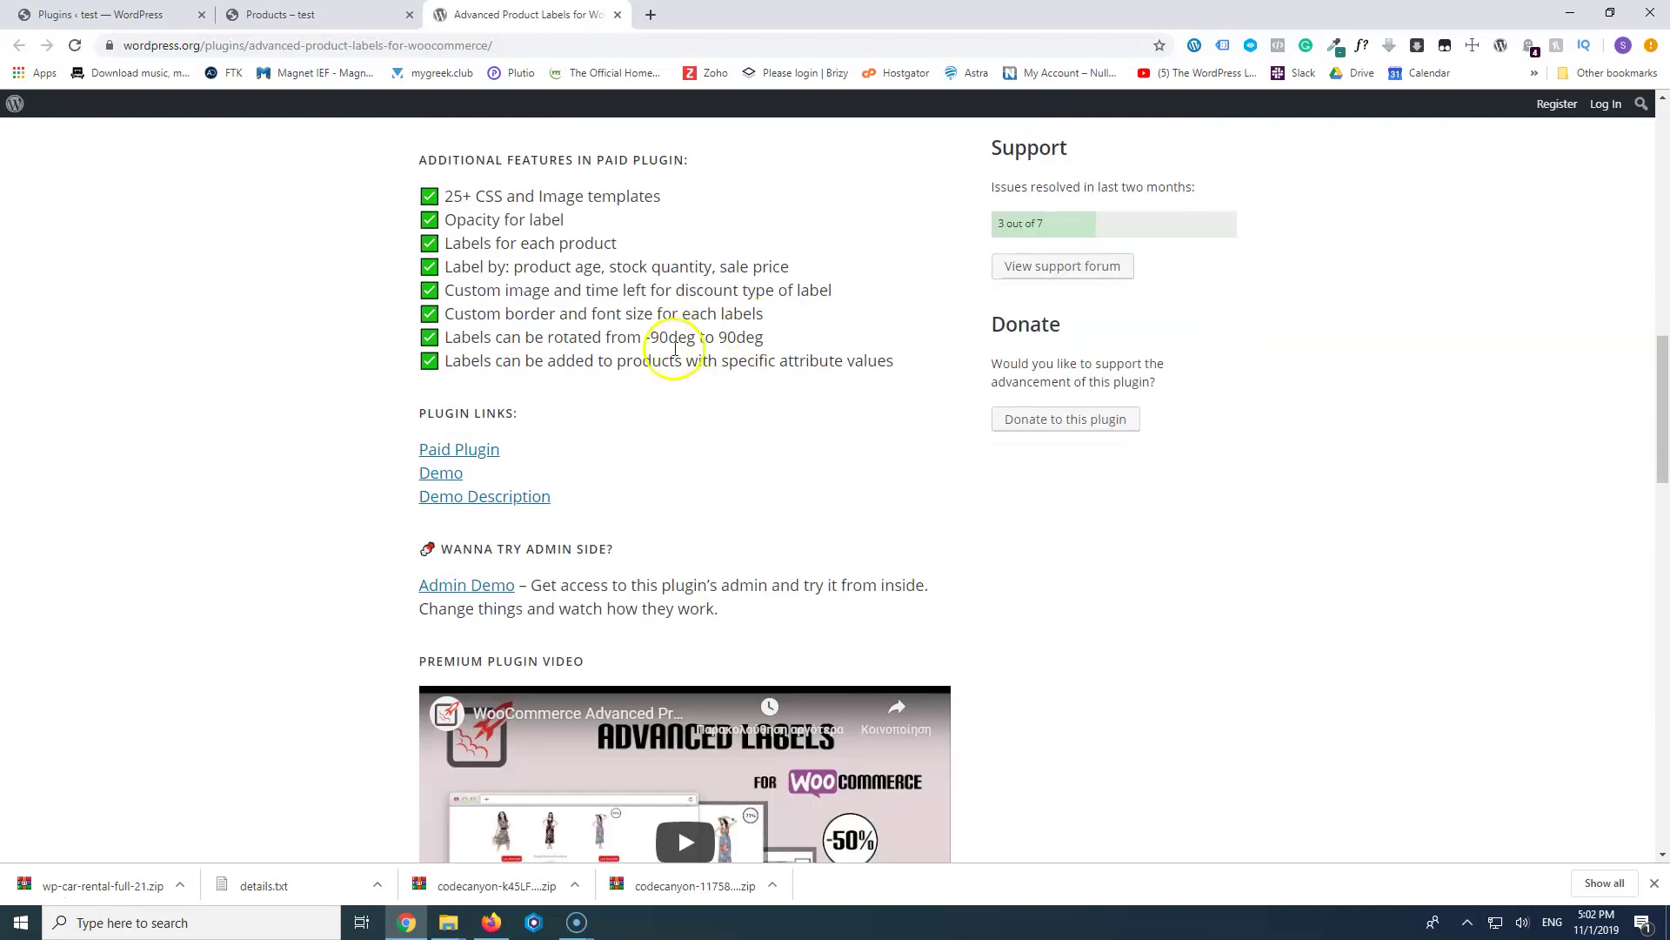
- Open the paid plugin's page, select the $29 single-site licence option and examine the free versus premium comparison
{"action": "middle_click", "coordinate": [484, 452]}
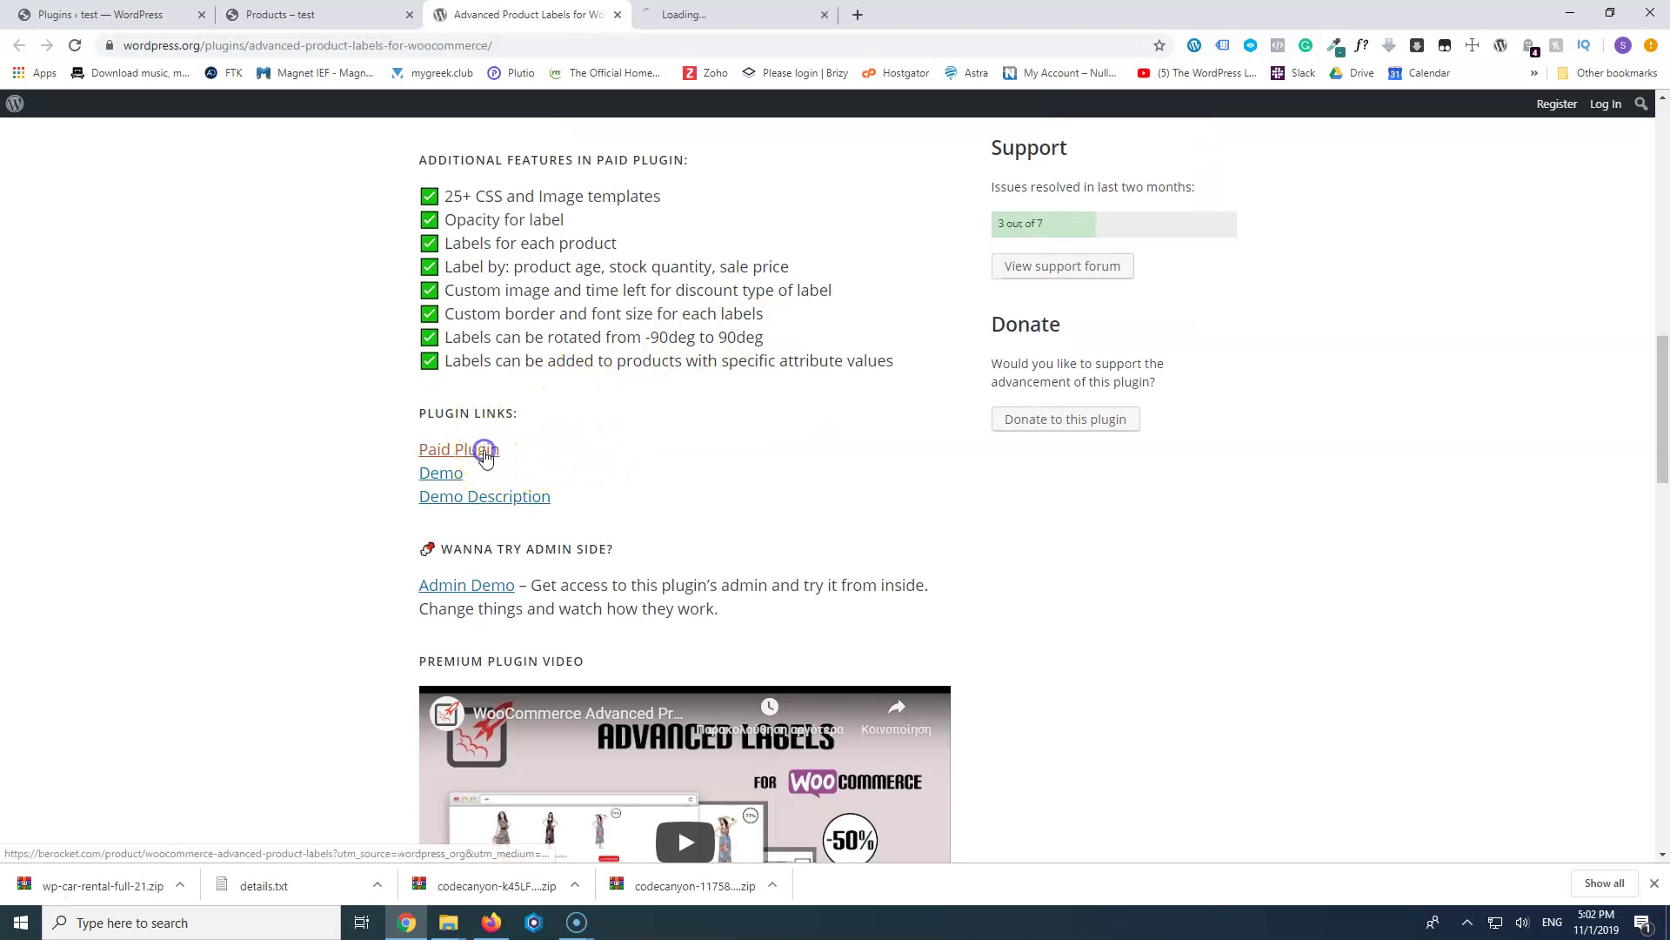
{"action": "left_click", "coordinate": [735, 15]}
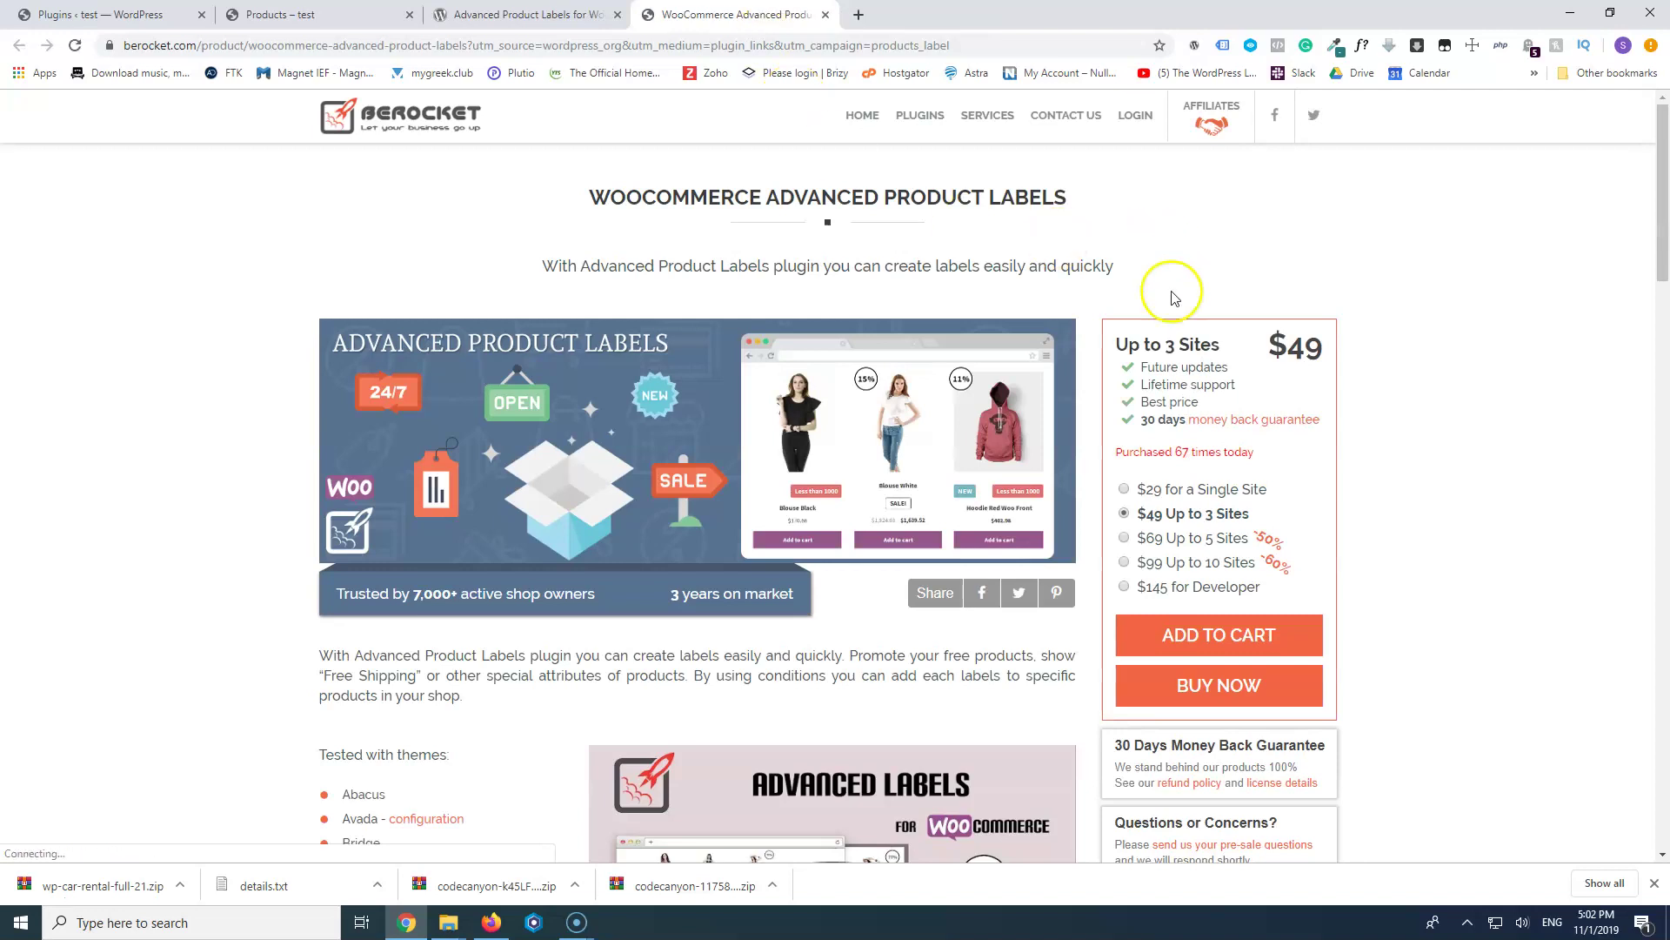
{"action": "left_click", "coordinate": [1123, 490]}
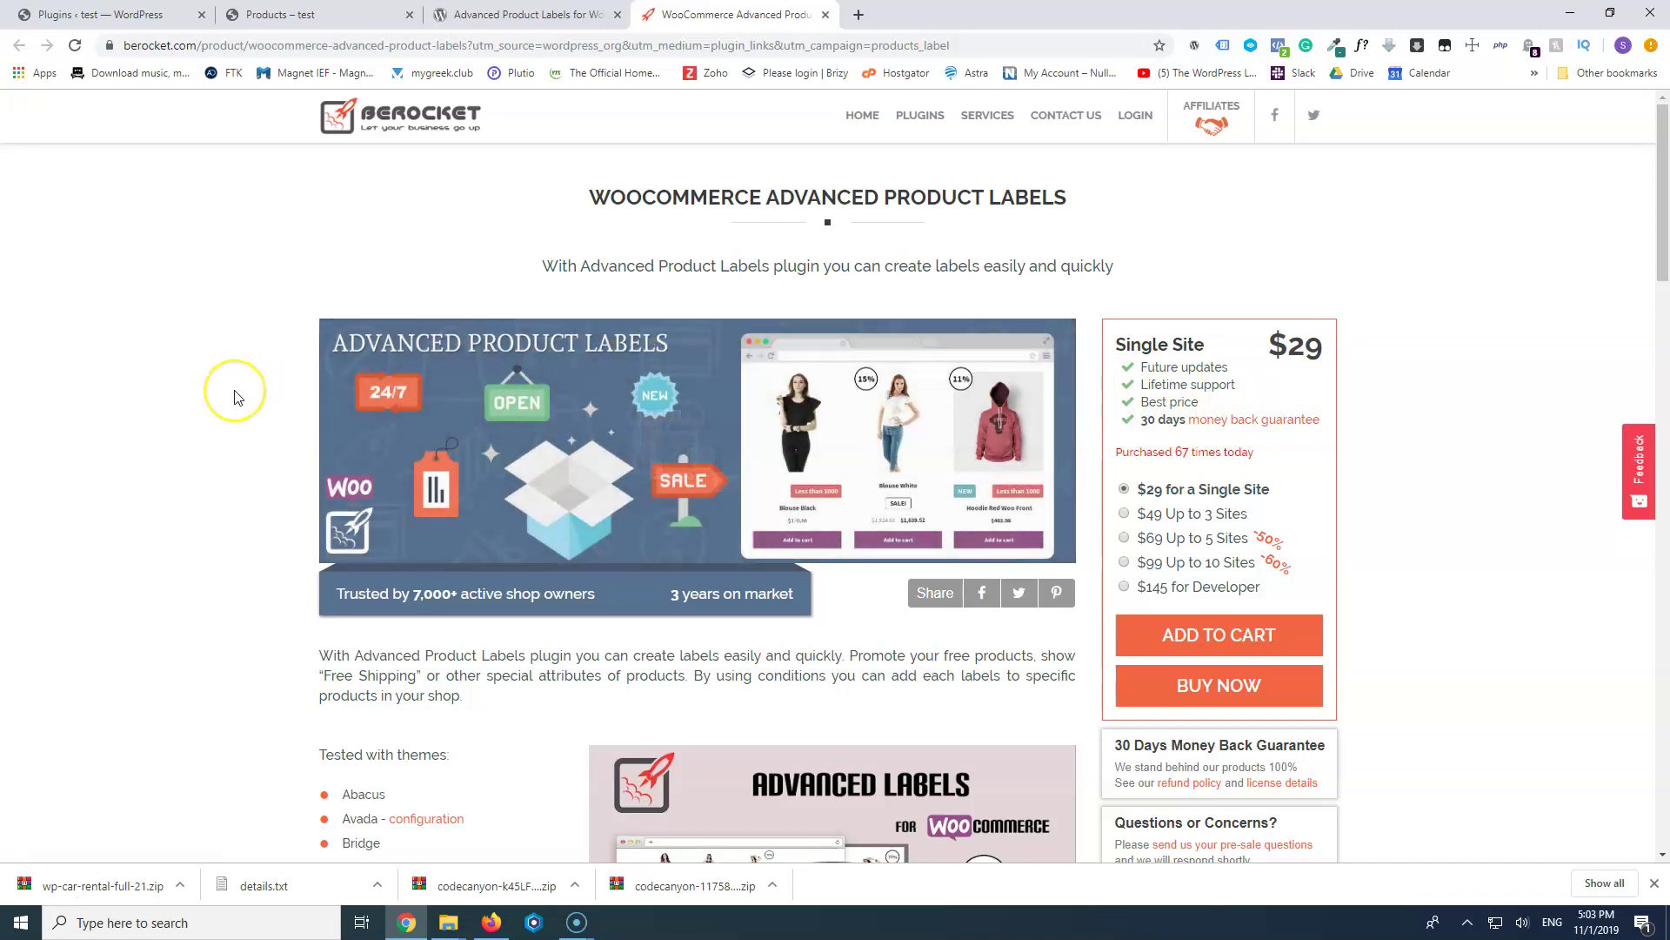
{"action": "scroll", "coordinate": [235, 397], "scroll_direction": "down", "scroll_amount": 15}
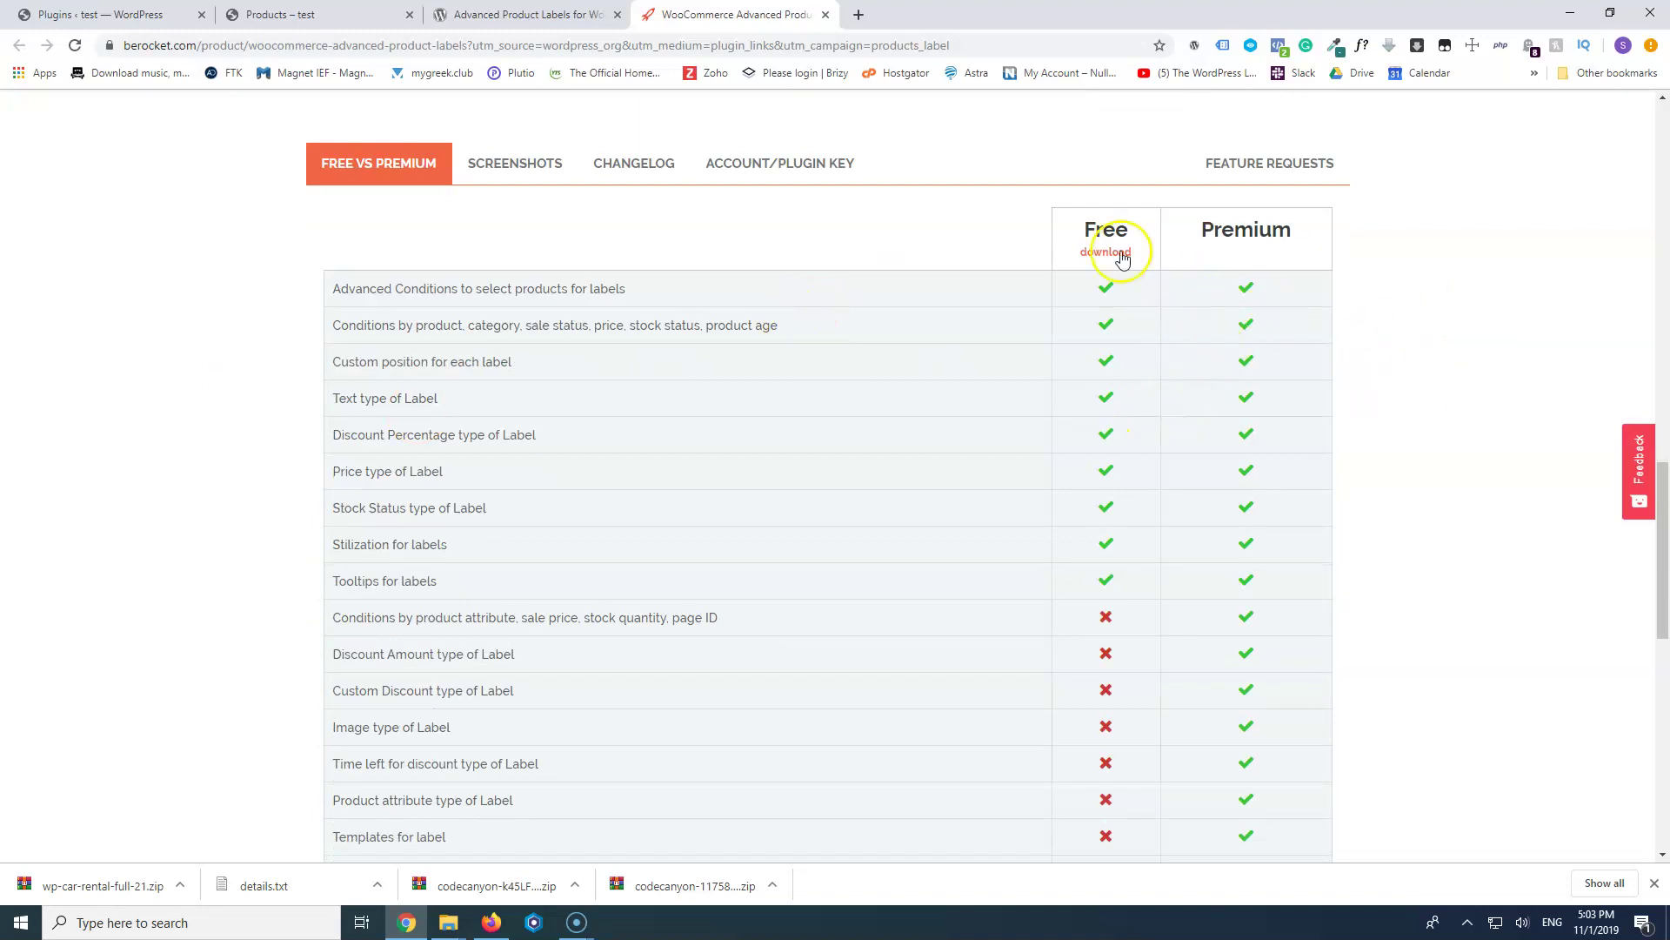
{"action": "scroll", "coordinate": [1246, 521], "scroll_direction": "down", "scroll_amount": 1}
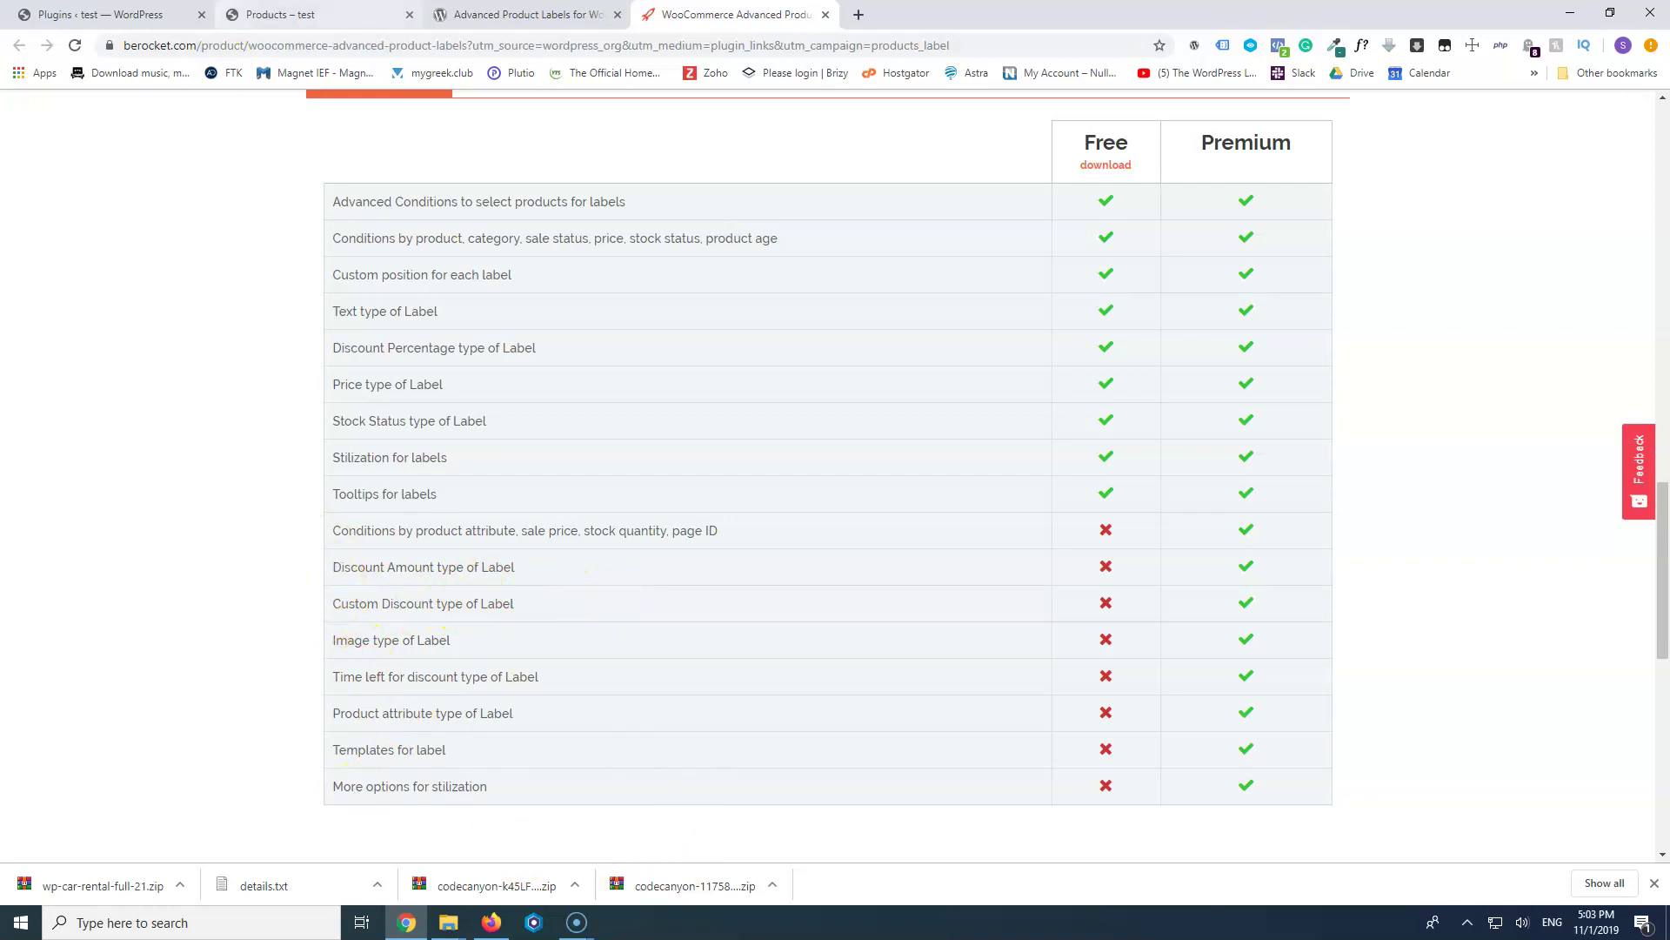
- Search the site's plugin installer for "WooCommerce Advanced Product Labels" and install Advanced Product Labels for WooCommerce by BeRocket
{"action": "left_click", "coordinate": [125, 17]}
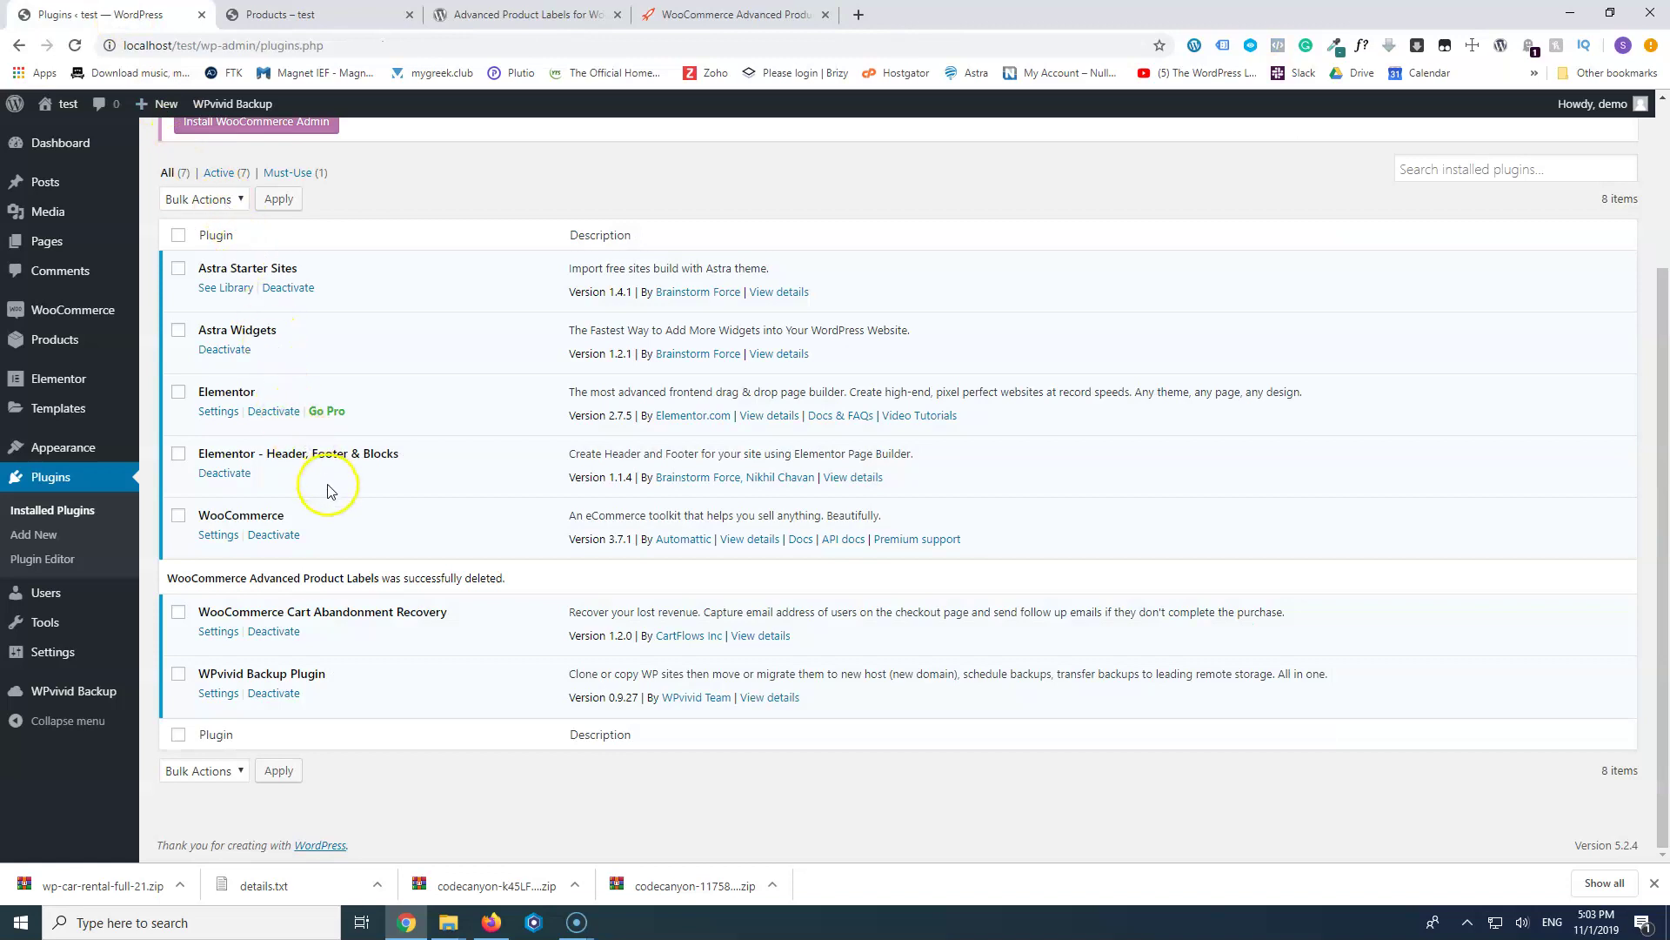
{"action": "left_click_drag", "start_coordinate": [170, 579], "coordinate": [348, 573]}
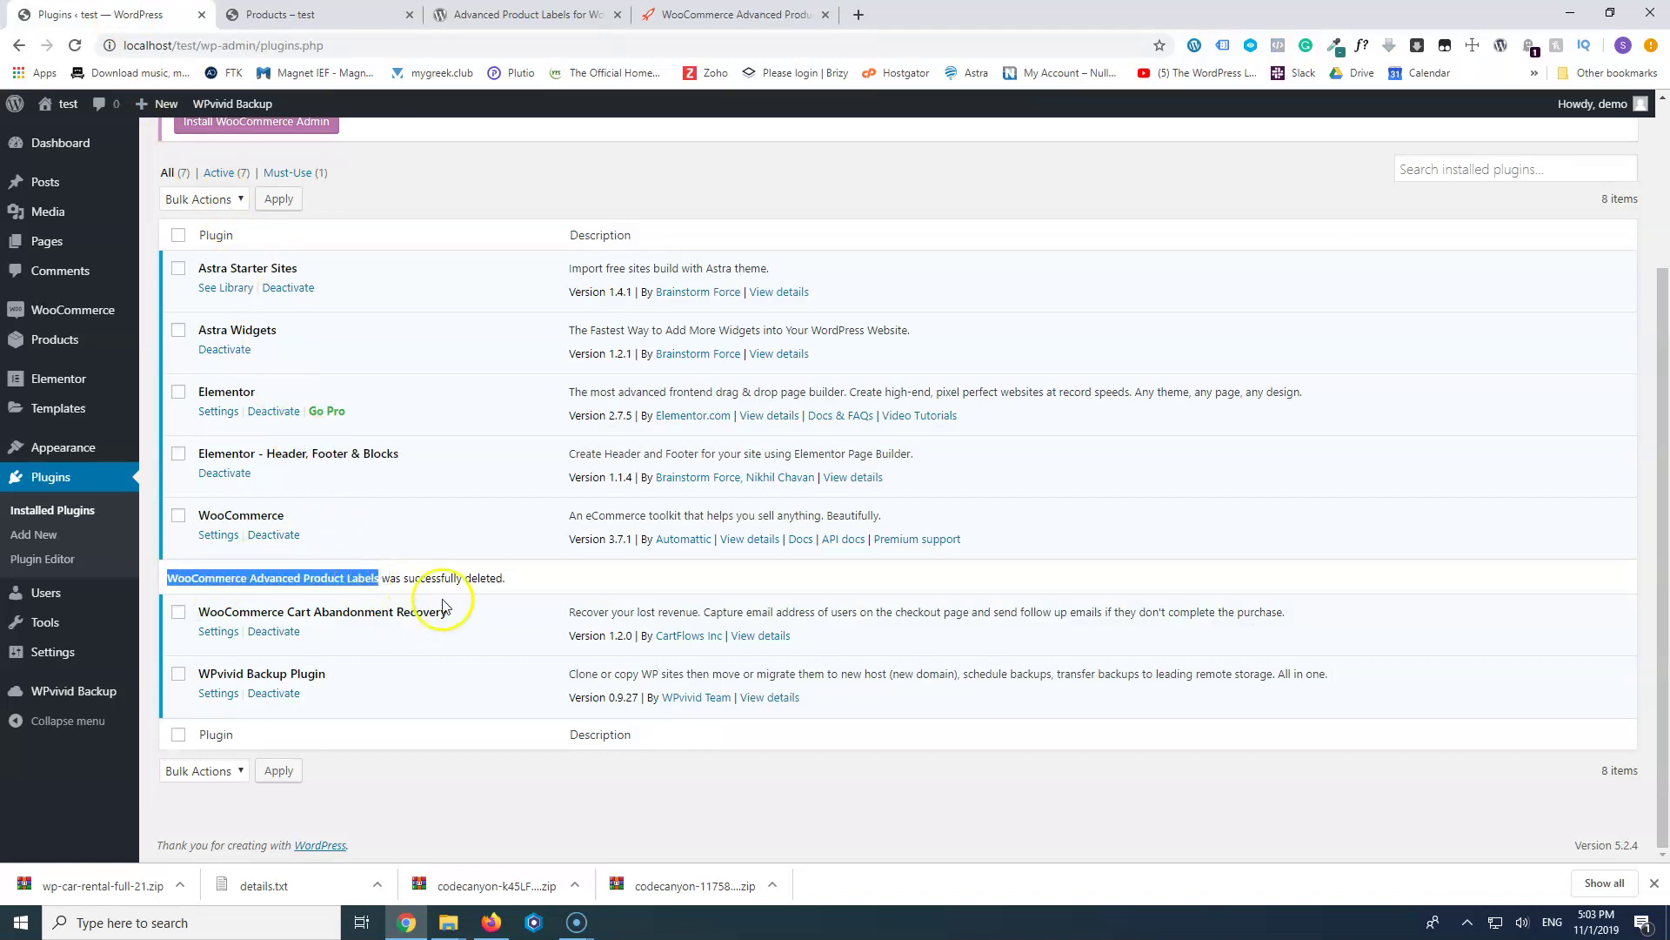
{"action": "scroll", "coordinate": [474, 604], "scroll_direction": "up", "scroll_amount": 3}
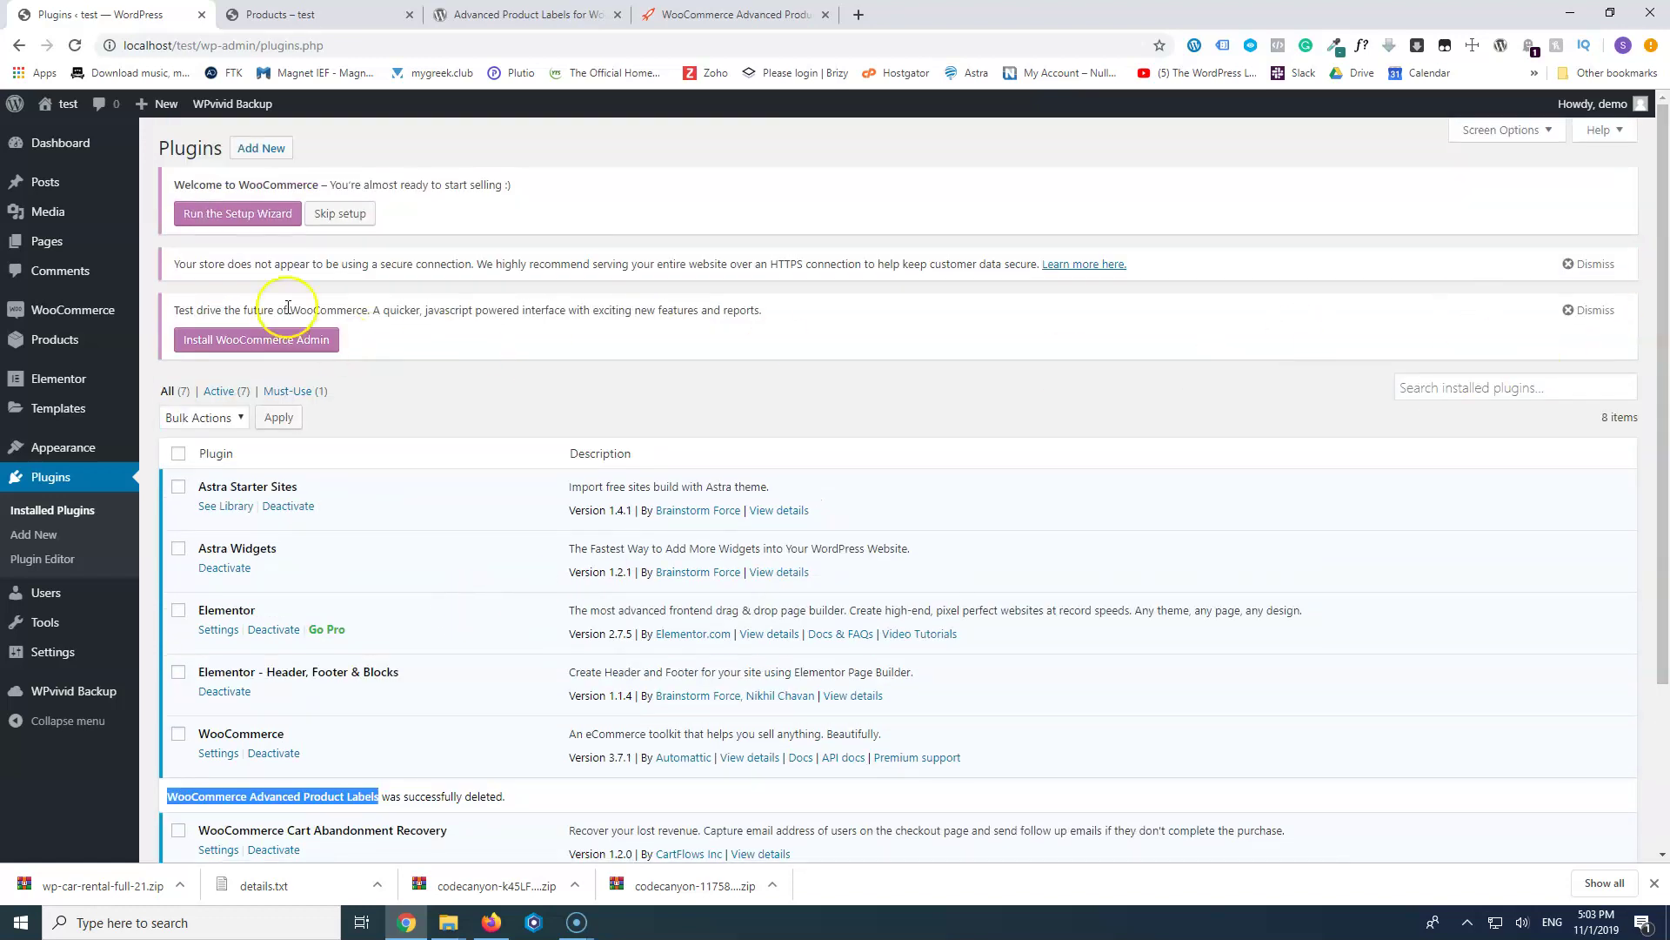
{"action": "left_click", "coordinate": [249, 150]}
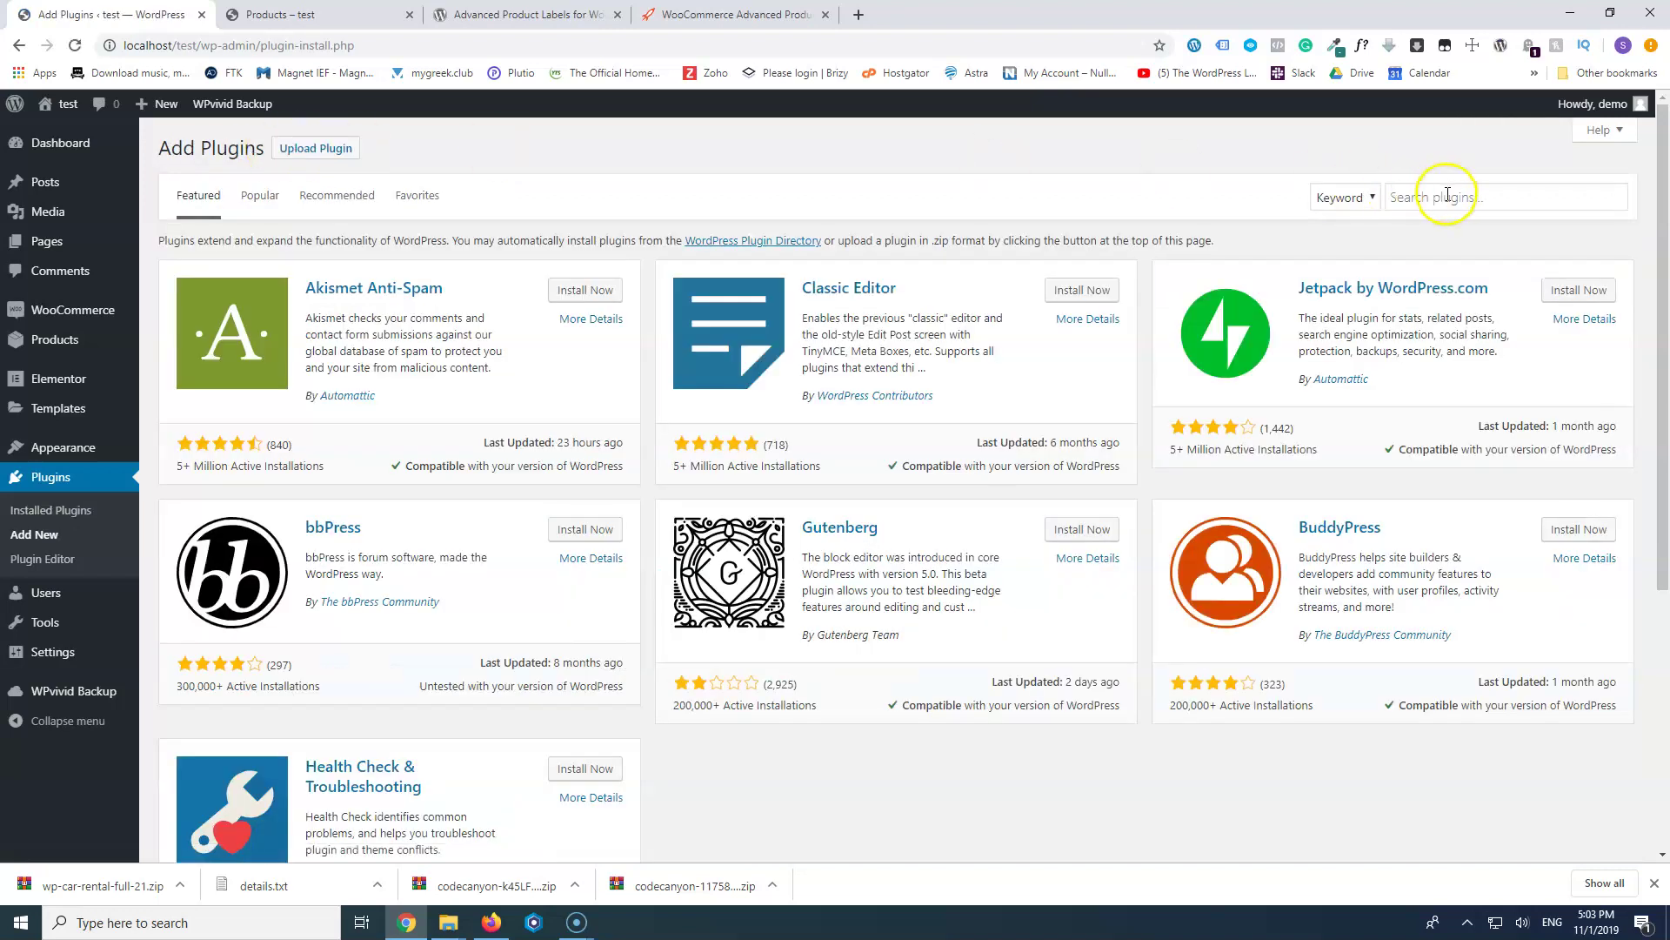
{"action": "left_click", "coordinate": [1448, 197]}
{"action": "type", "text": "WooCommerce Advanced Product Labels"}
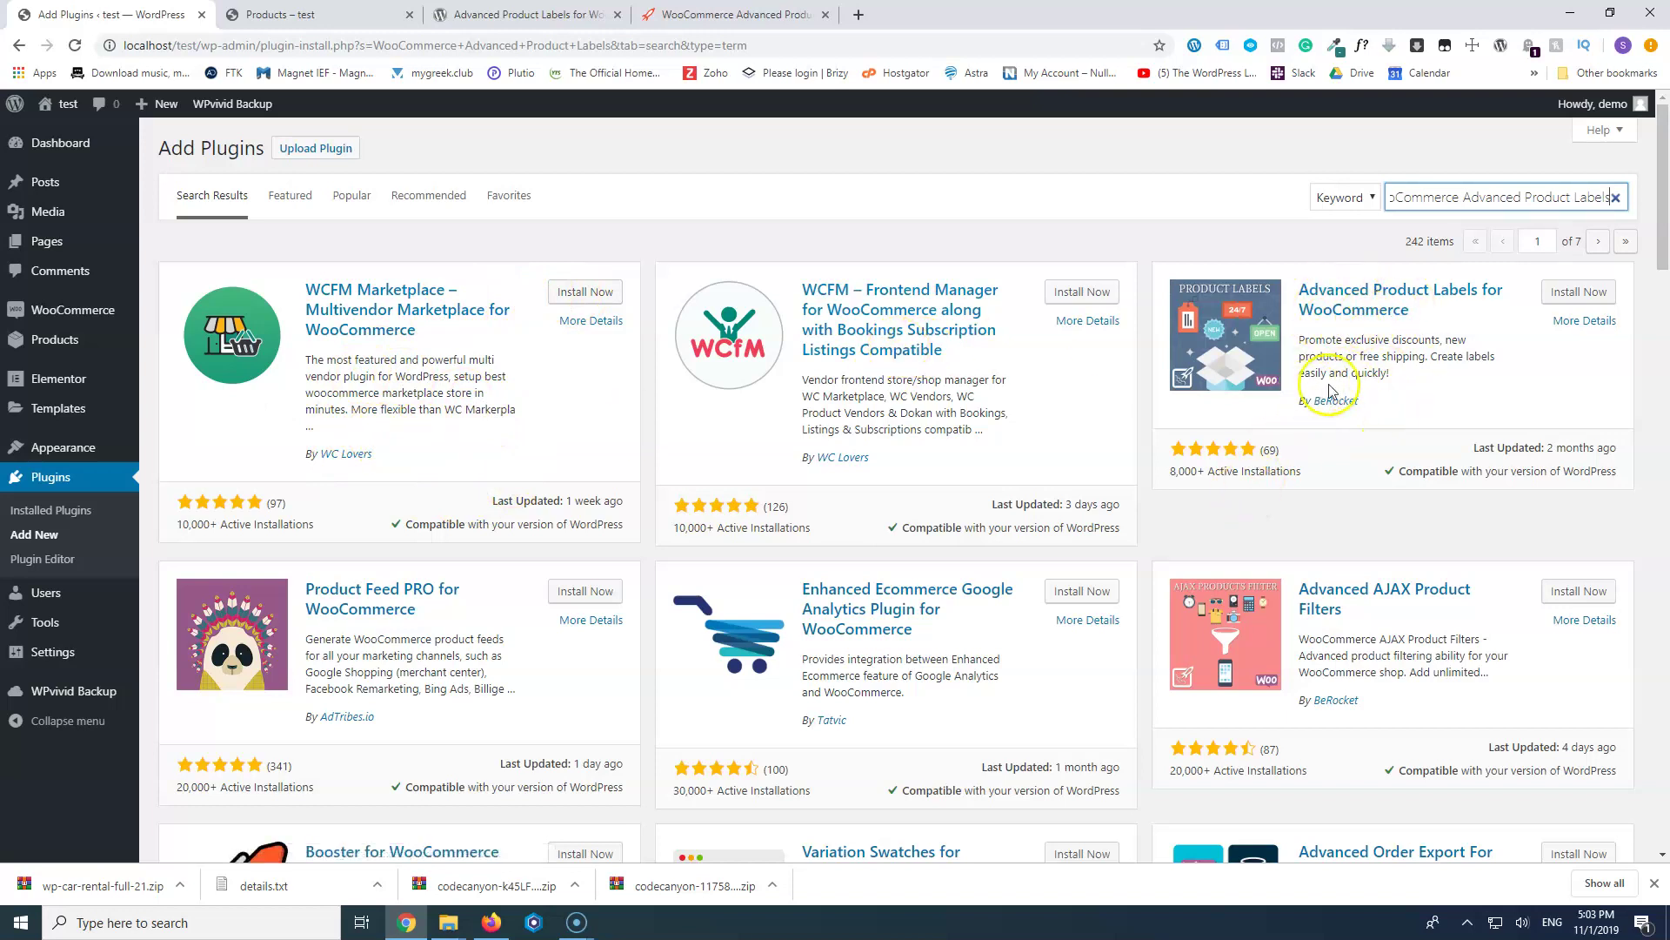
{"action": "left_click", "coordinate": [1578, 294]}
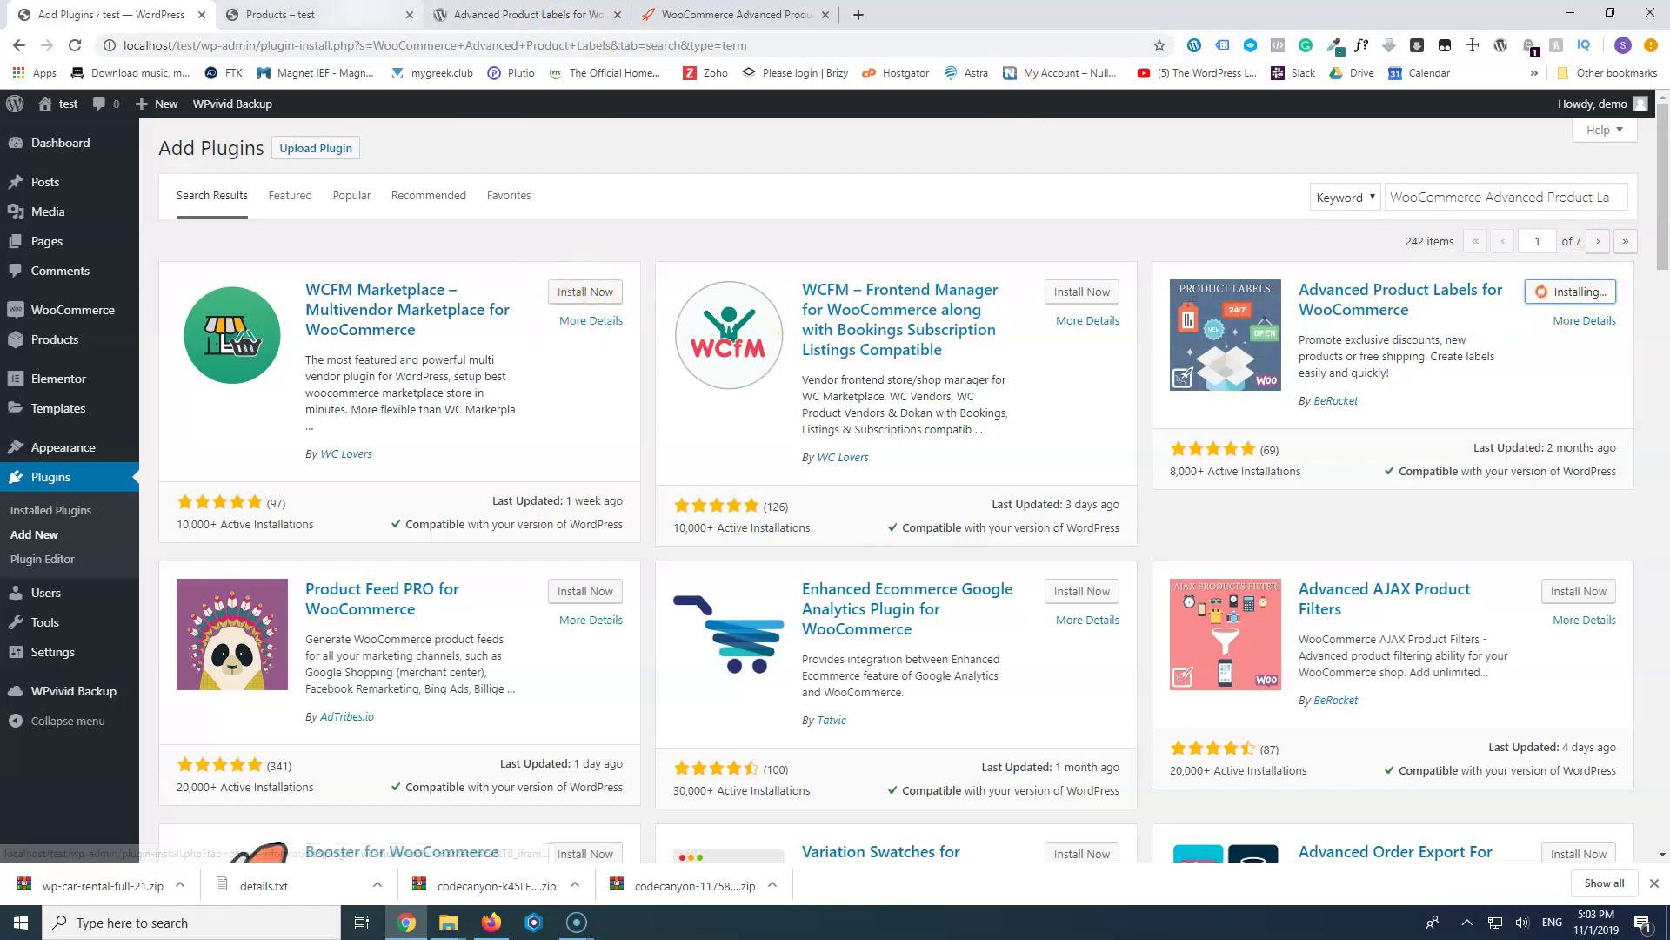
- Reload the store's All Products page and examine the default sale badges on the discounted products
{"action": "left_click", "coordinate": [329, 10]}
{"action": "left_click", "coordinate": [994, 165]}
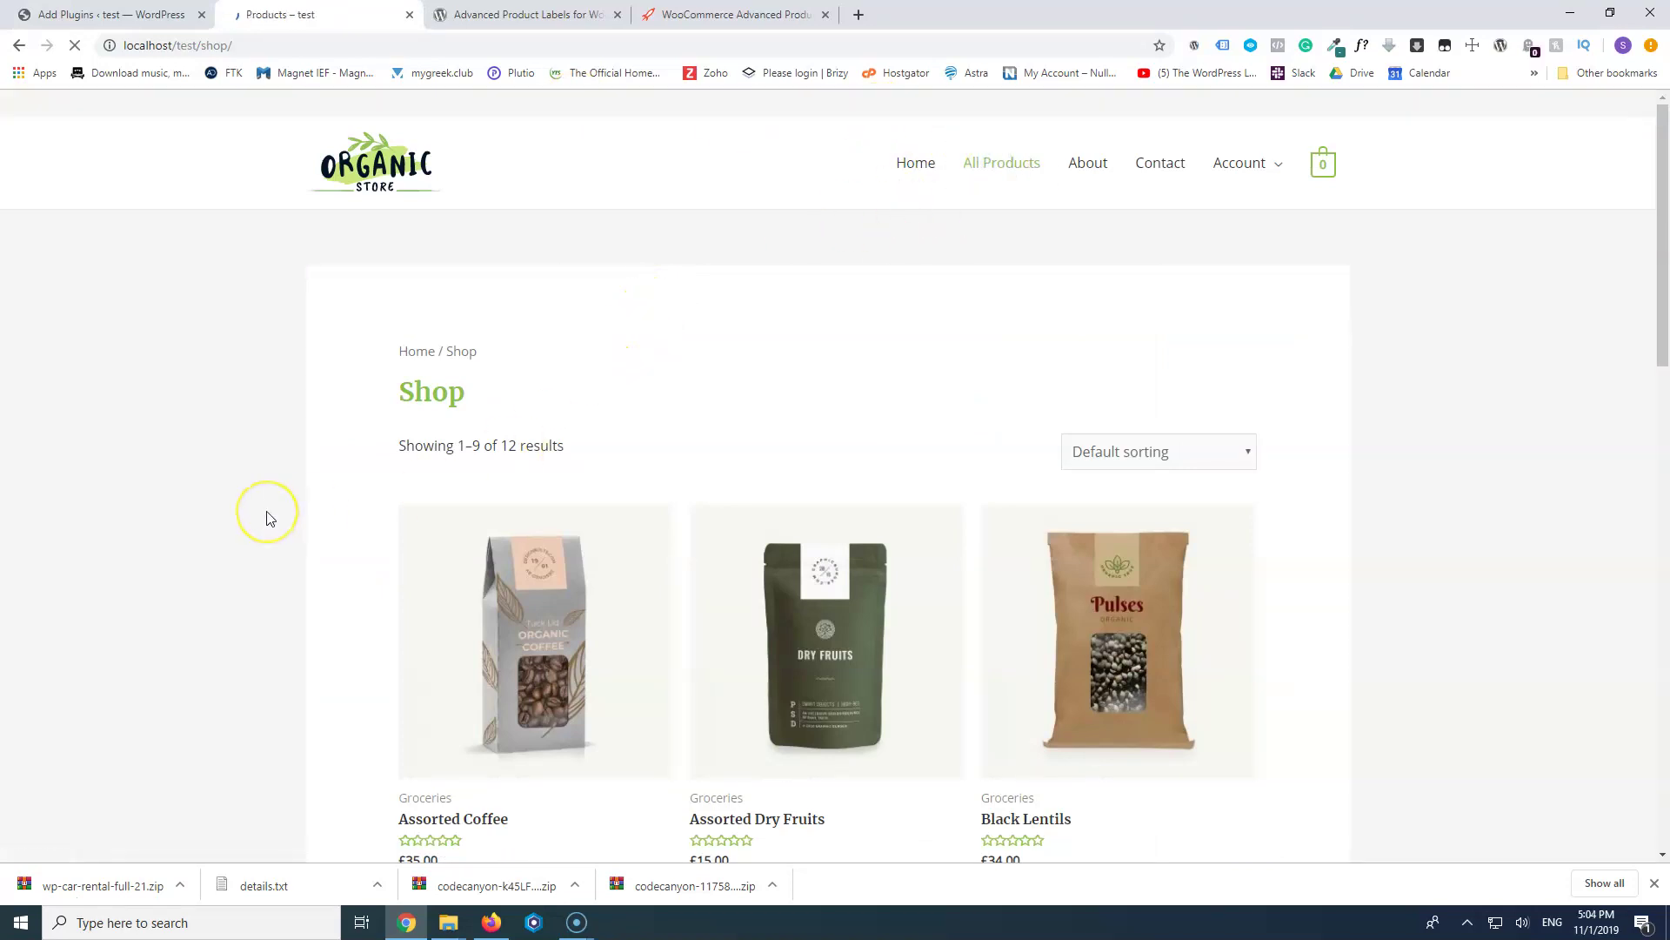
{"action": "scroll", "coordinate": [265, 519], "scroll_direction": "down", "scroll_amount": 13}
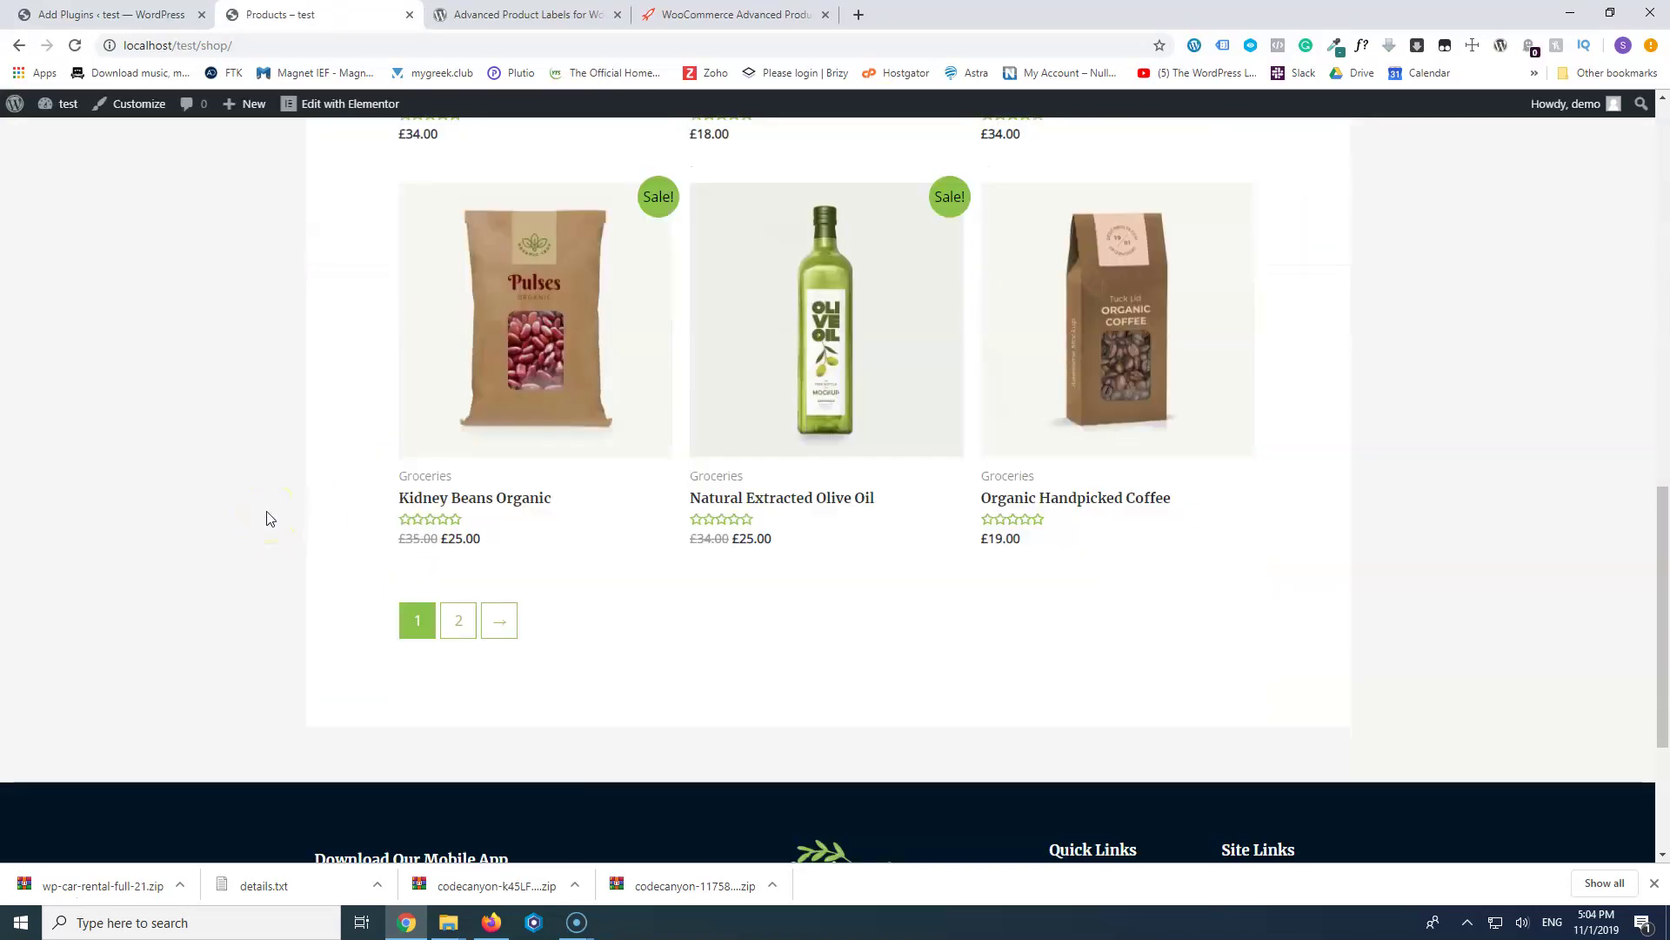
{"action": "scroll", "coordinate": [597, 585], "scroll_direction": "up", "scroll_amount": 2}
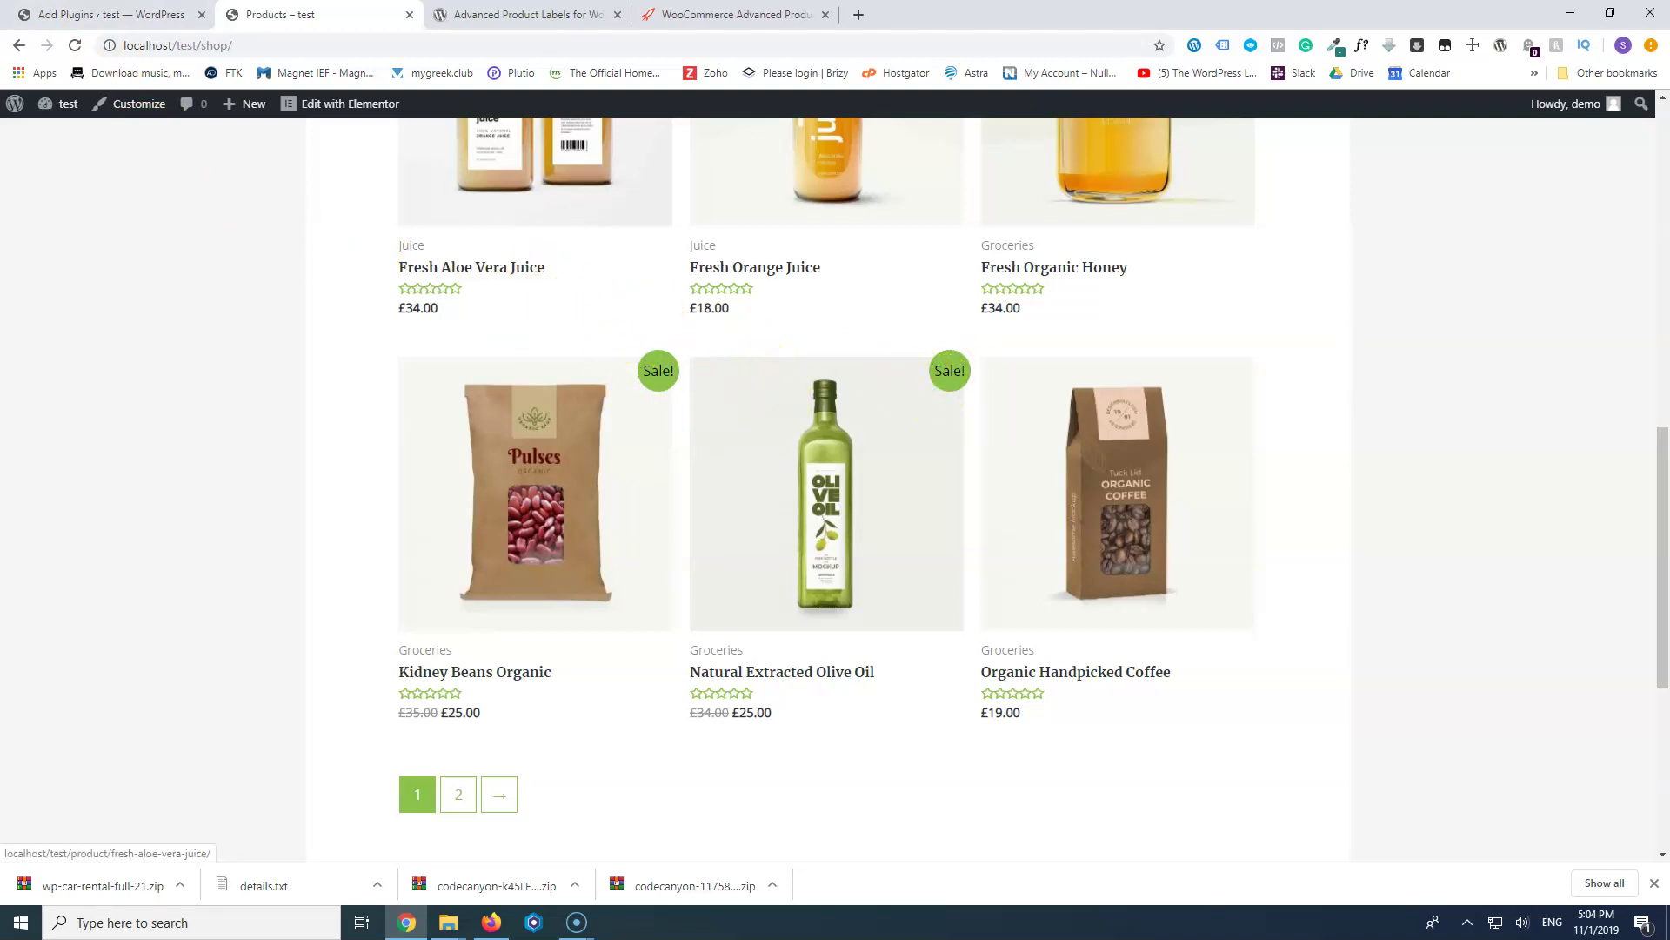
- Activate Advanced Product Labels for WooCommerce and open BeRocket's Products Labels settings
{"action": "key", "text": "ctrl+shift+Tab"}
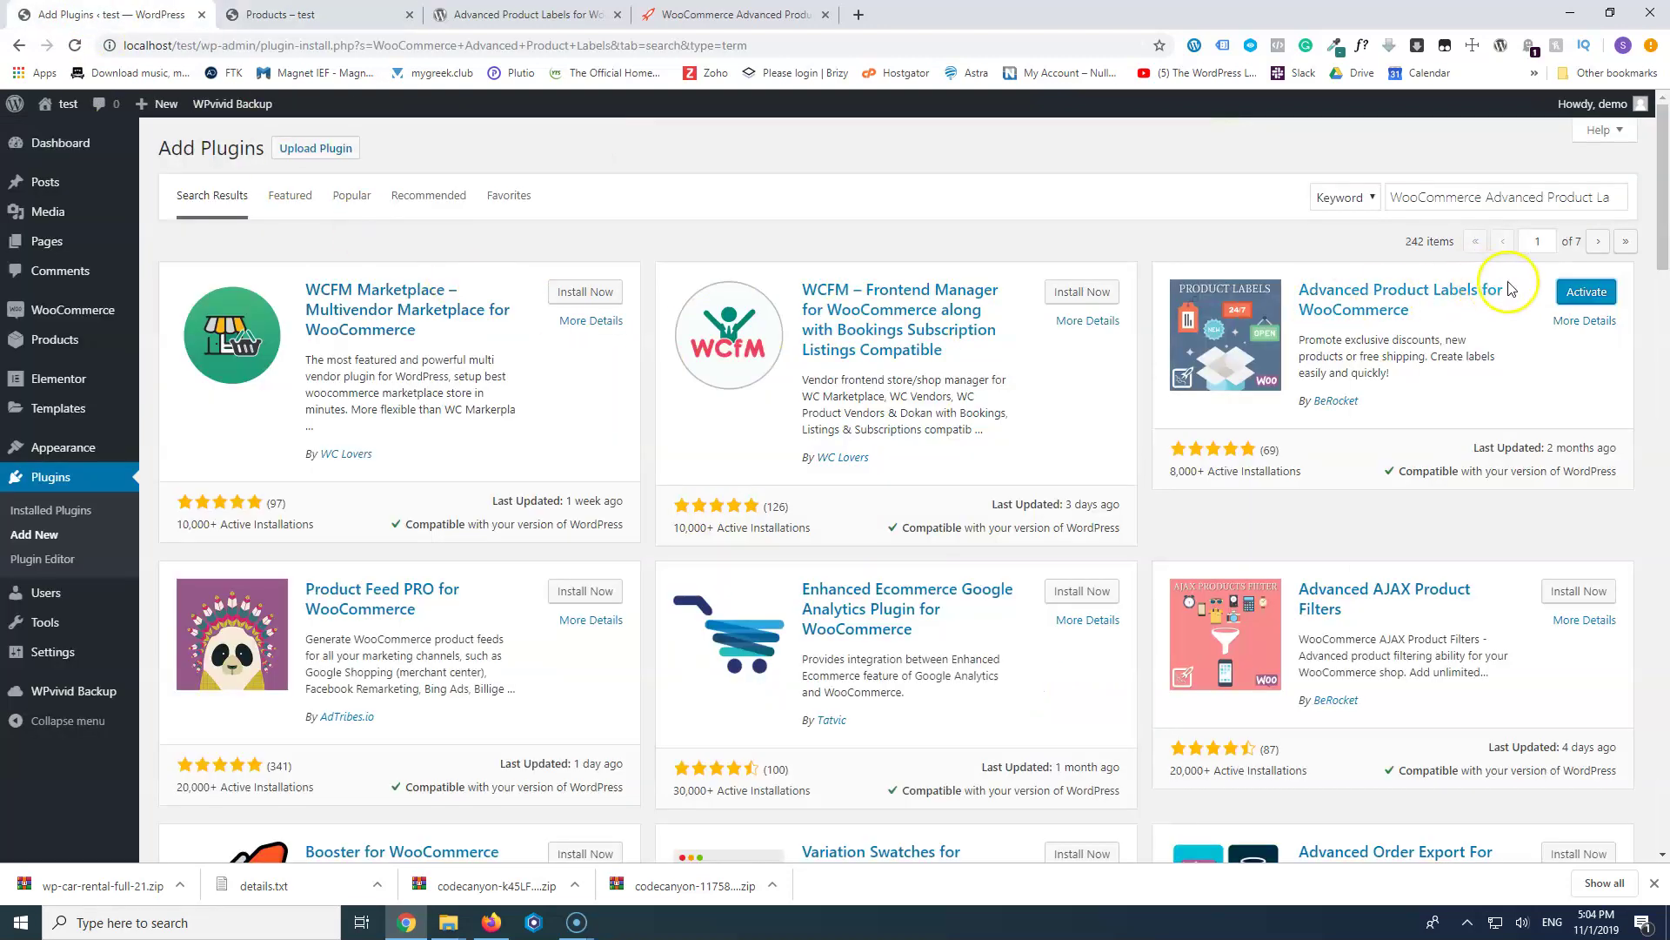
{"action": "left_click", "coordinate": [1584, 299]}
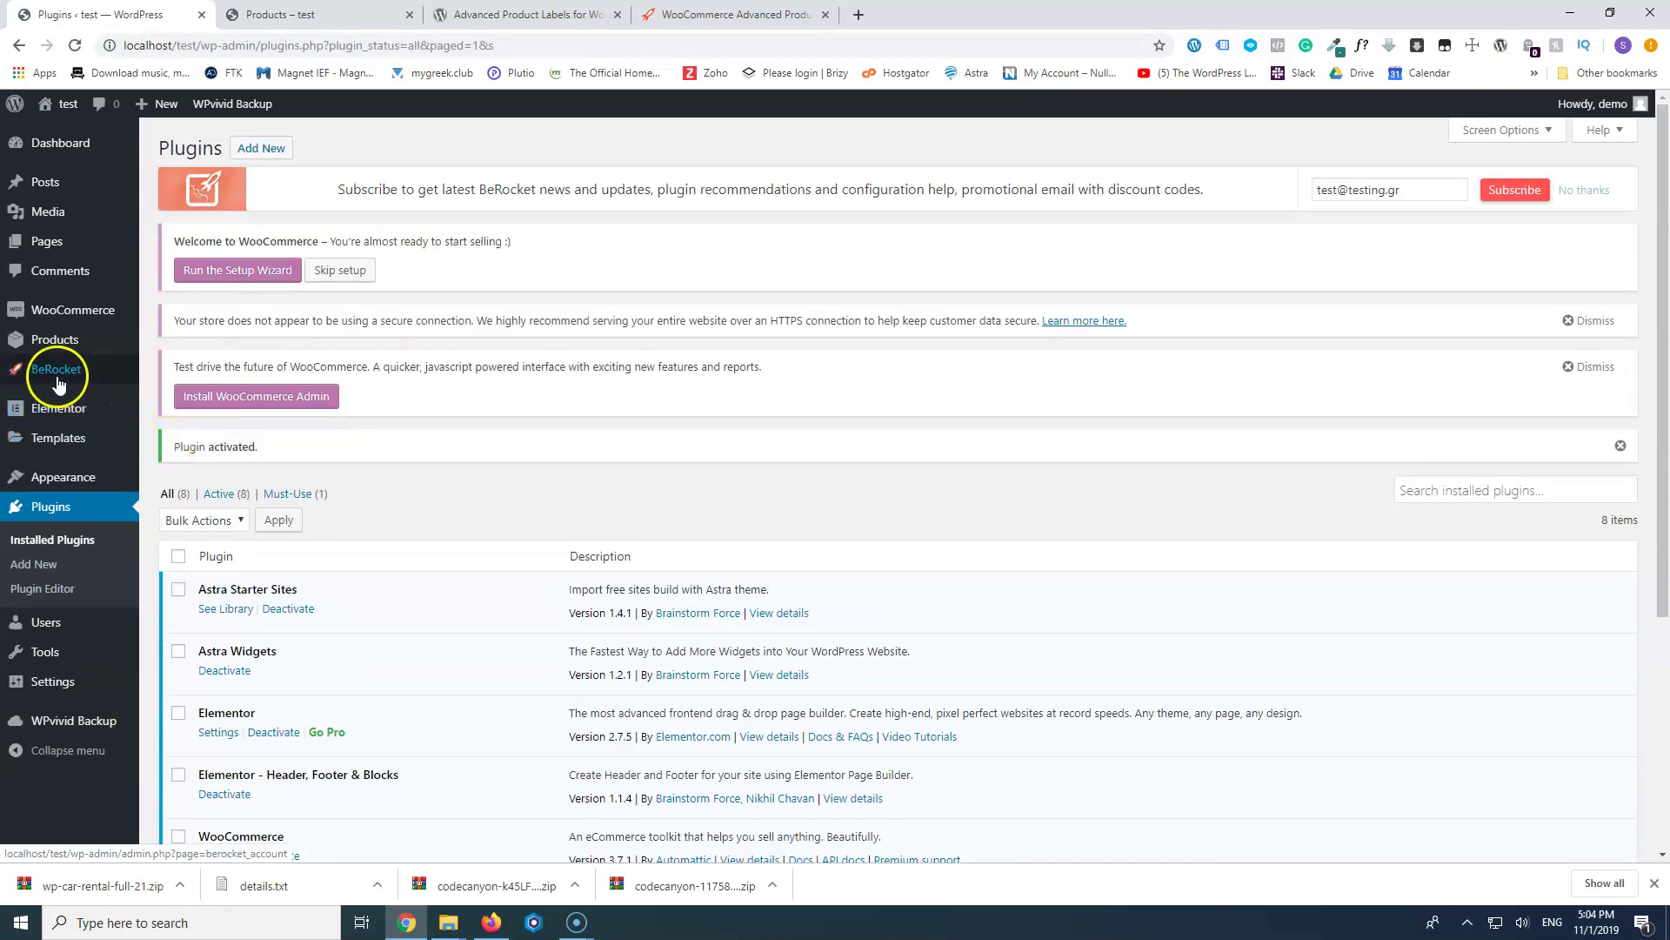
{"action": "mouse_move", "coordinate": [58, 384]}
{"action": "left_click", "coordinate": [199, 405]}
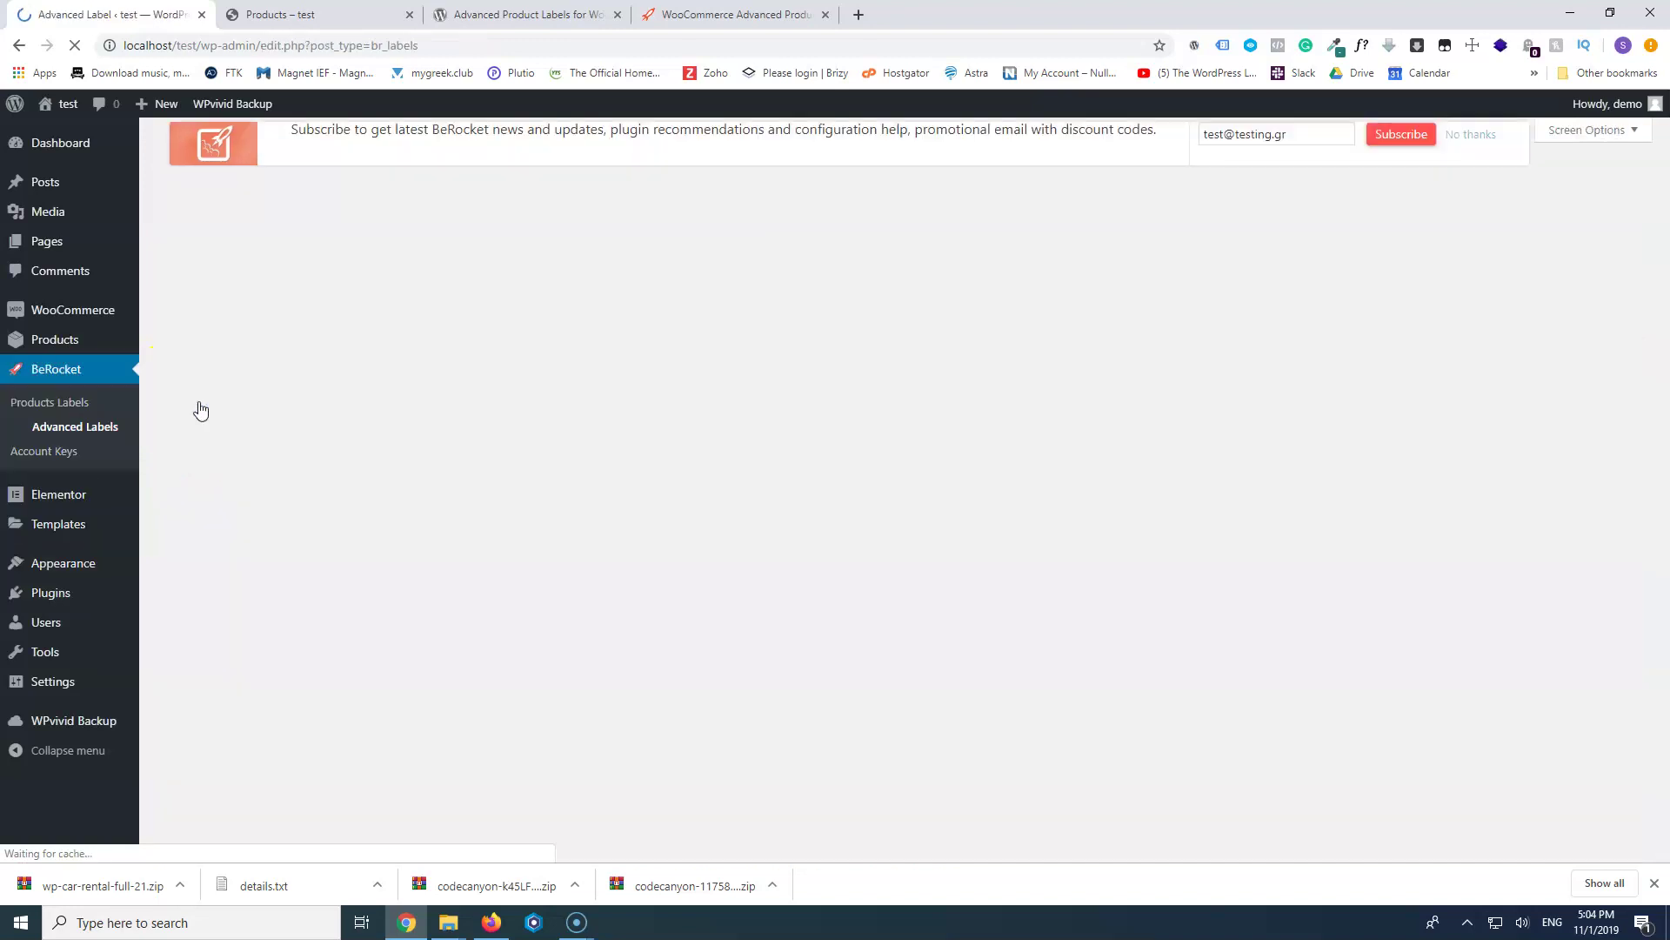
{"action": "left_click", "coordinate": [48, 404]}
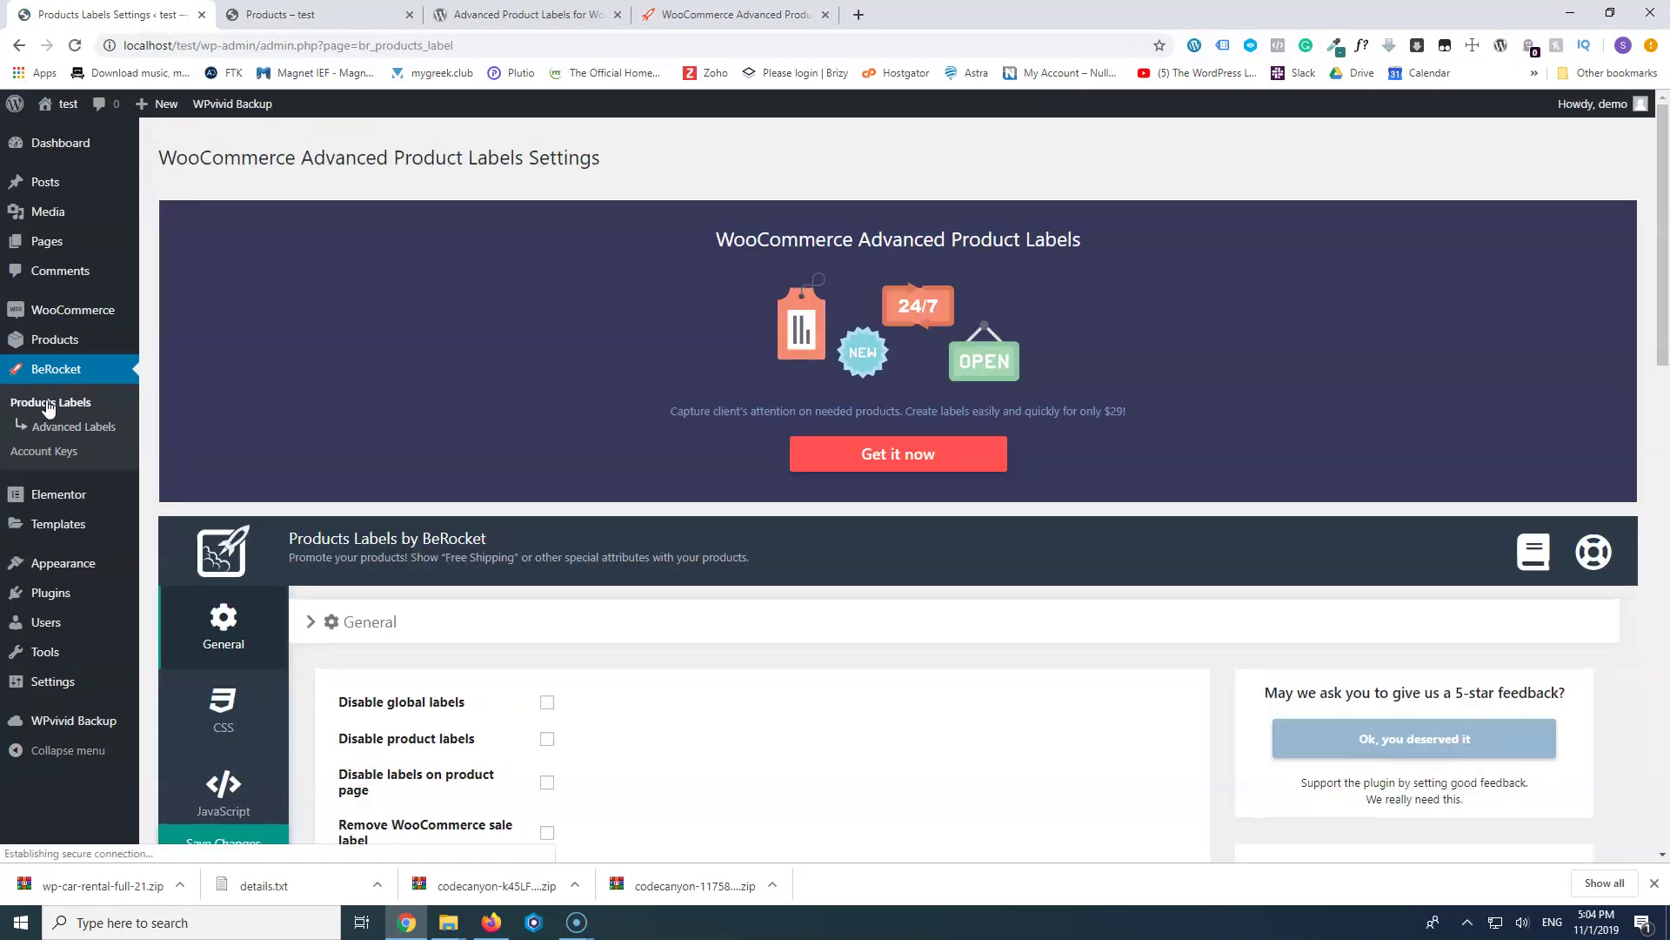
- Enable Remove WooCommerce sale label, save the general settings and reload the shop page to check the sale products
{"action": "scroll", "coordinate": [439, 465], "scroll_direction": "down", "scroll_amount": 3}
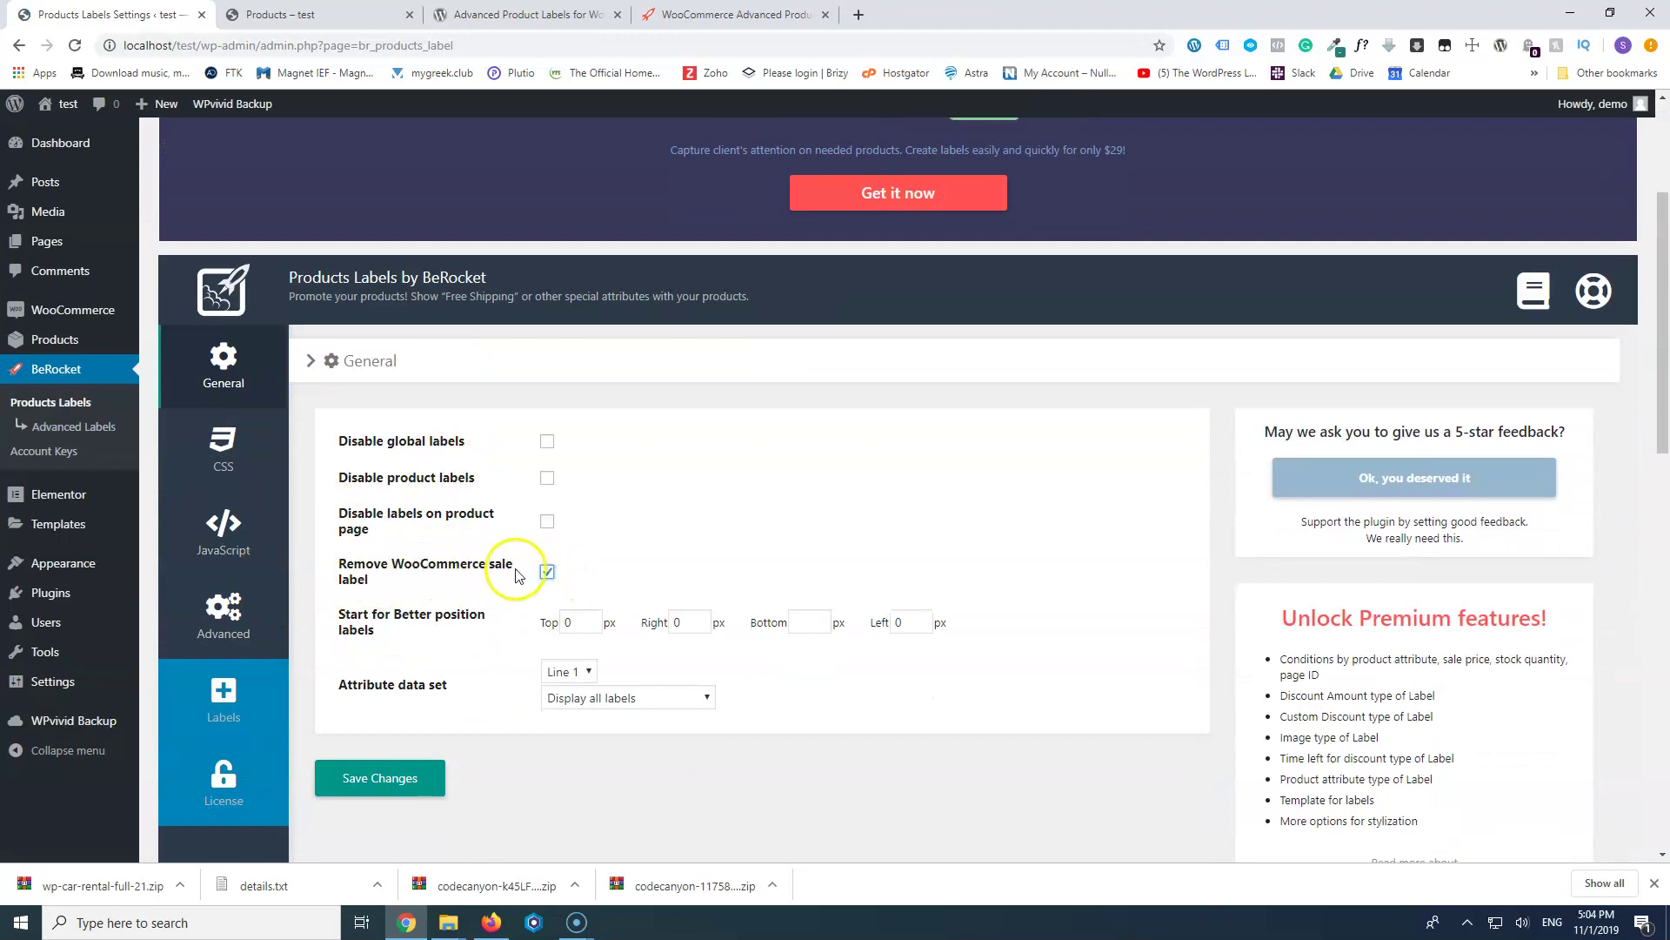
{"action": "left_click", "coordinate": [377, 783]}
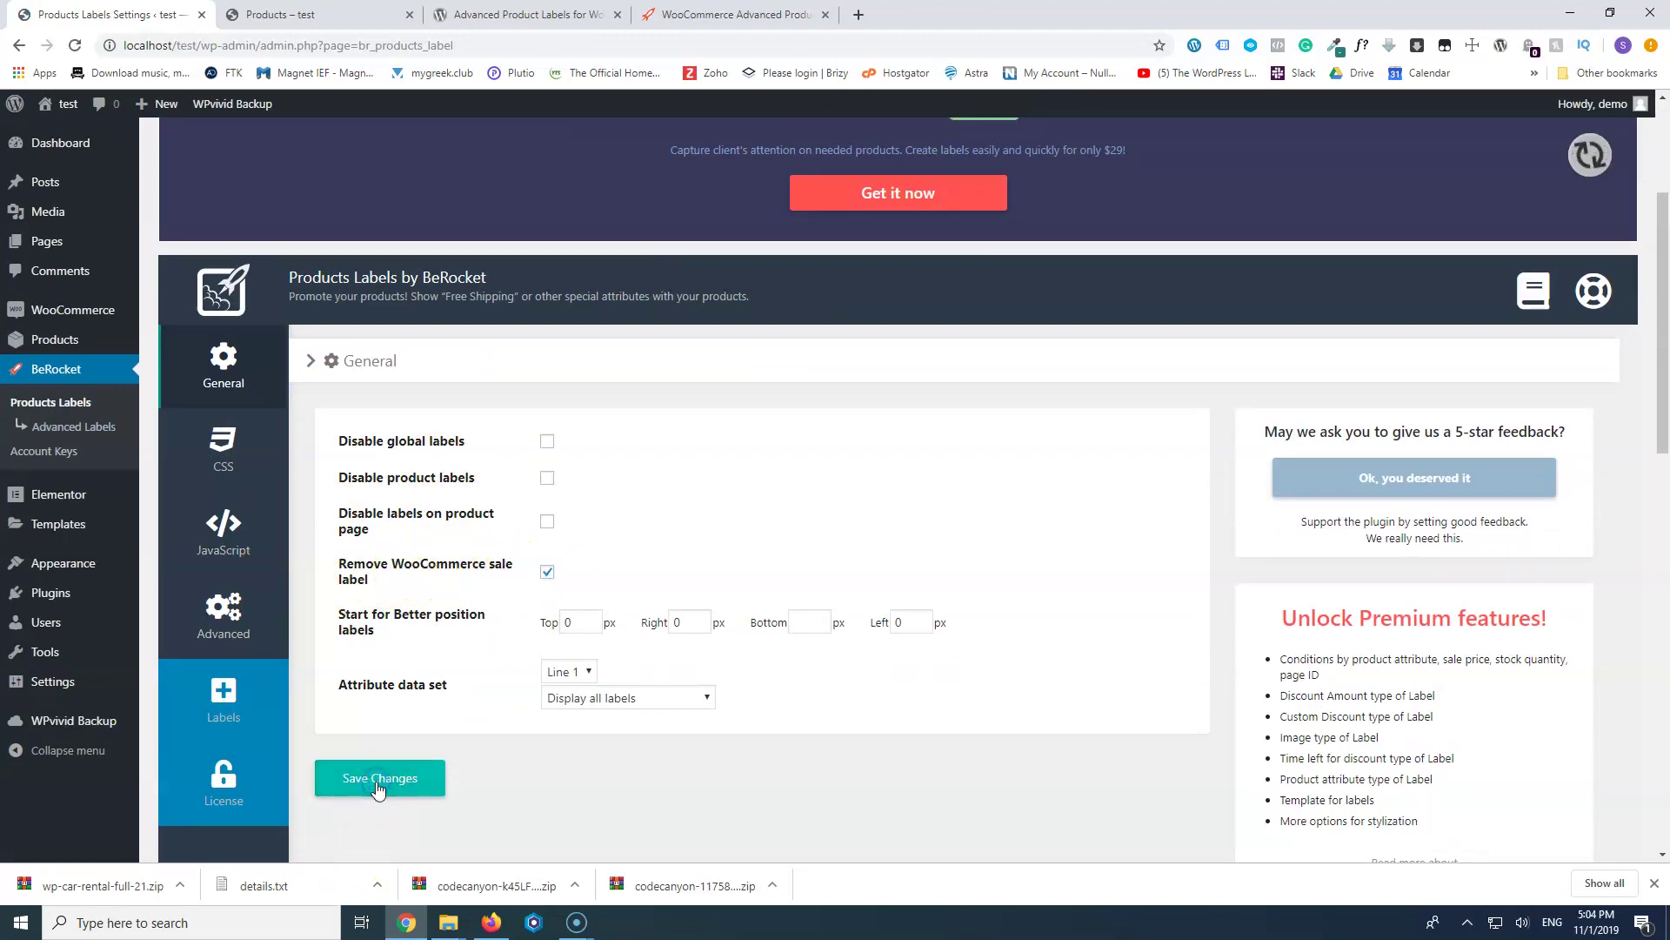
{"action": "left_click", "coordinate": [301, 17]}
{"action": "left_click", "coordinate": [111, 48]}
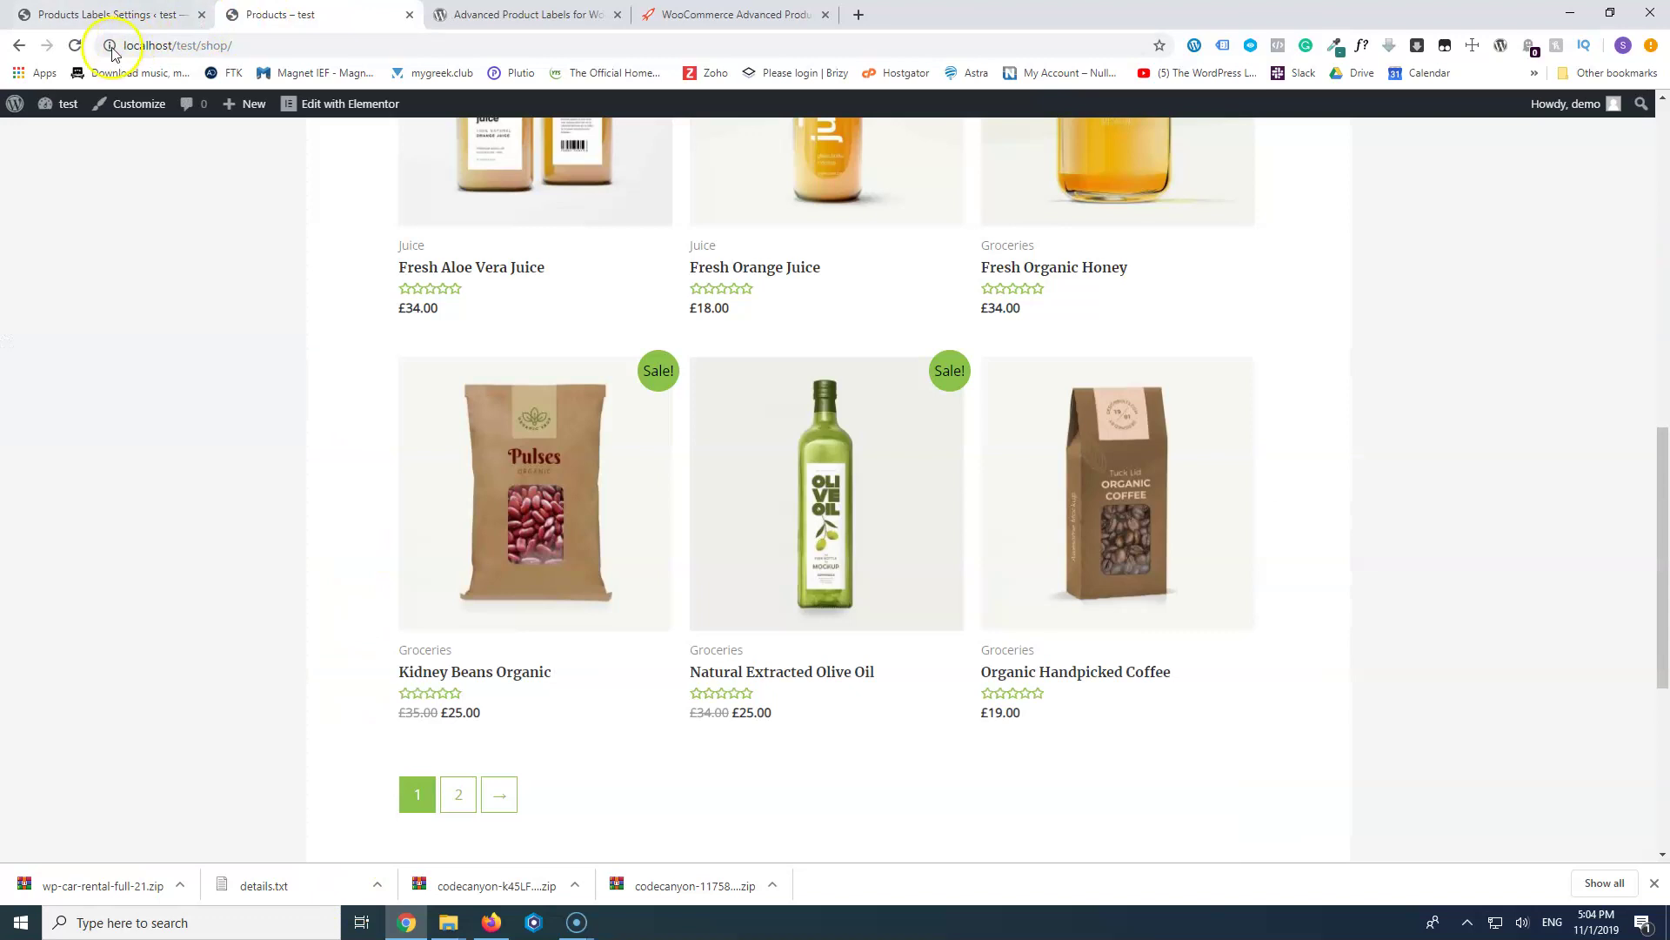
{"action": "left_click", "coordinate": [74, 48]}
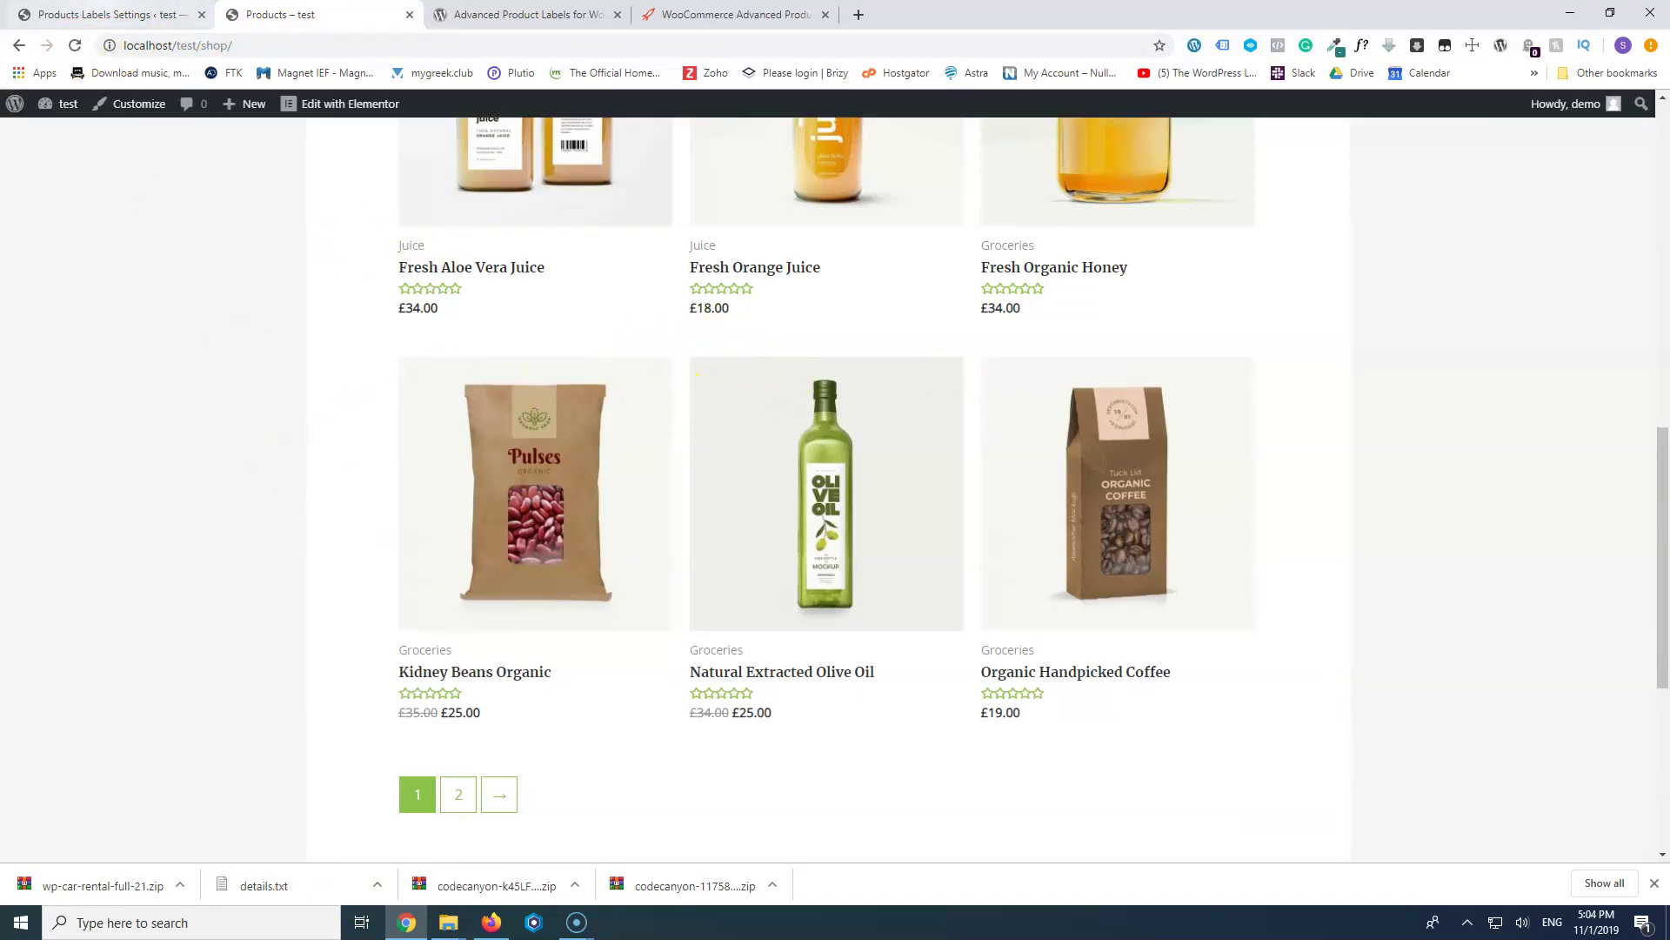
- Look through the Products Labels CSS, JavaScript and Advanced settings, including the Font Awesome version choices
{"action": "key", "text": "ctrl+Page_Up"}
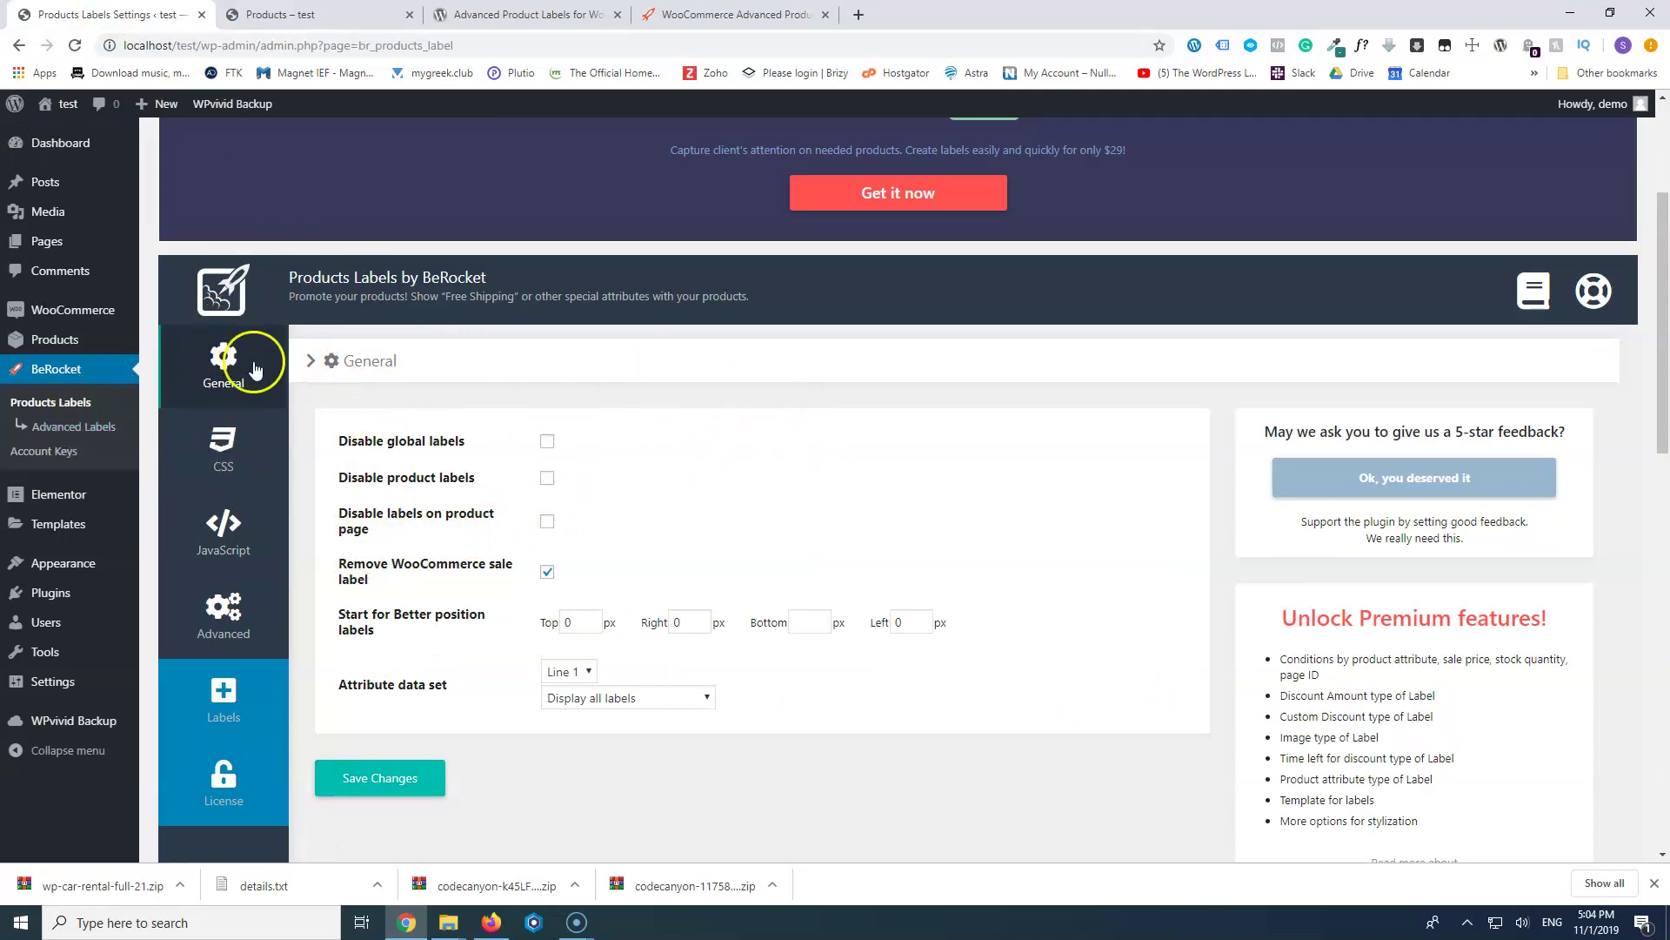
{"action": "left_click", "coordinate": [220, 444]}
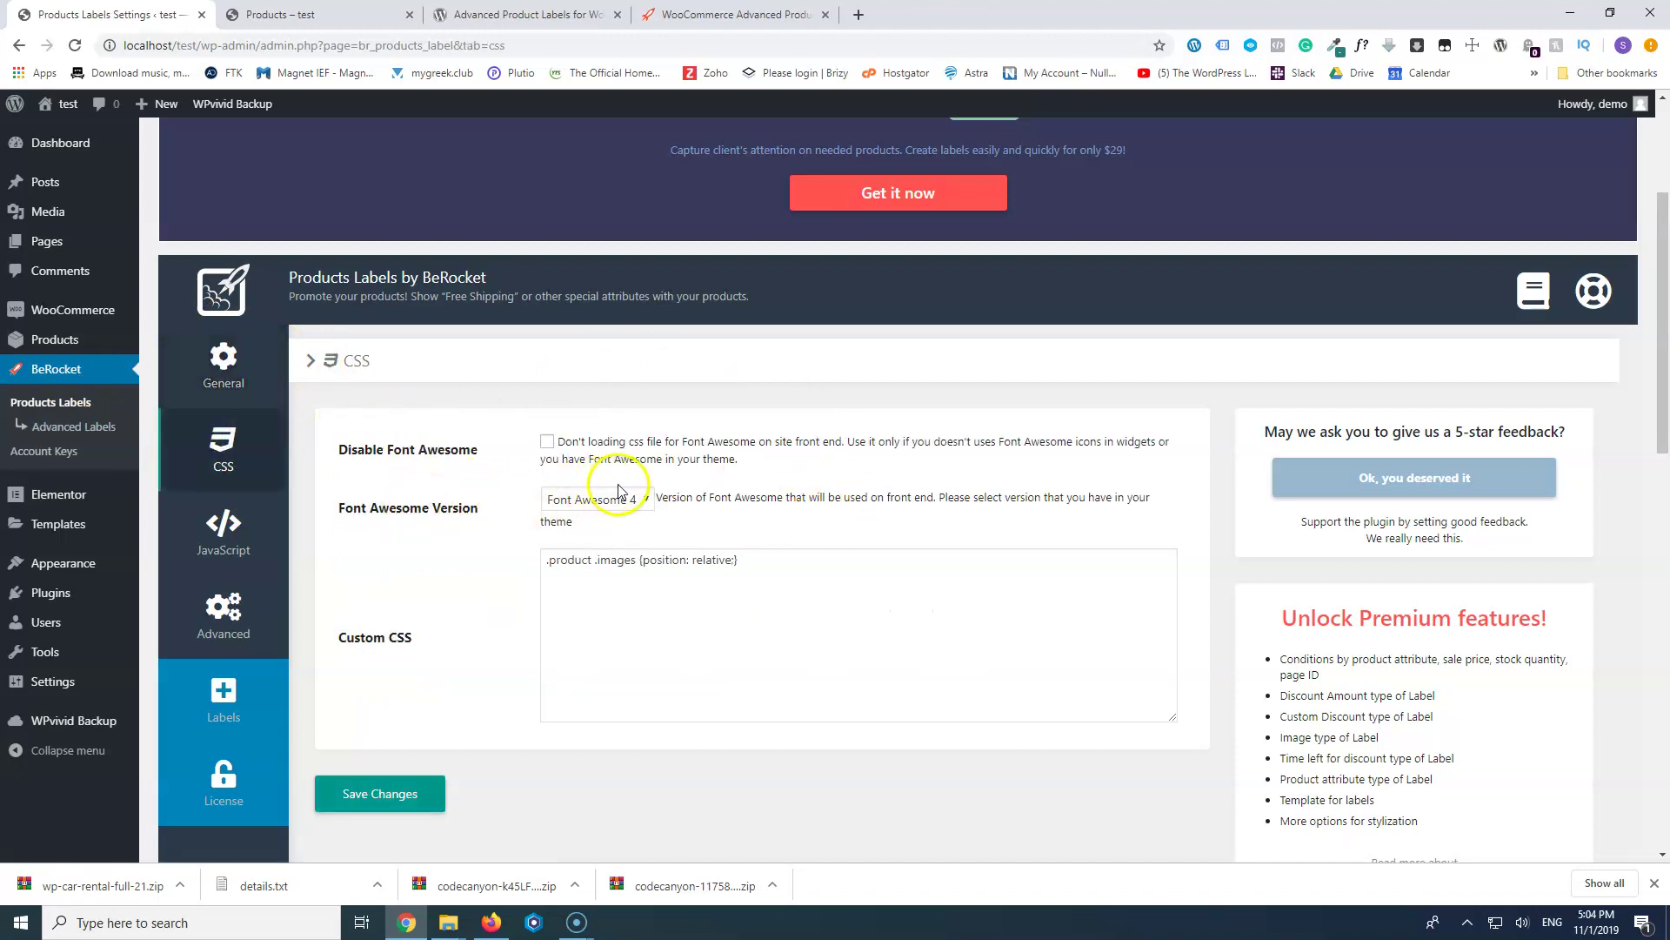
{"action": "left_click", "coordinate": [592, 500]}
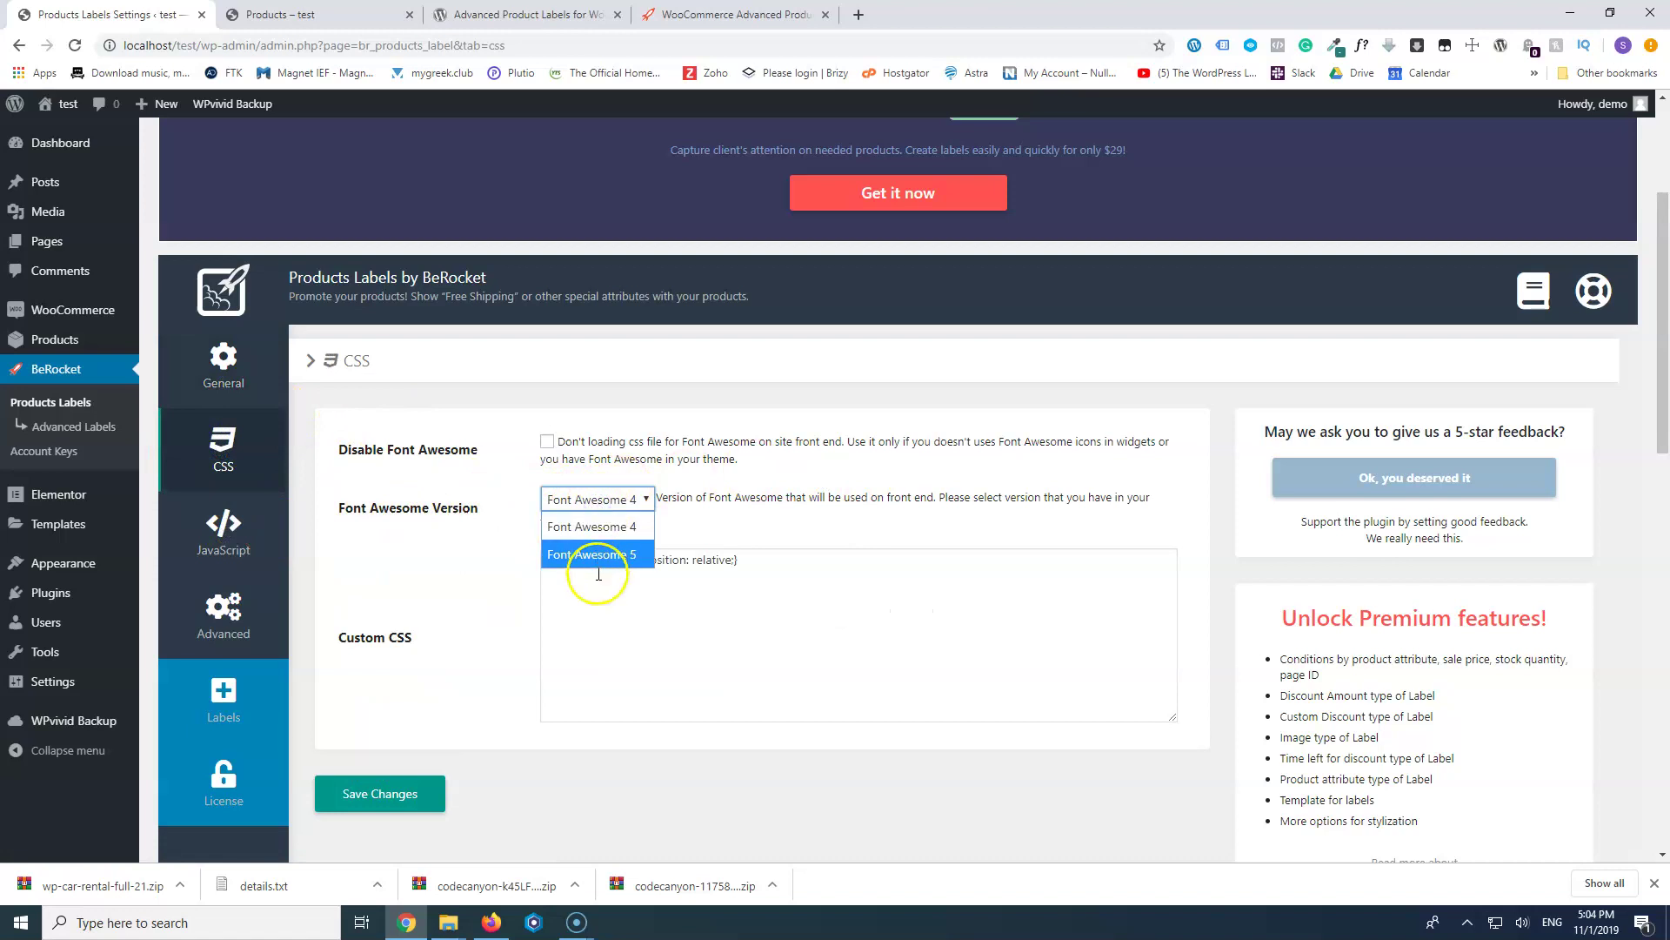
{"action": "left_click", "coordinate": [254, 529]}
{"action": "left_click", "coordinate": [233, 601]}
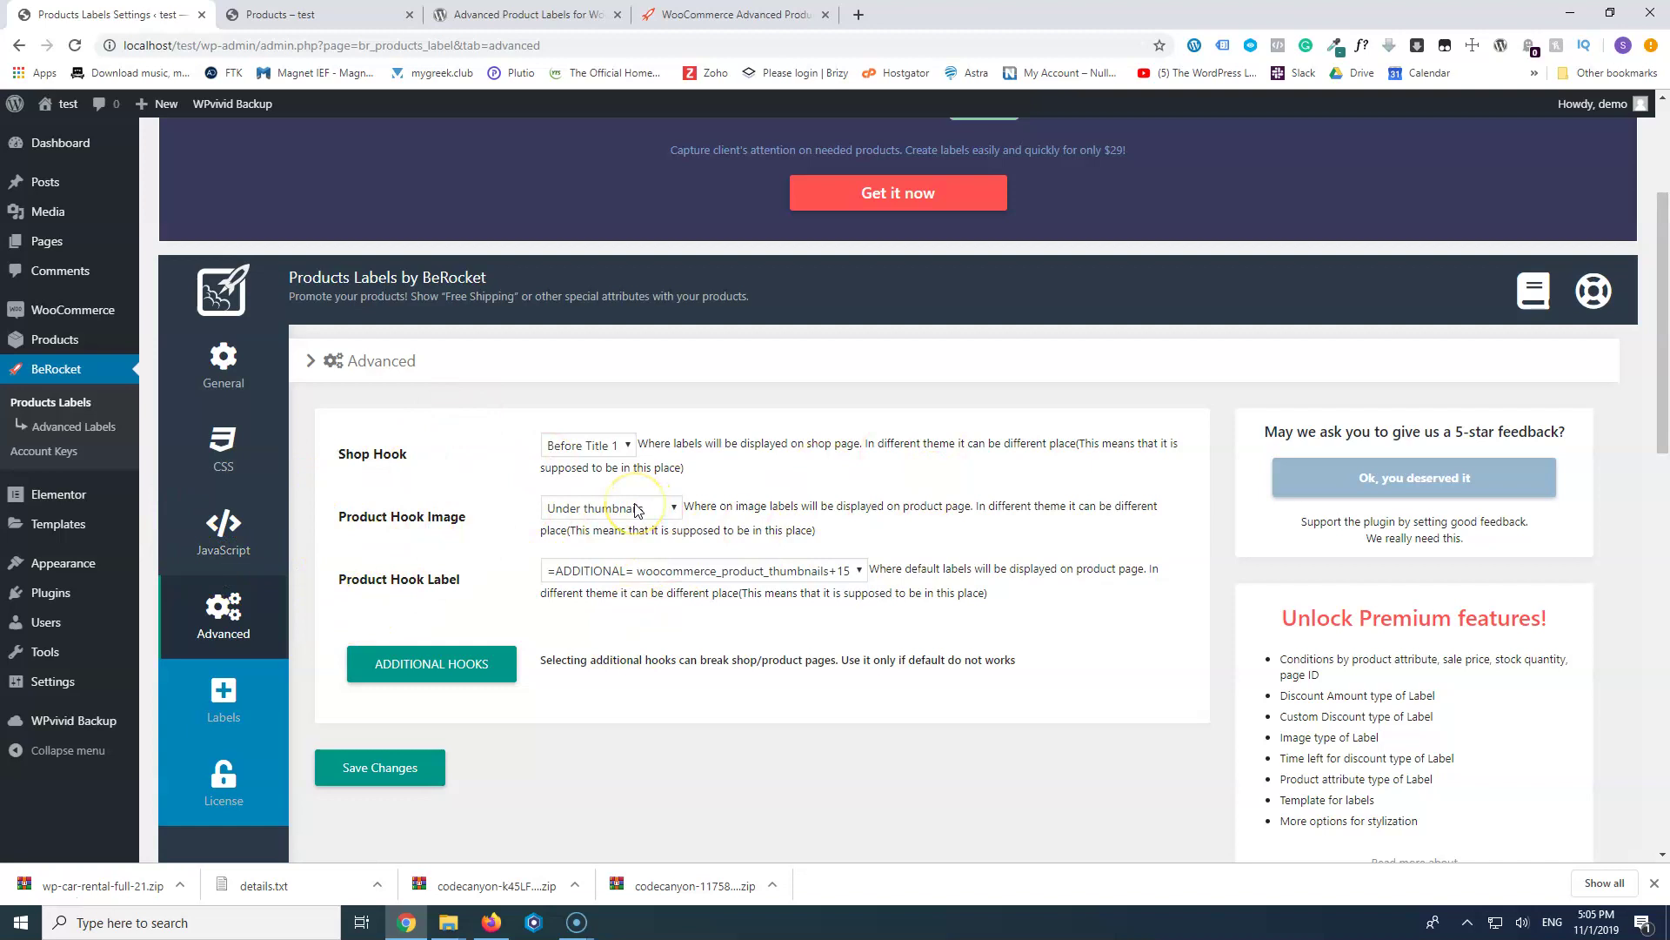
- Create a new advanced label in BeRocket's Advanced Labels and title it New
{"action": "left_click", "coordinate": [226, 693]}
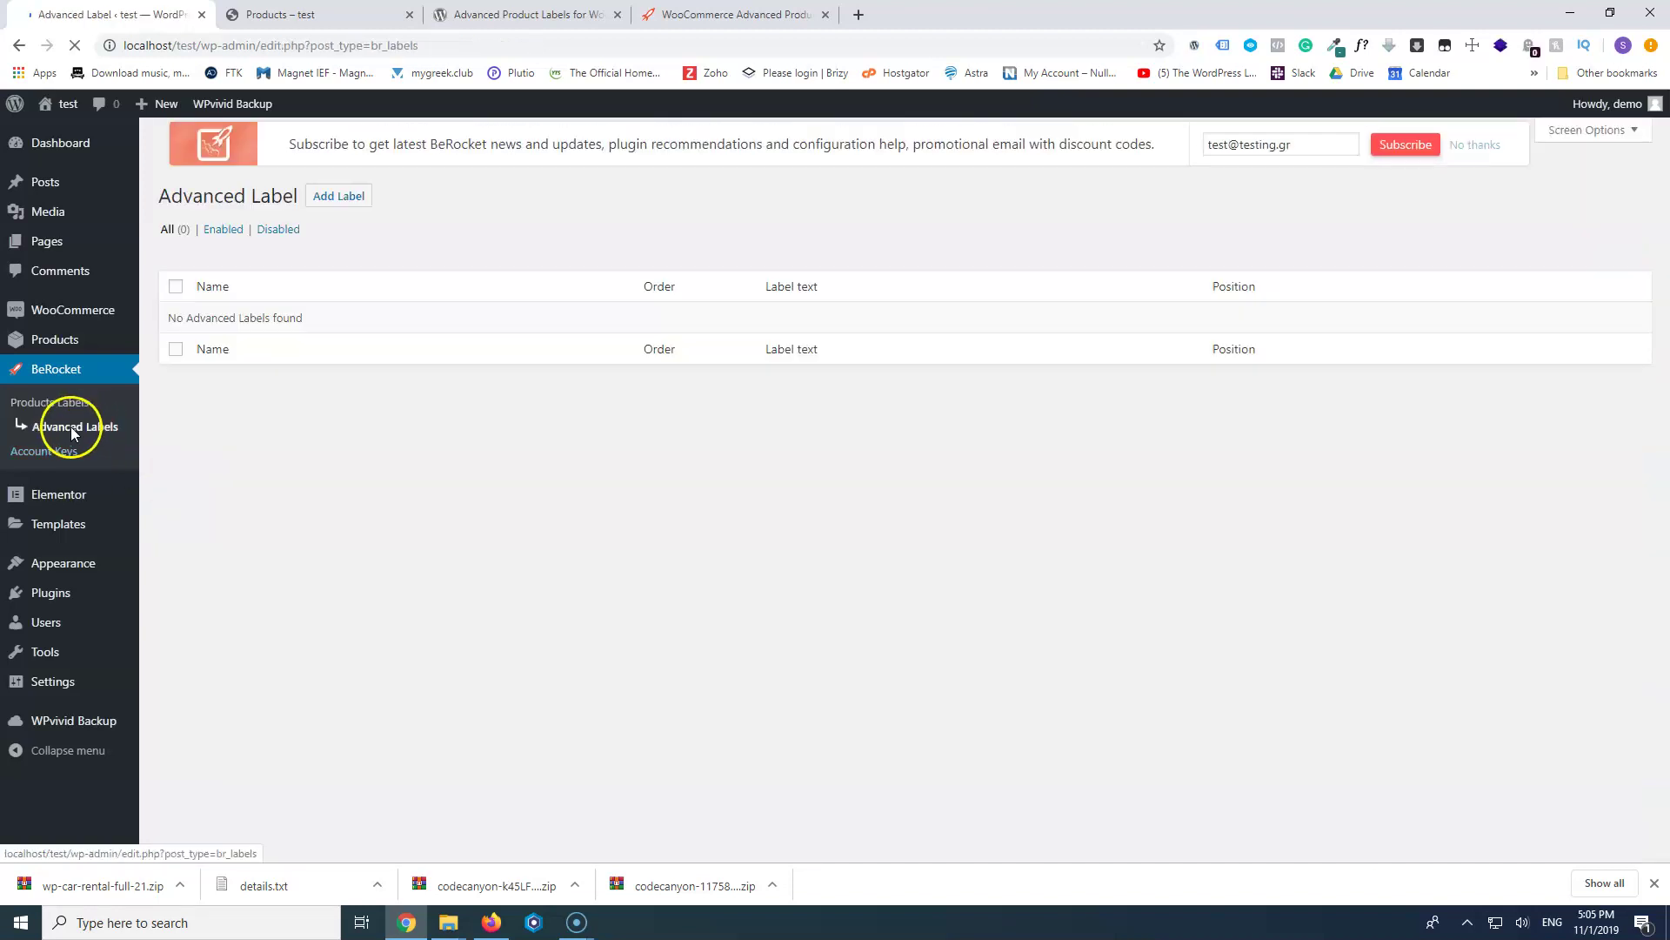
{"action": "left_click", "coordinate": [348, 152]}
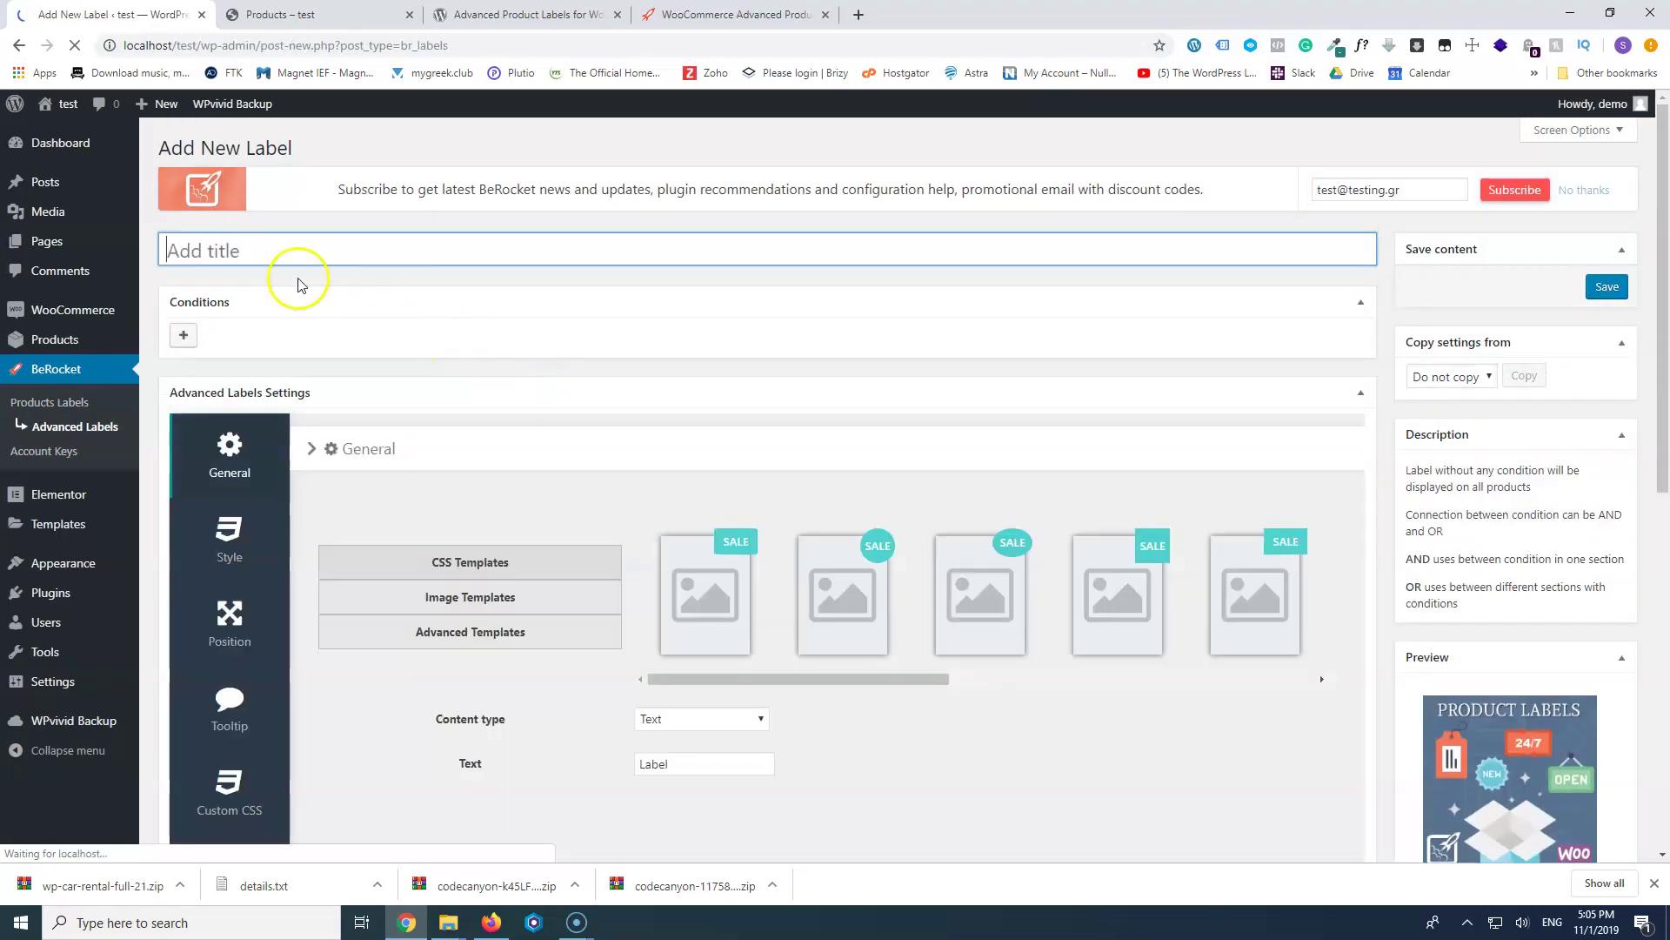
{"action": "left_click", "coordinate": [242, 252]}
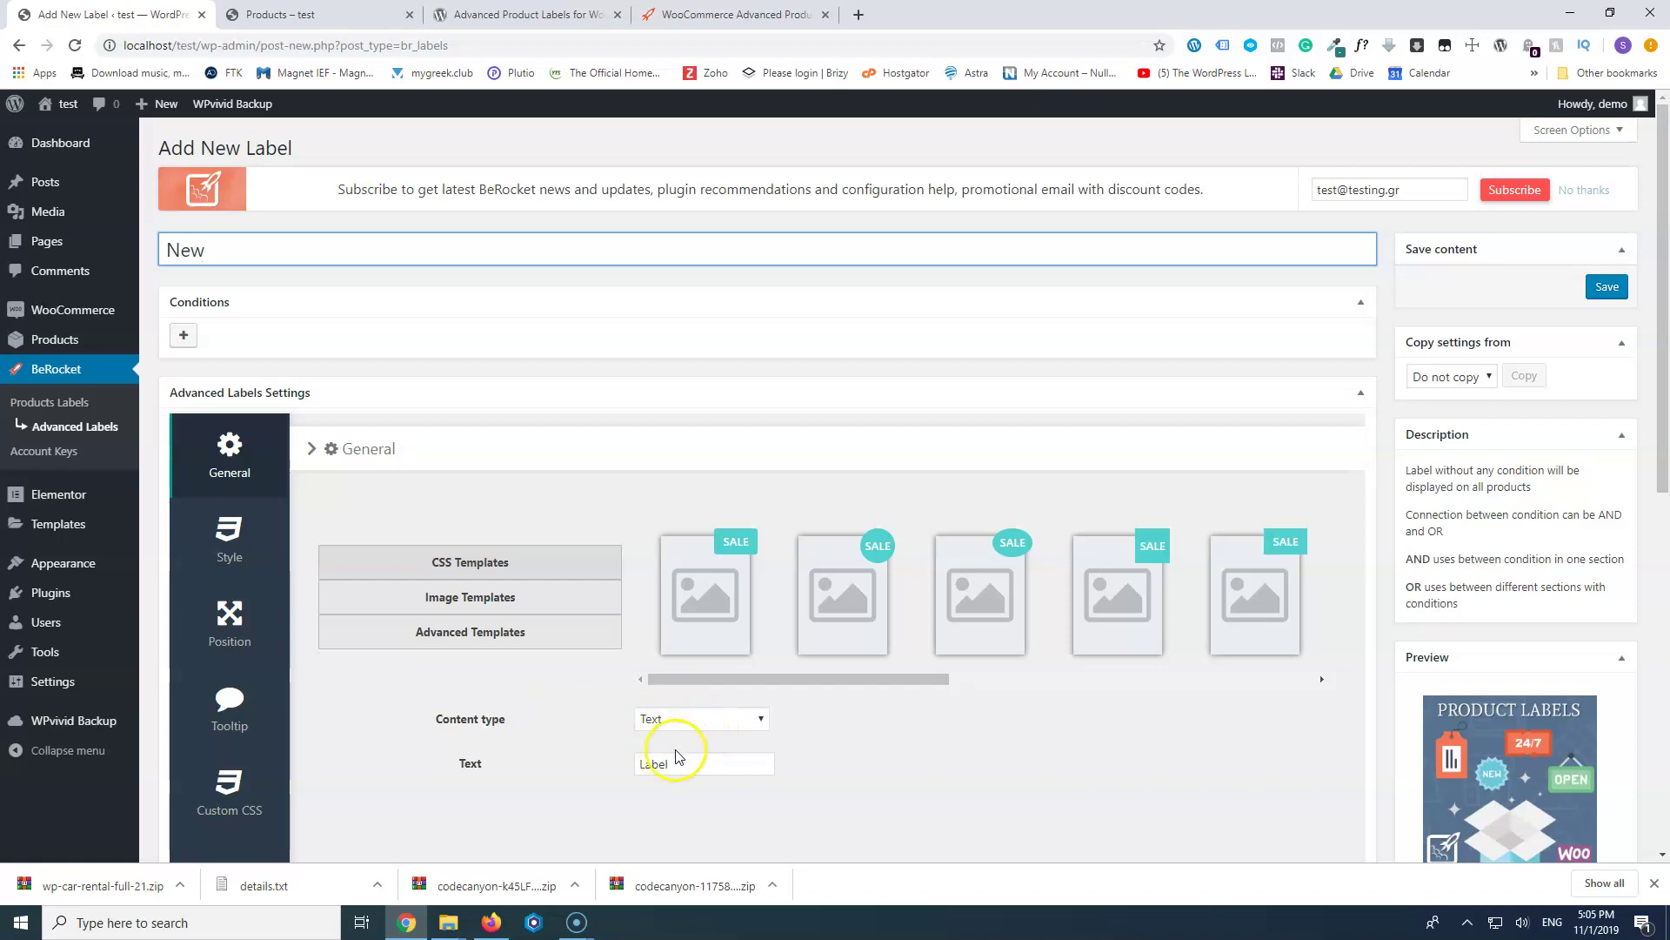
- Set the label's text to New! and keep its content type as Text
{"action": "double_click", "coordinate": [644, 763]}
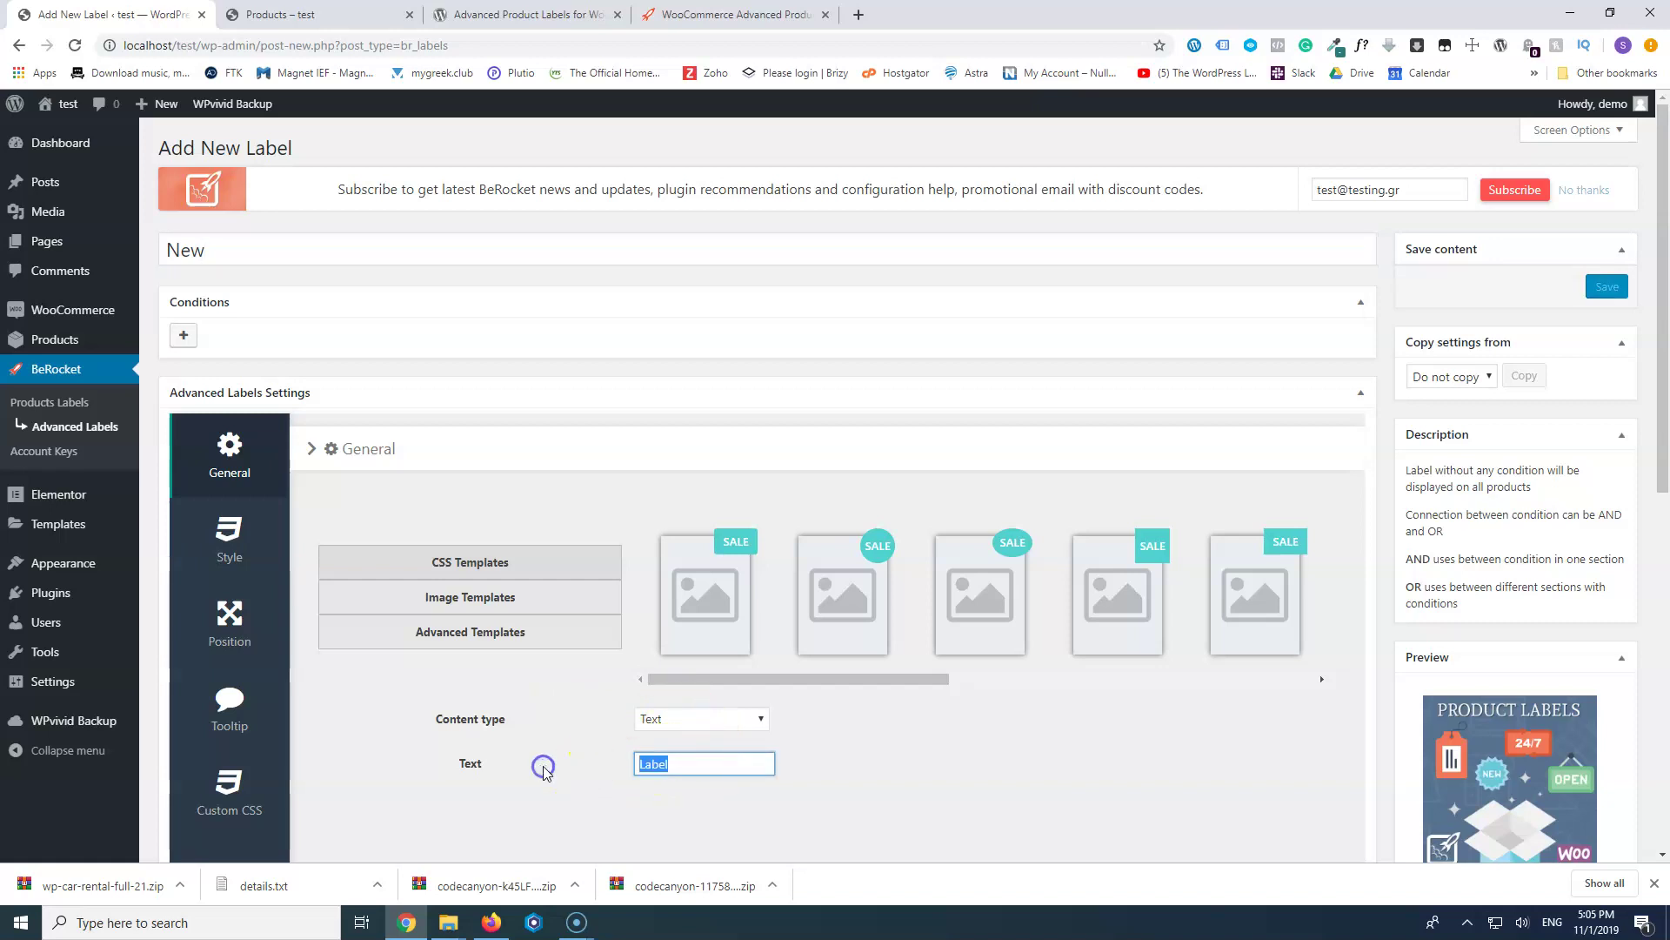
{"action": "type", "text": "New!"}
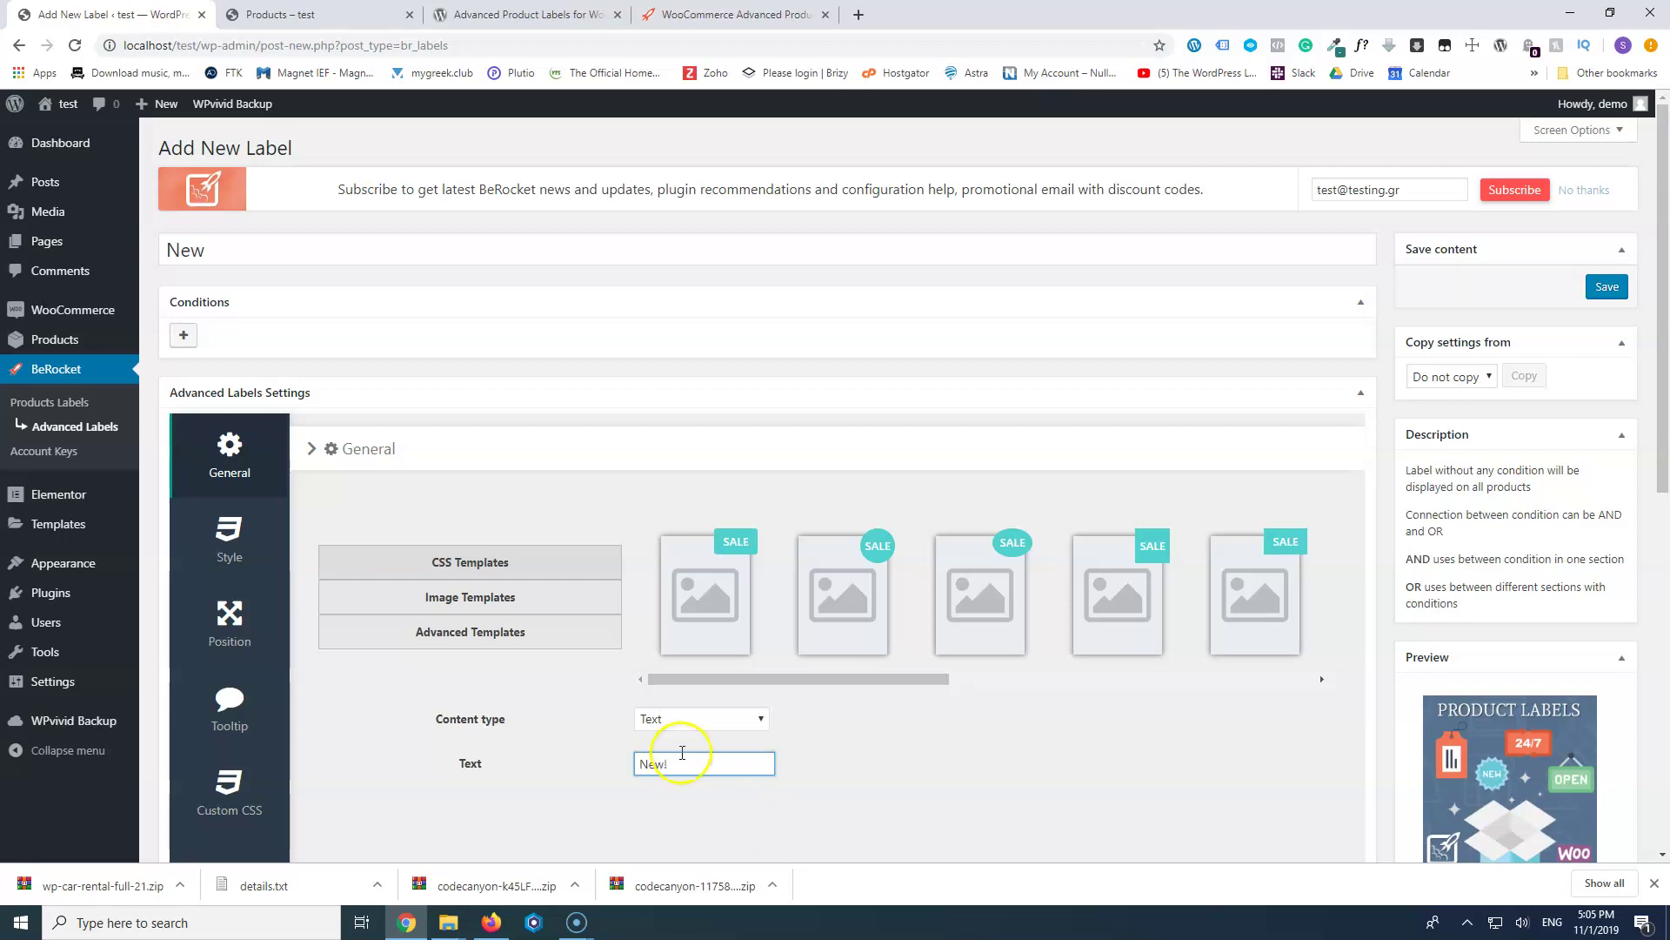
{"action": "left_click", "coordinate": [684, 721]}
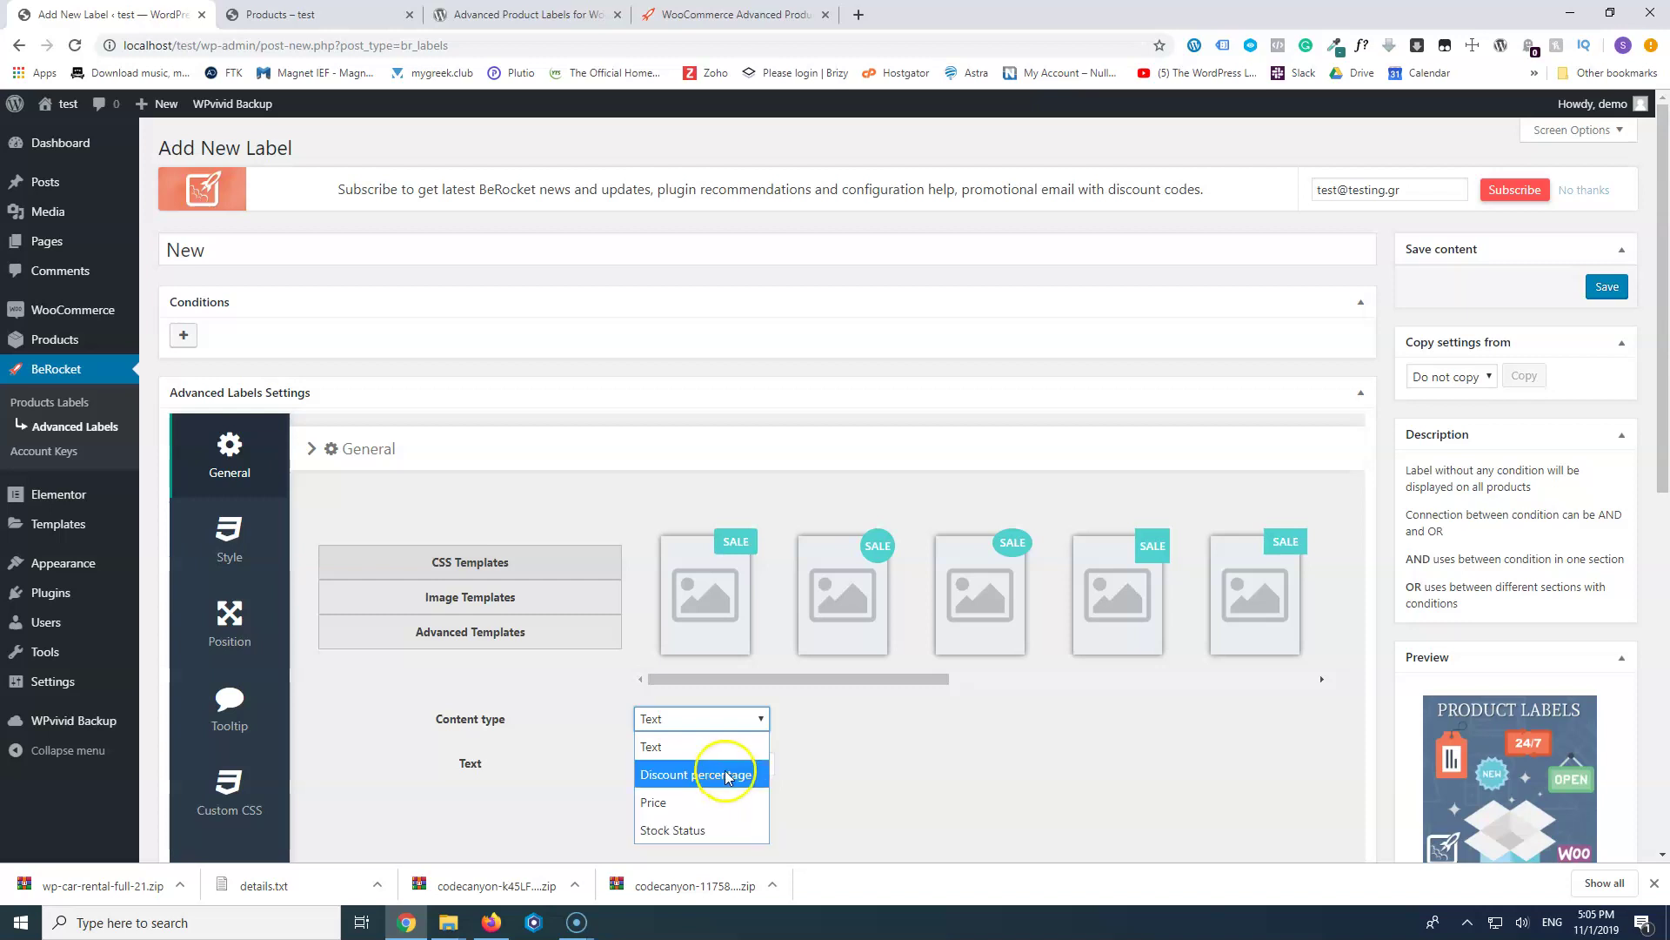
{"action": "left_click", "coordinate": [671, 748]}
{"action": "left_click", "coordinate": [693, 764]}
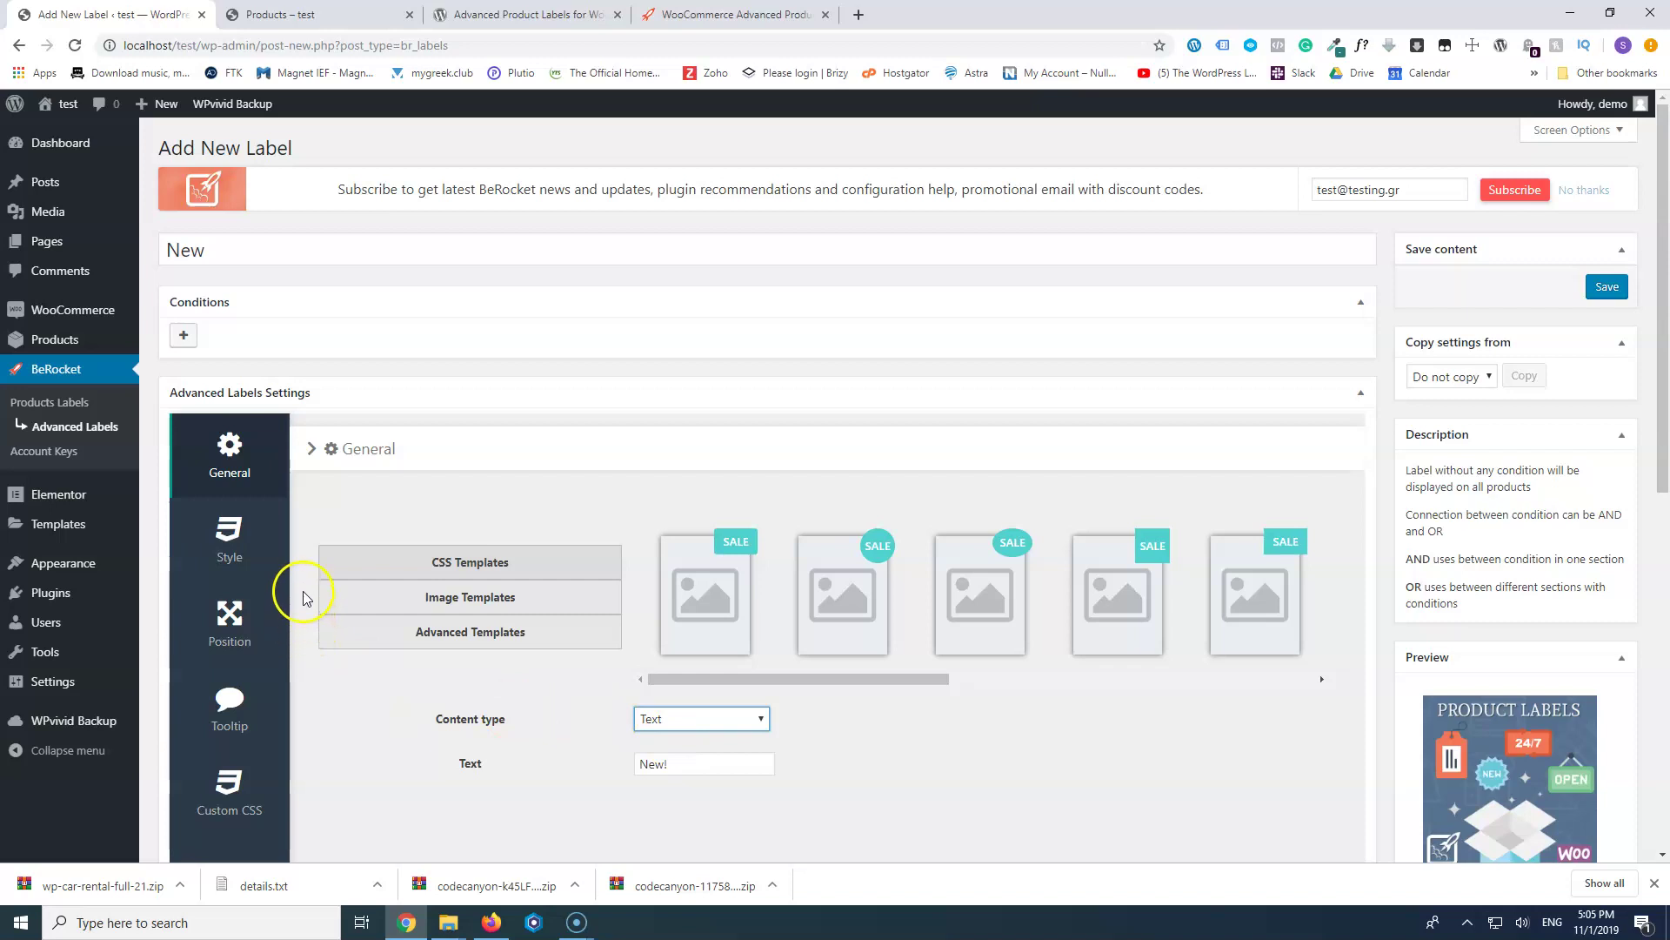
- Apply the oval CSS template, third in the list, to the New label
{"action": "scroll", "coordinate": [434, 524], "scroll_direction": "down", "scroll_amount": 2}
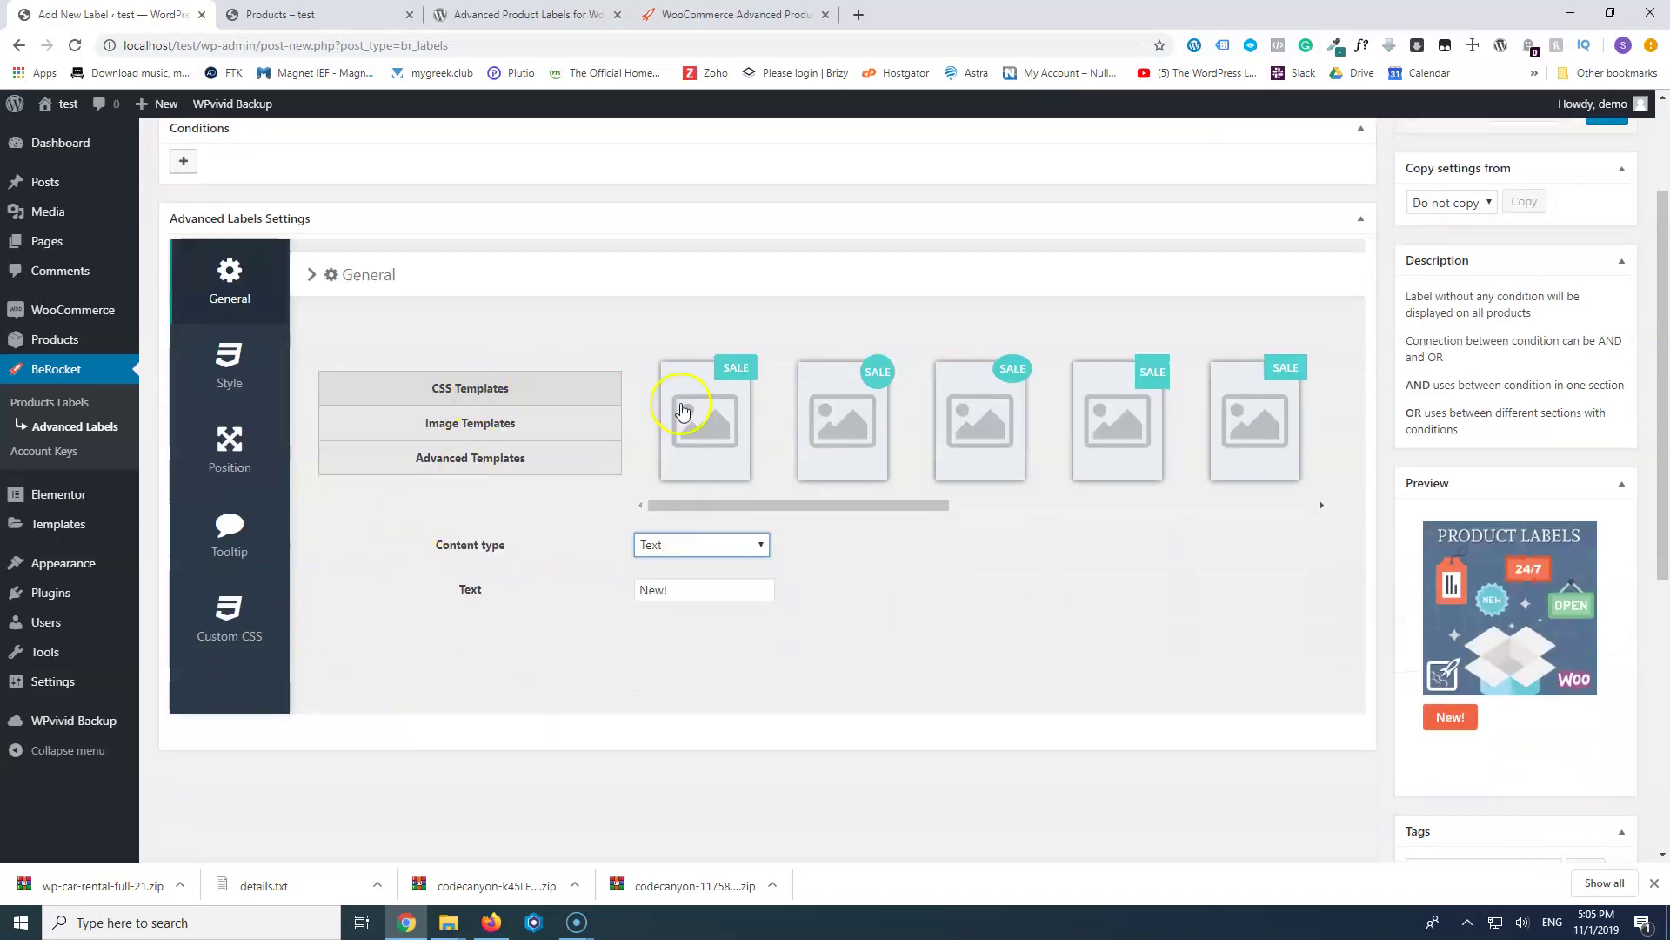
{"action": "left_click_drag", "start_coordinate": [723, 505], "coordinate": [653, 503]}
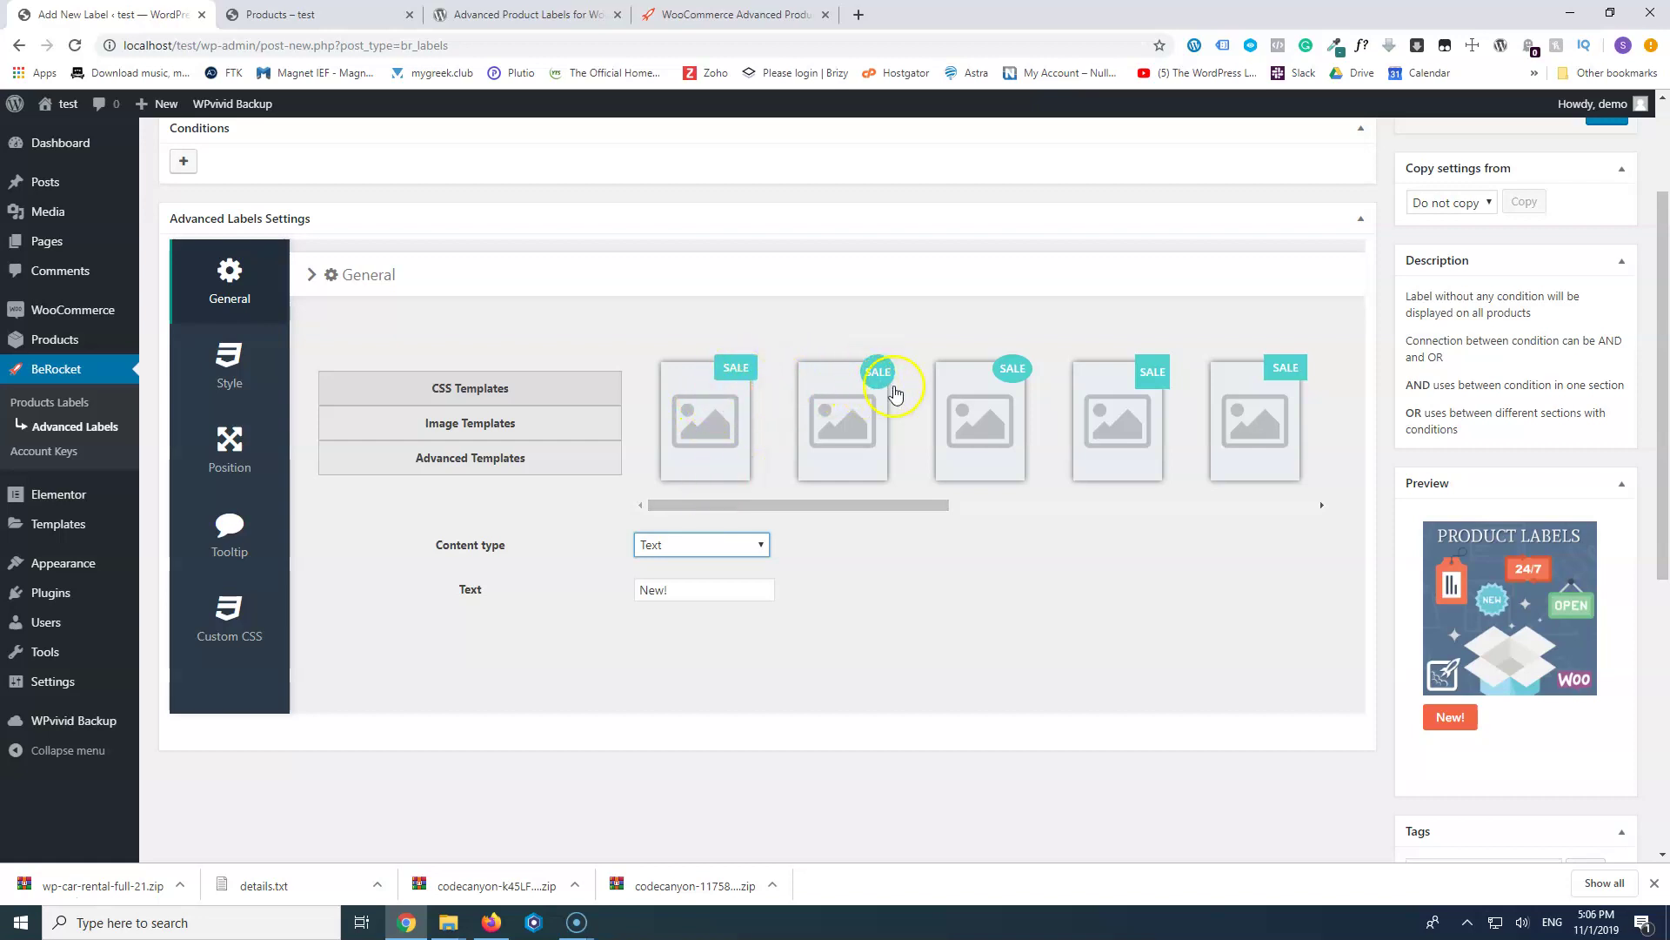
{"action": "left_click", "coordinate": [1010, 405]}
- Look through the remaining CSS templates, the image templates and the advanced templates for the label
{"action": "left_click_drag", "start_coordinate": [917, 503], "coordinate": [1256, 511]}
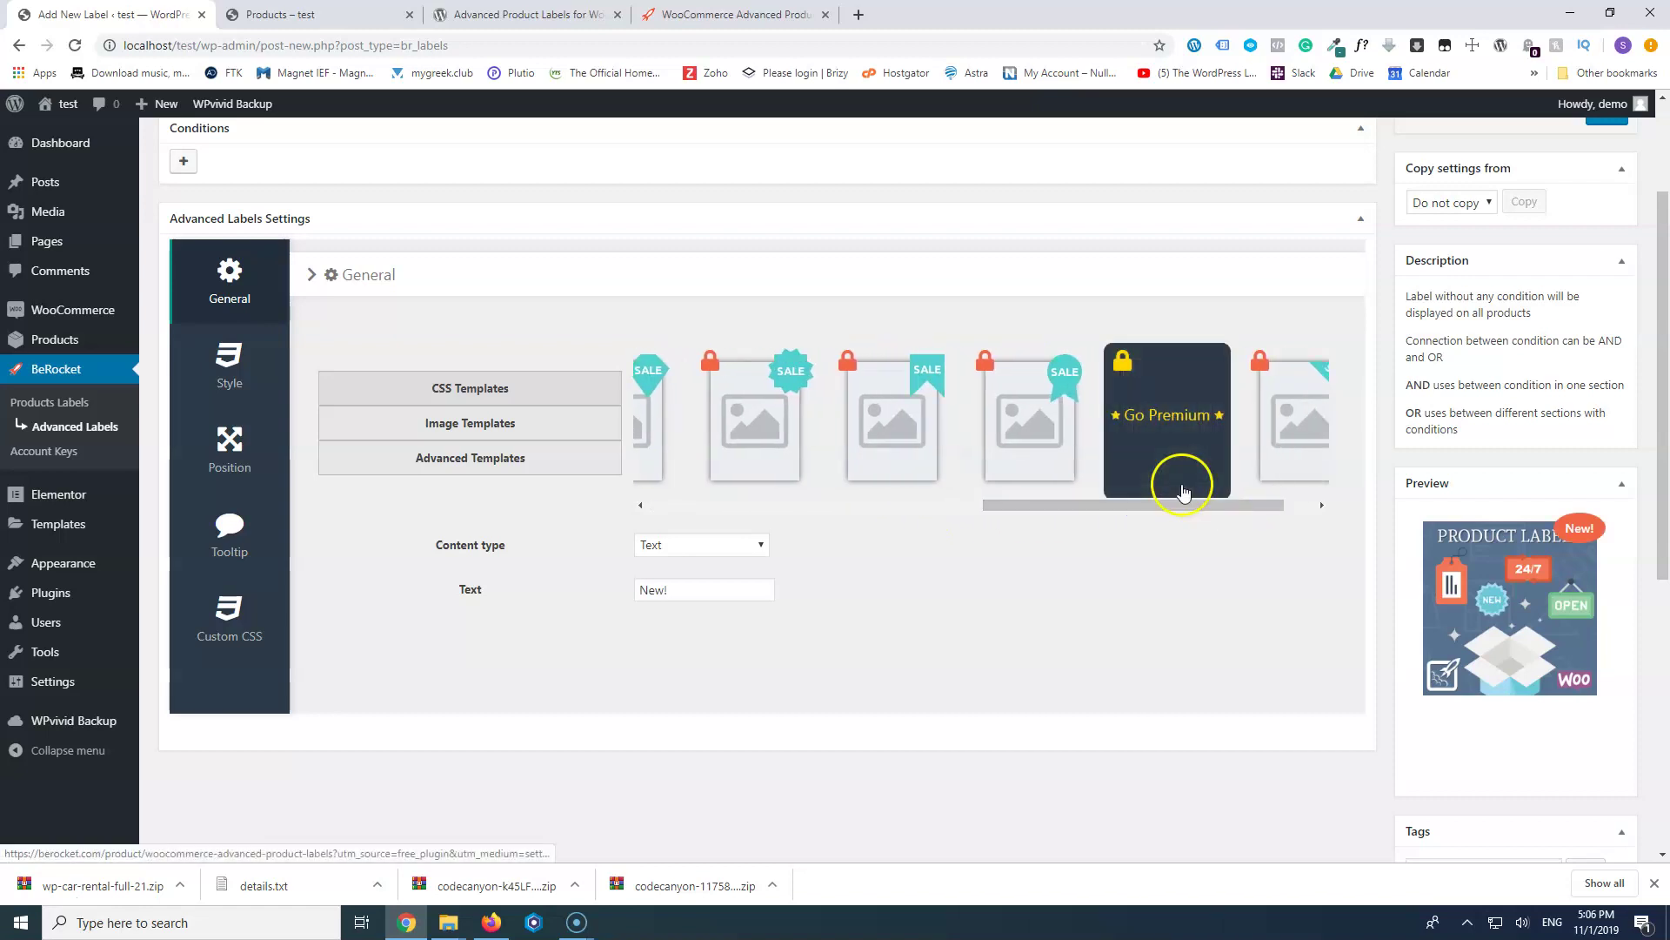
{"action": "left_click_drag", "start_coordinate": [1100, 510], "coordinate": [1179, 509]}
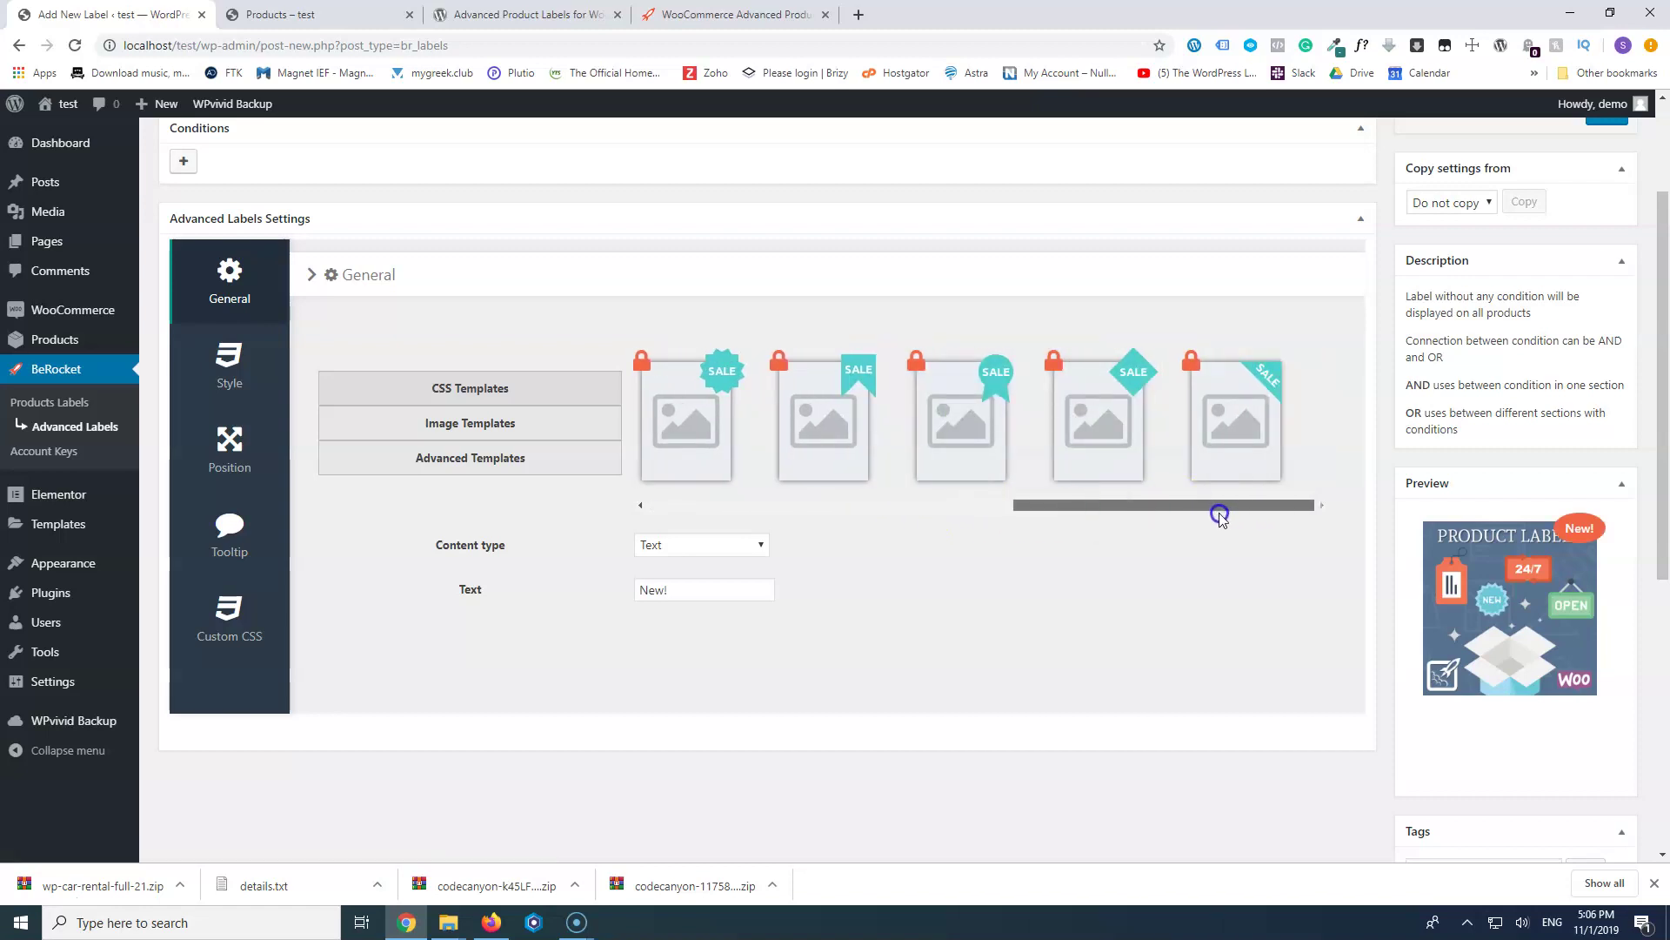
{"action": "left_click_drag", "start_coordinate": [1169, 507], "coordinate": [557, 425]}
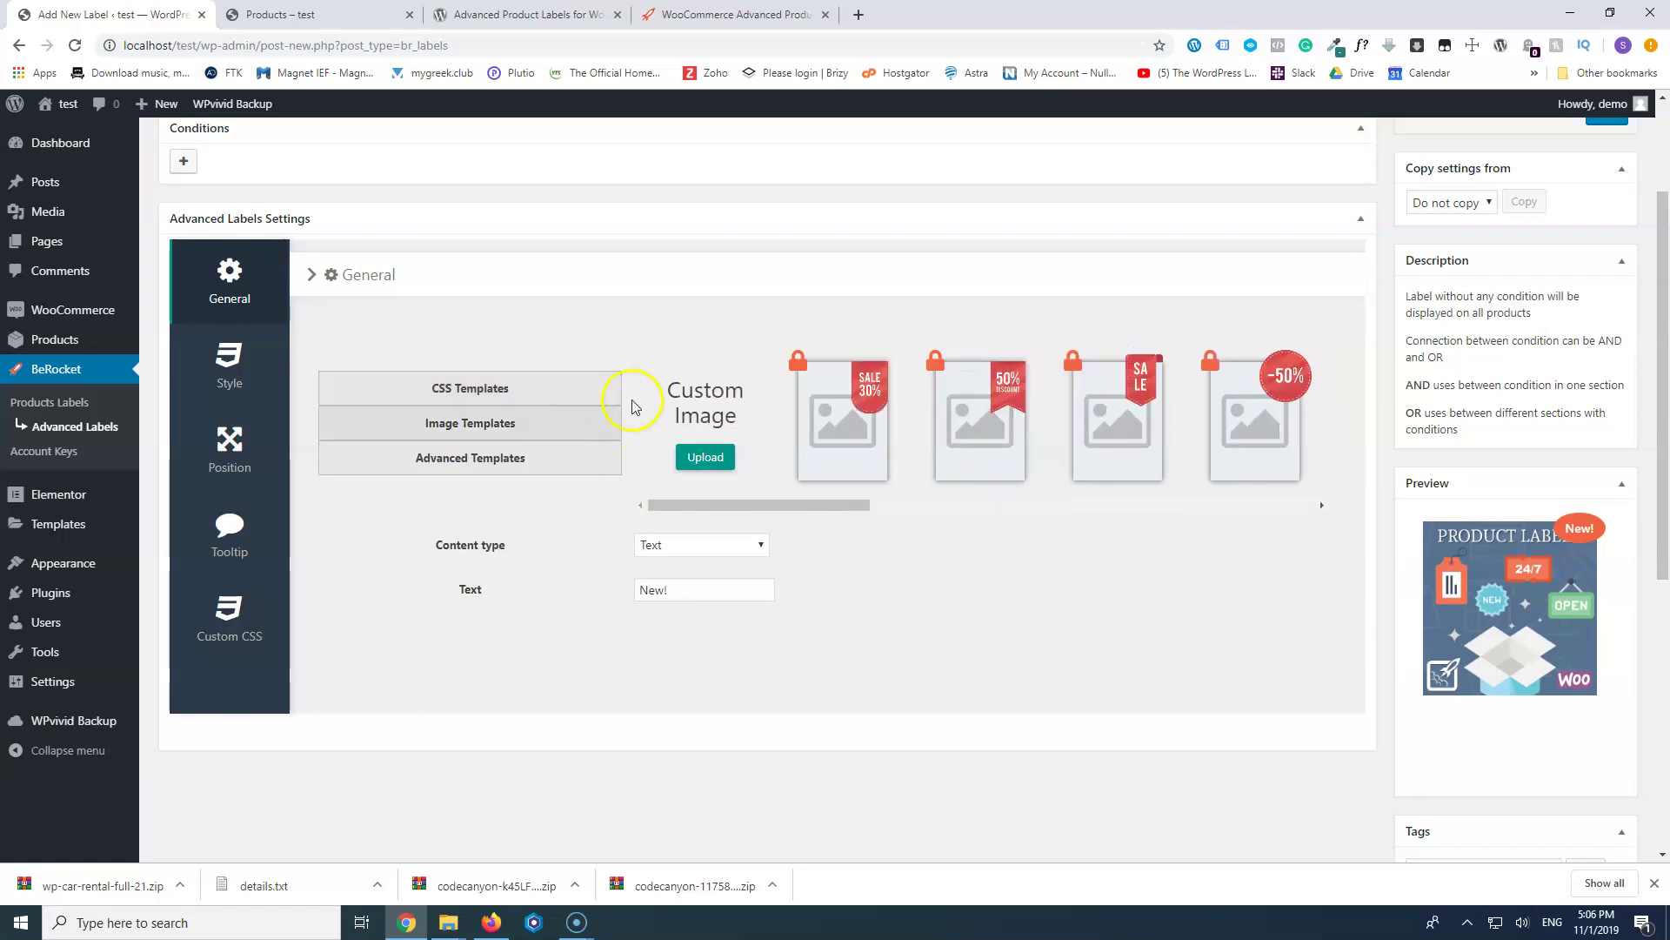
{"action": "left_click_drag", "start_coordinate": [811, 503], "coordinate": [748, 525]}
{"action": "left_click", "coordinate": [472, 458]}
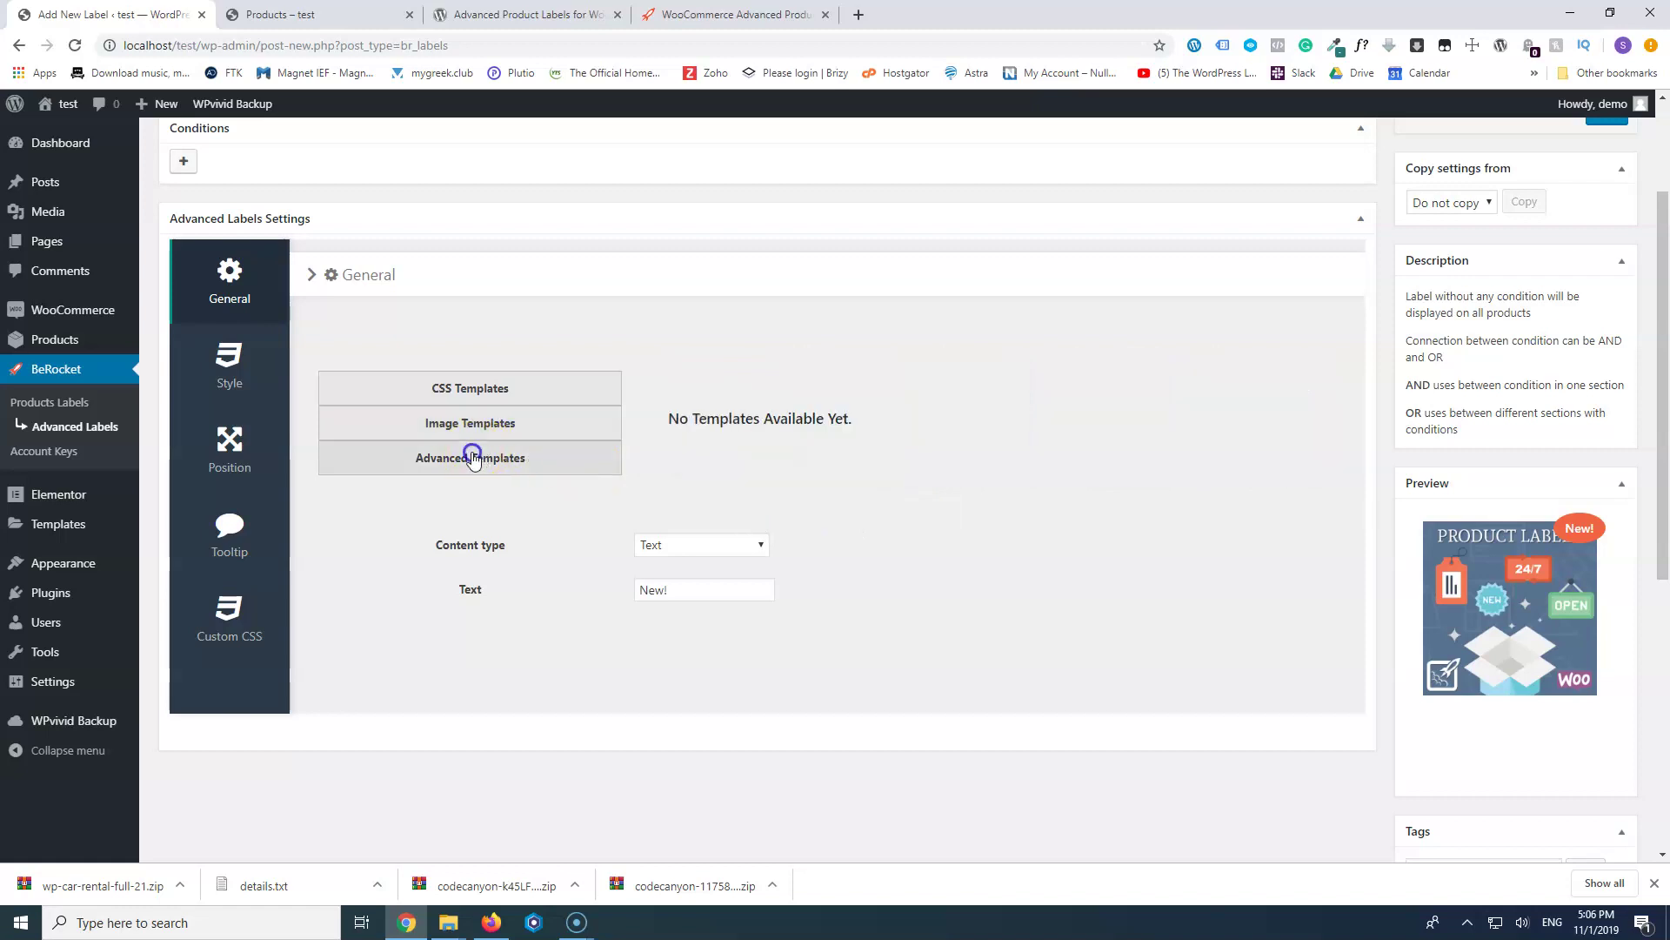
{"action": "left_click", "coordinate": [482, 398]}
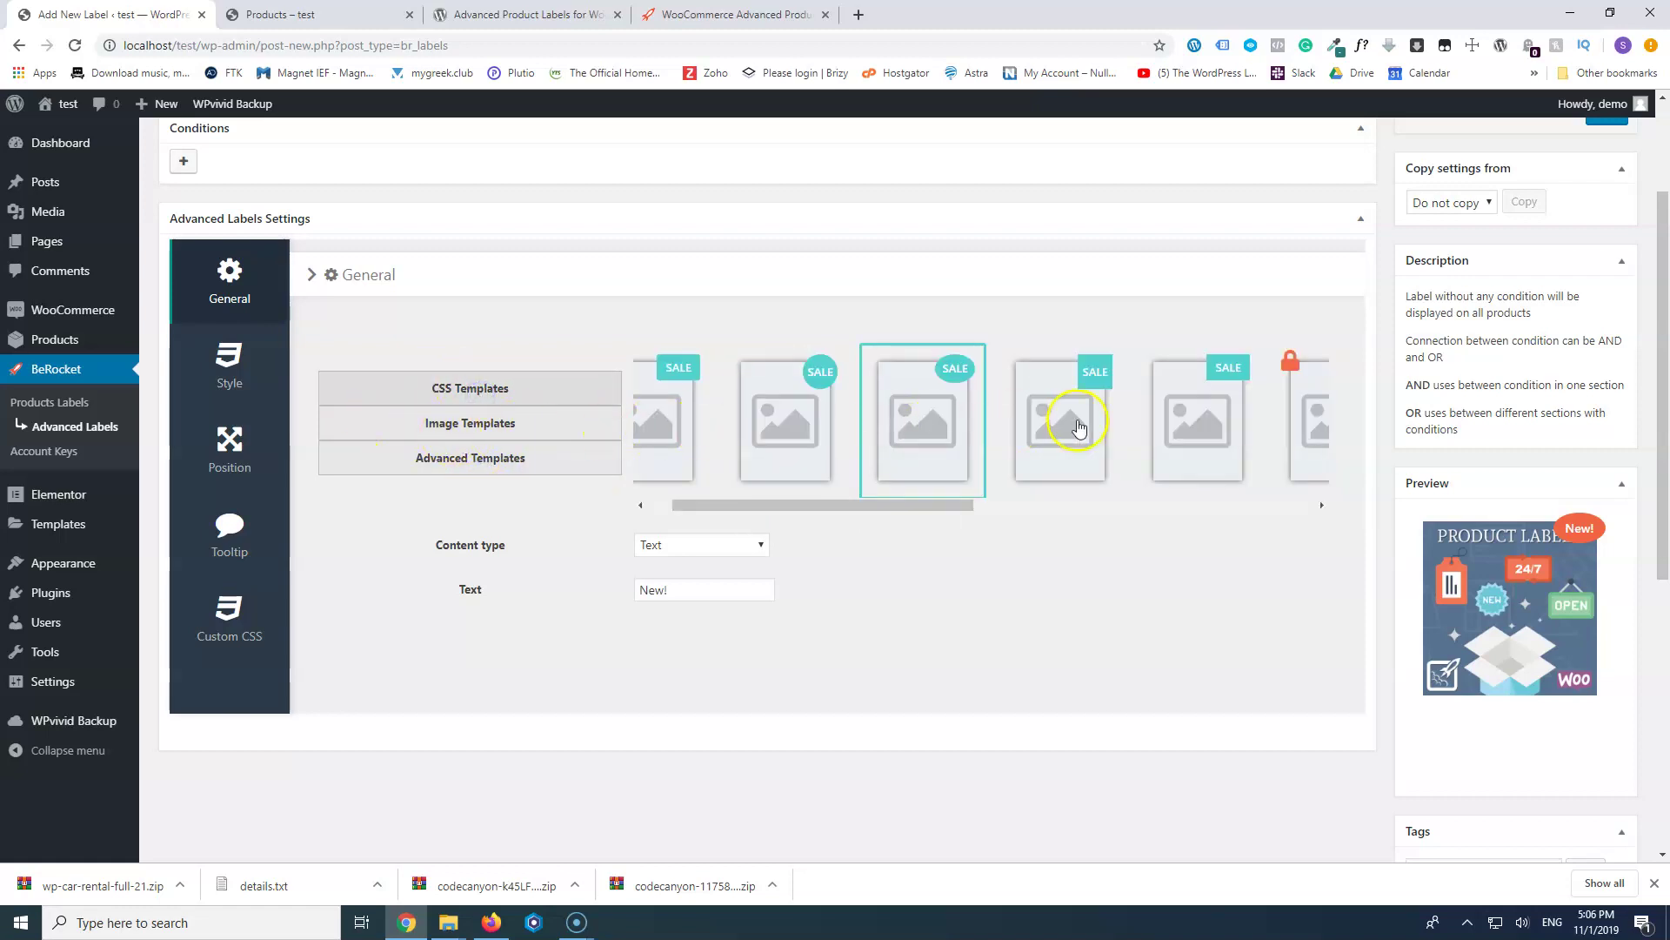
- Set the label's background color to light green b8ed68 in the style settings, checking it against the shop page's colors
{"action": "left_click", "coordinate": [229, 361]}
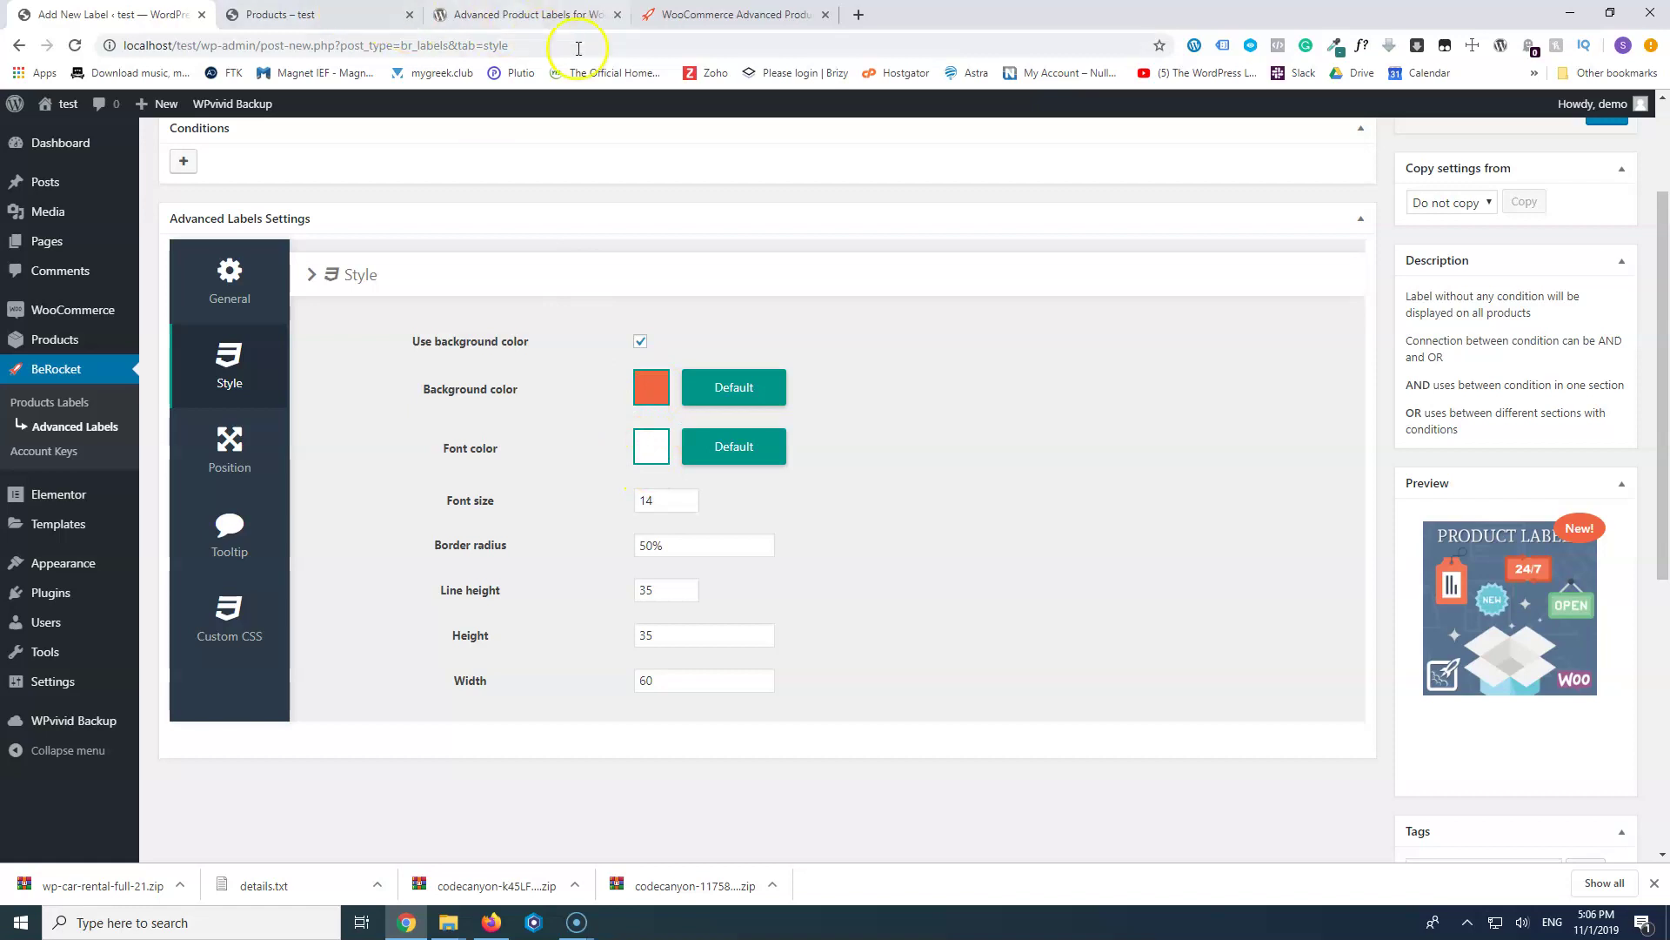
{"action": "left_click", "coordinate": [533, 13]}
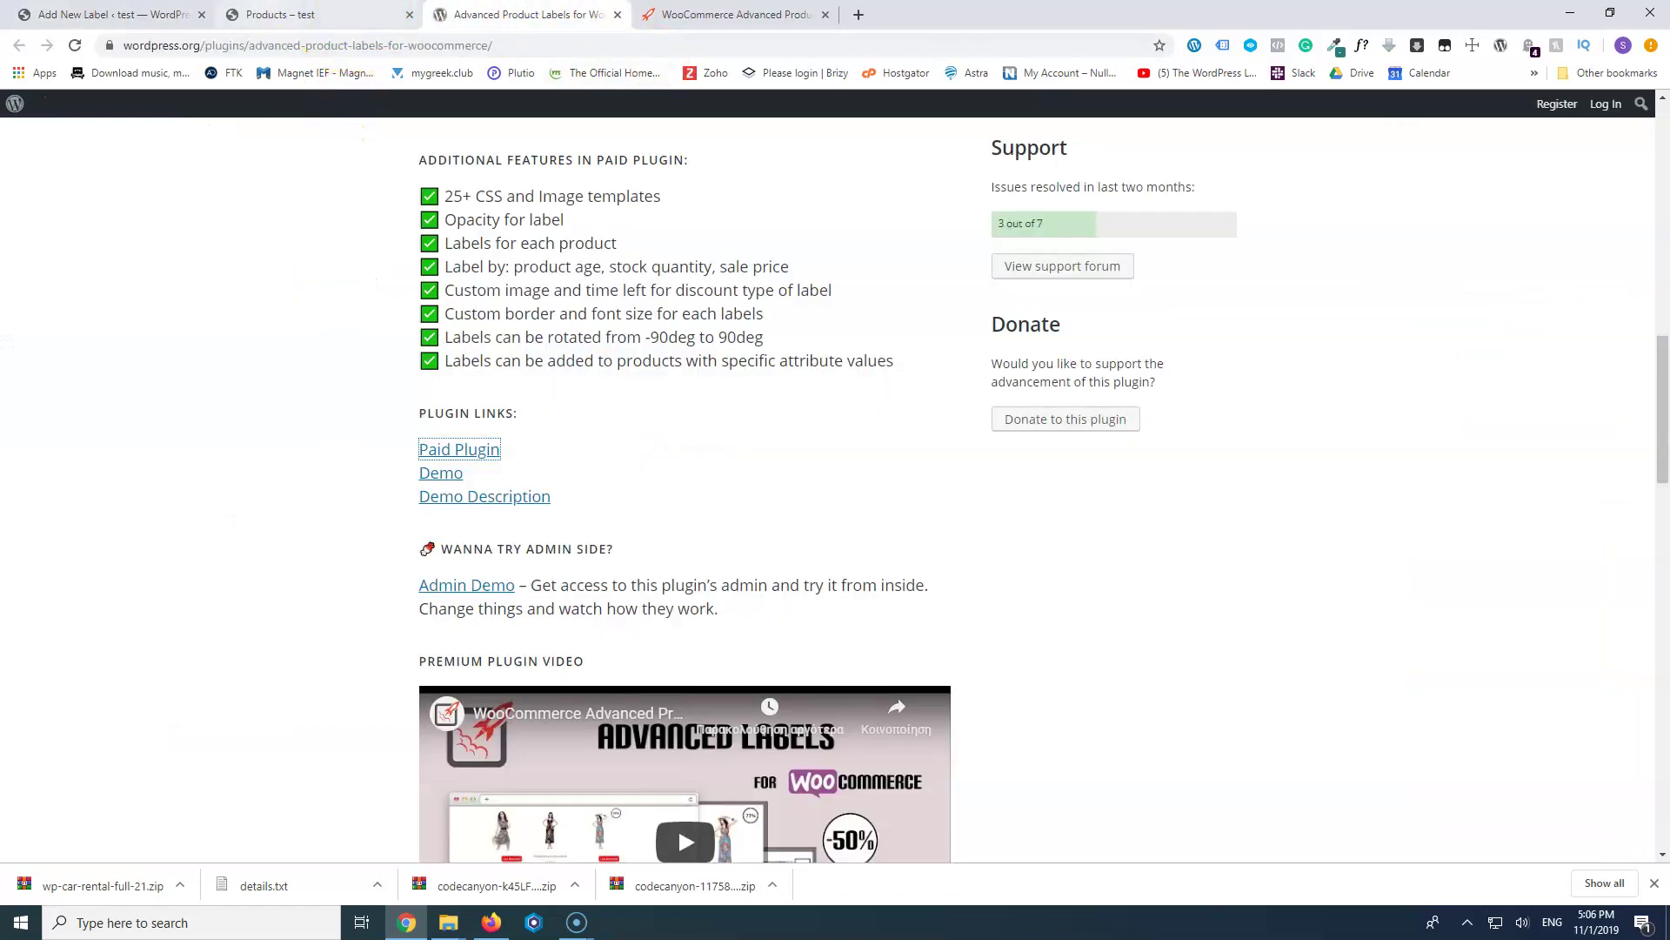
{"action": "left_click", "coordinate": [348, 15]}
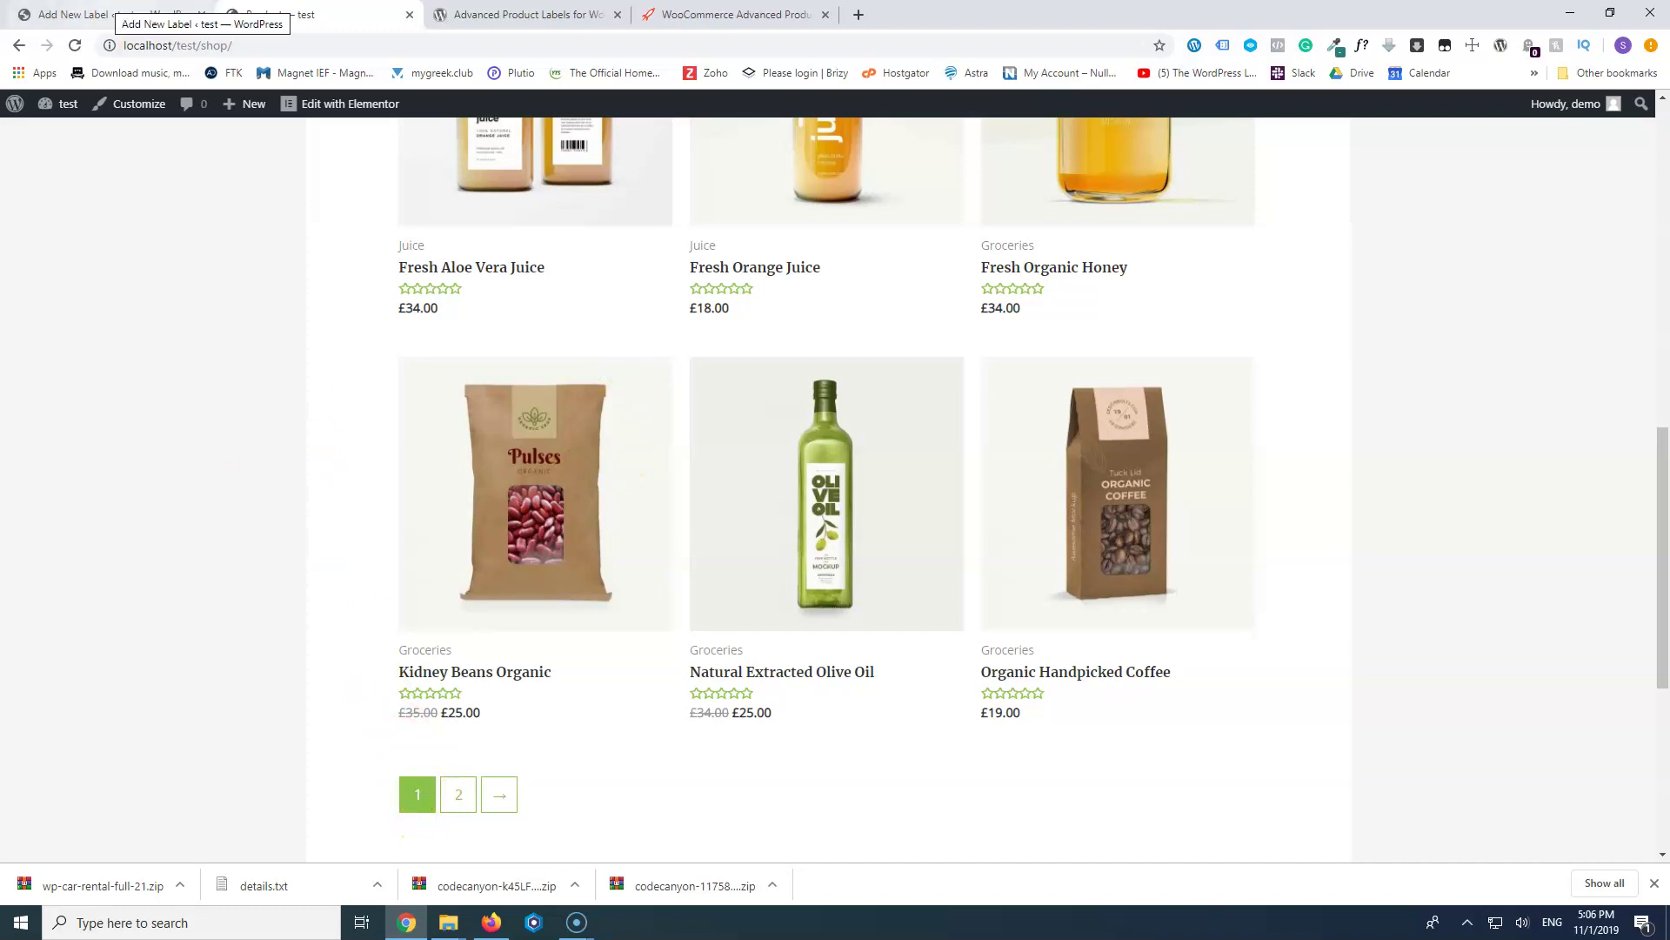
{"action": "left_click", "coordinate": [122, 14]}
{"action": "left_click", "coordinate": [653, 391]}
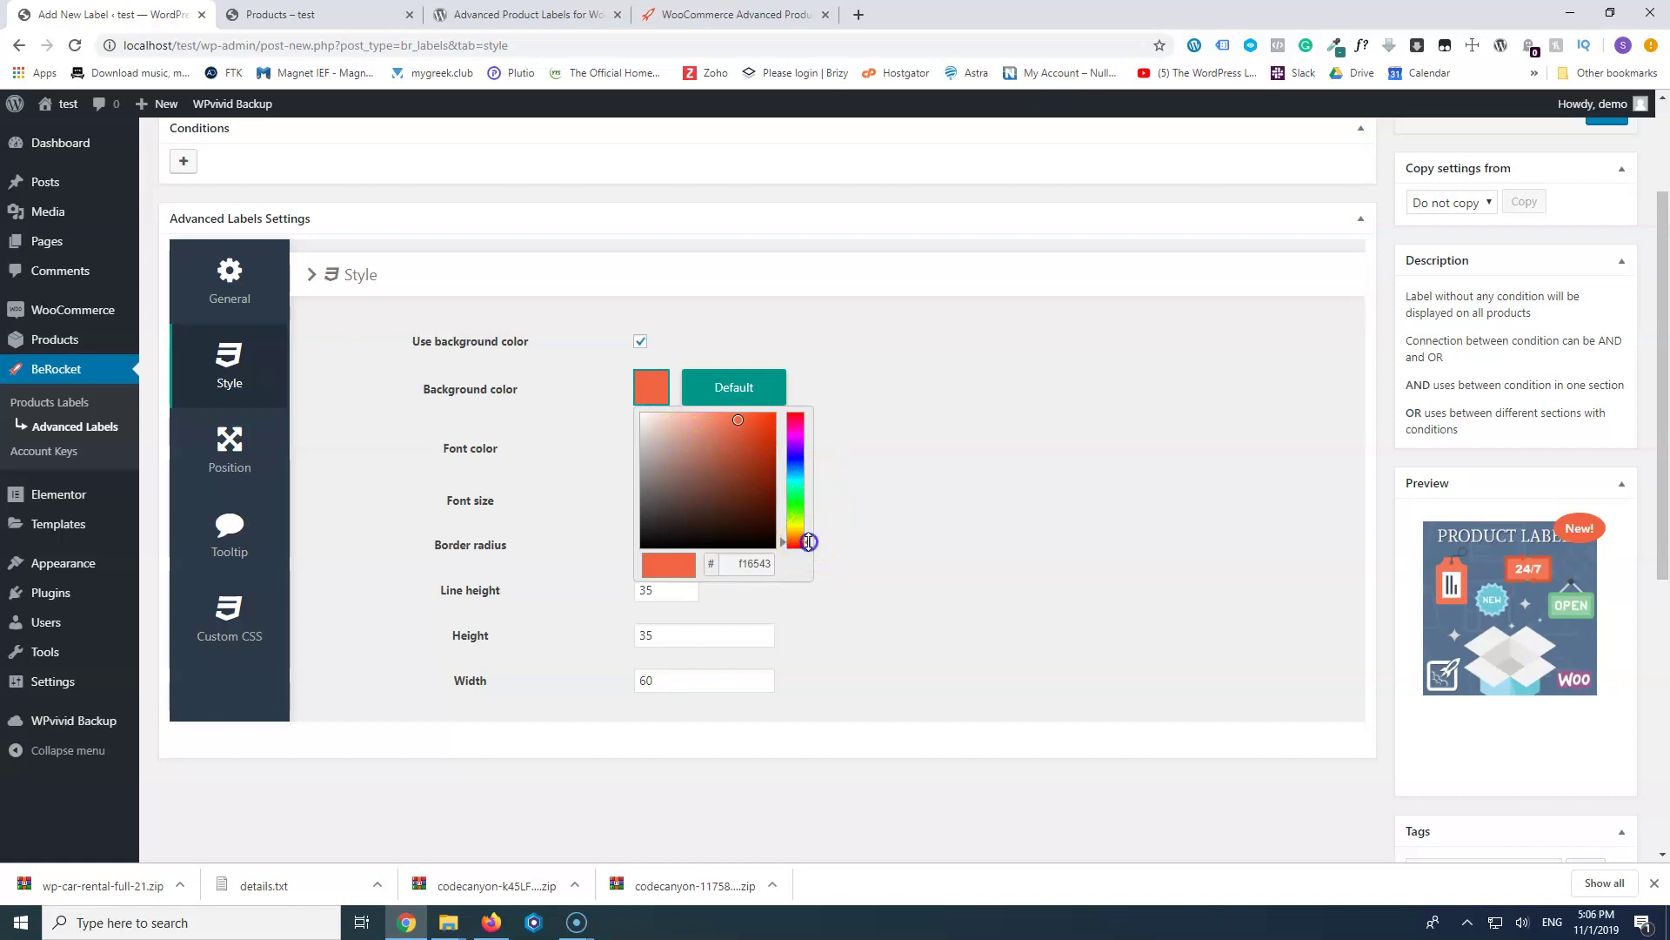
{"action": "left_click_drag", "start_coordinate": [808, 541], "coordinate": [810, 516]}
{"action": "left_click_drag", "start_coordinate": [733, 419], "coordinate": [725, 423]}
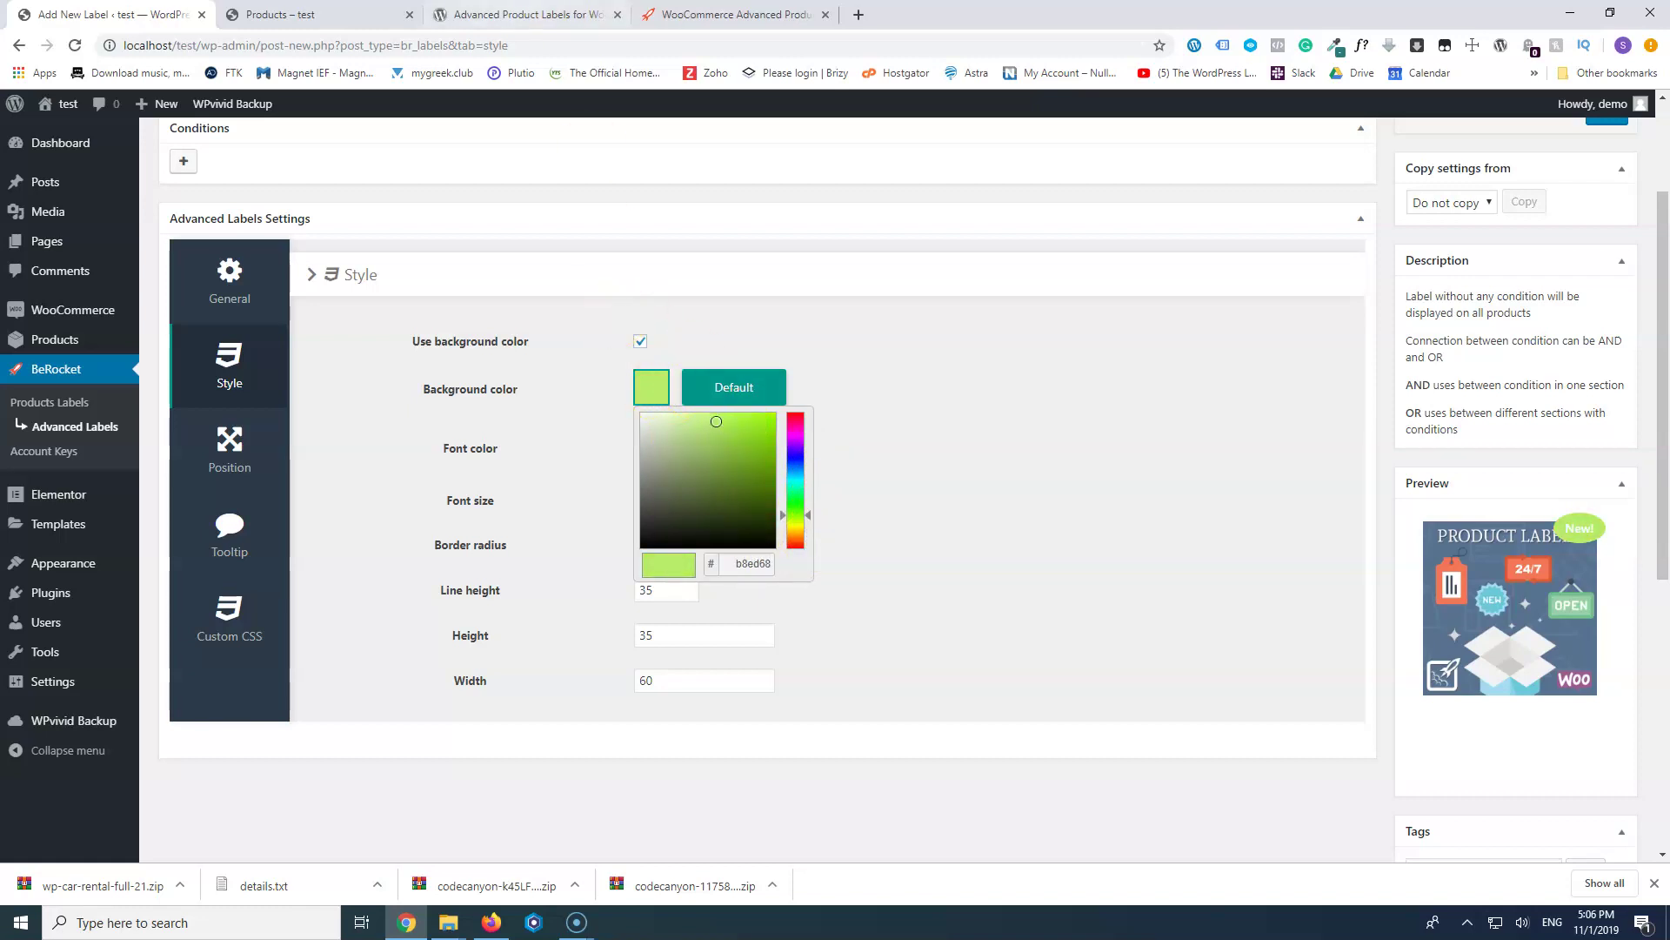
{"action": "left_click", "coordinate": [522, 14]}
{"action": "left_click", "coordinate": [306, 12]}
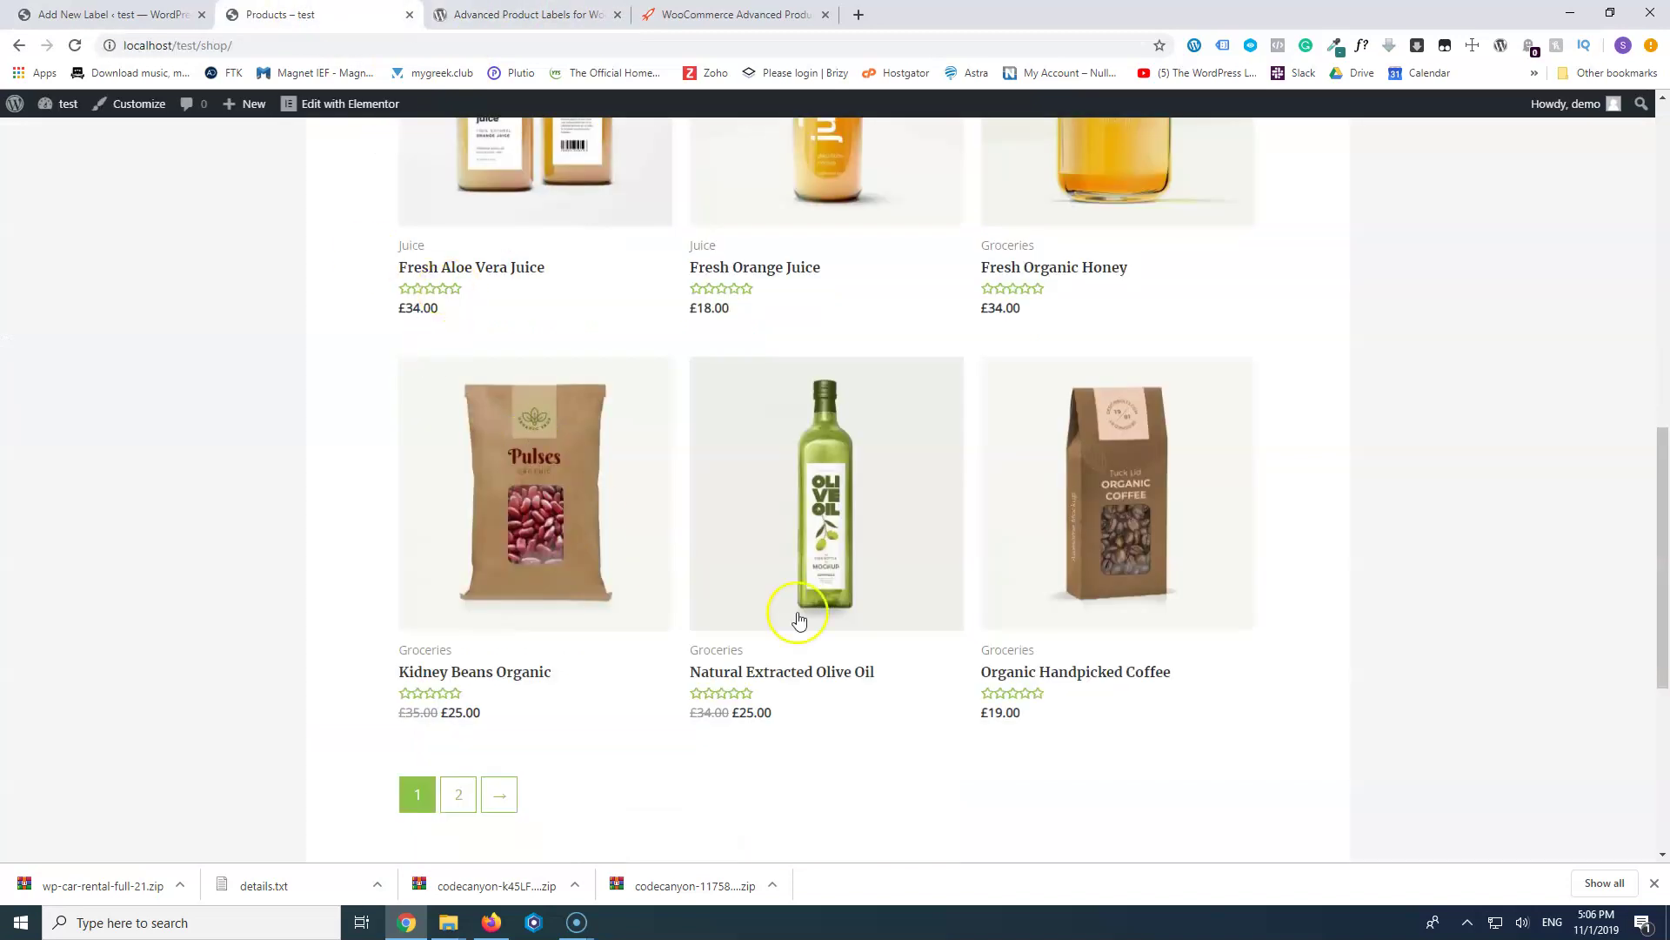
{"action": "left_click", "coordinate": [88, 12]}
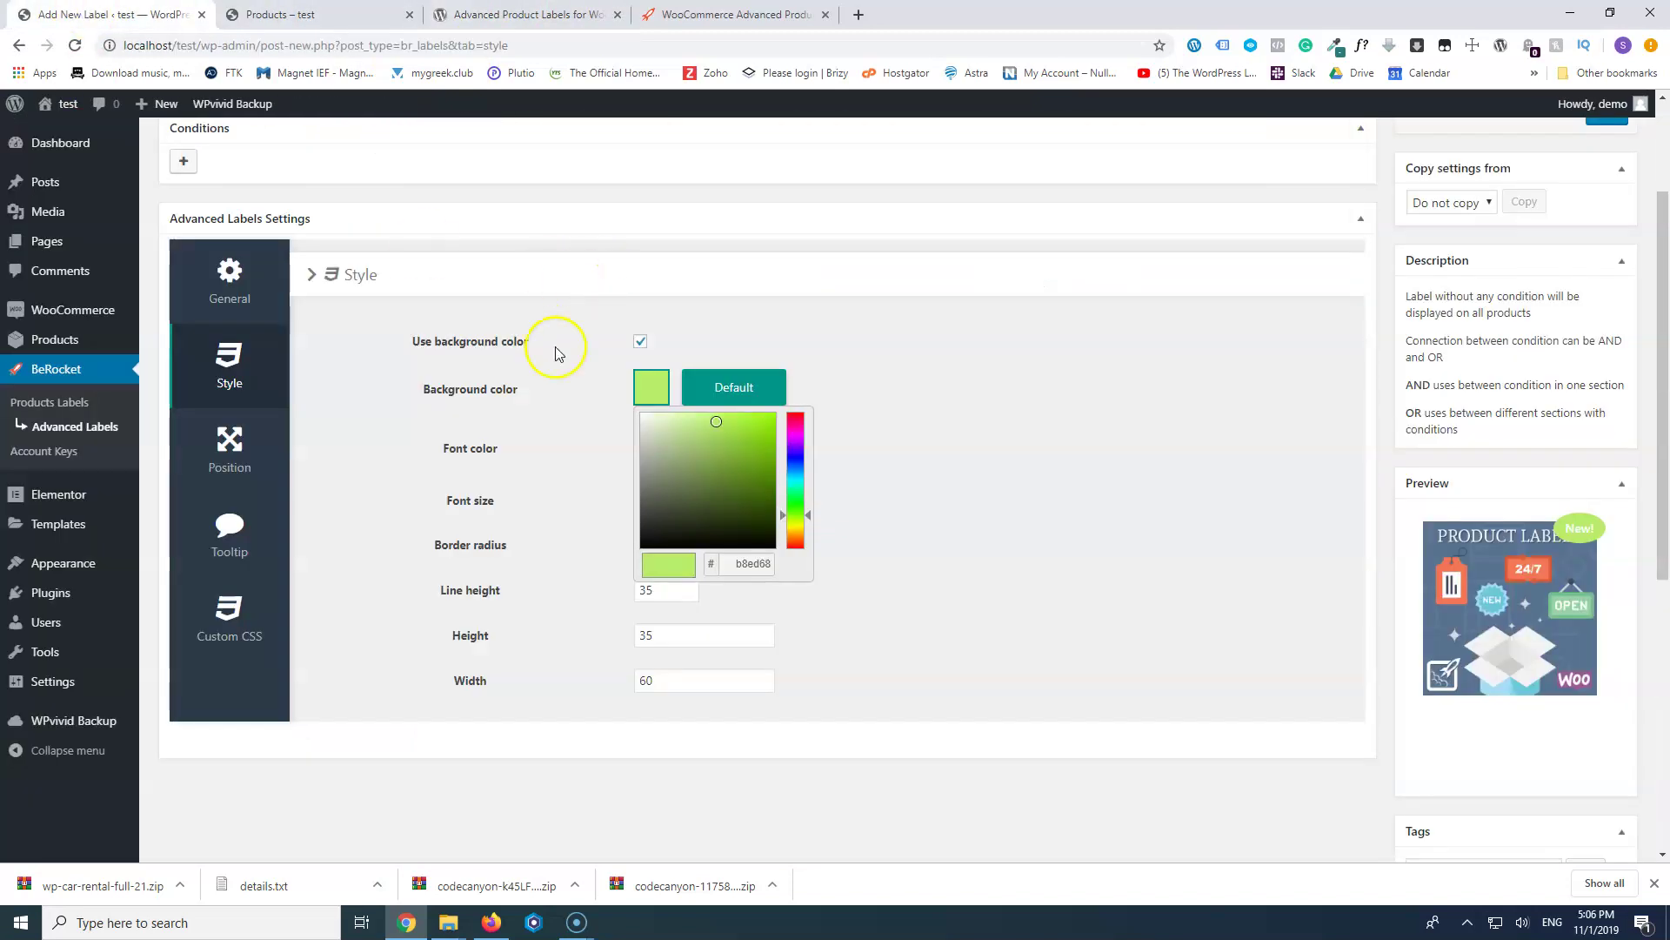
{"action": "left_click", "coordinate": [585, 520]}
- Set the label's font color to black, 000000
{"action": "left_click", "coordinate": [726, 440]}
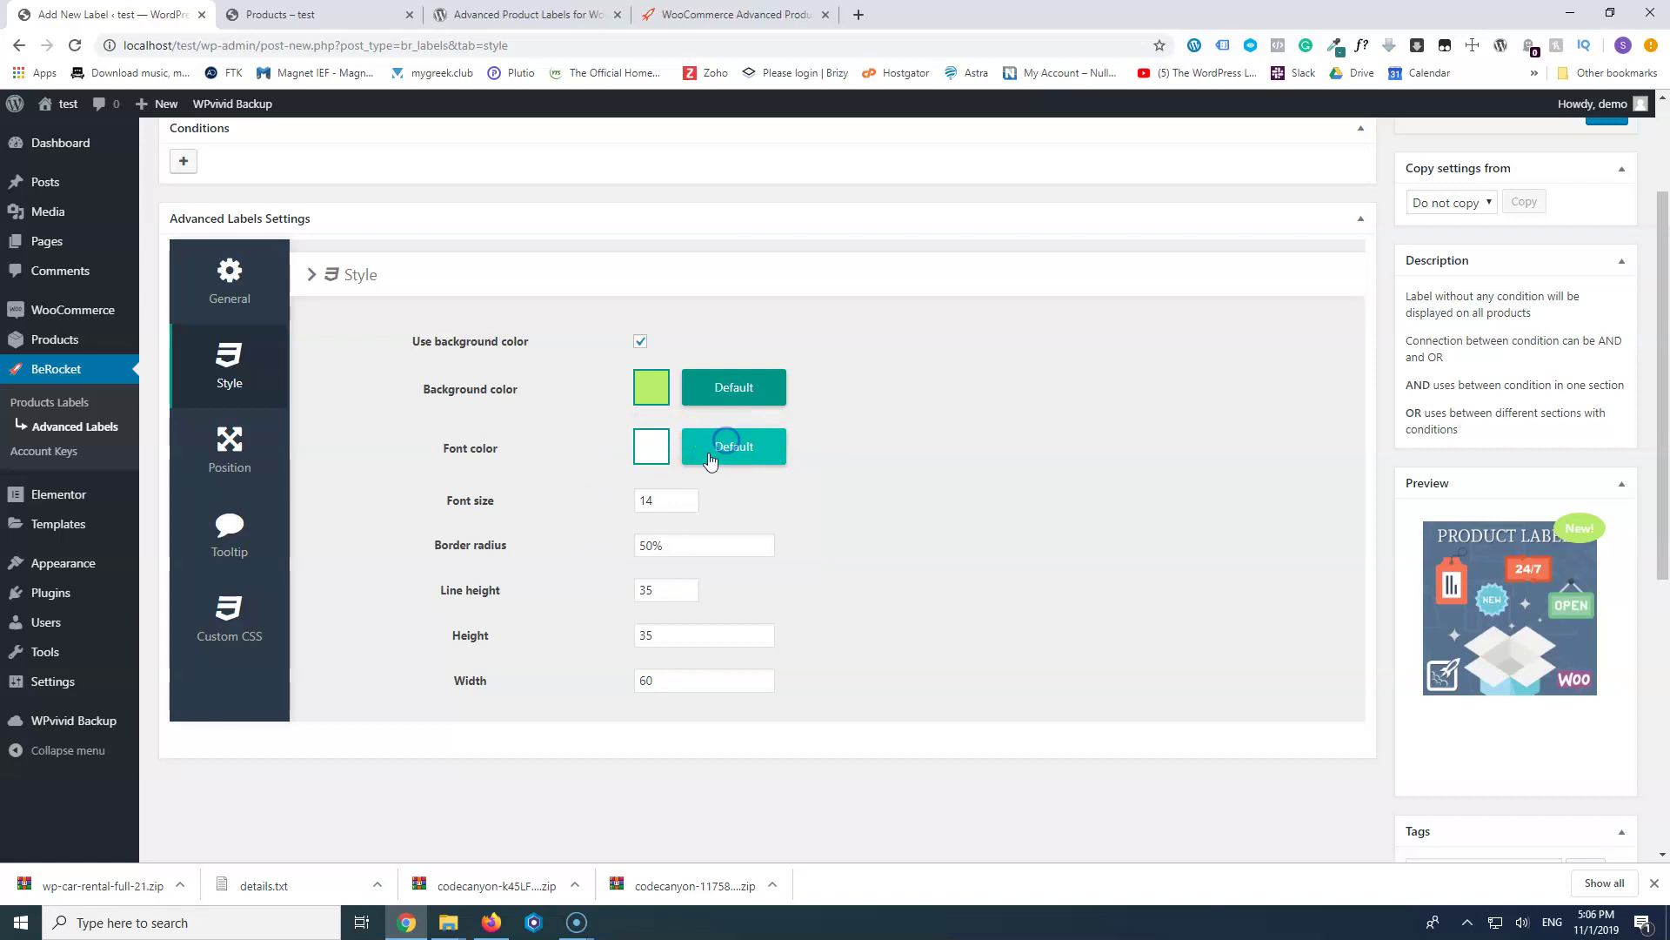
{"action": "left_click", "coordinate": [648, 448]}
{"action": "left_click", "coordinate": [582, 656]}
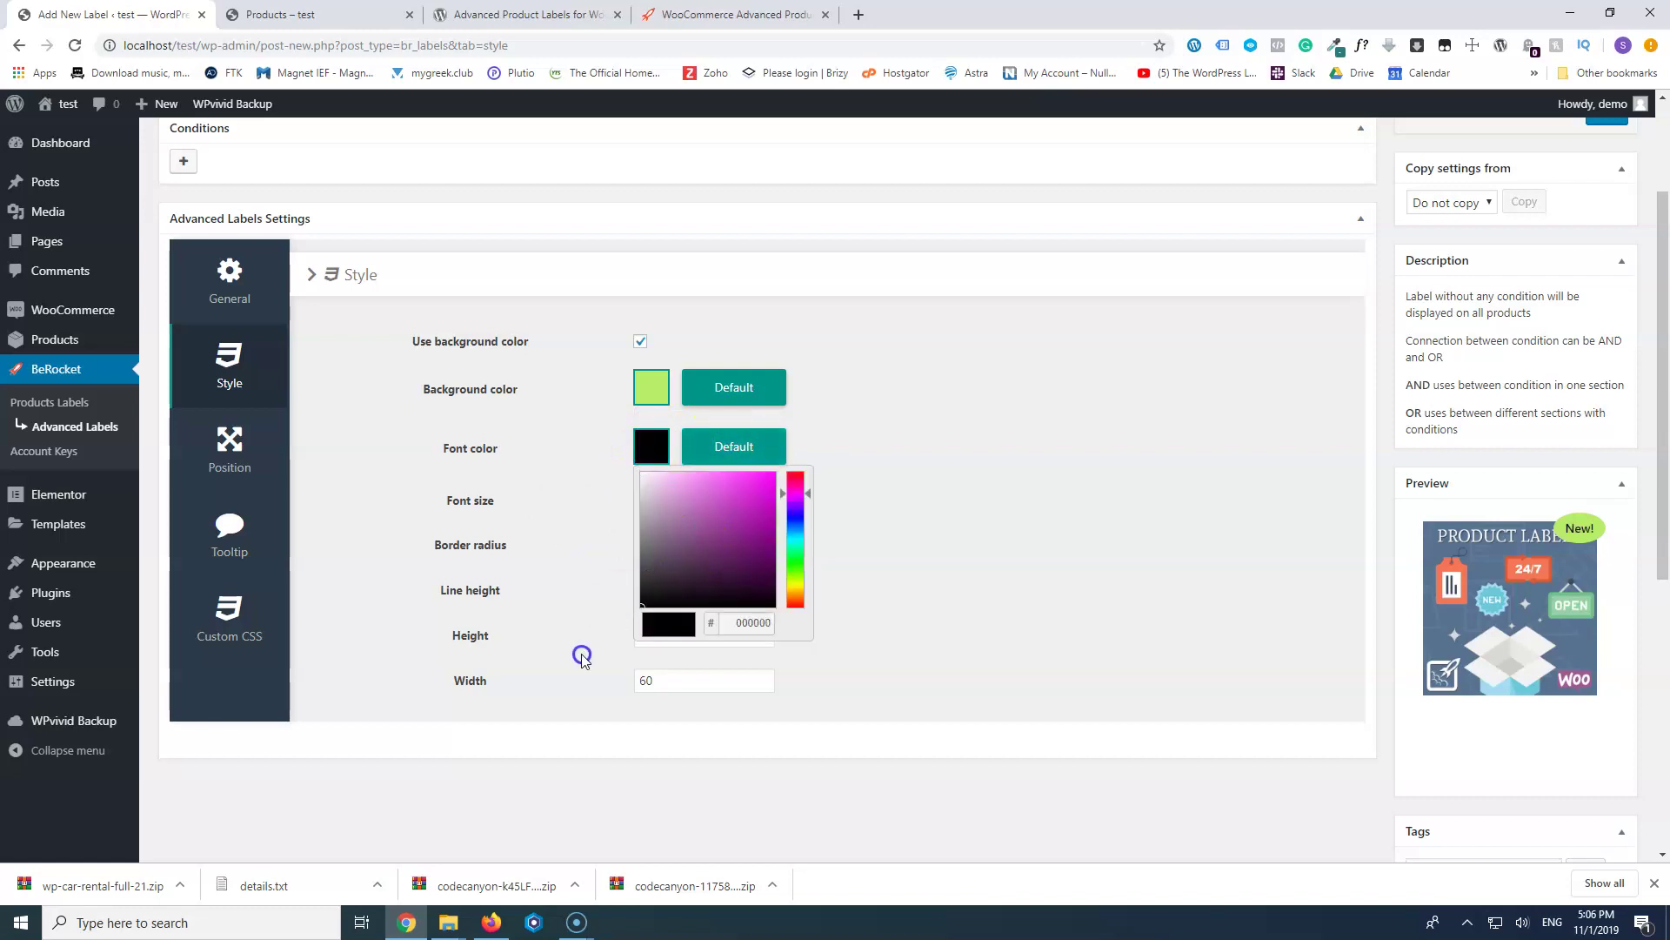
{"action": "left_click", "coordinate": [555, 532]}
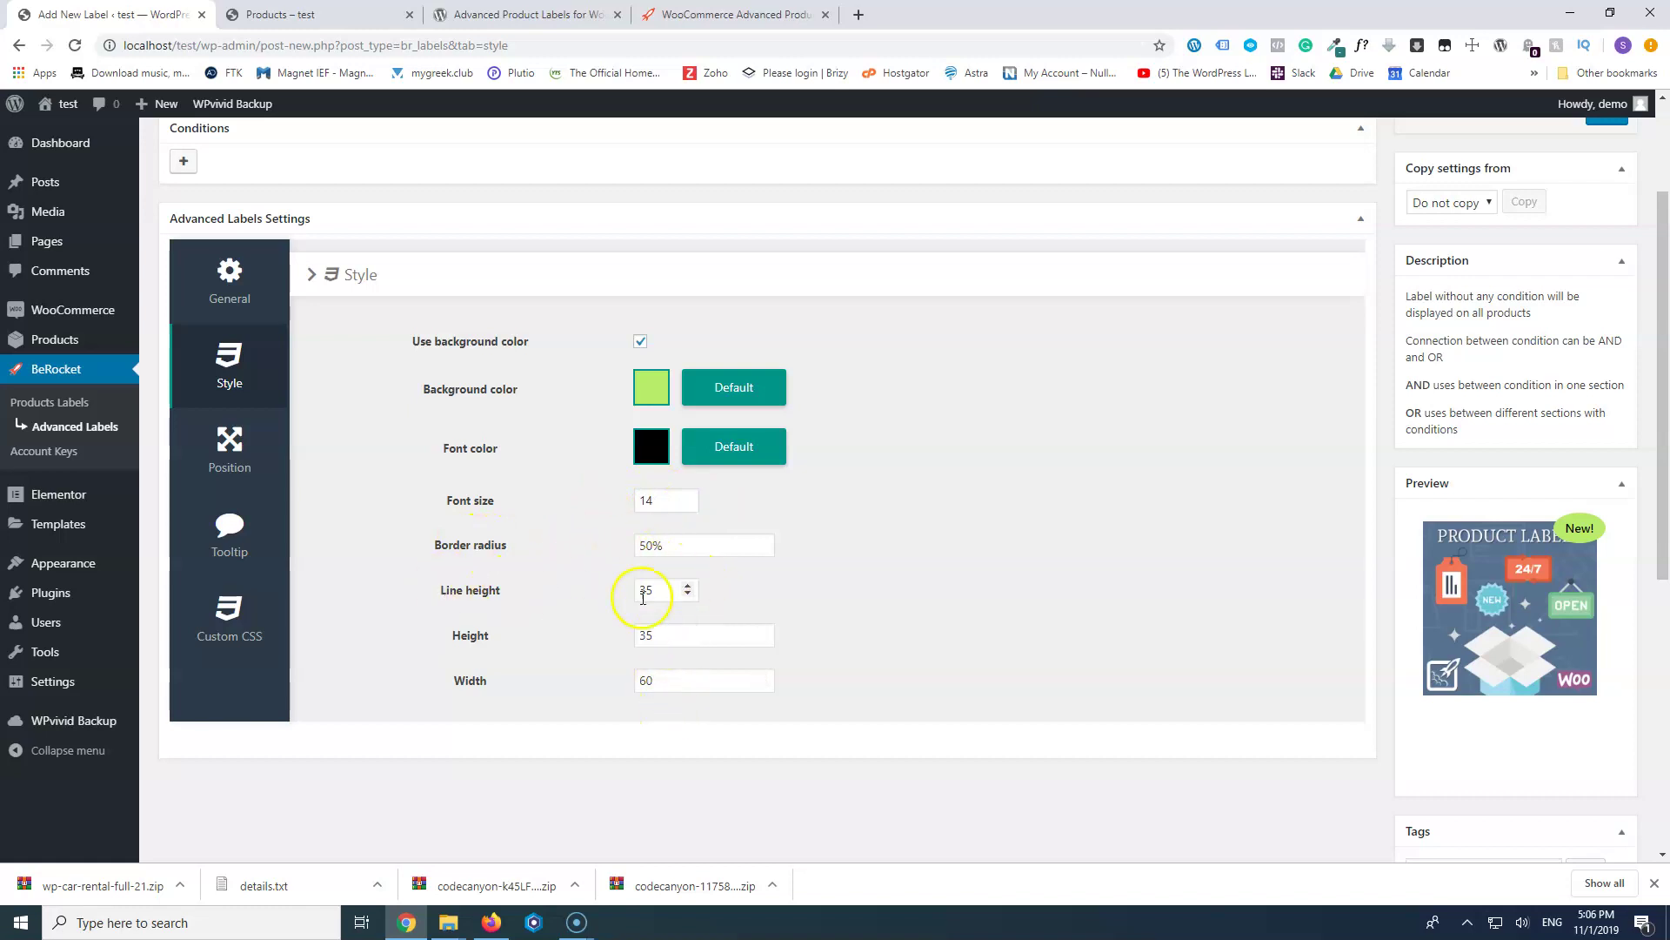
- Examine the label's position settings, including the Type and Position choices, and compare them with the product layout on the shop page
{"action": "left_click", "coordinate": [231, 452]}
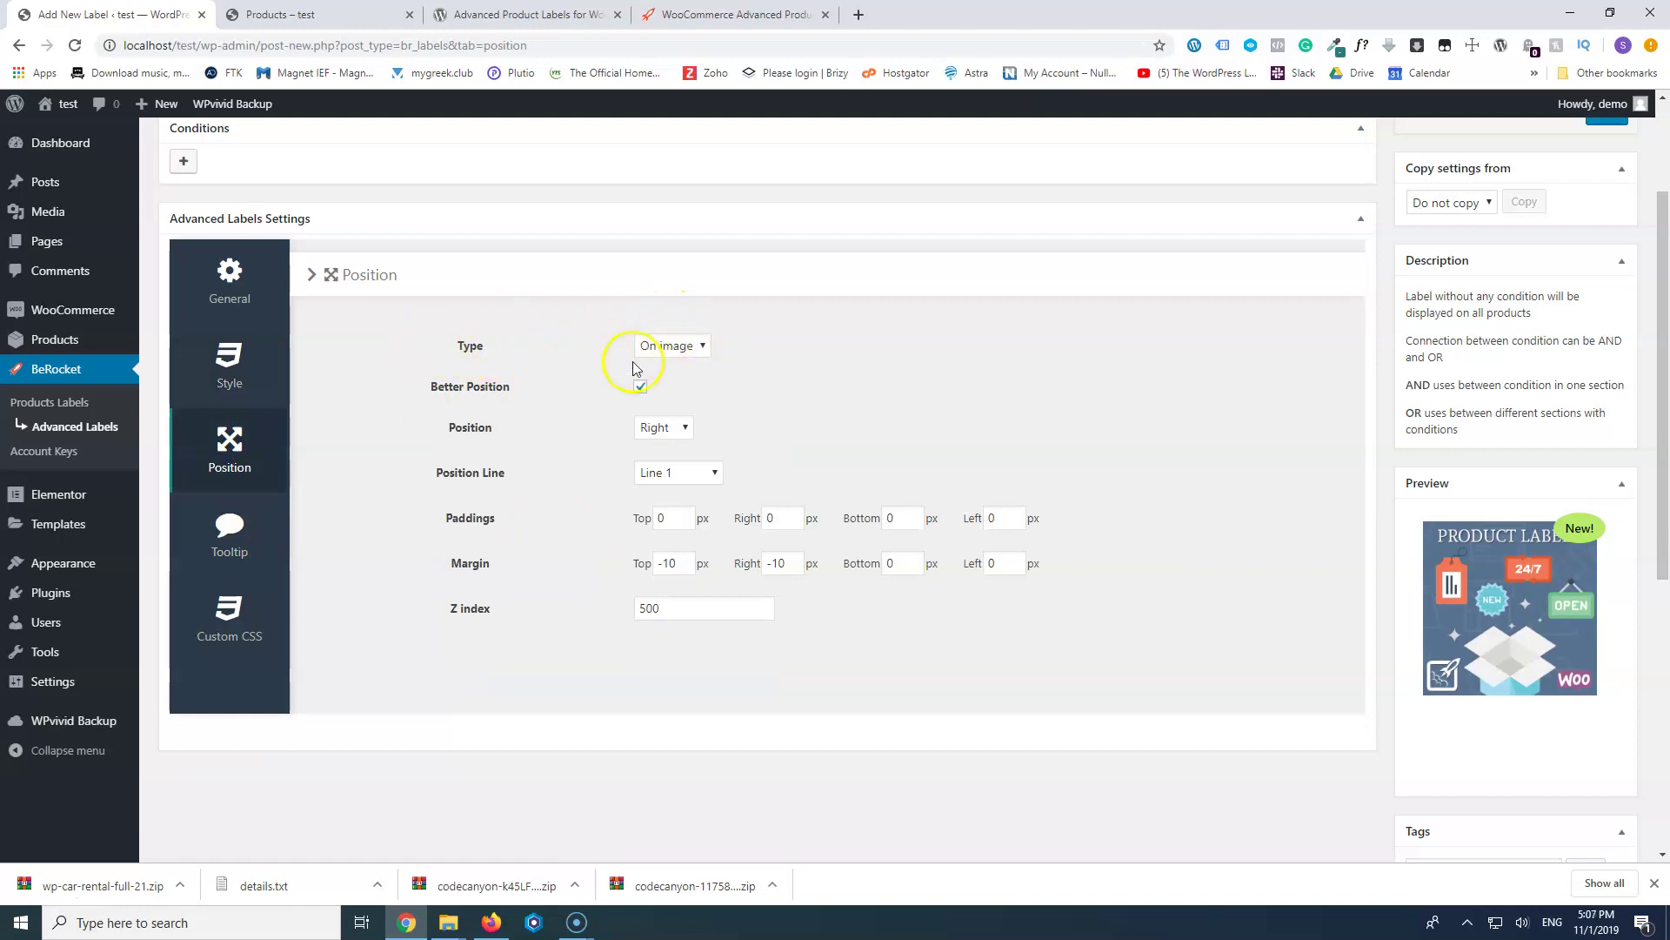
{"action": "left_click", "coordinate": [686, 345]}
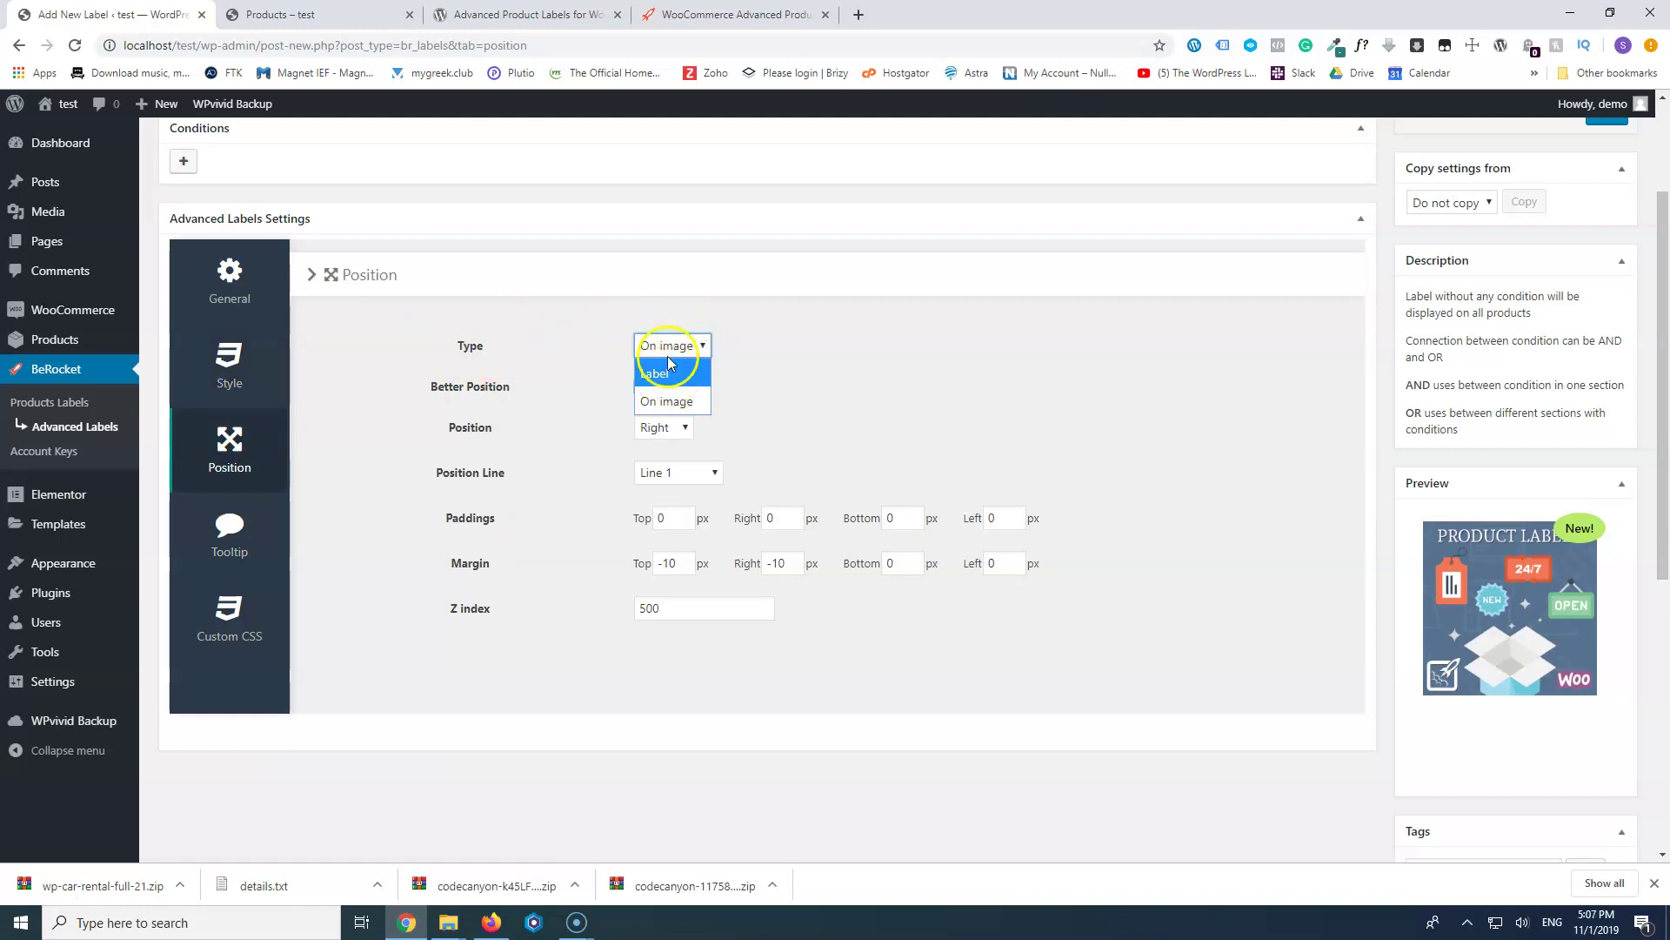
{"action": "left_click", "coordinate": [296, 15]}
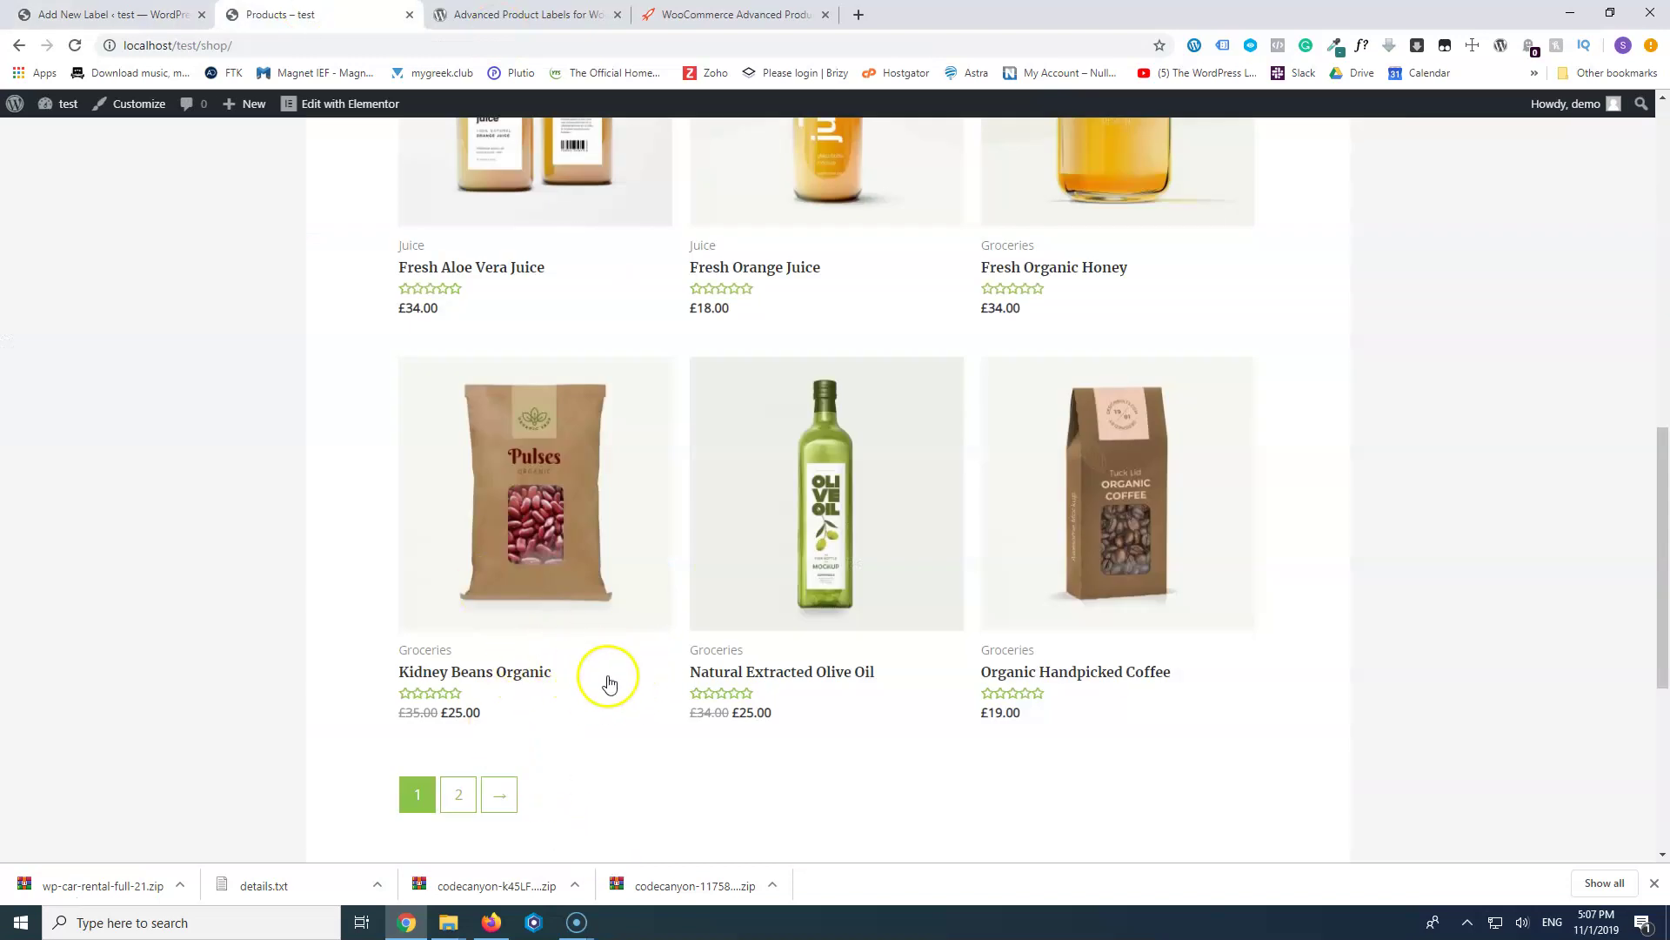
{"action": "key", "text": "ctrl+shift+Tab"}
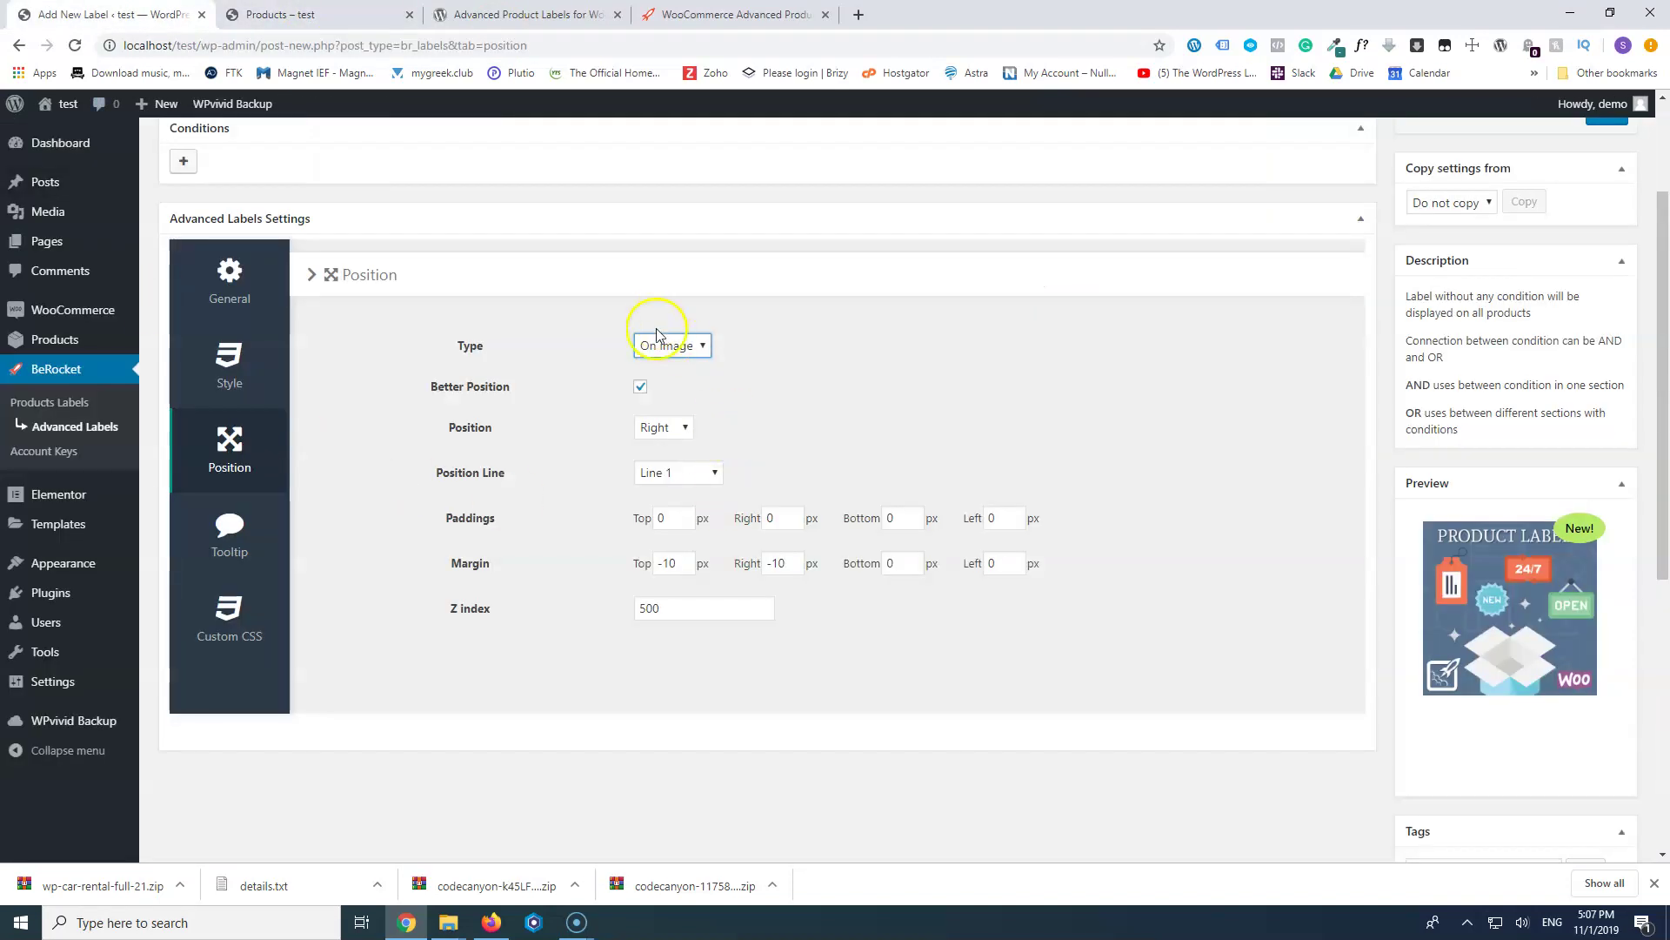
{"action": "left_click", "coordinate": [666, 430]}
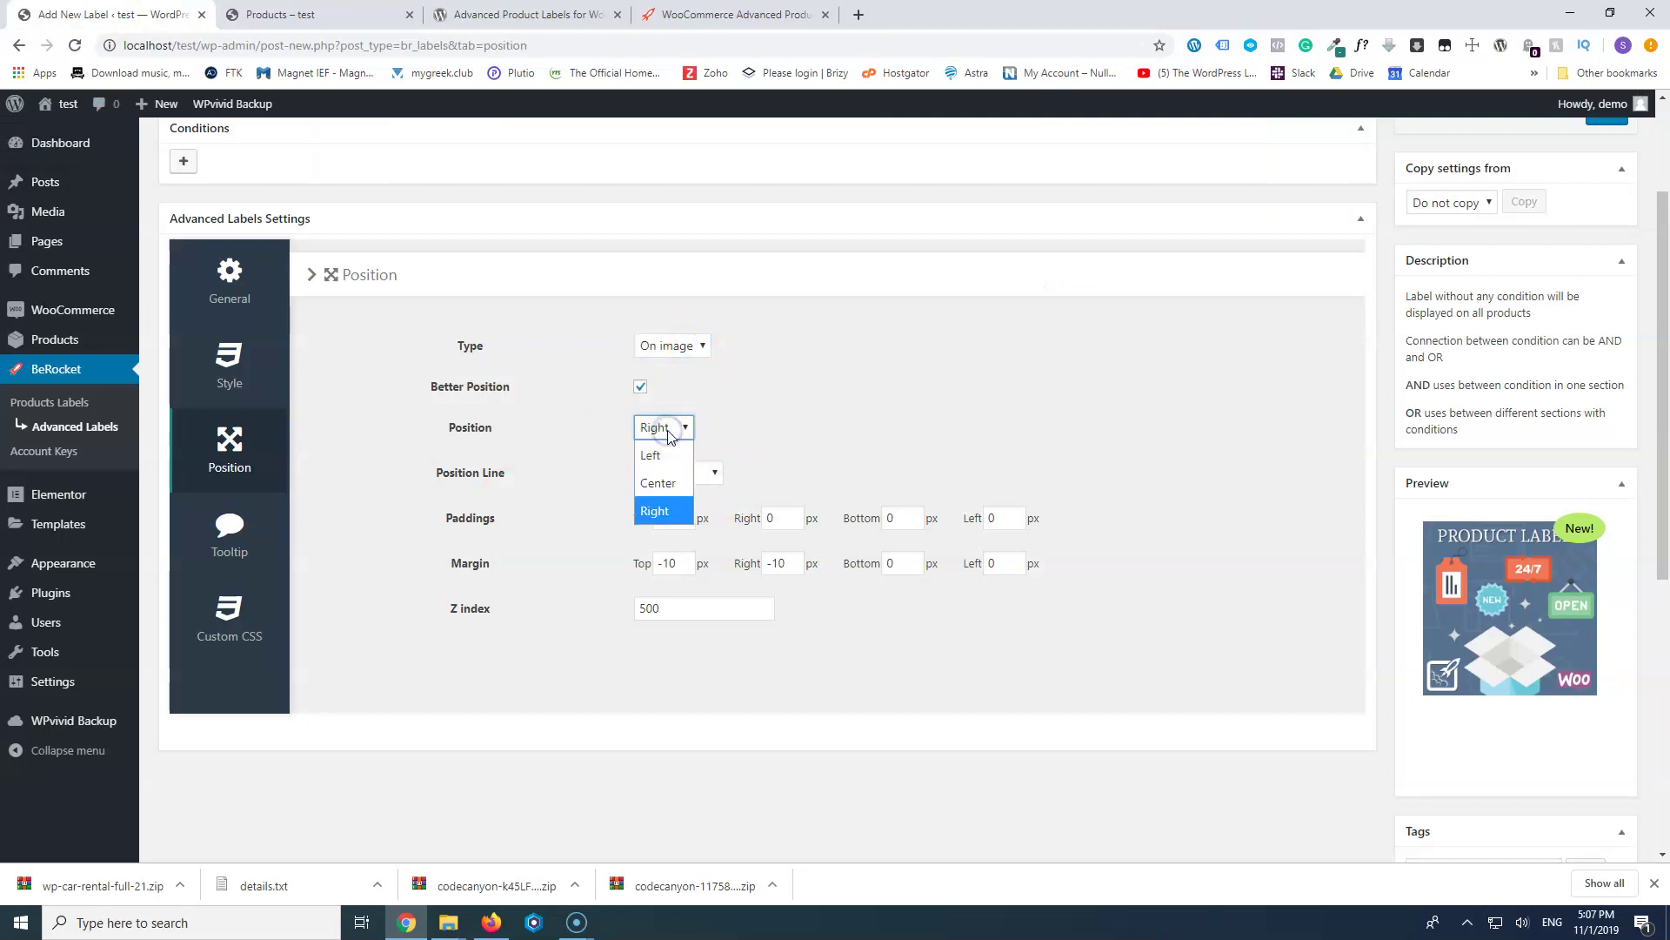
{"action": "left_click", "coordinate": [800, 394]}
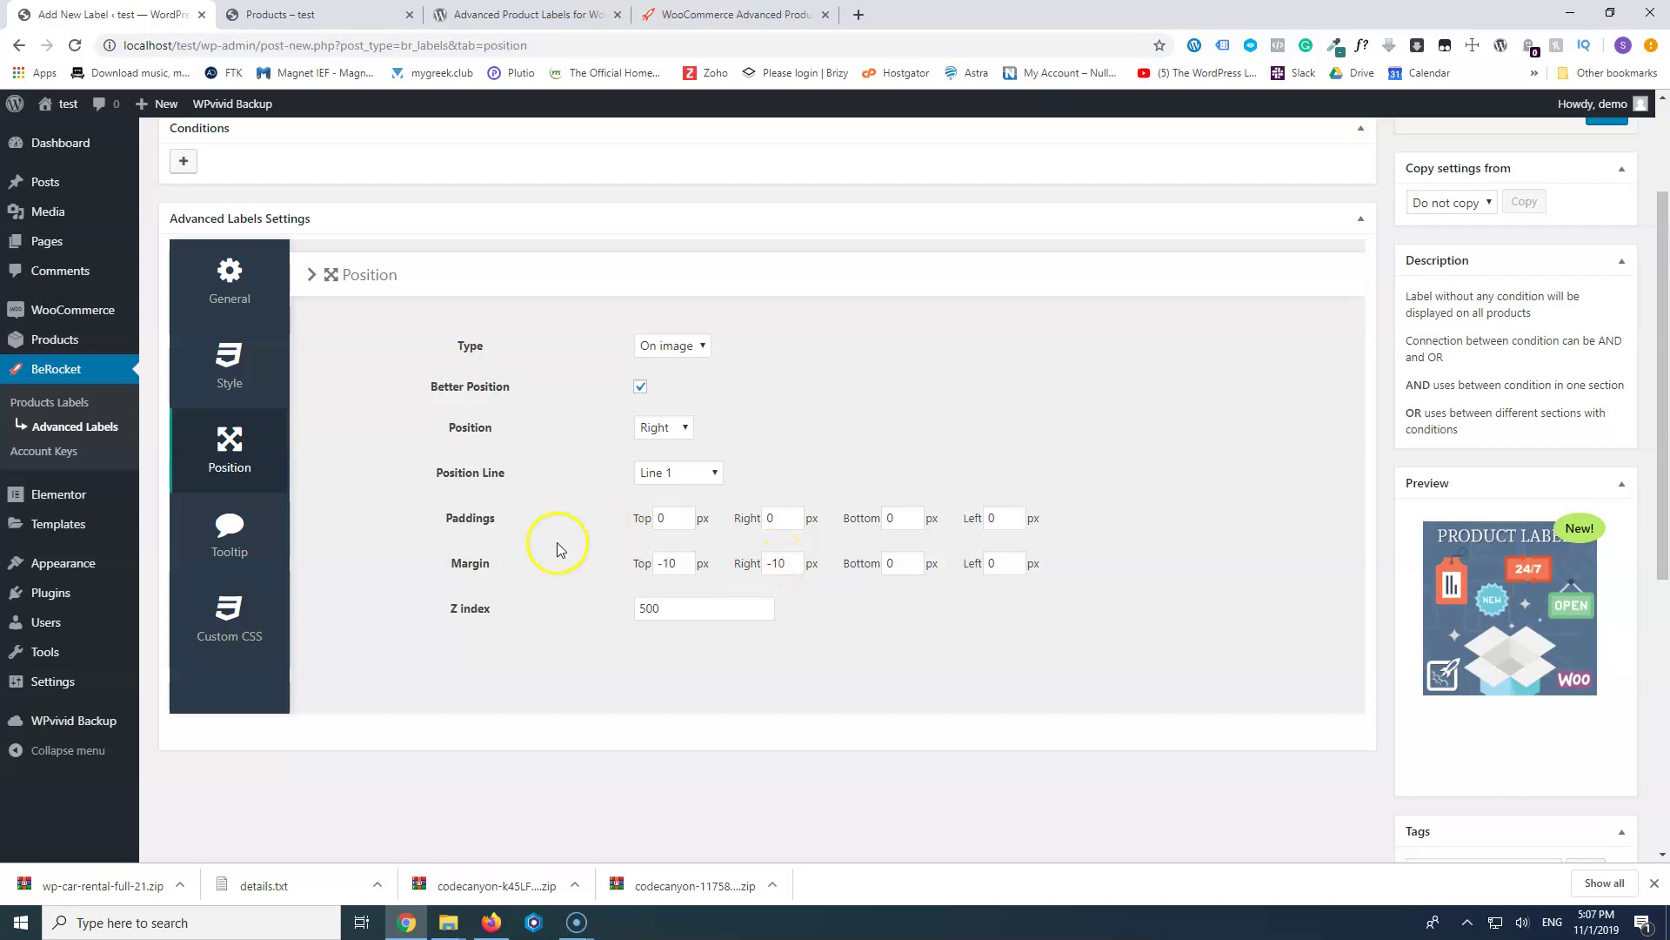
- Examine the label's tooltip settings, including the style choices, delays, opening trigger and maximum width
{"action": "scroll", "coordinate": [348, 583], "scroll_direction": "up", "scroll_amount": 2}
{"action": "scroll", "coordinate": [330, 609], "scroll_direction": "down", "scroll_amount": 3}
{"action": "left_click", "coordinate": [238, 442]}
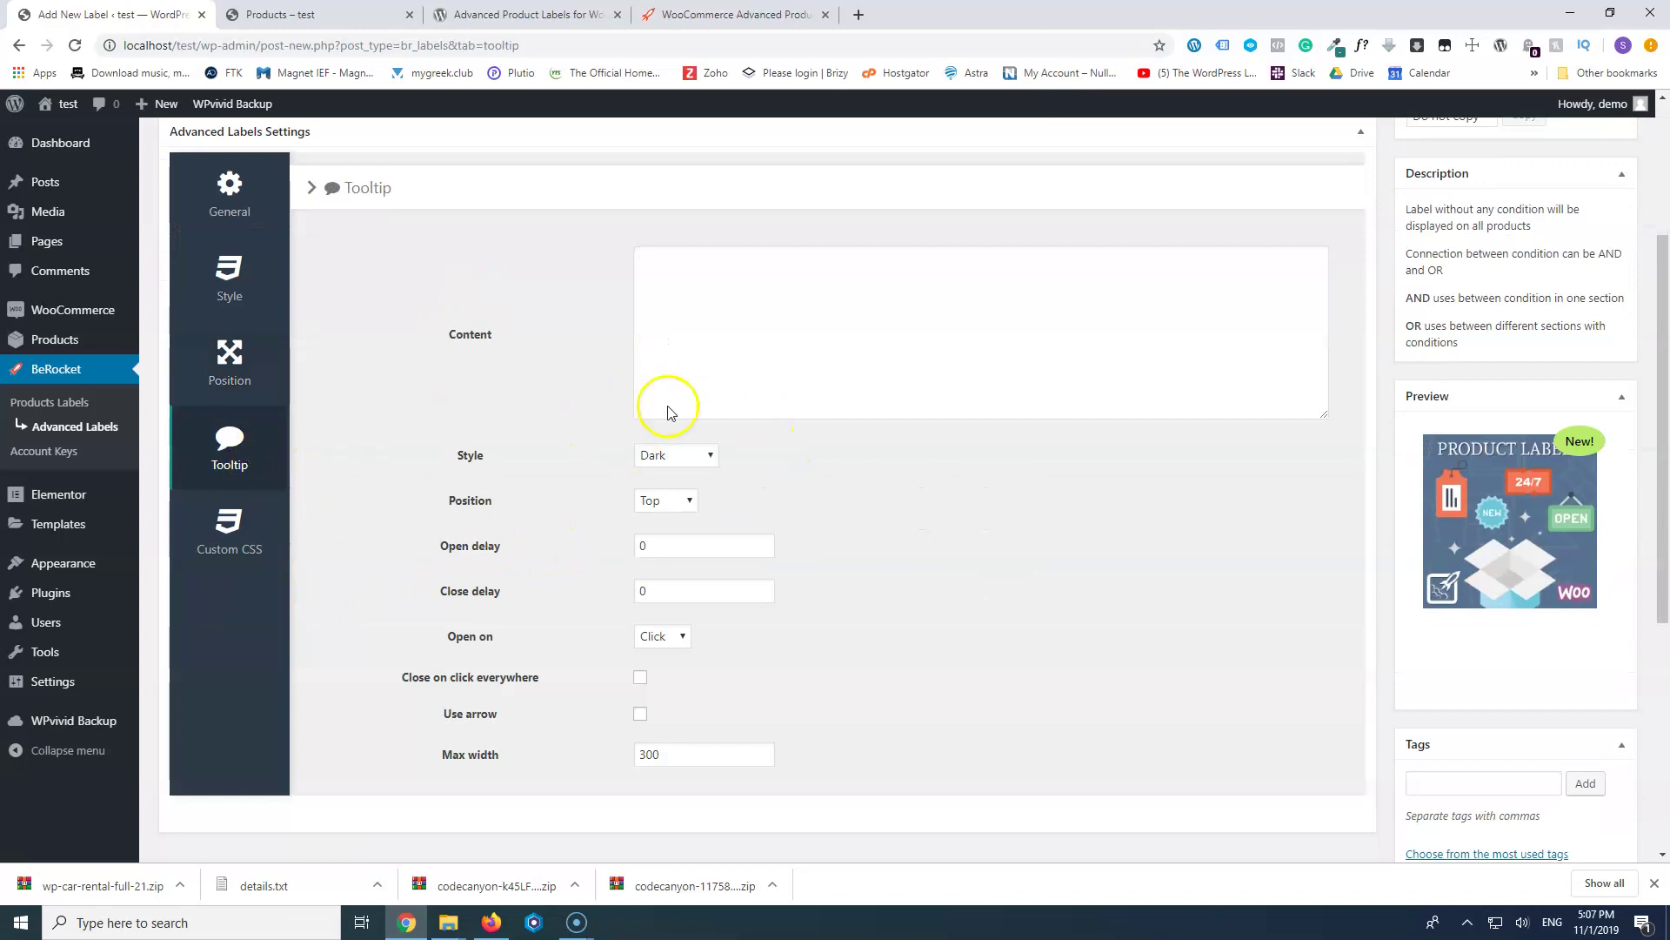
{"action": "left_click", "coordinate": [692, 457]}
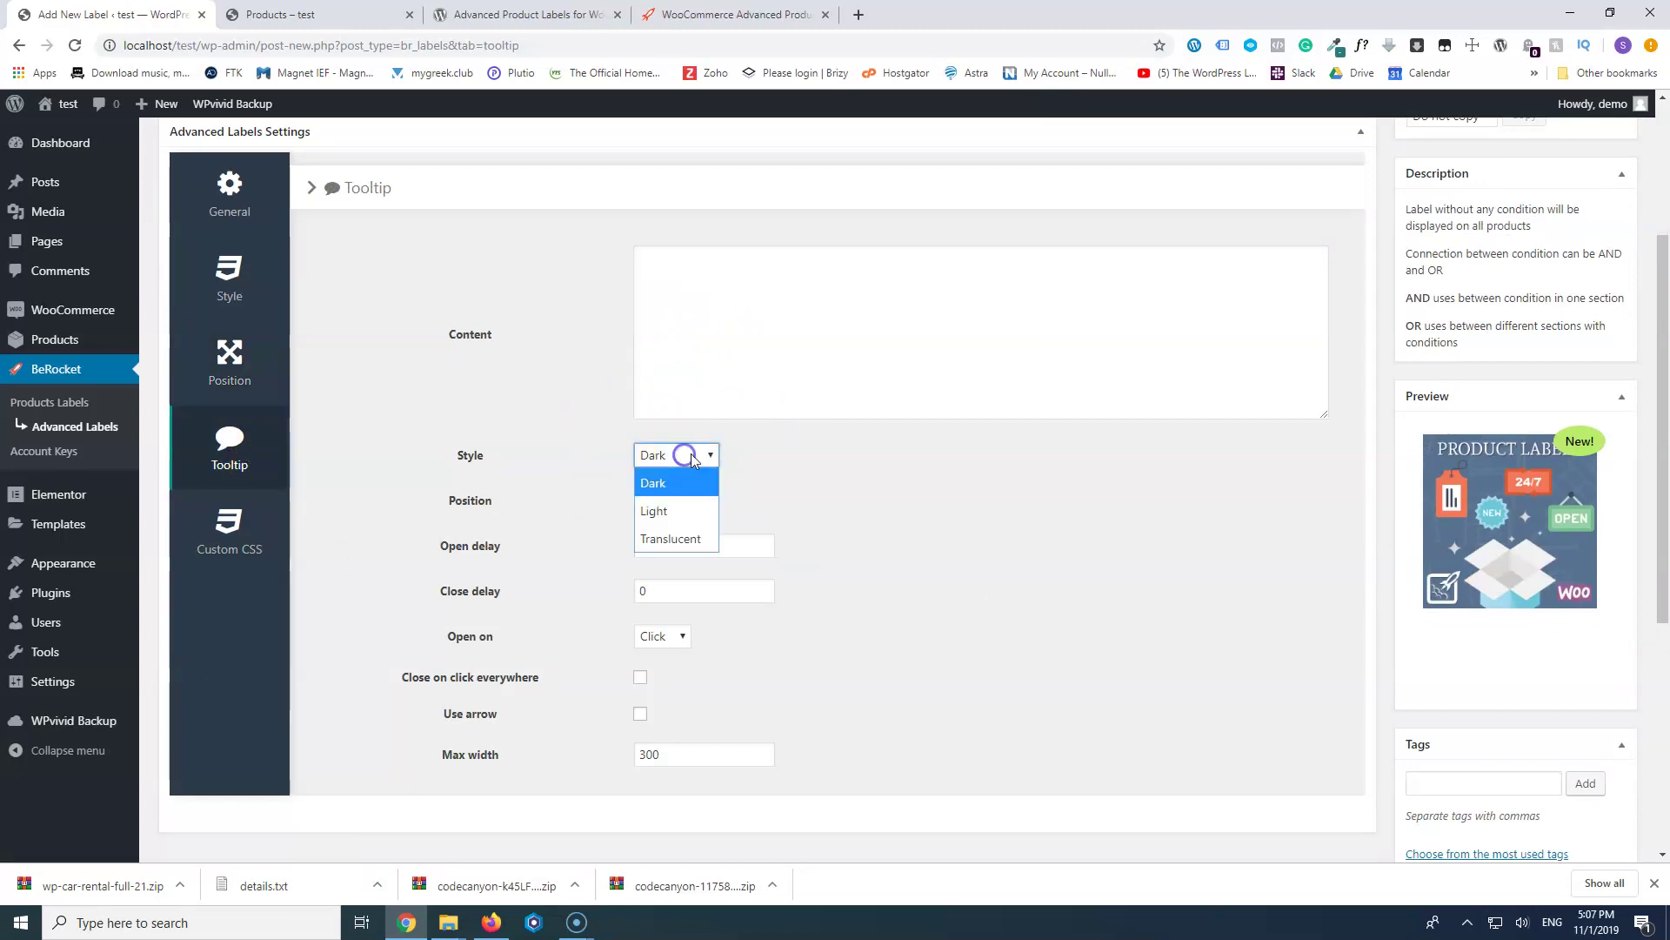
{"action": "left_click", "coordinate": [864, 476]}
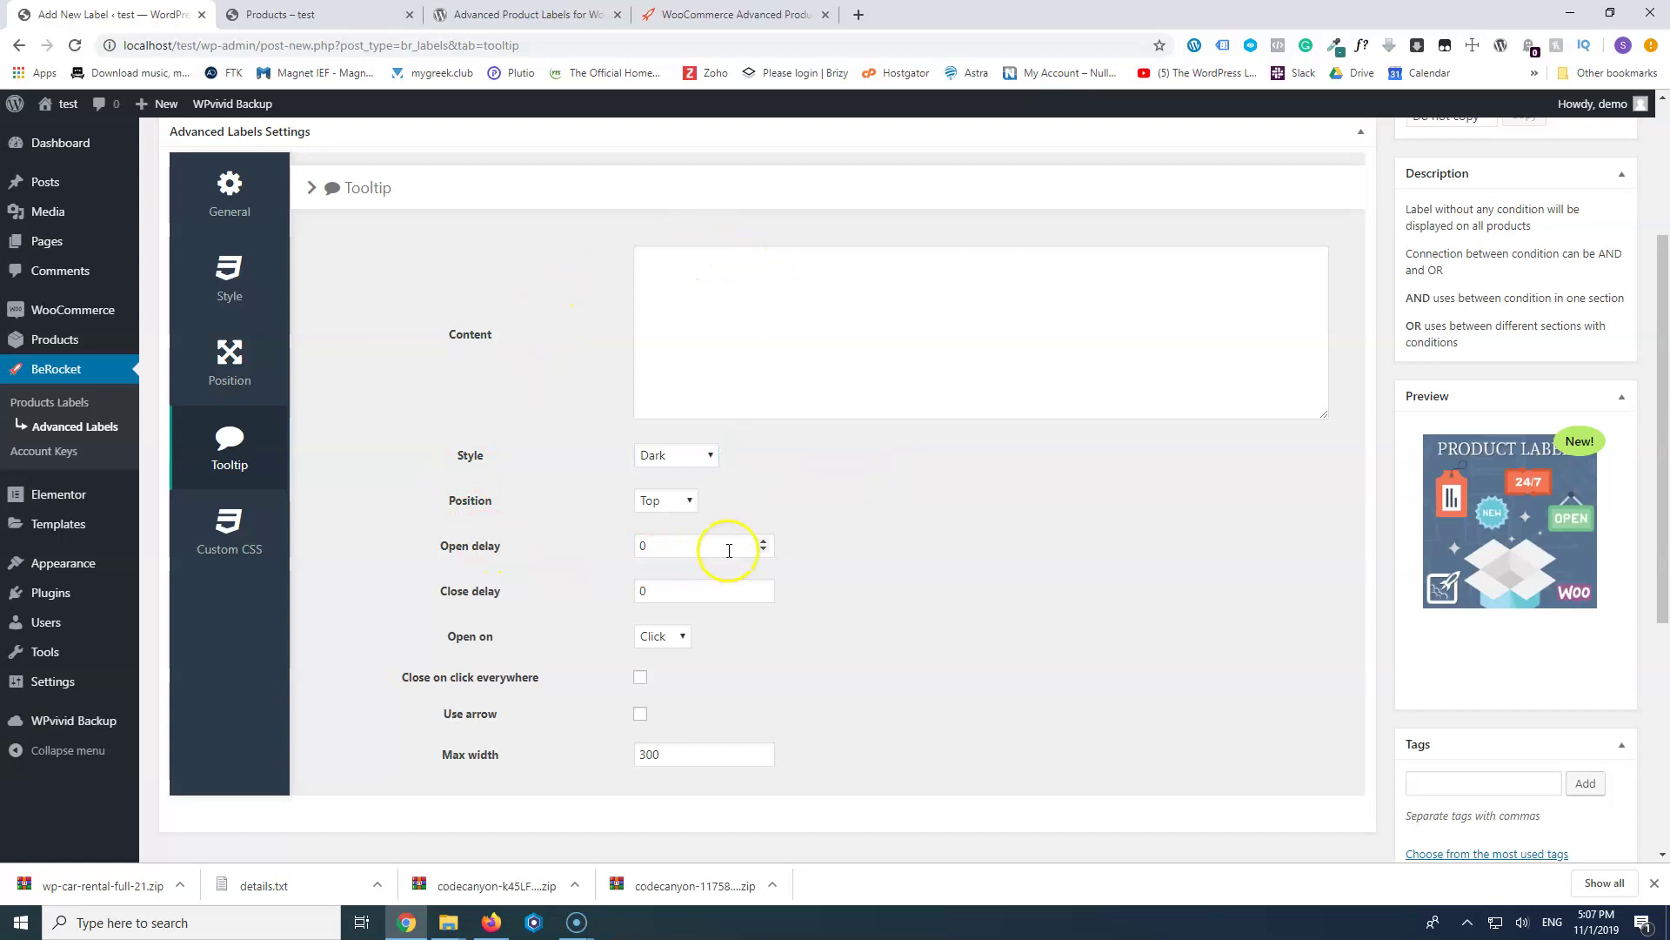
{"action": "scroll", "coordinate": [642, 567], "scroll_direction": "down", "scroll_amount": 3}
{"action": "scroll", "coordinate": [642, 478], "scroll_direction": "up", "scroll_amount": 1}
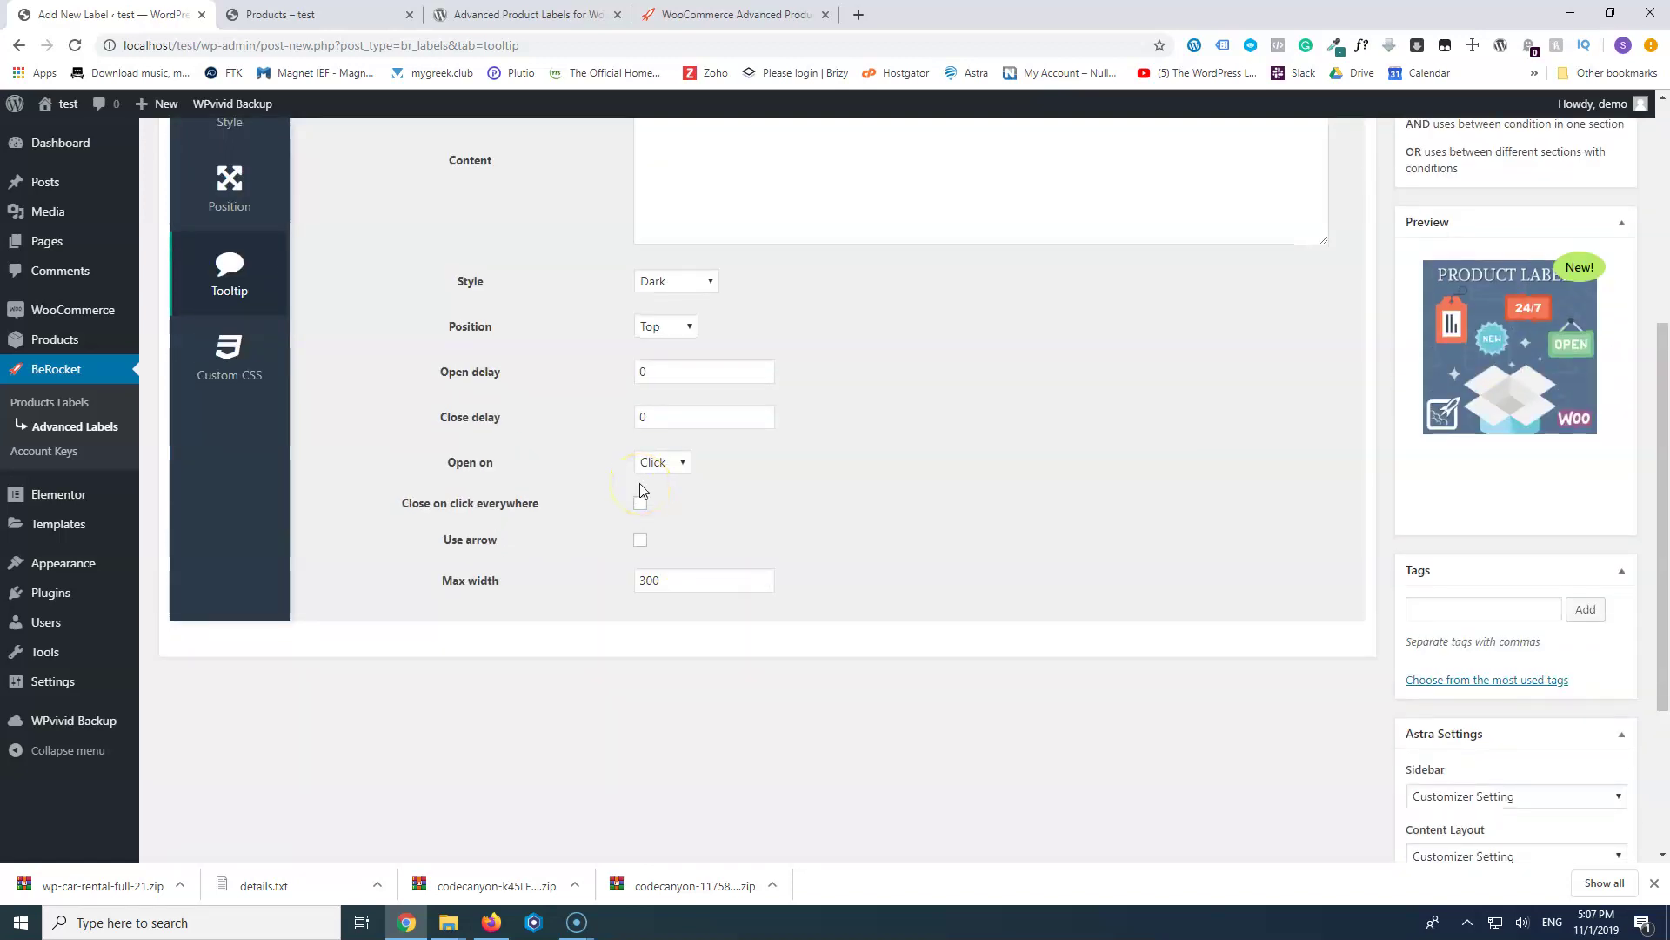
{"action": "scroll", "coordinate": [639, 490], "scroll_direction": "up", "scroll_amount": 1}
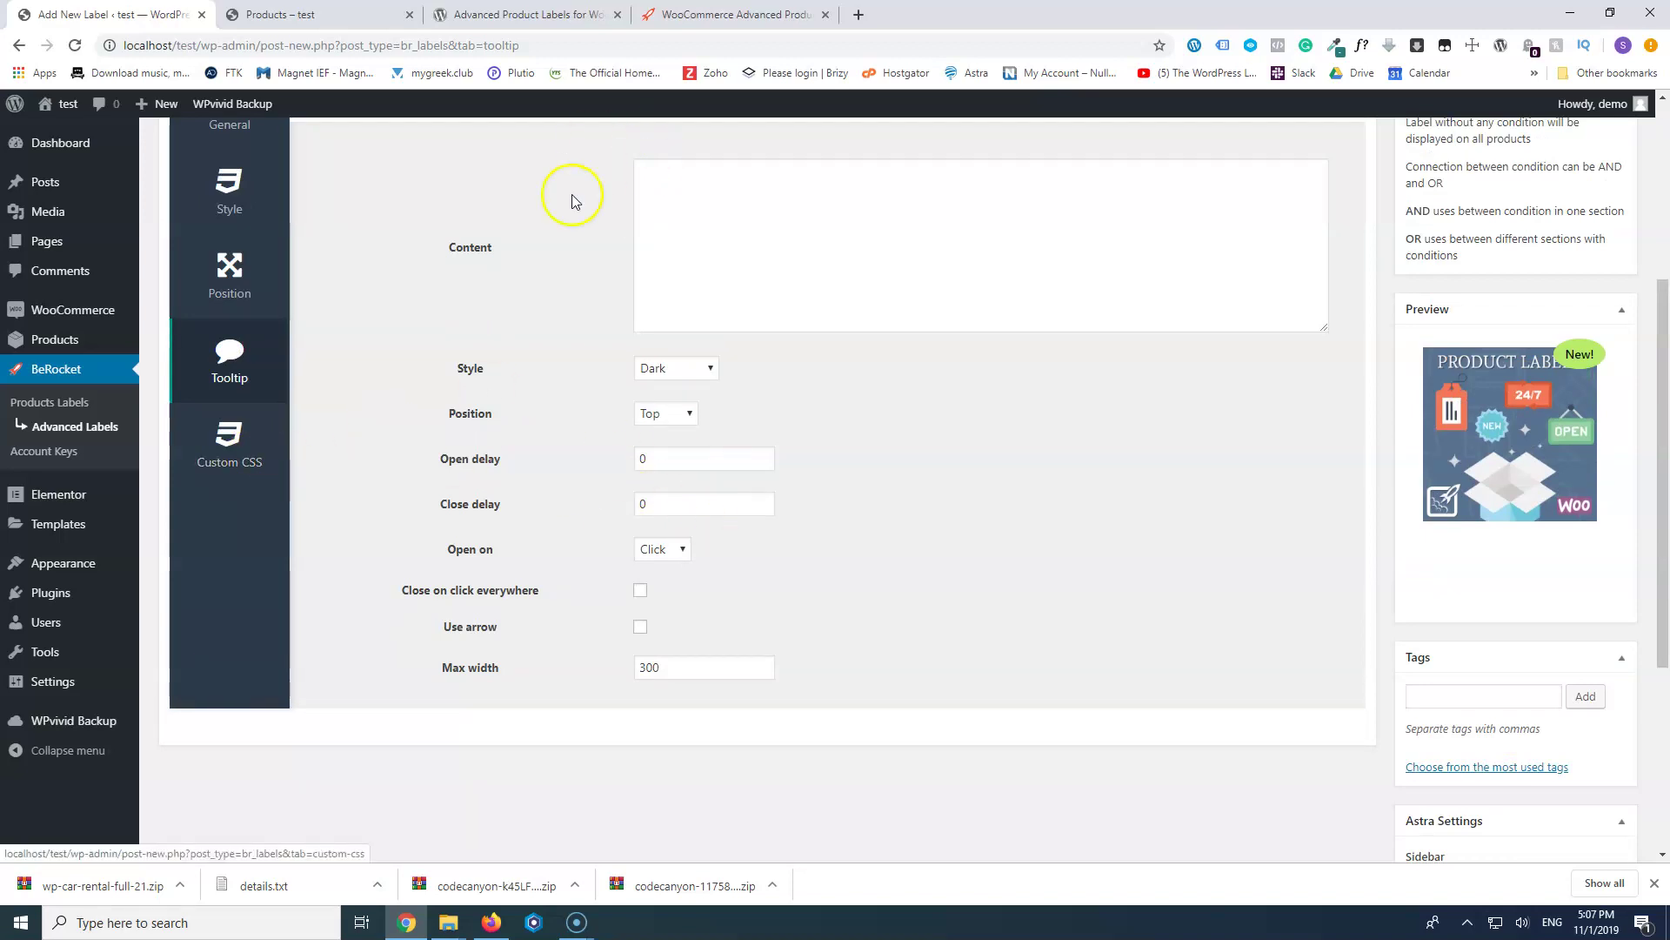
- Save the new label with its current settings
{"action": "scroll", "coordinate": [839, 496], "scroll_direction": "up", "scroll_amount": 1}
{"action": "scroll", "coordinate": [1575, 363], "scroll_direction": "up", "scroll_amount": 3}
{"action": "left_click", "coordinate": [1607, 286]}
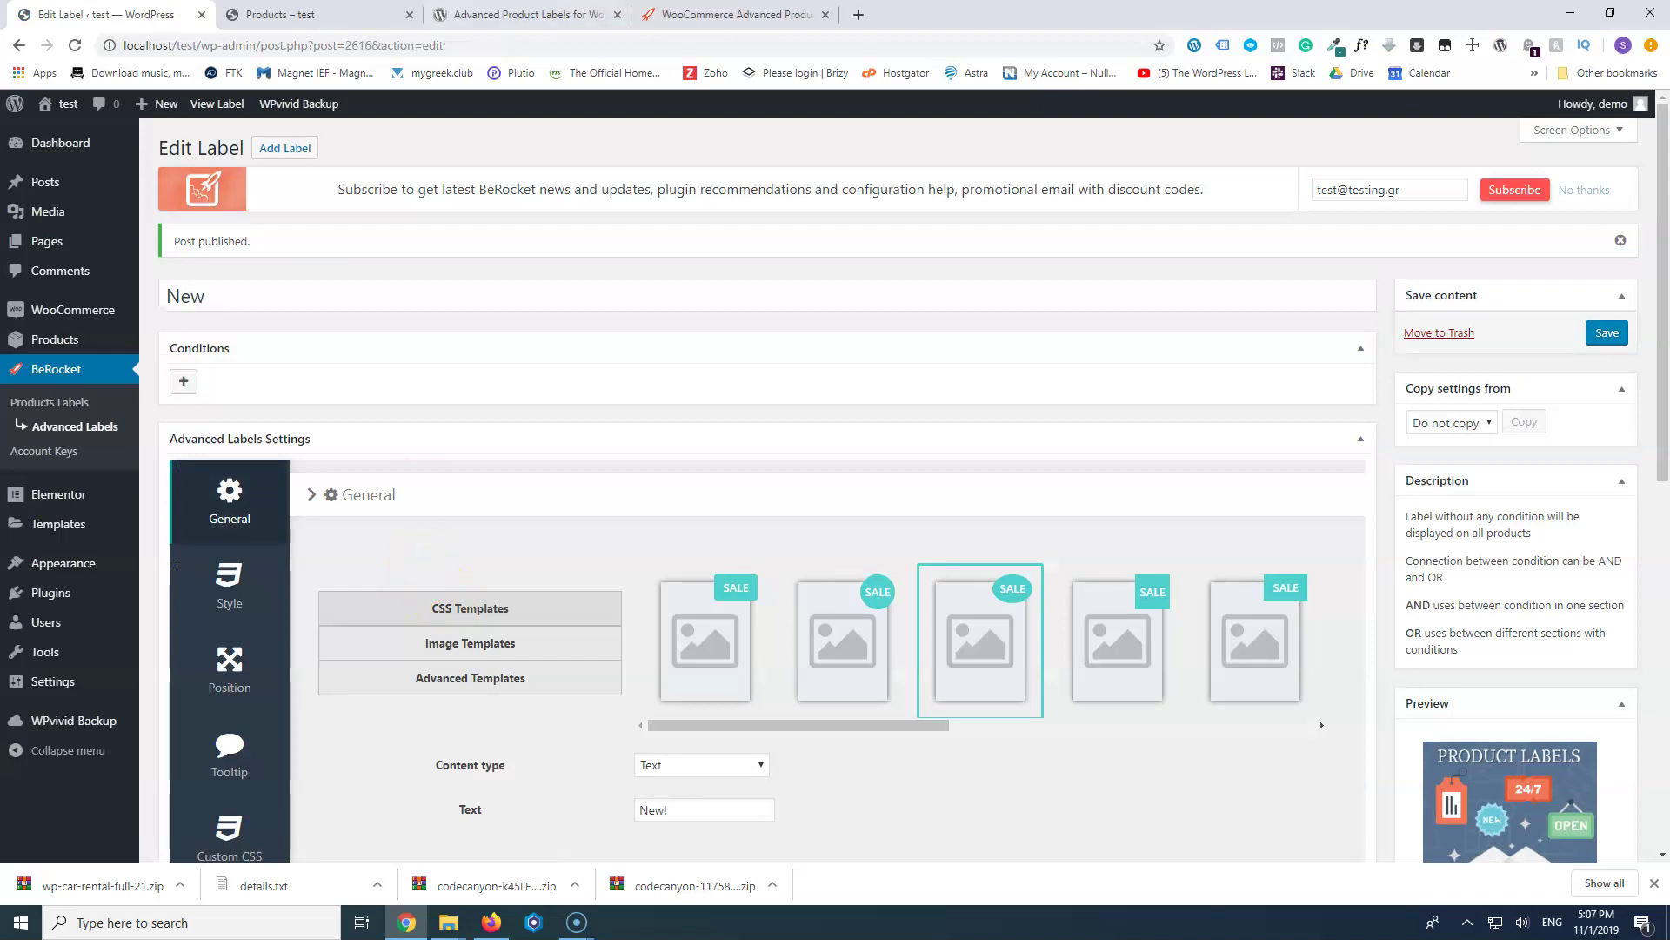
- Reload the shop page and examine how the New! label appears across the products
{"action": "left_click", "coordinate": [309, 16]}
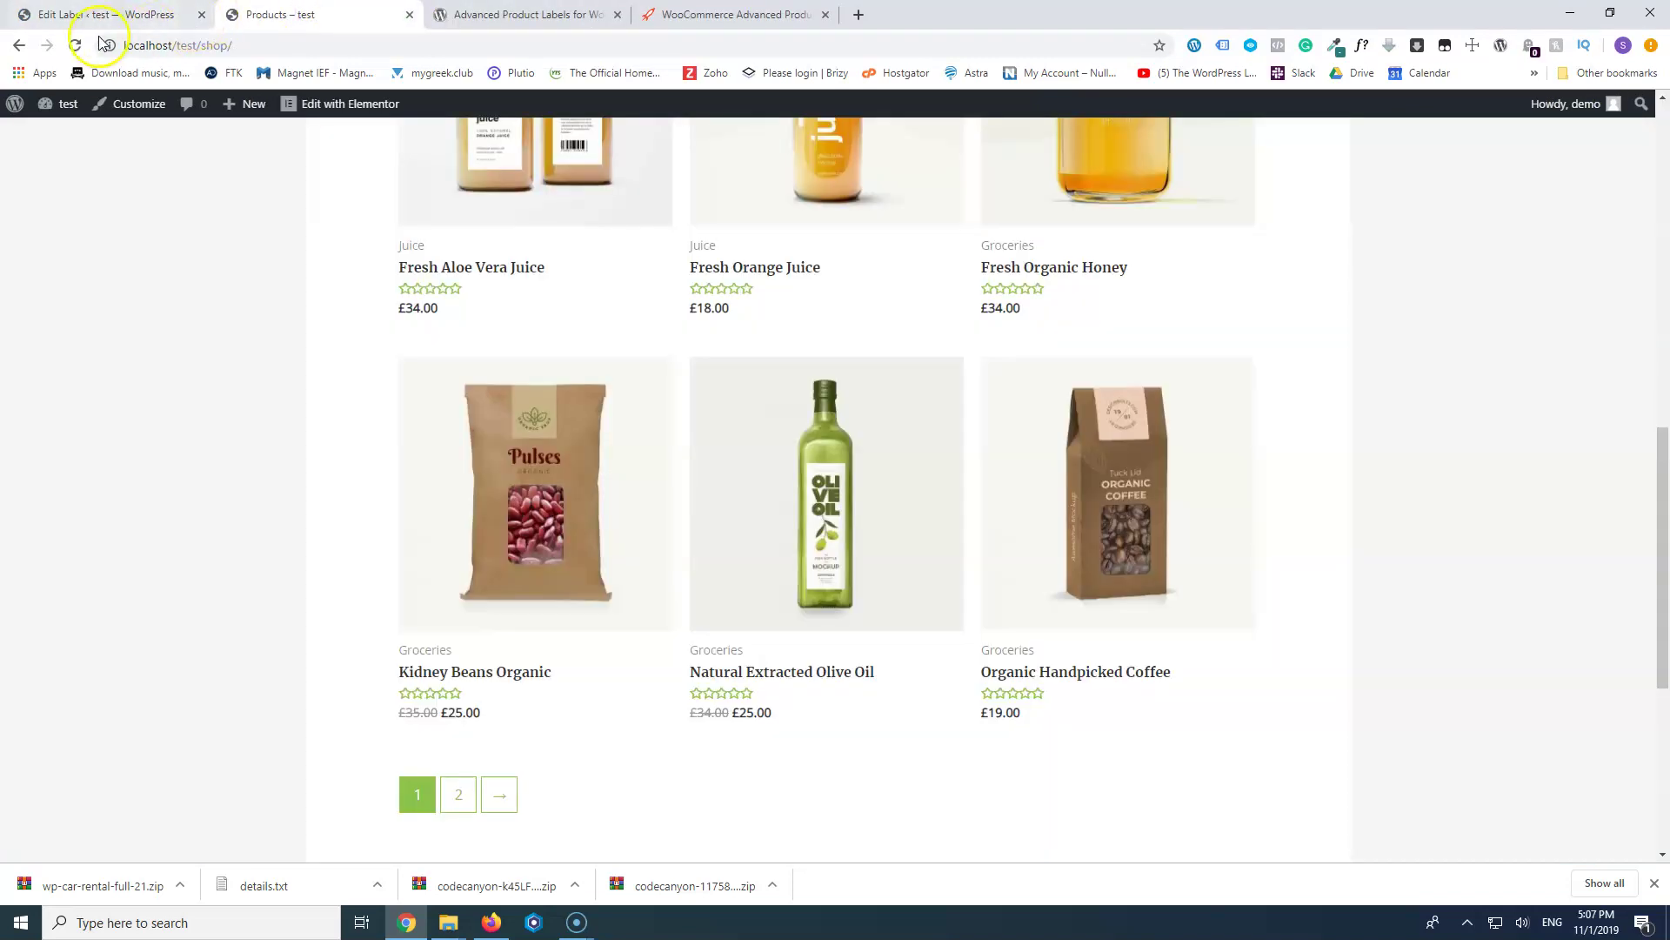
{"action": "left_click", "coordinate": [75, 47]}
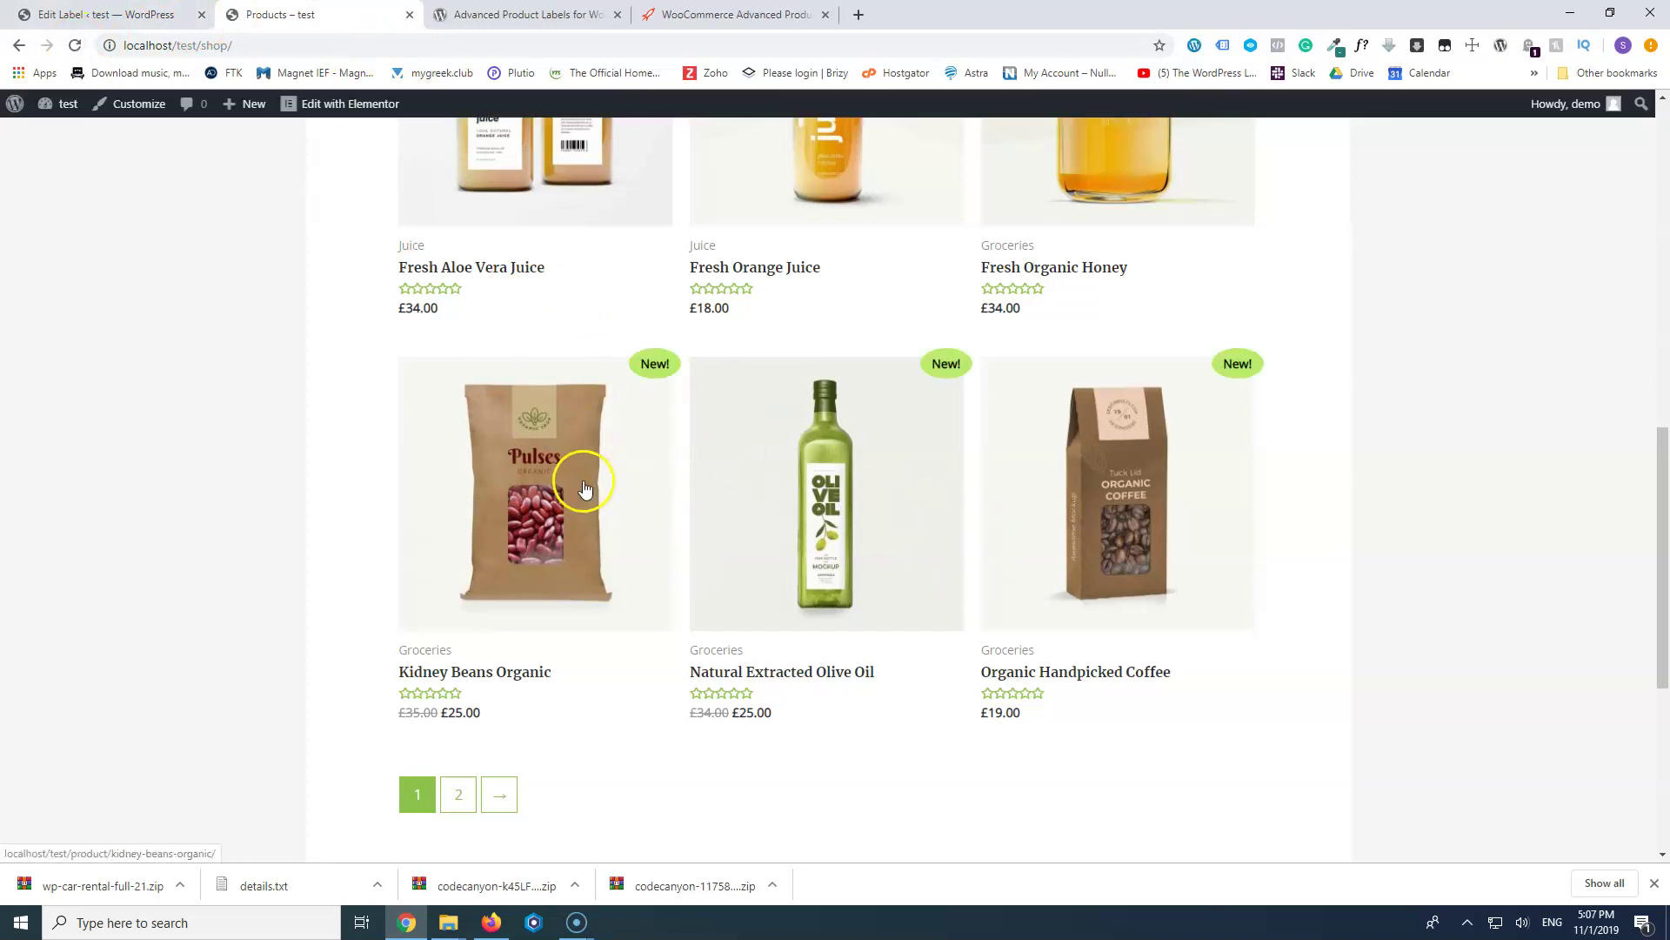
{"action": "scroll", "coordinate": [582, 485], "scroll_direction": "up", "scroll_amount": 1}
{"action": "scroll", "coordinate": [989, 544], "scroll_direction": "up", "scroll_amount": 10}
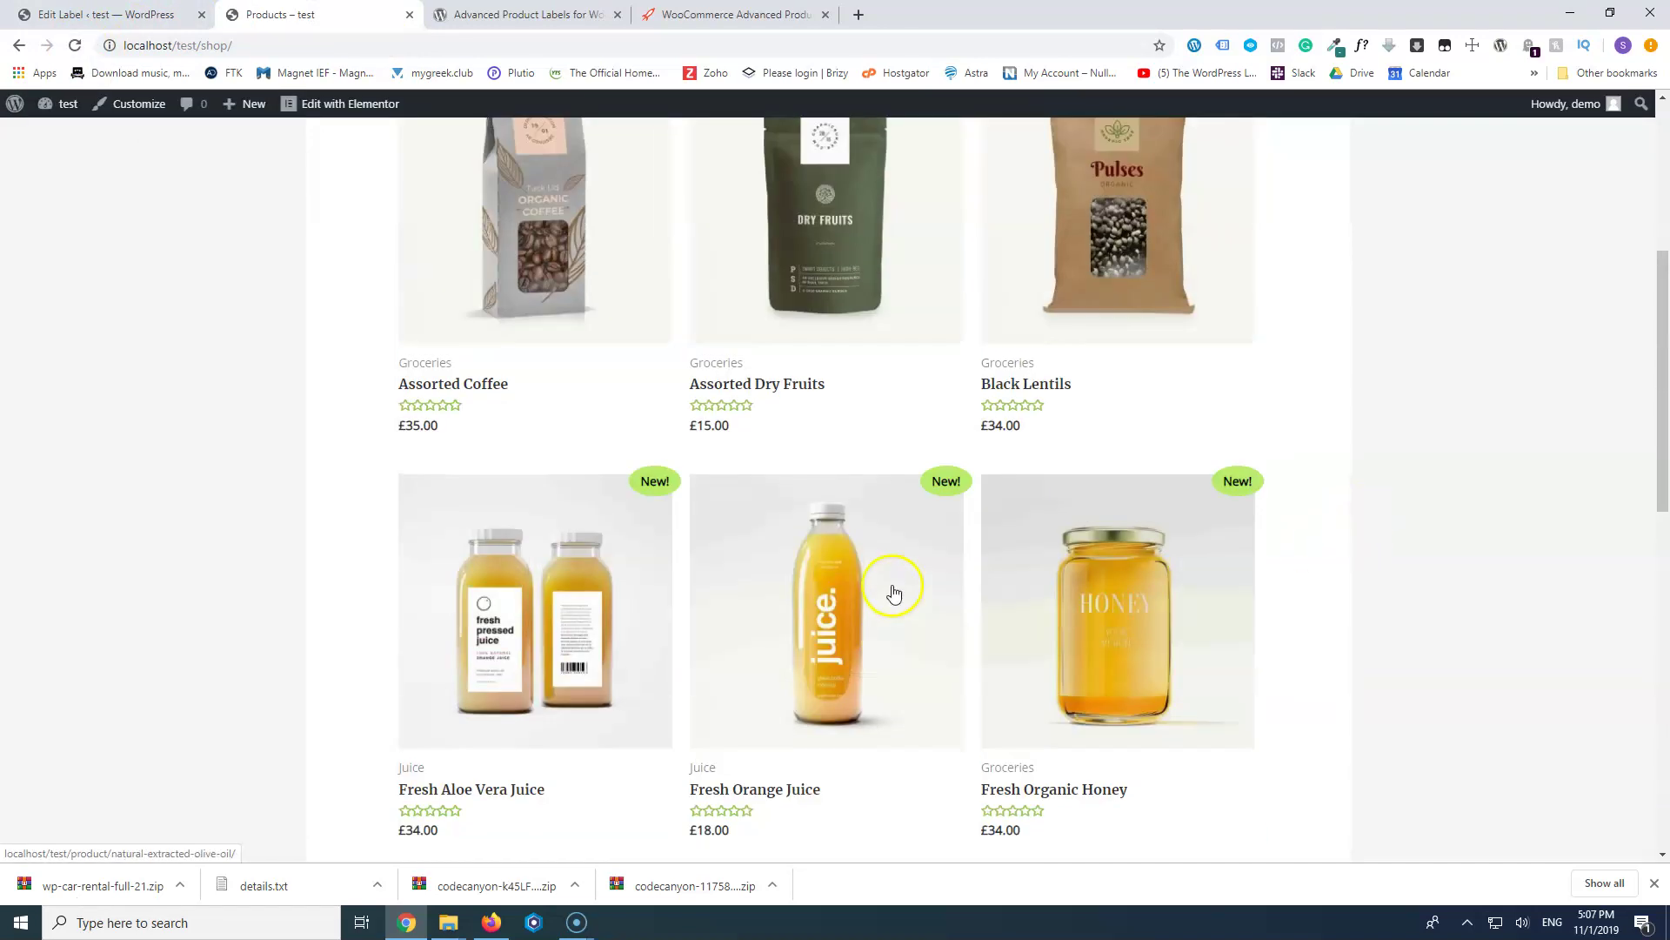
{"action": "scroll", "coordinate": [376, 564], "scroll_direction": "down", "scroll_amount": 6}
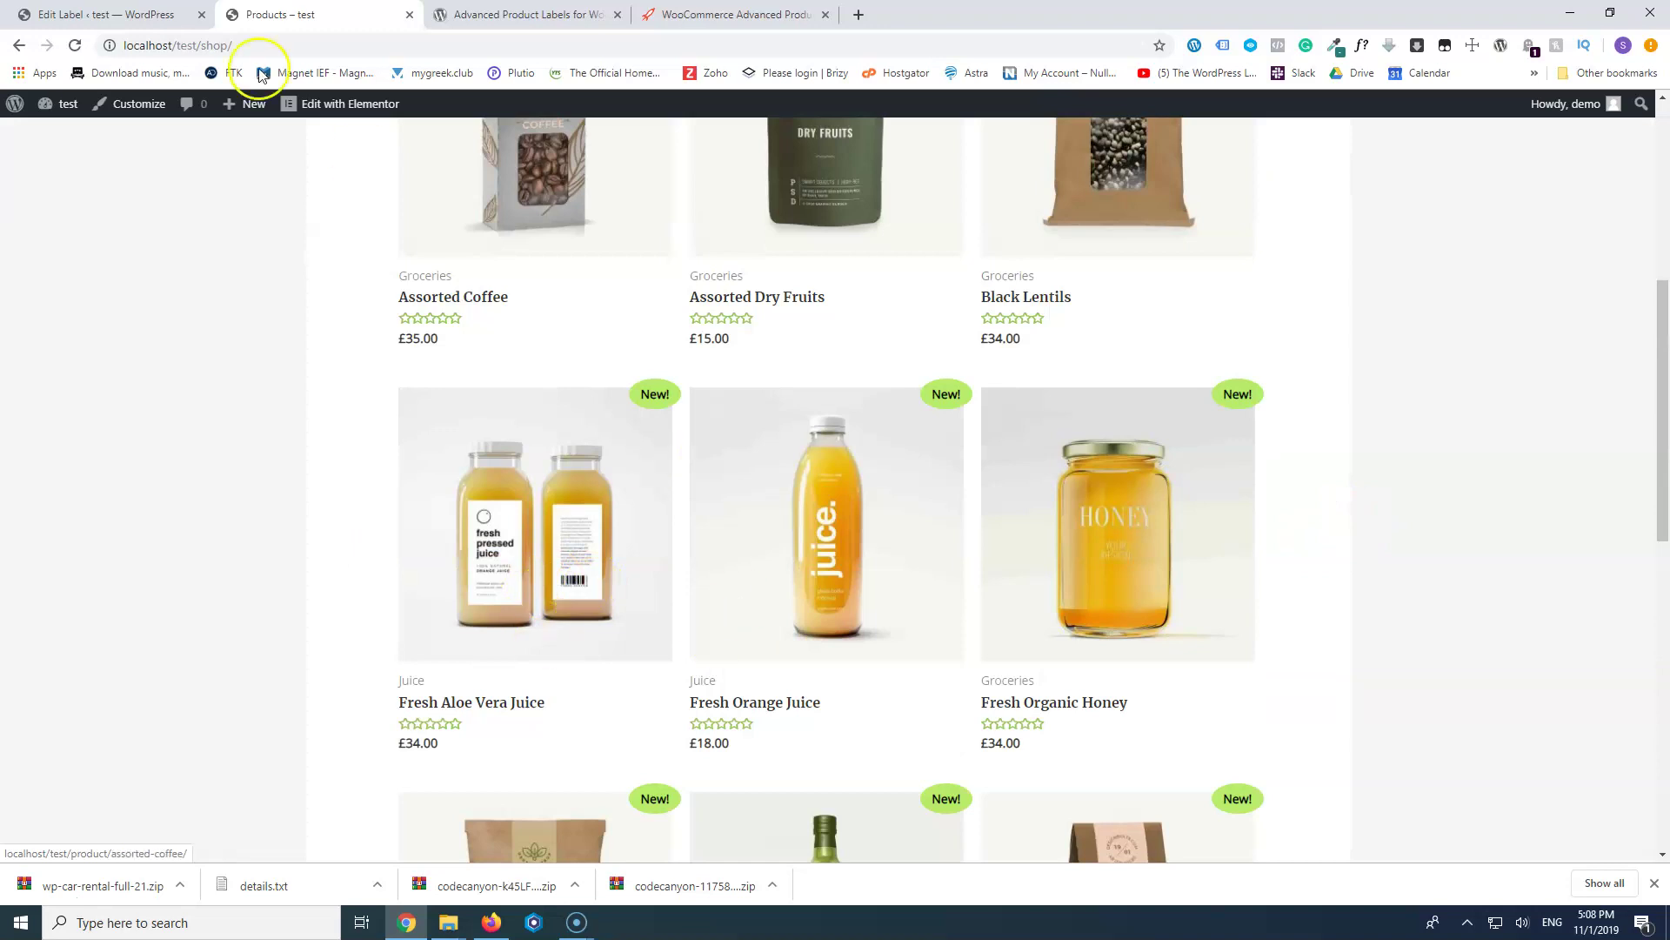
- Review the label's general settings and conditions section, and compare them with the labelled products on the shop page
{"action": "left_click", "coordinate": [104, 14]}
{"action": "scroll", "coordinate": [485, 548], "scroll_direction": "down", "scroll_amount": 2}
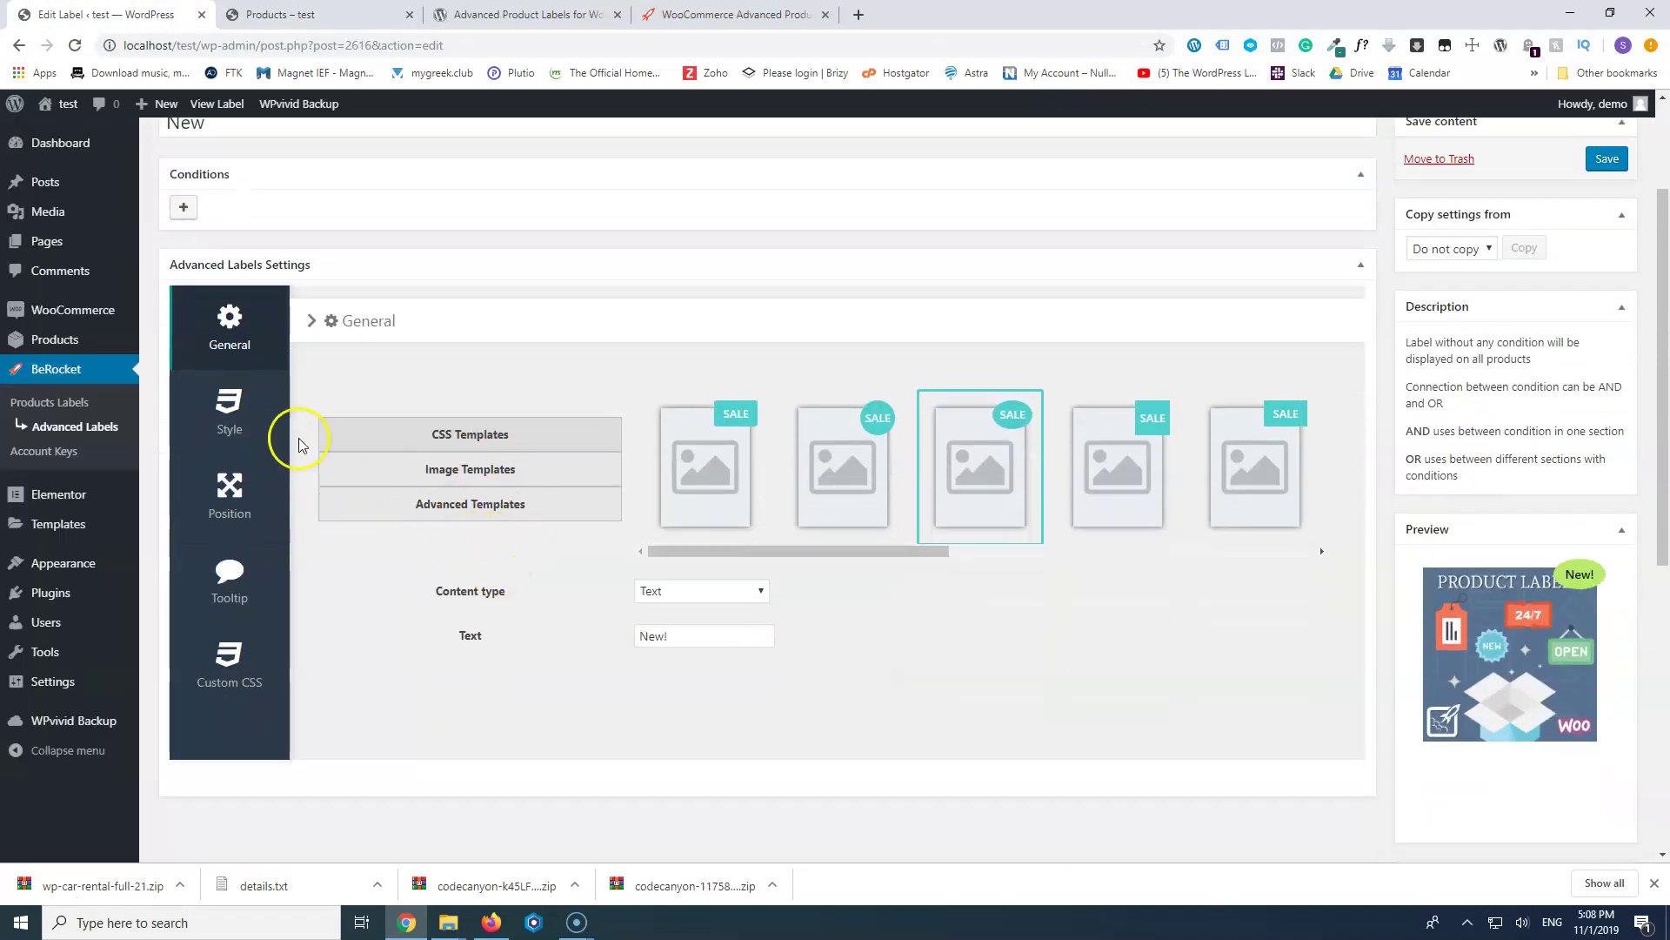
{"action": "left_click", "coordinate": [253, 341]}
{"action": "scroll", "coordinate": [253, 343], "scroll_direction": "up", "scroll_amount": 2}
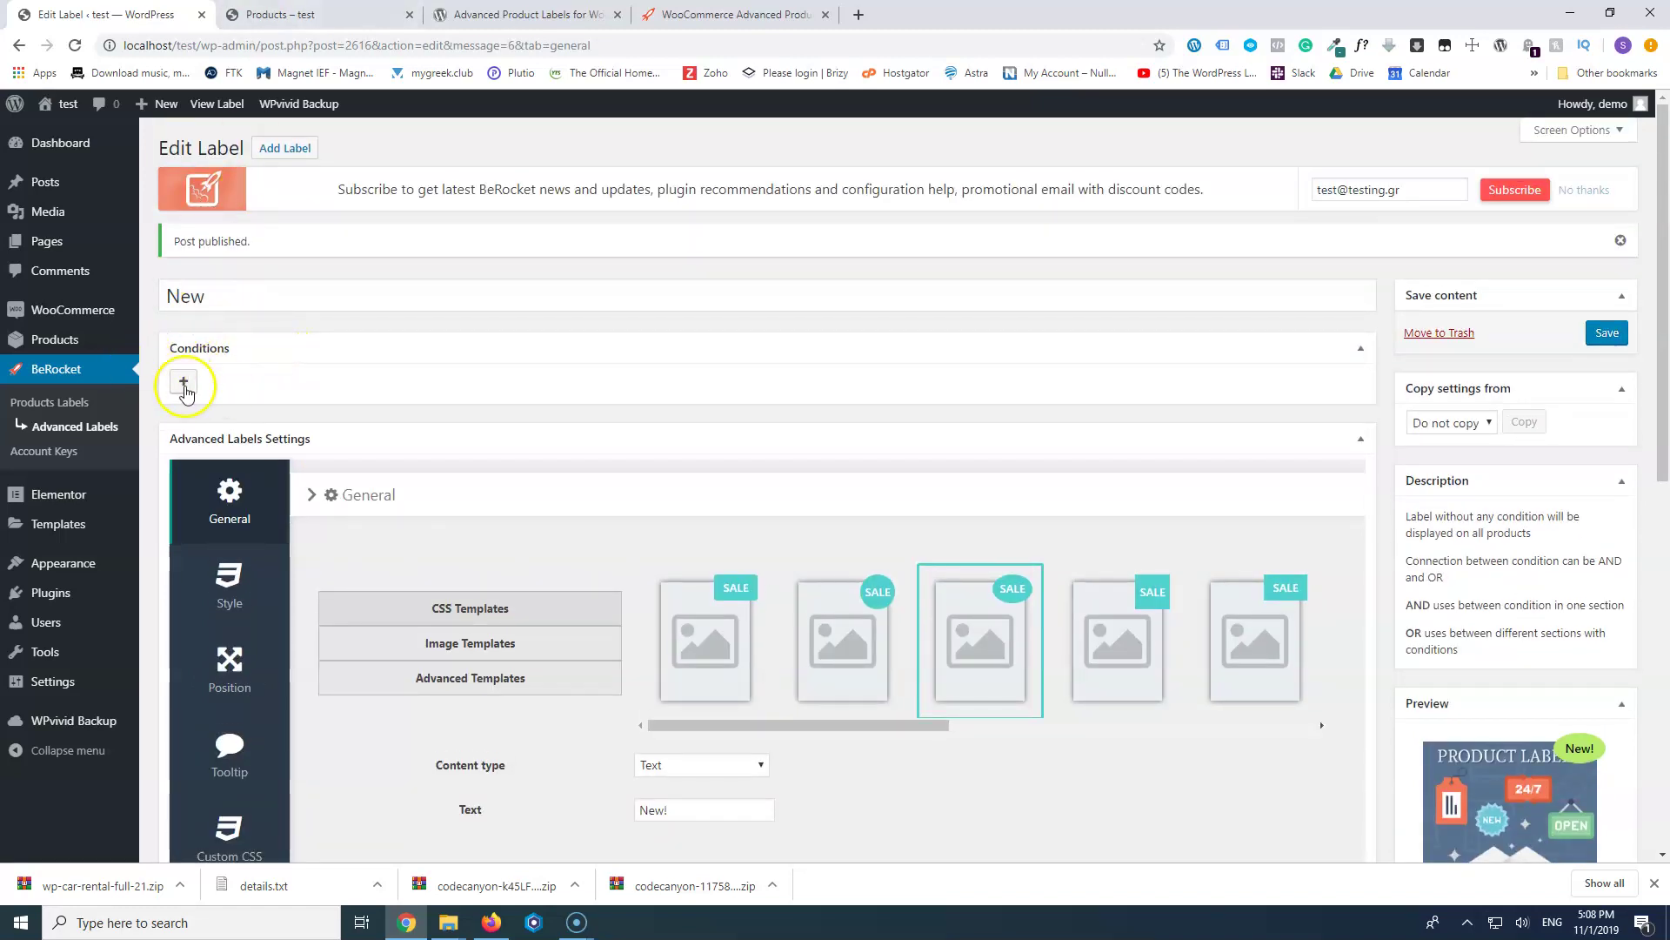
{"action": "left_click", "coordinate": [280, 14]}
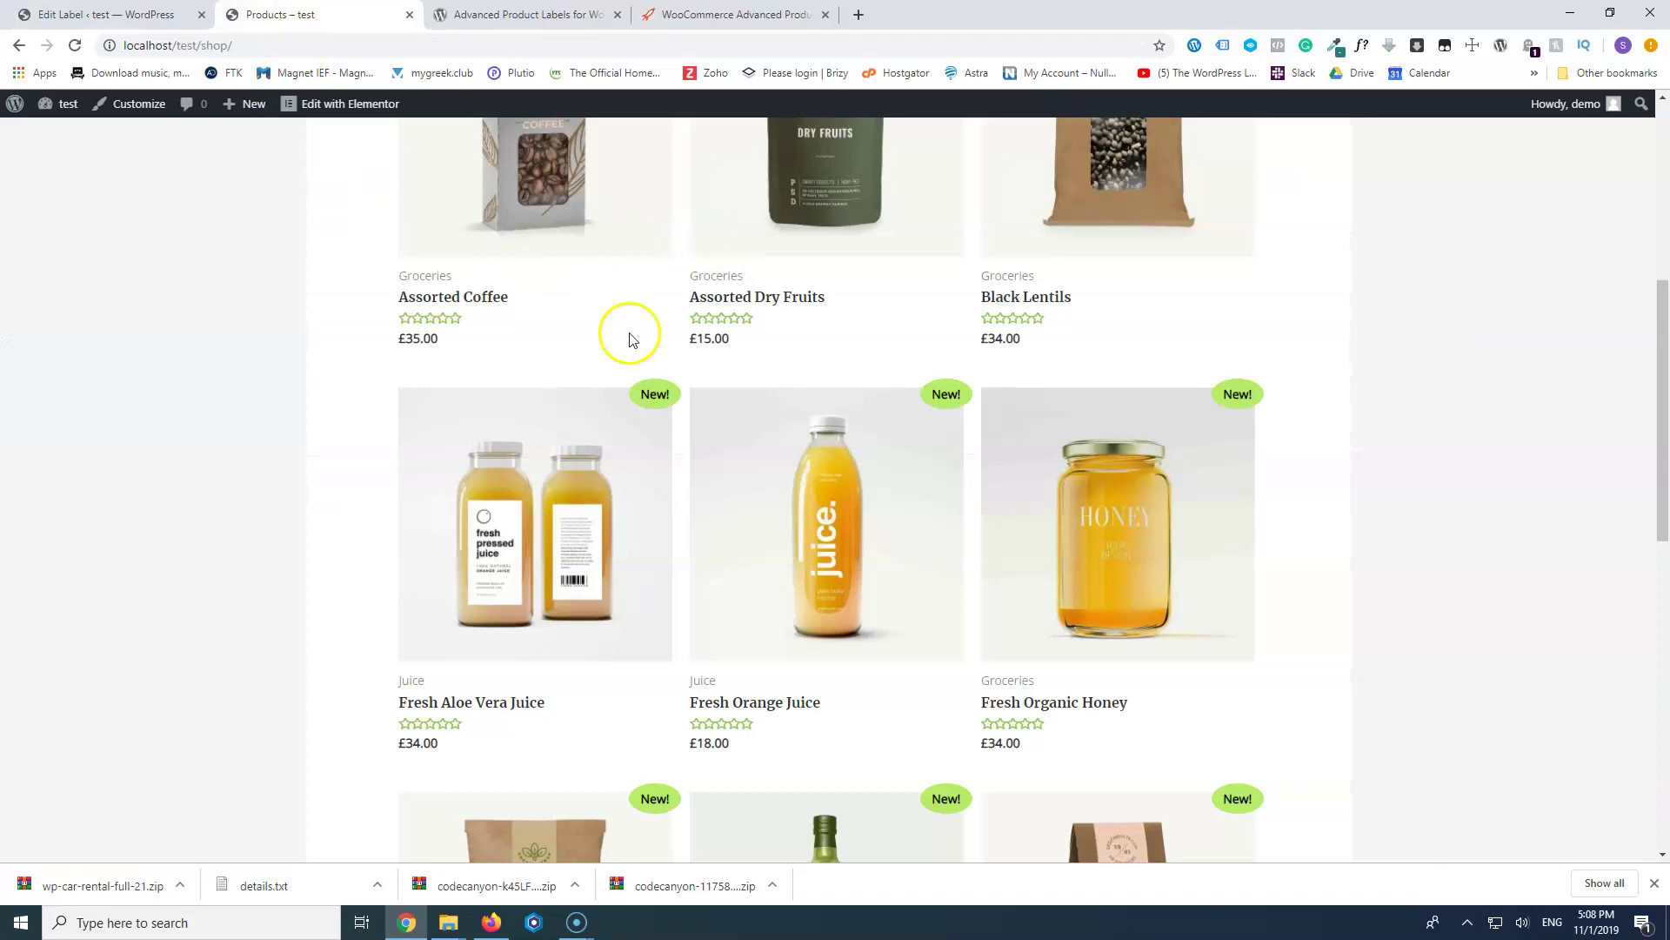
{"action": "scroll", "coordinate": [957, 522], "scroll_direction": "down", "scroll_amount": 3}
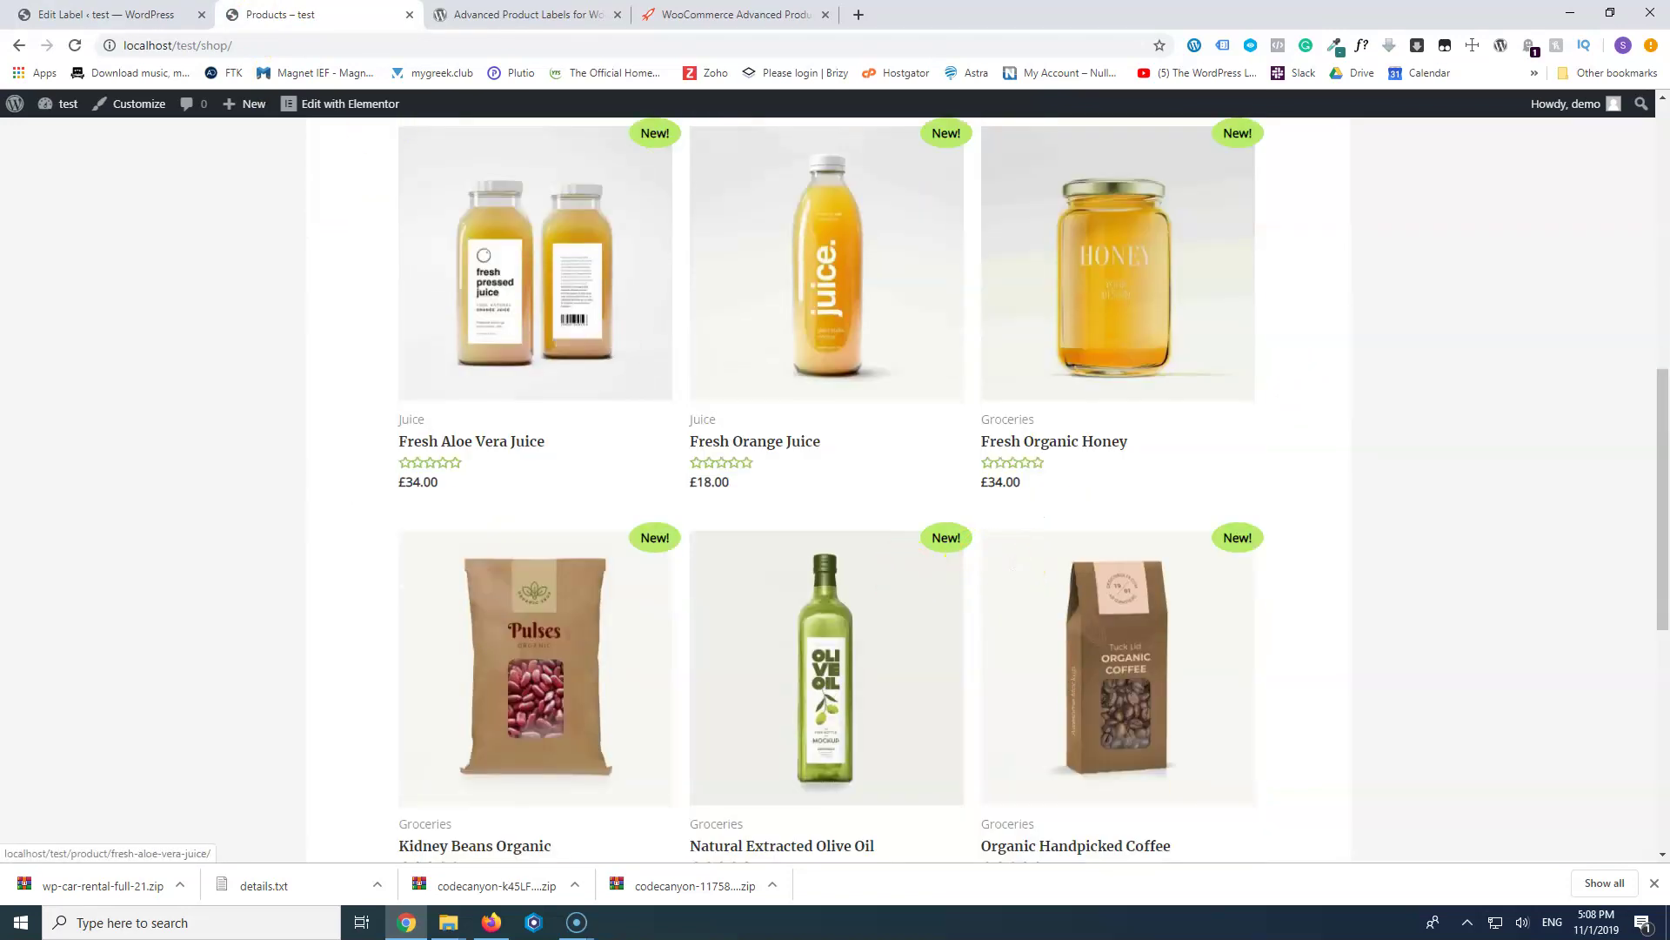
- Add a condition to the New label for product age equal or less than 30 days, and save the label
{"action": "left_click", "coordinate": [148, 11]}
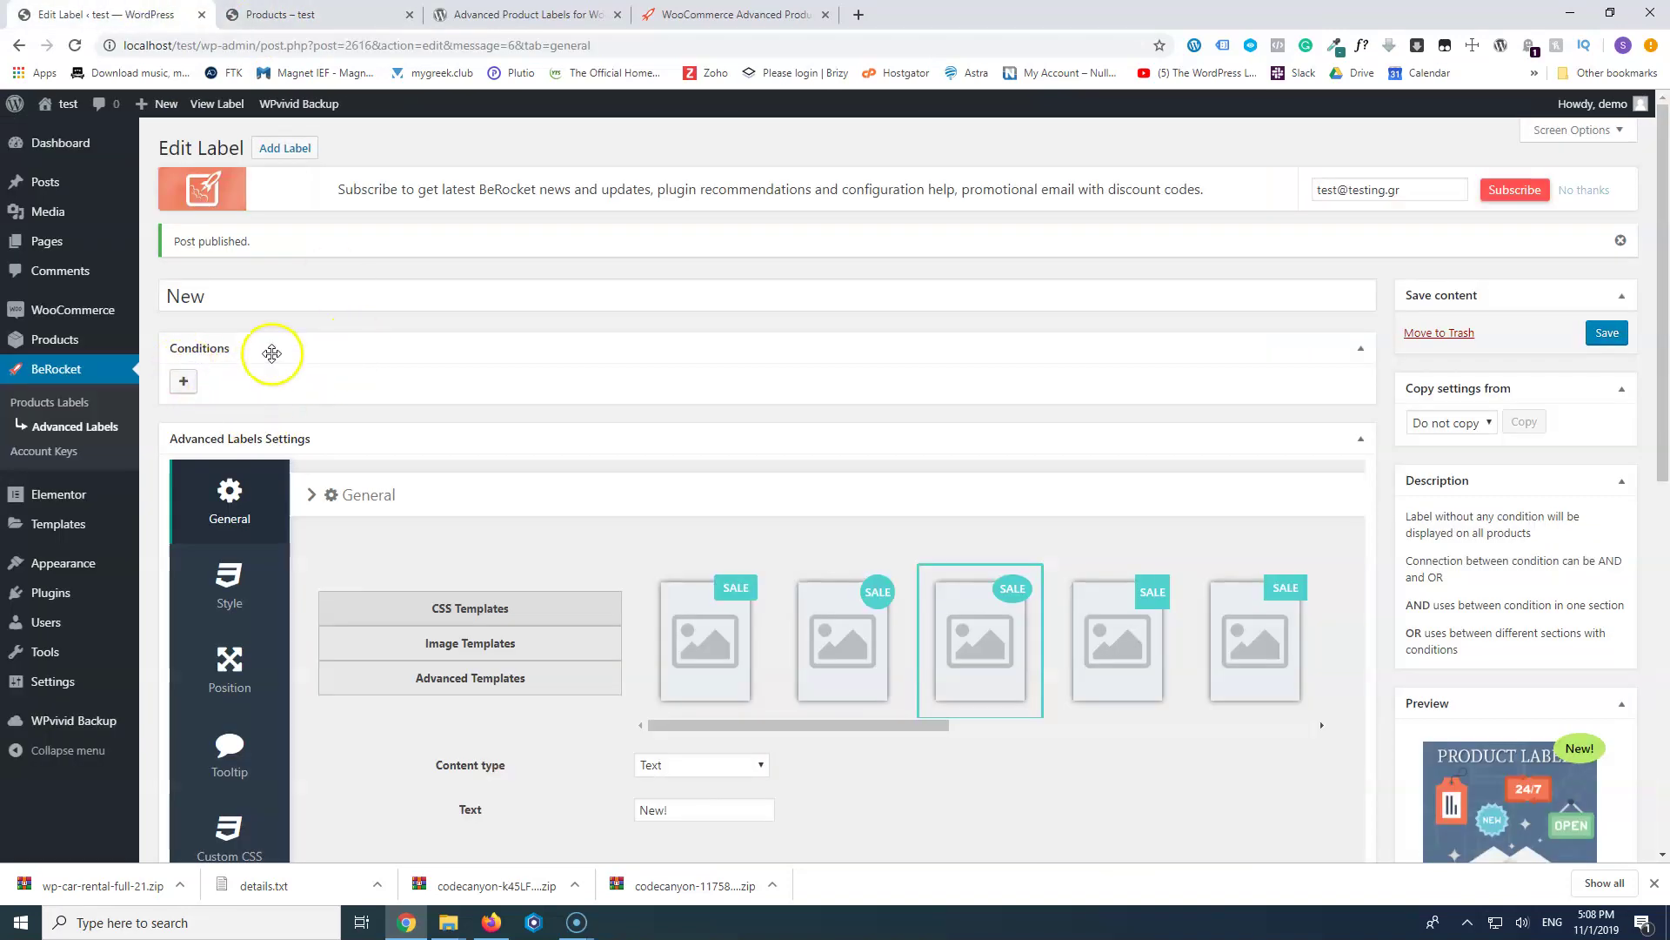
{"action": "left_click", "coordinate": [183, 380]}
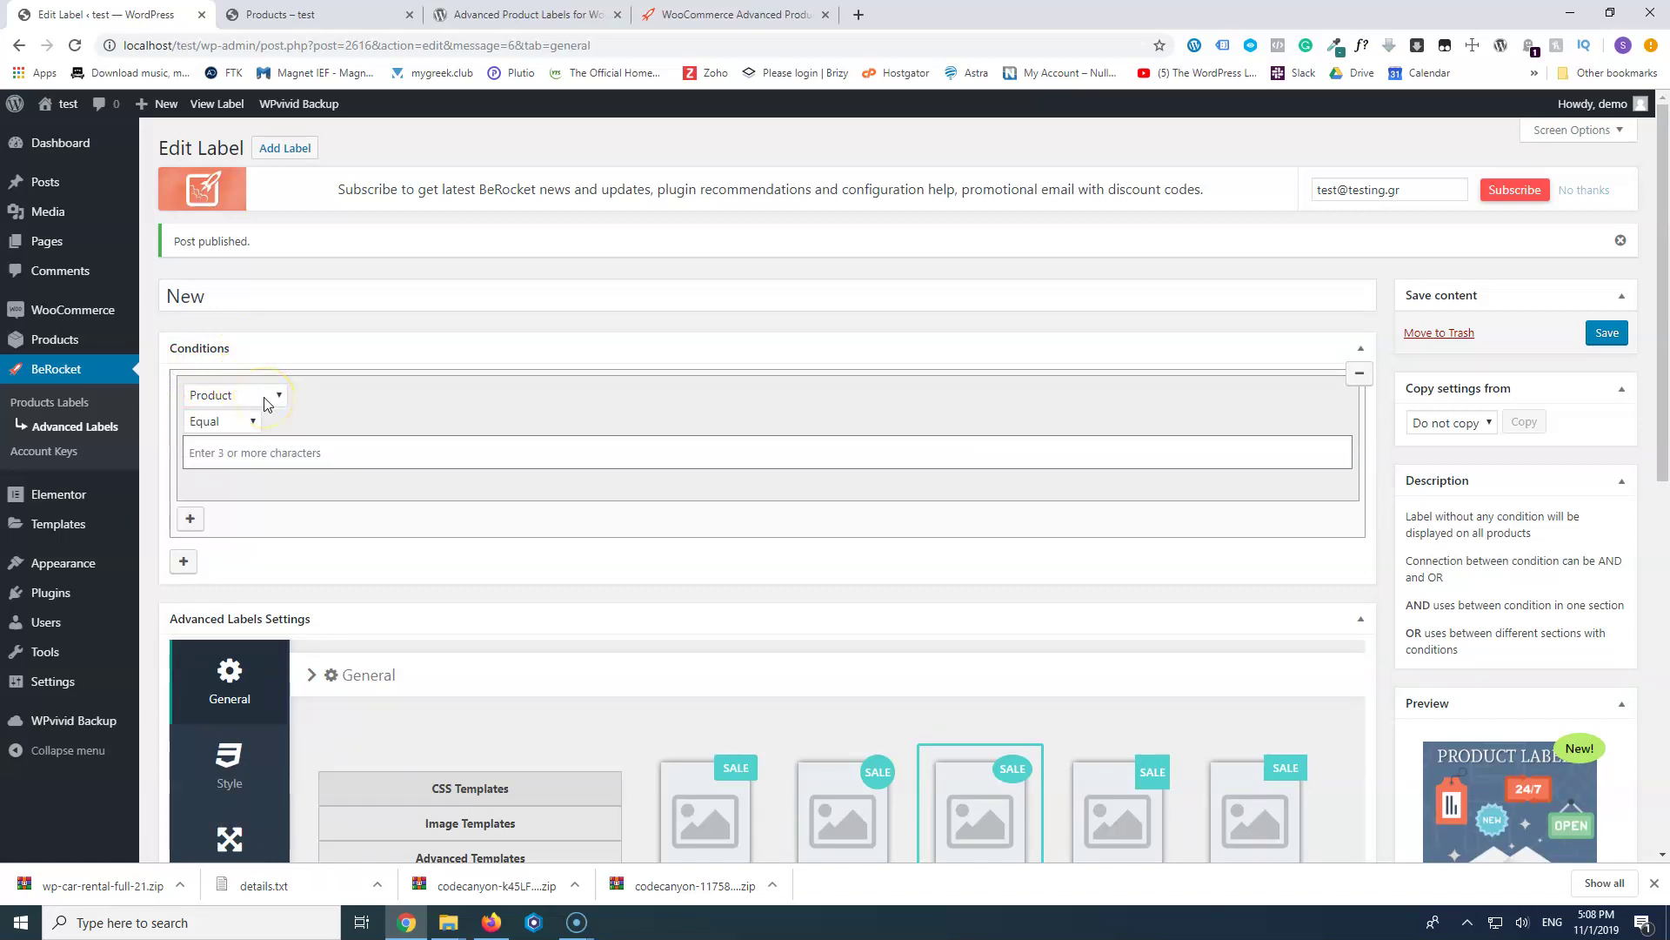
{"action": "scroll", "coordinate": [367, 405], "scroll_direction": "down", "scroll_amount": 1}
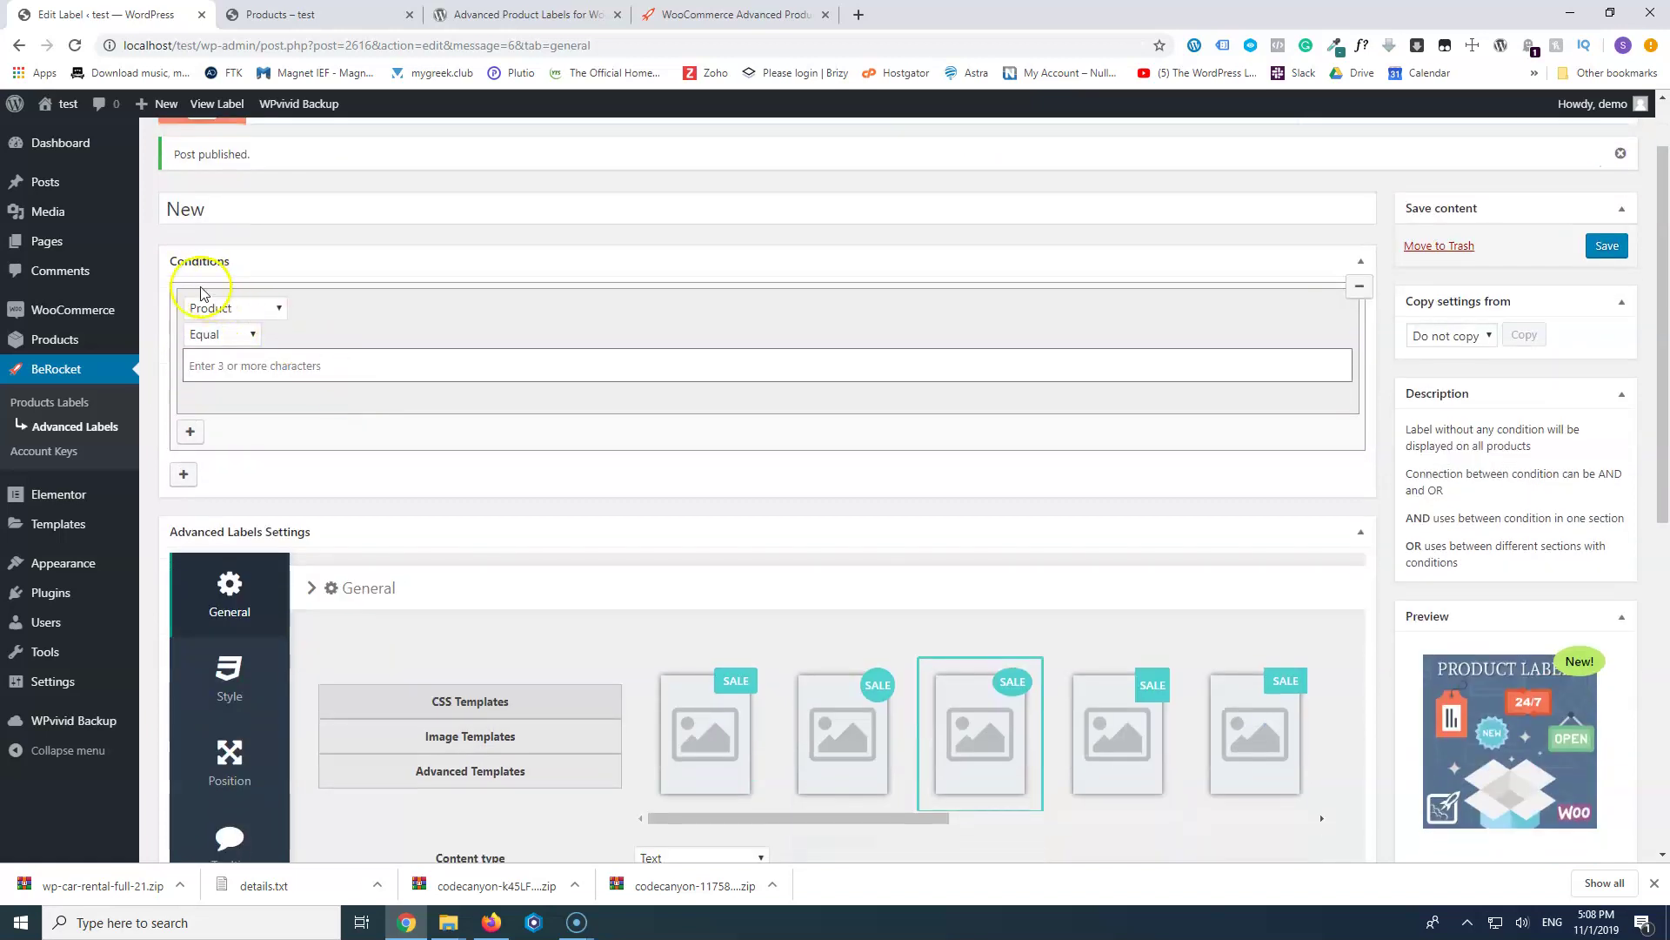
{"action": "left_click", "coordinate": [241, 311]}
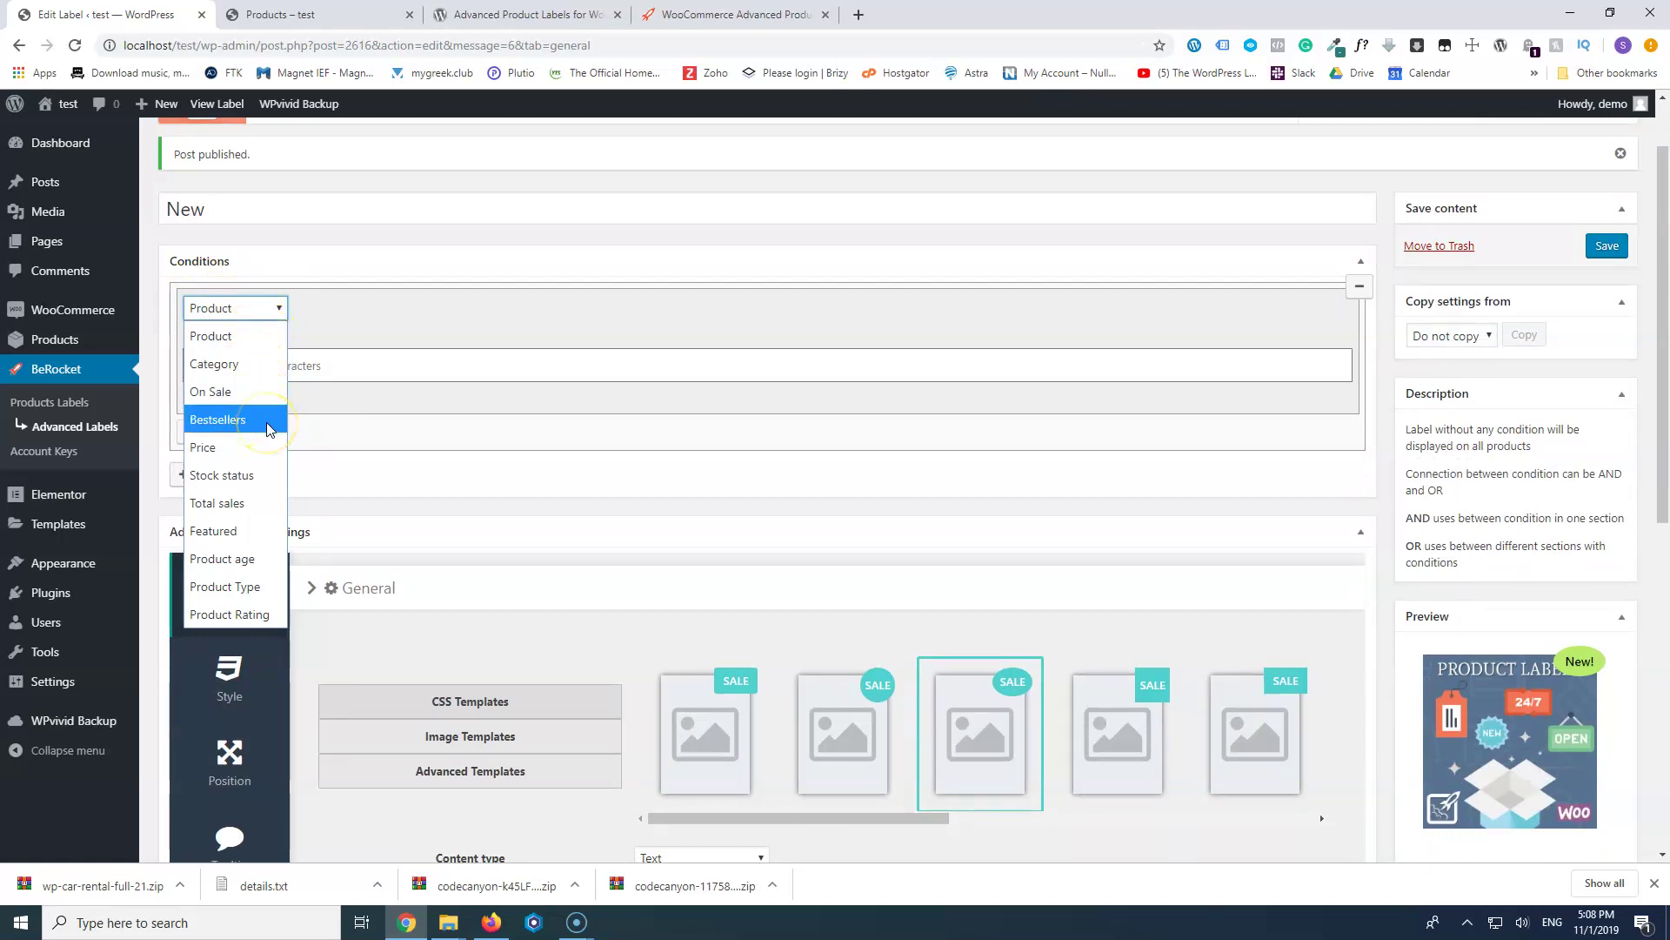
{"action": "left_click", "coordinate": [248, 559]}
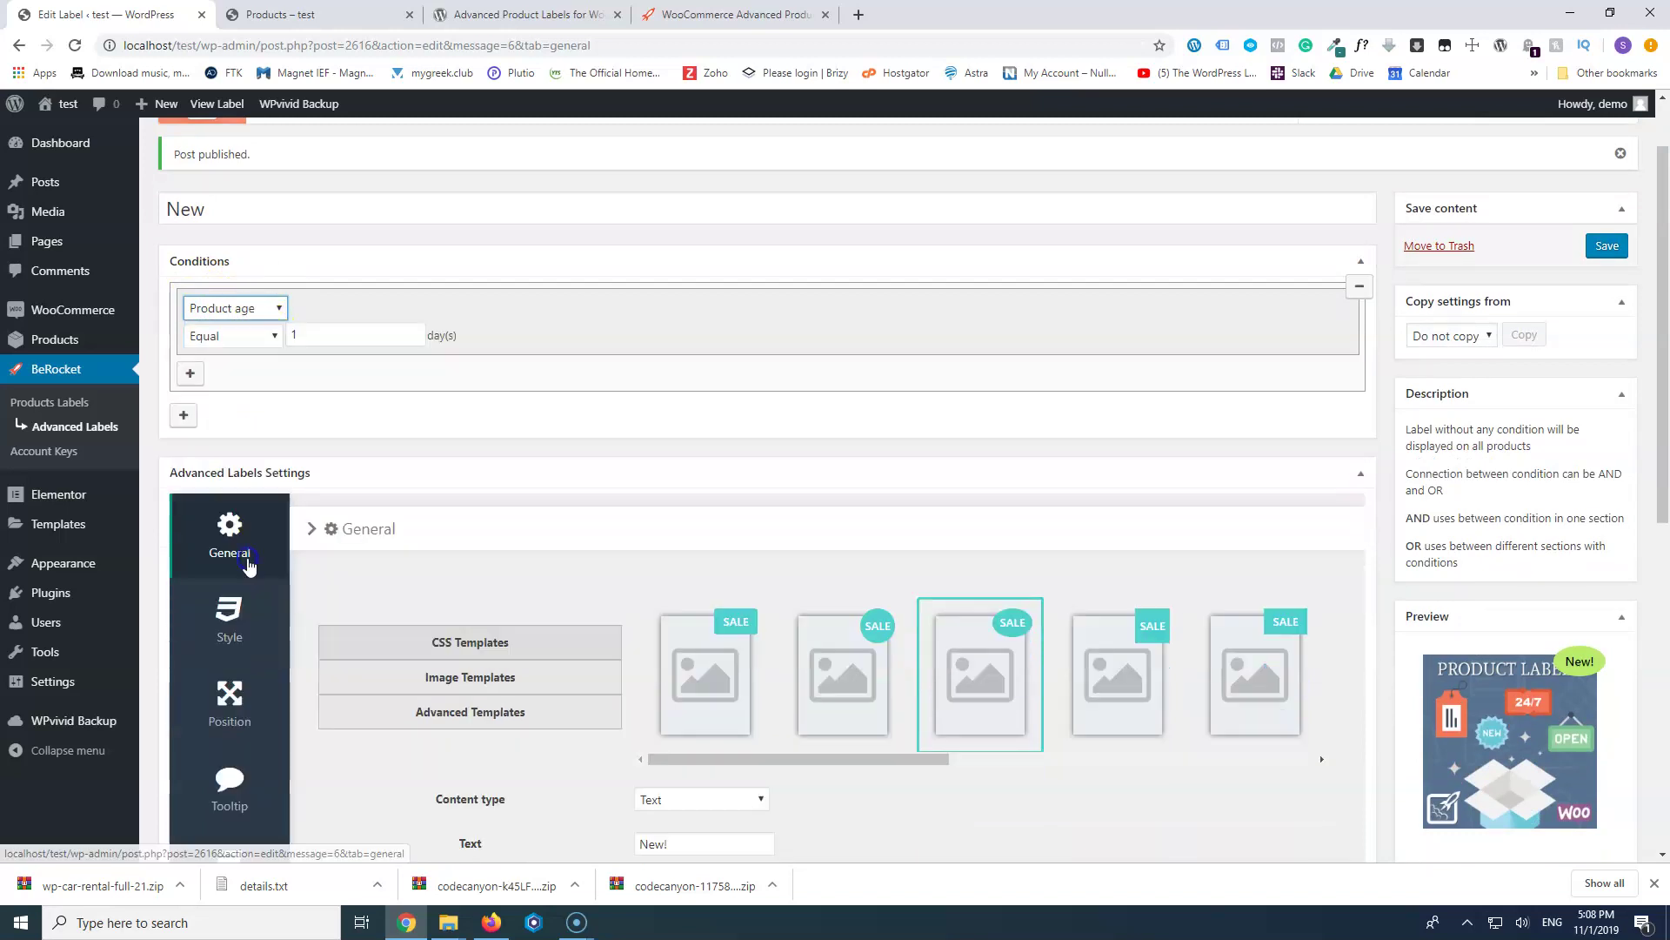
{"action": "left_click", "coordinate": [233, 337]}
{"action": "left_click", "coordinate": [245, 425]}
{"action": "left_click_drag", "start_coordinate": [355, 334], "coordinate": [272, 336]}
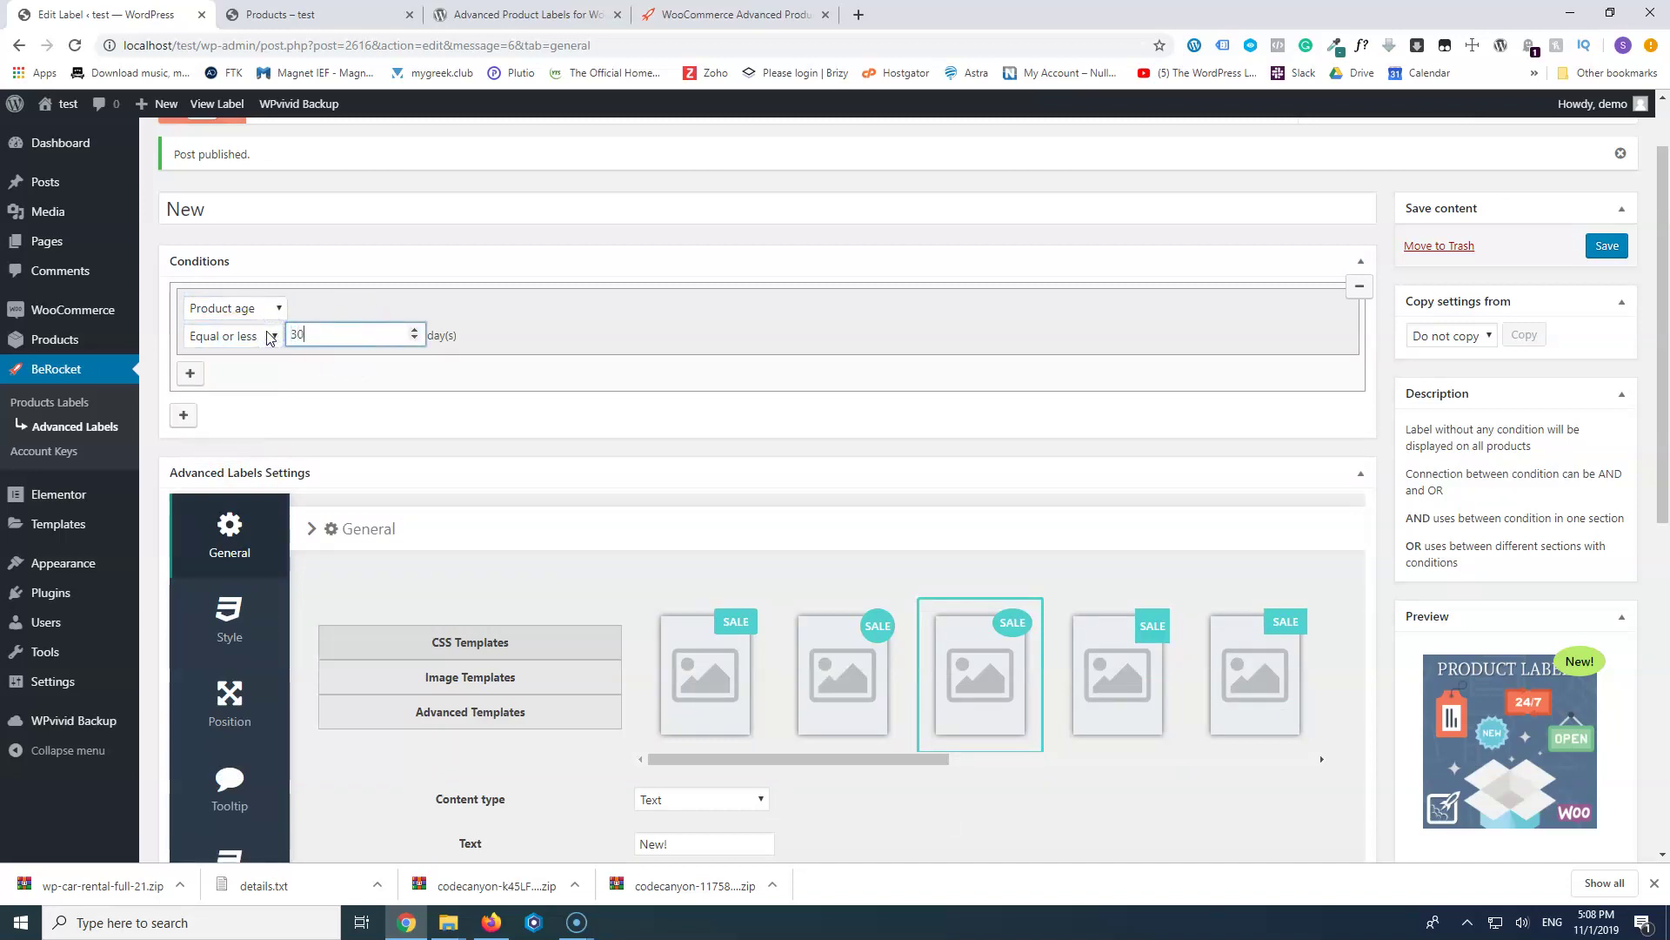
{"action": "left_click", "coordinate": [1606, 244]}
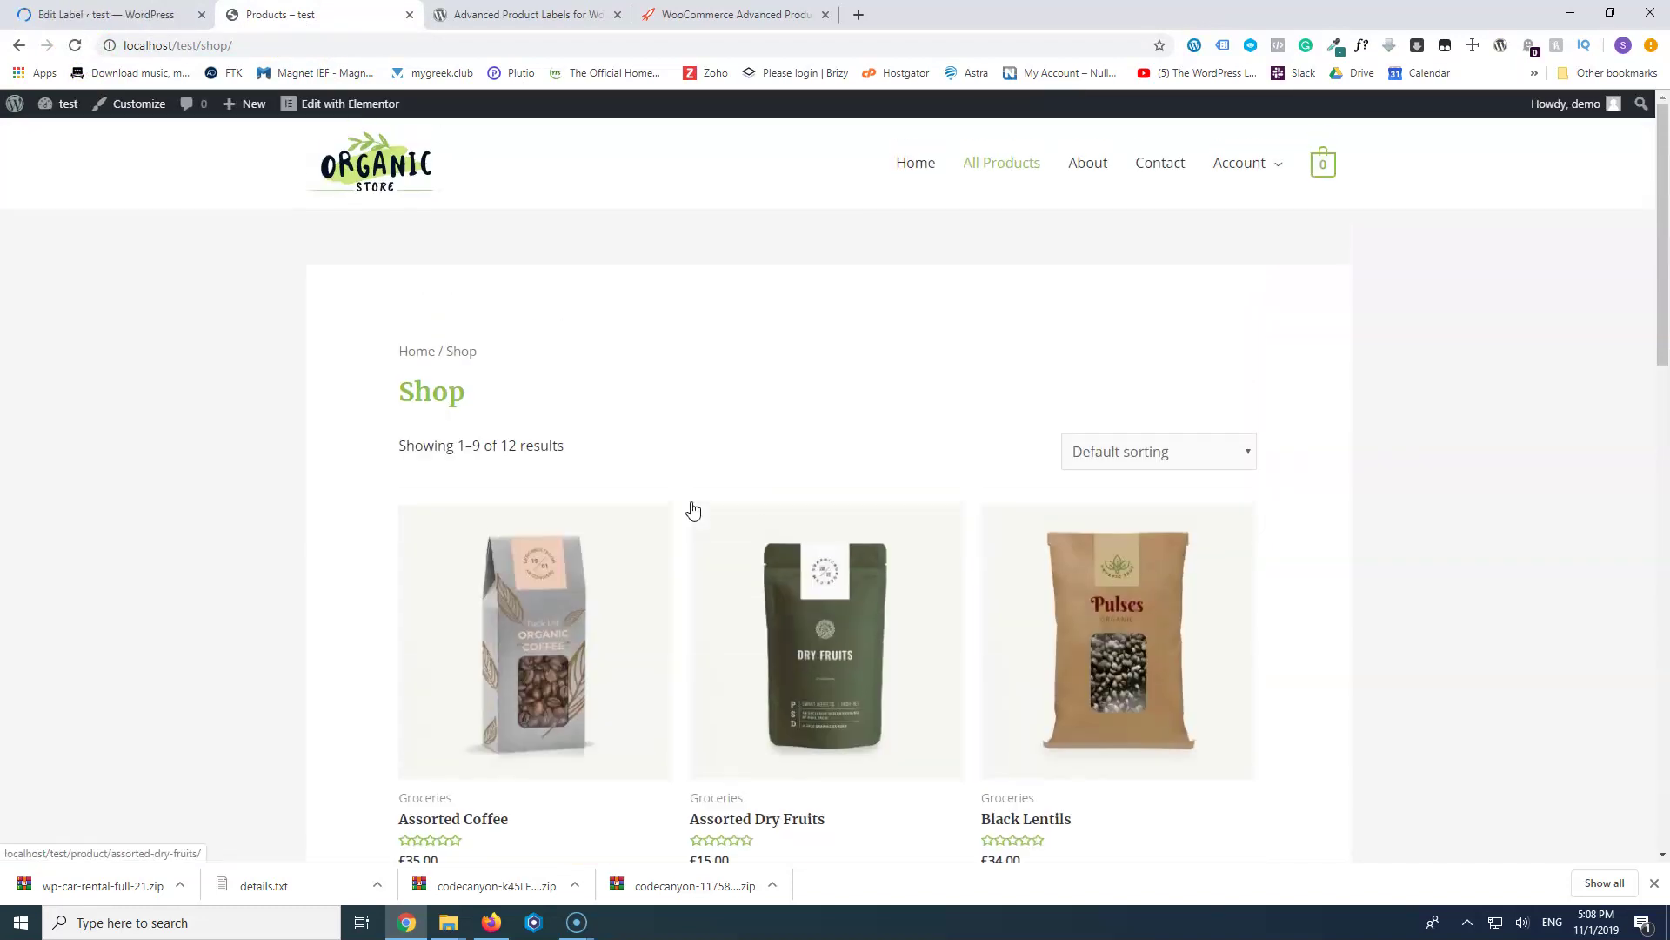
- Check the shop page's products for the New! label under the product age condition
{"action": "scroll", "coordinate": [693, 512], "scroll_direction": "down", "scroll_amount": 5}
{"action": "scroll", "coordinate": [687, 509], "scroll_direction": "up", "scroll_amount": 14}
{"action": "scroll", "coordinate": [672, 503], "scroll_direction": "down", "scroll_amount": 1}
- Open the list of all products in a new browser tab and examine the products' publication dates
{"action": "left_click", "coordinate": [96, 14]}
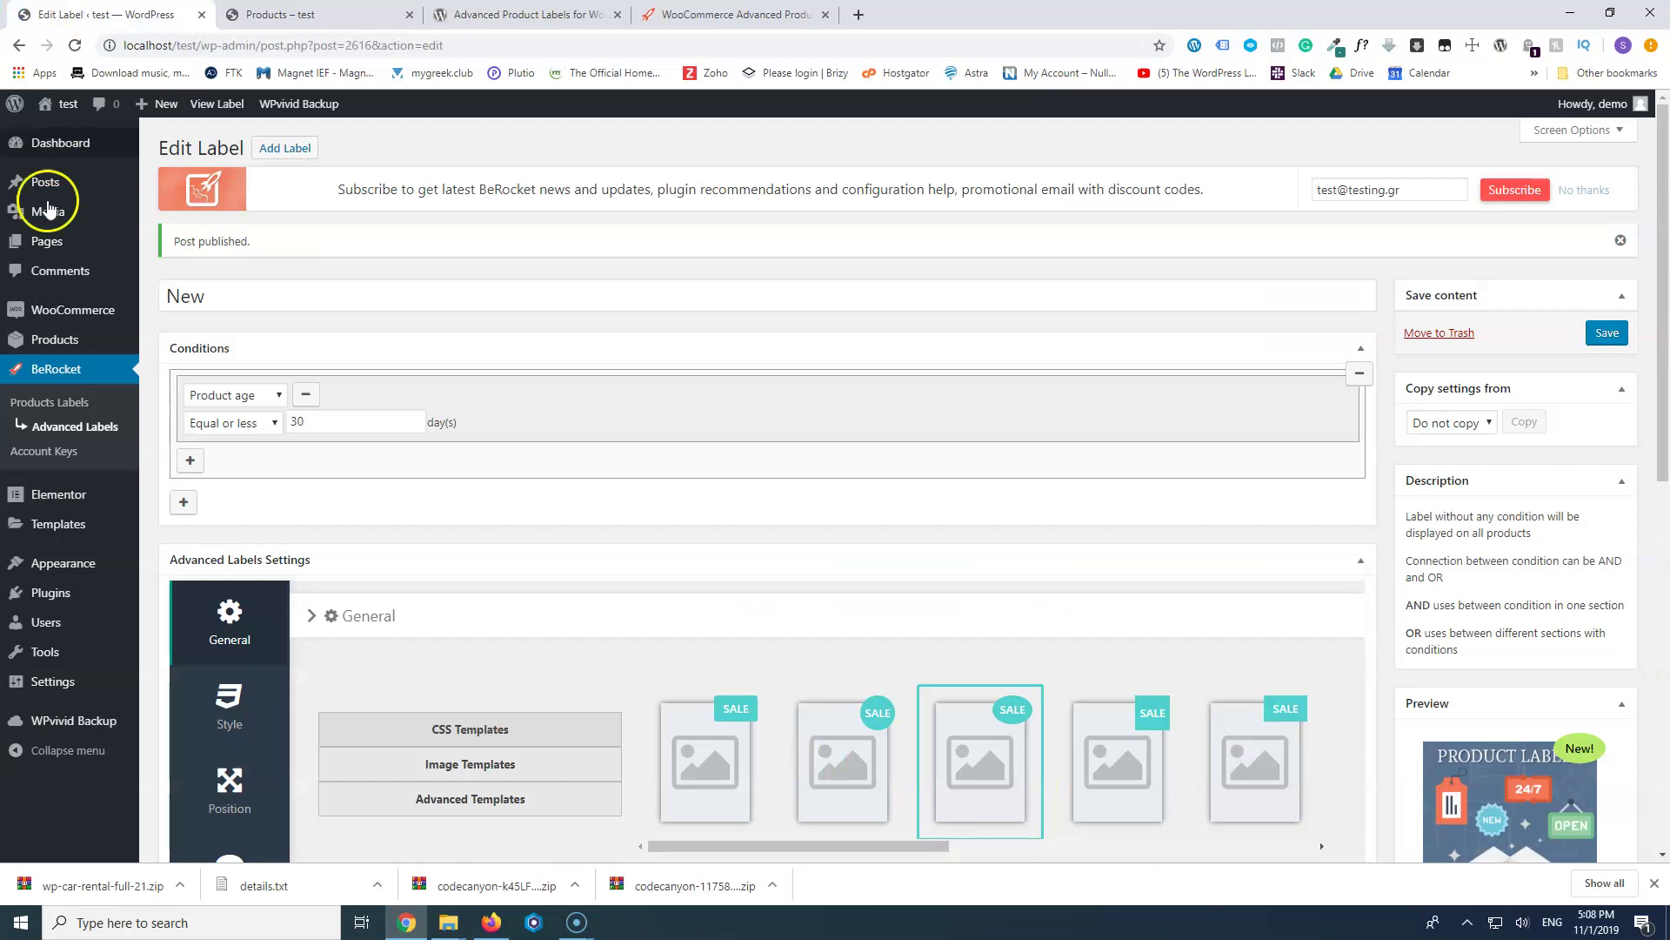
{"action": "mouse_move", "coordinate": [61, 339]}
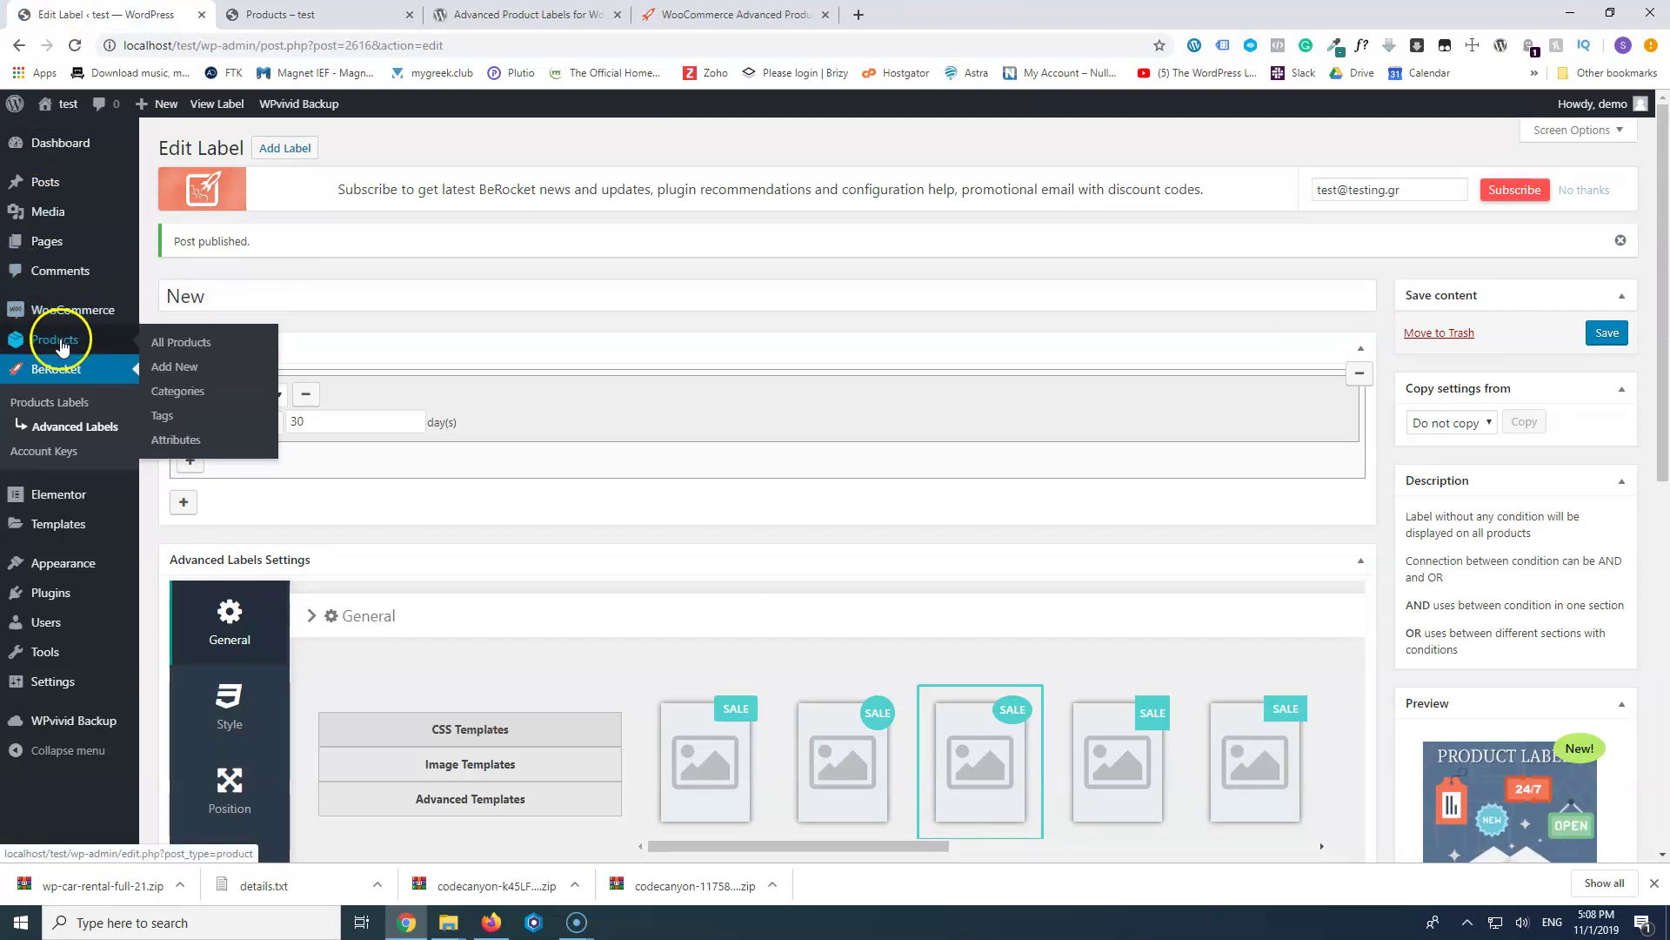
{"action": "right_click", "coordinate": [176, 341]}
{"action": "left_click", "coordinate": [222, 353]}
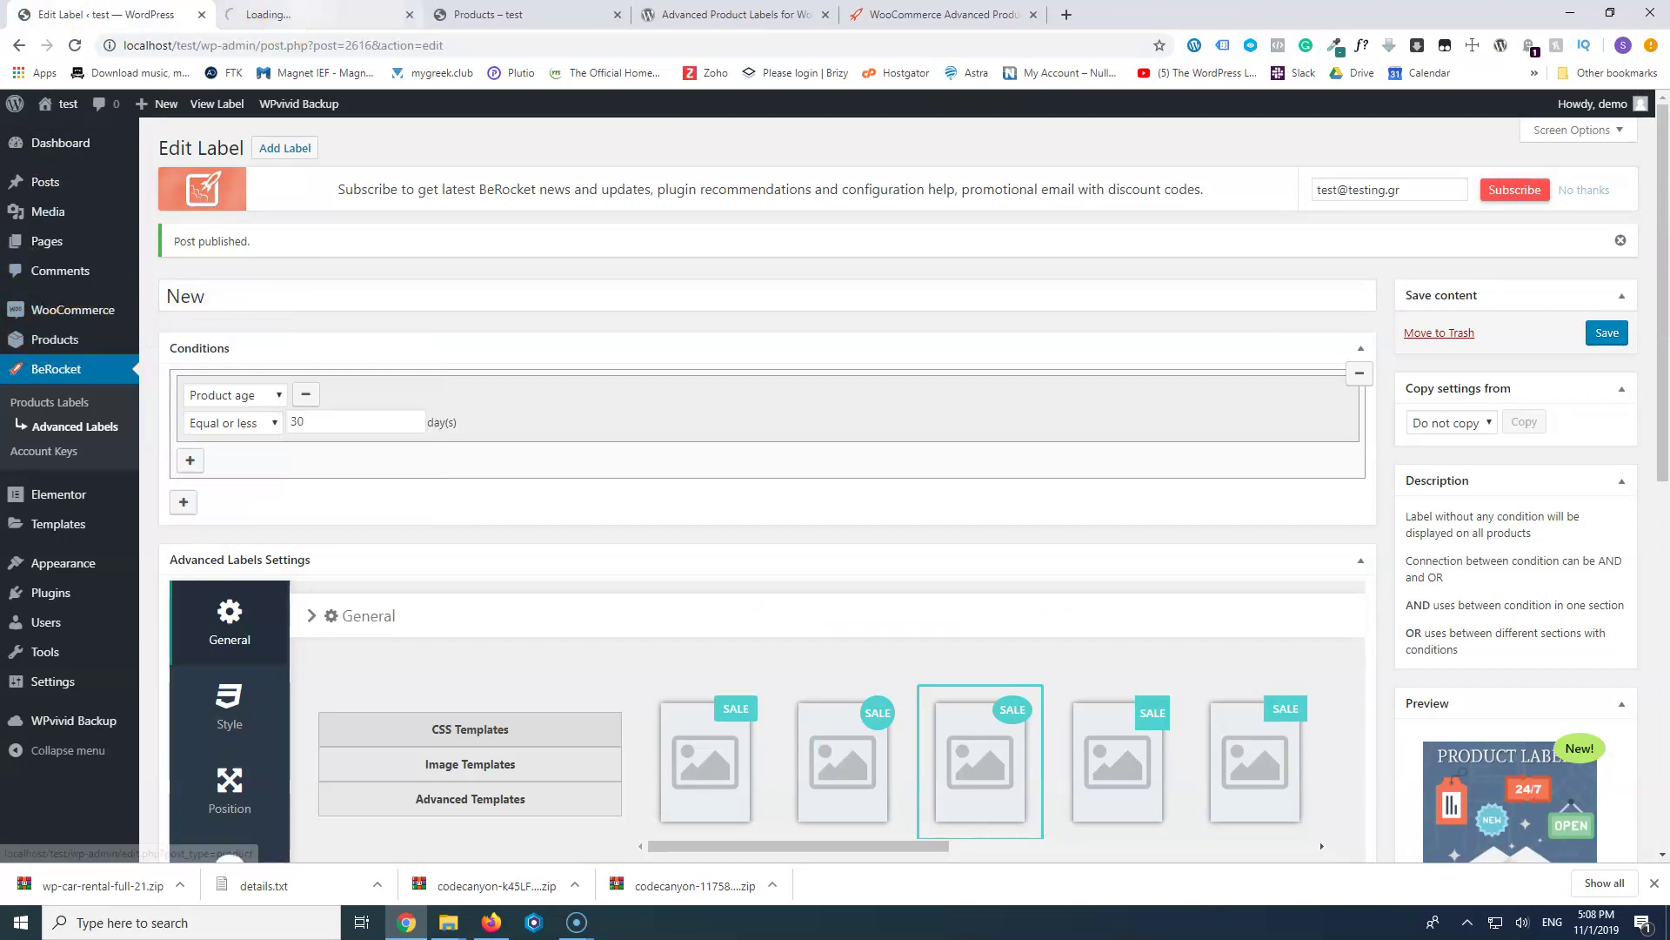
{"action": "left_click", "coordinate": [288, 14]}
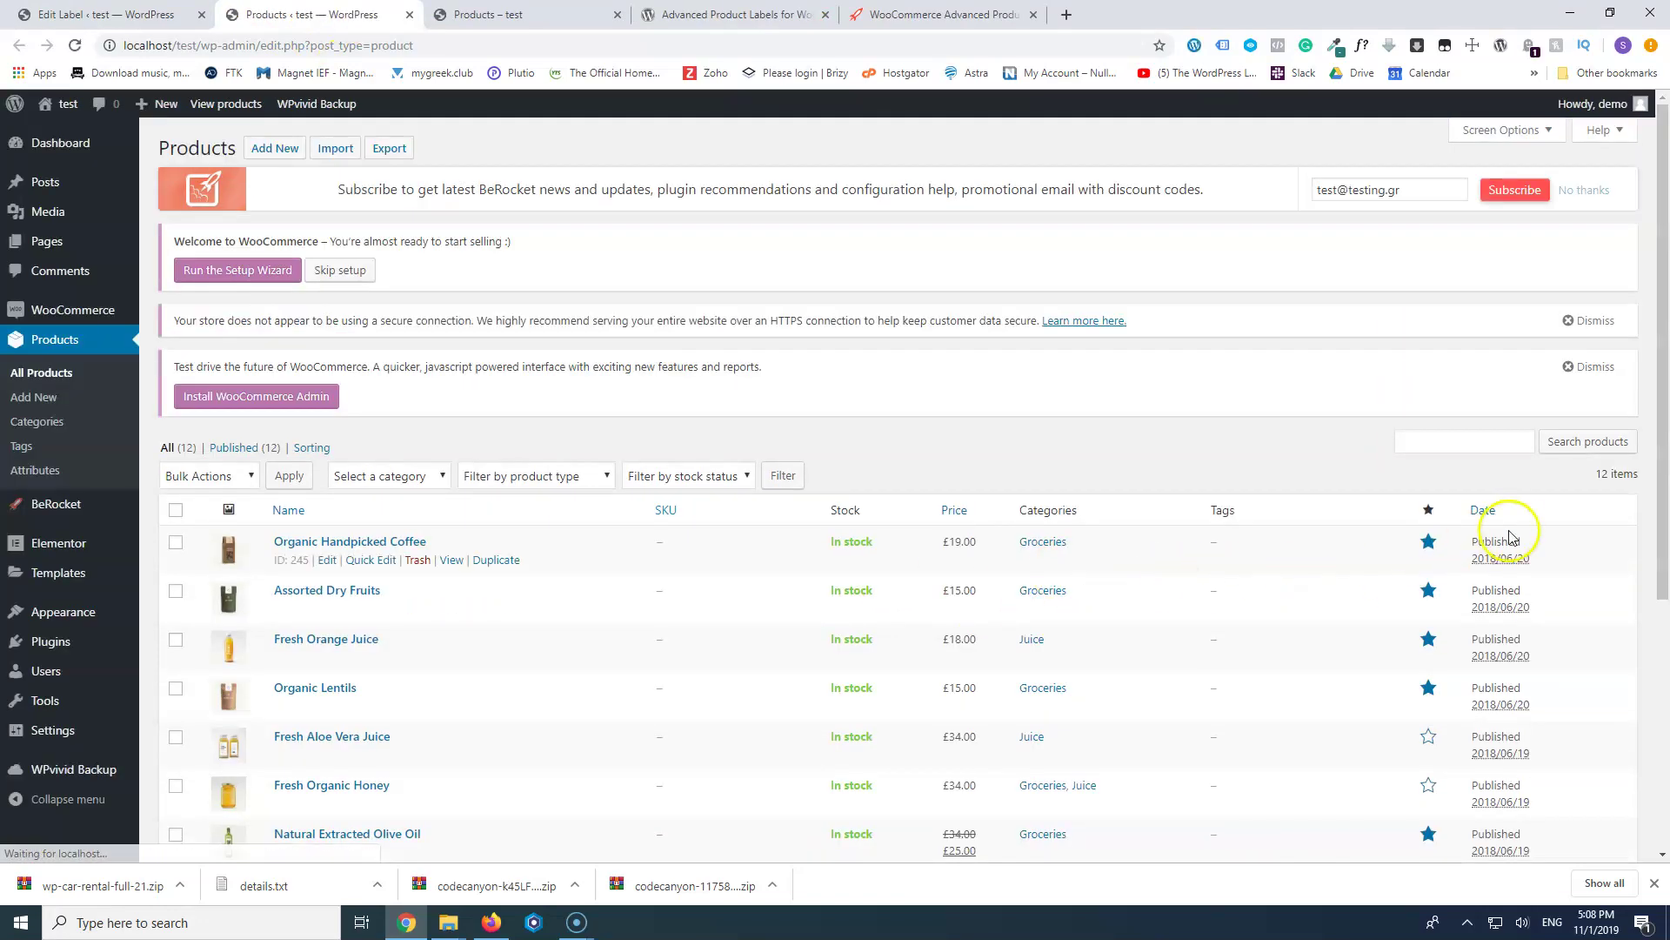
{"action": "scroll", "coordinate": [1496, 557], "scroll_direction": "down", "scroll_amount": 3}
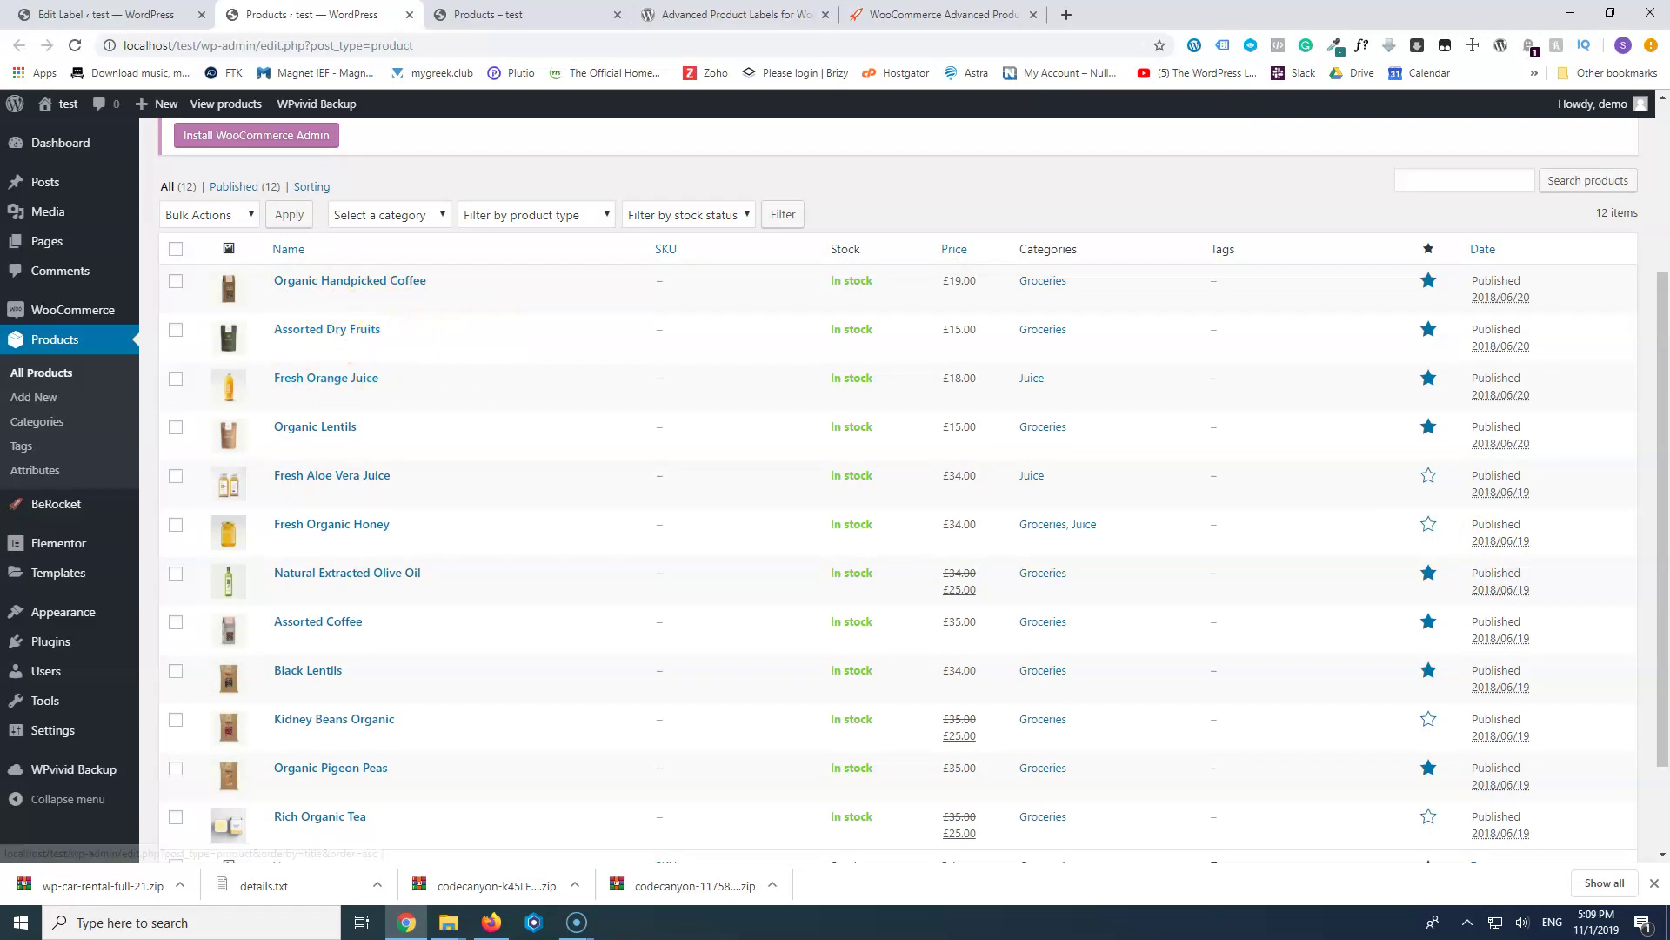
- Check the product order on the shop page and sort the products list by name in ascending order
{"action": "key", "text": "ctrl+Tab"}
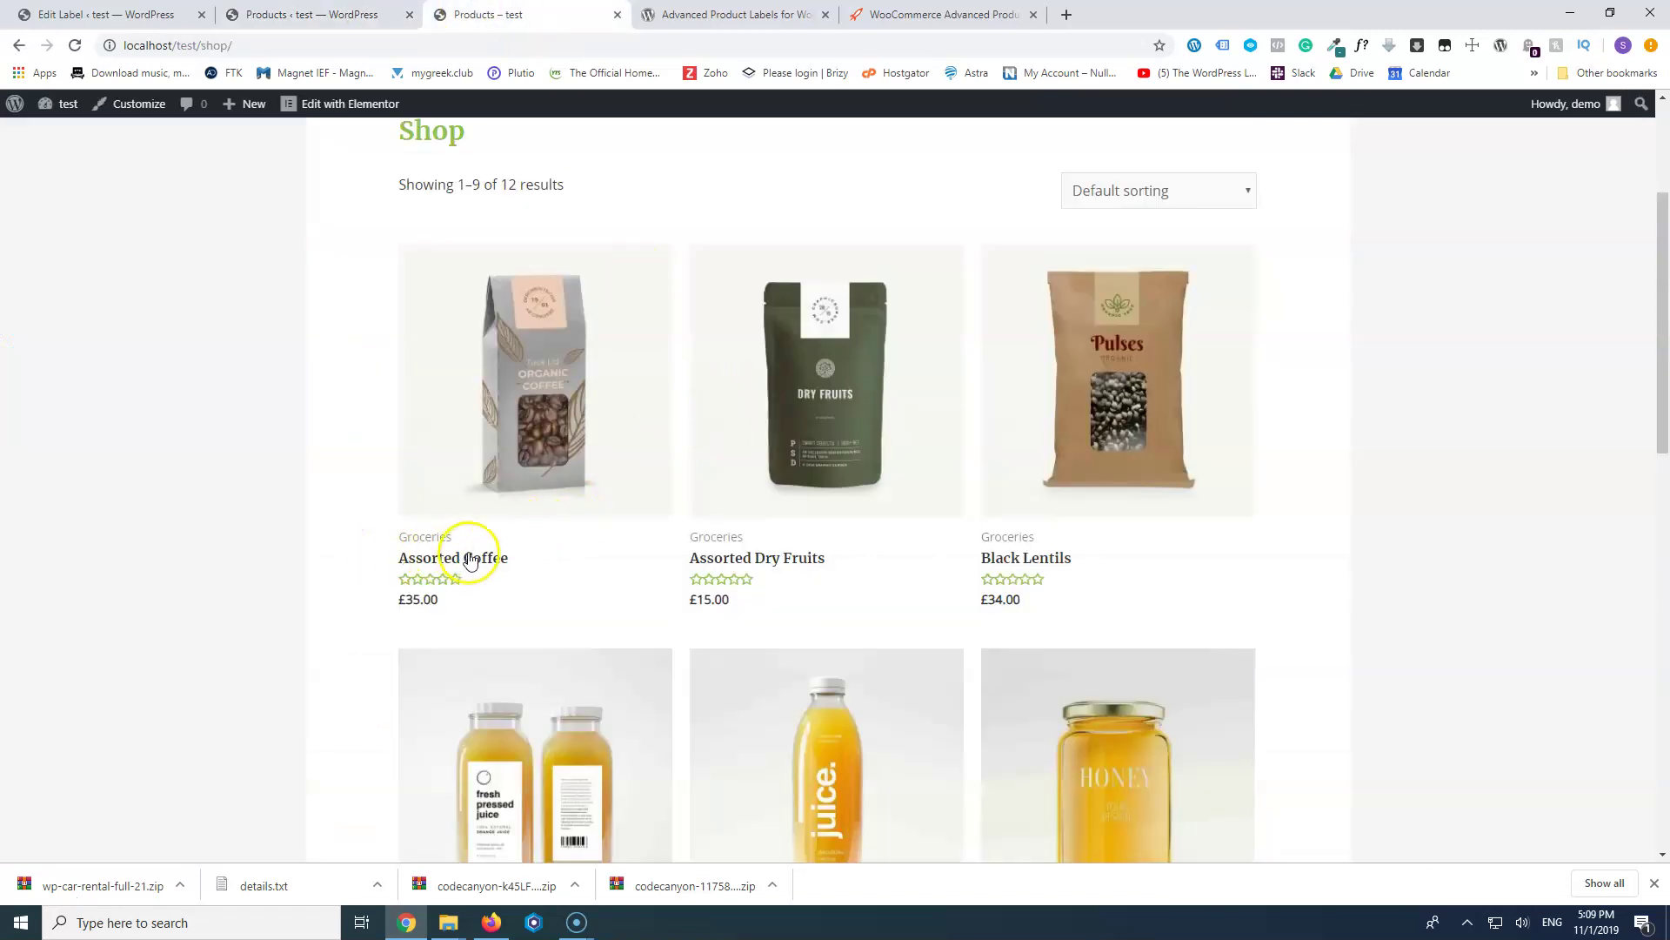
{"action": "key", "text": "ctrl+shift+Tab"}
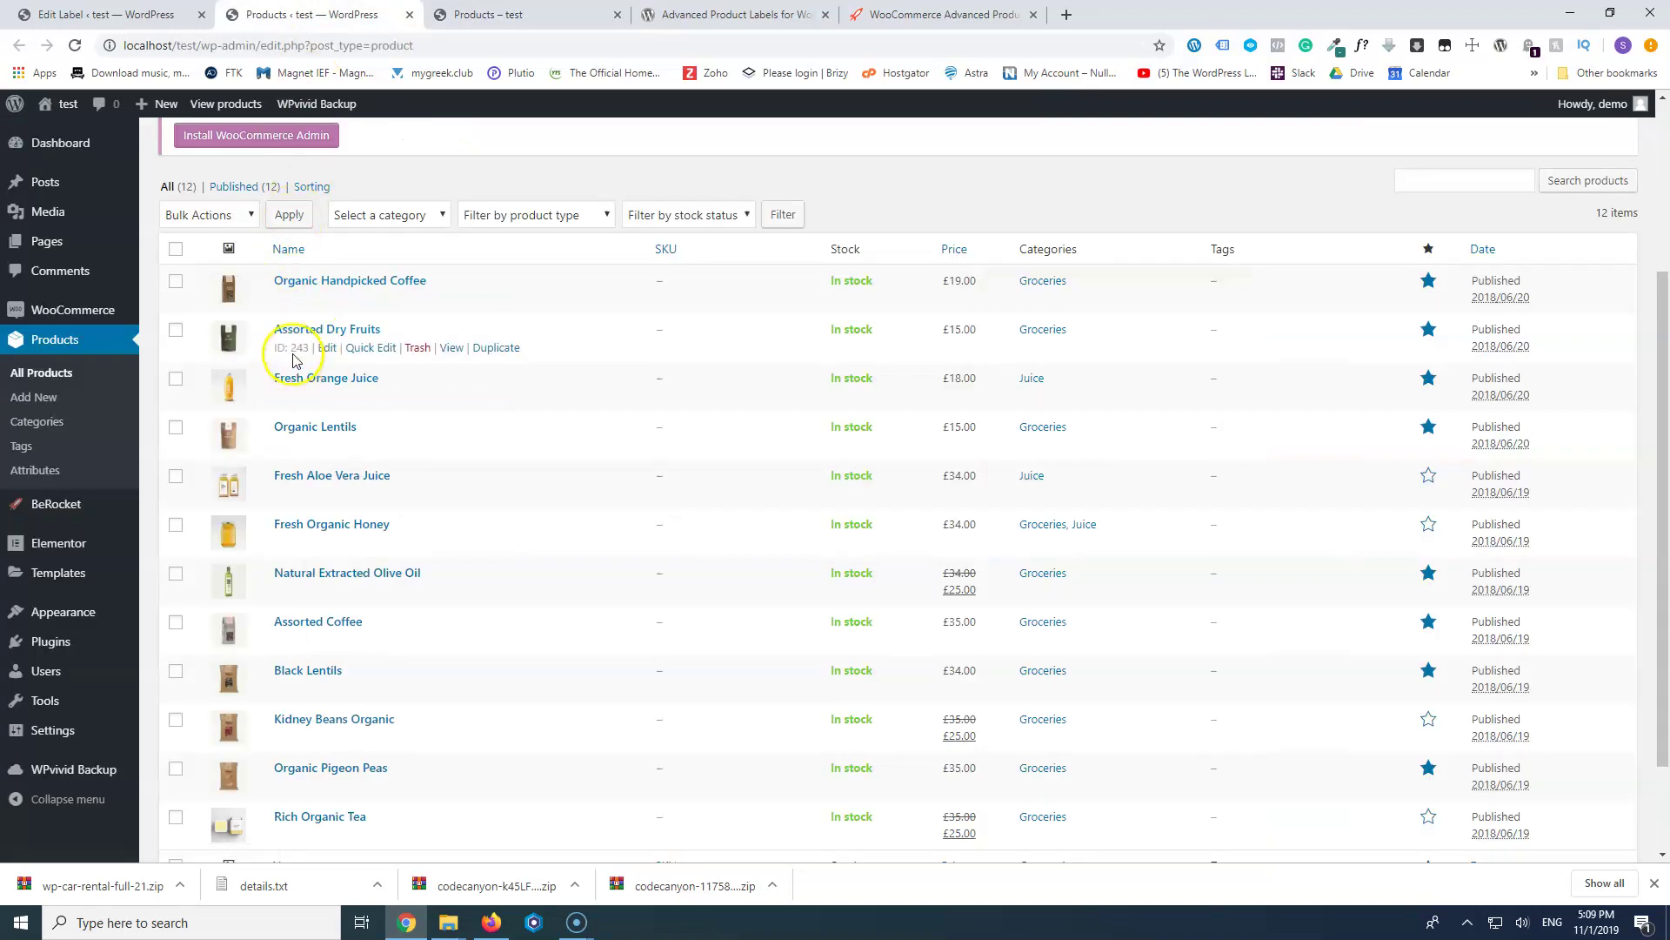
{"action": "left_click", "coordinate": [290, 249]}
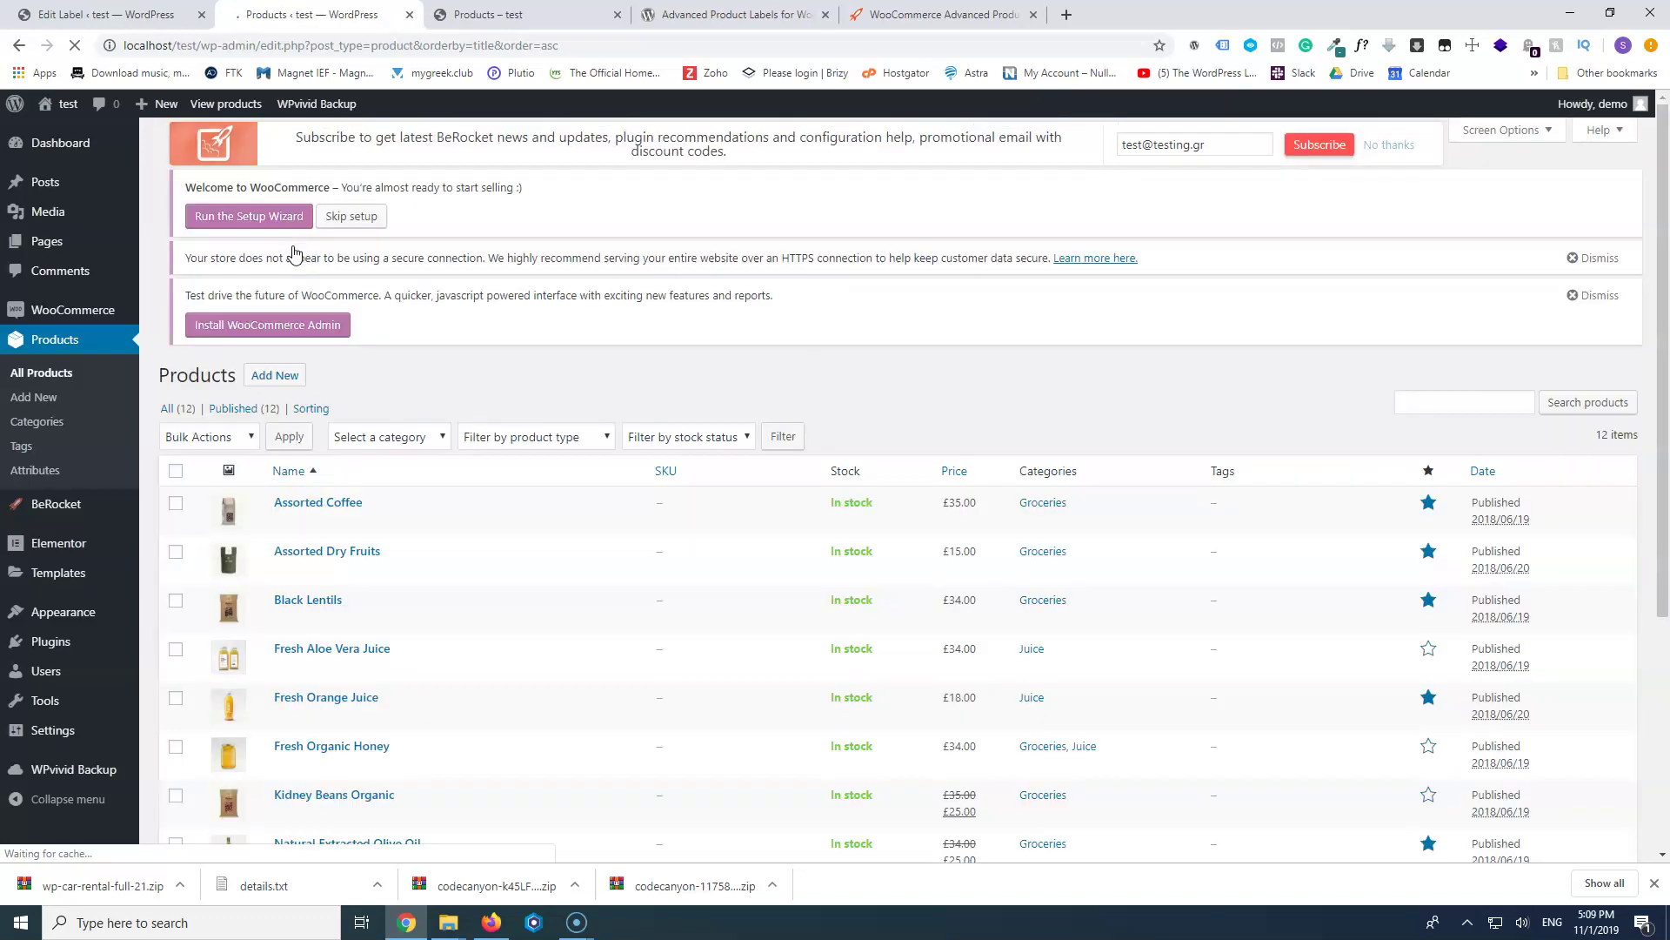
{"action": "scroll", "coordinate": [391, 344], "scroll_direction": "down", "scroll_amount": 3}
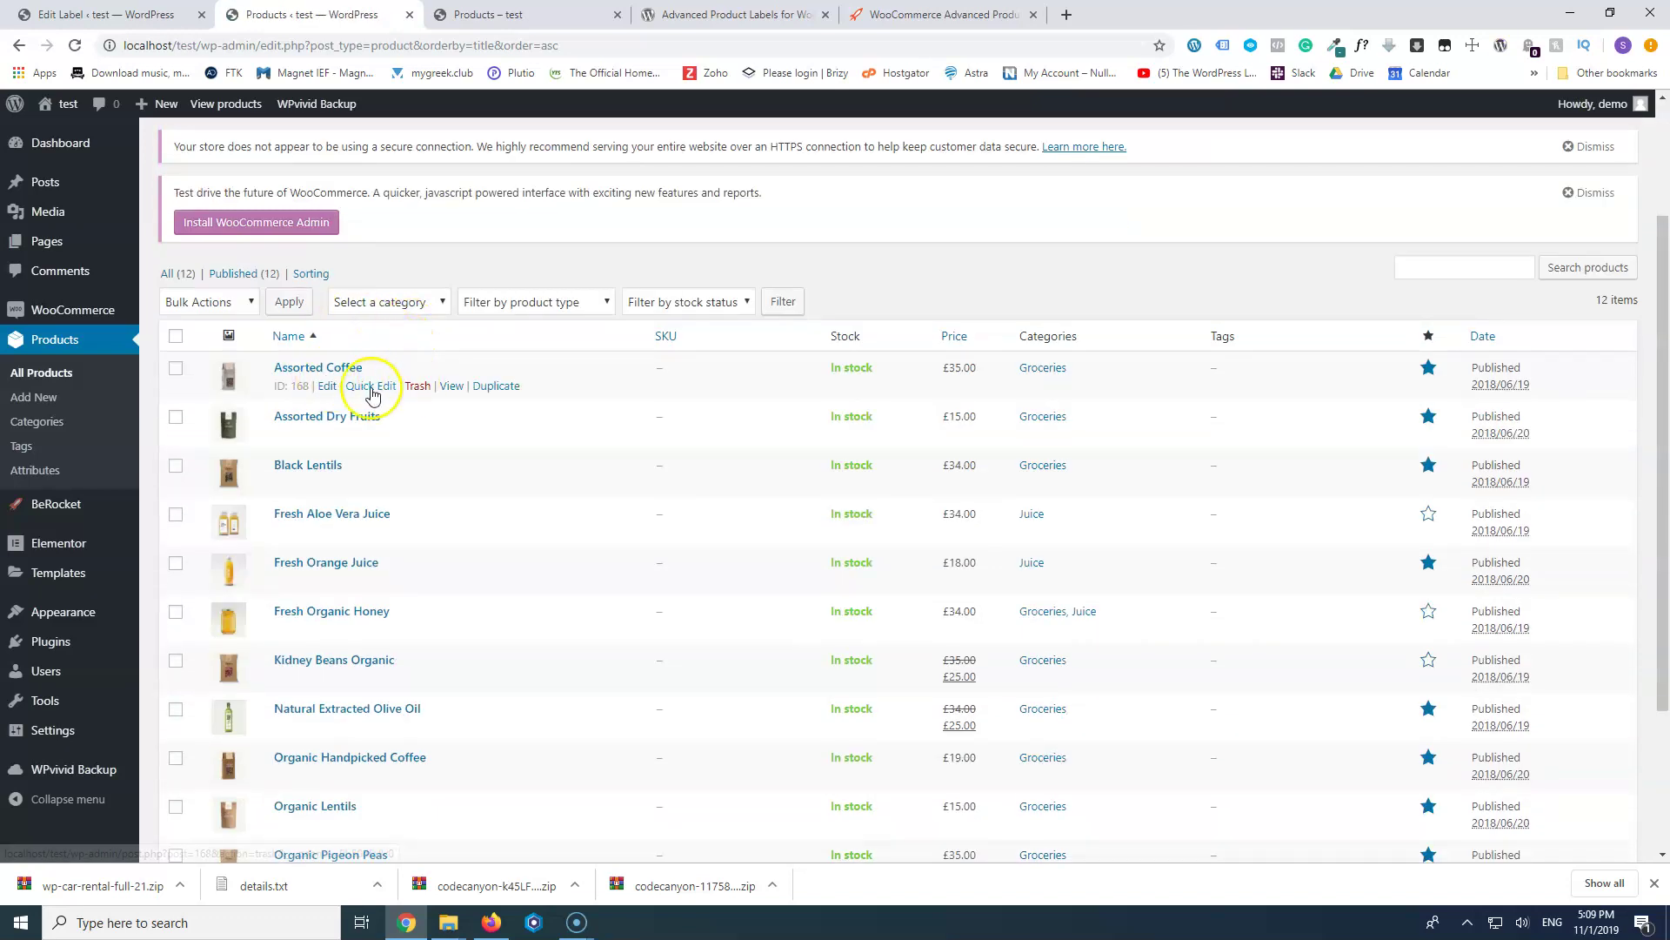
- Quick-edit the Assorted Coffee product to set its publication date to 1 November 2019, and update it
{"action": "left_click", "coordinate": [363, 390]}
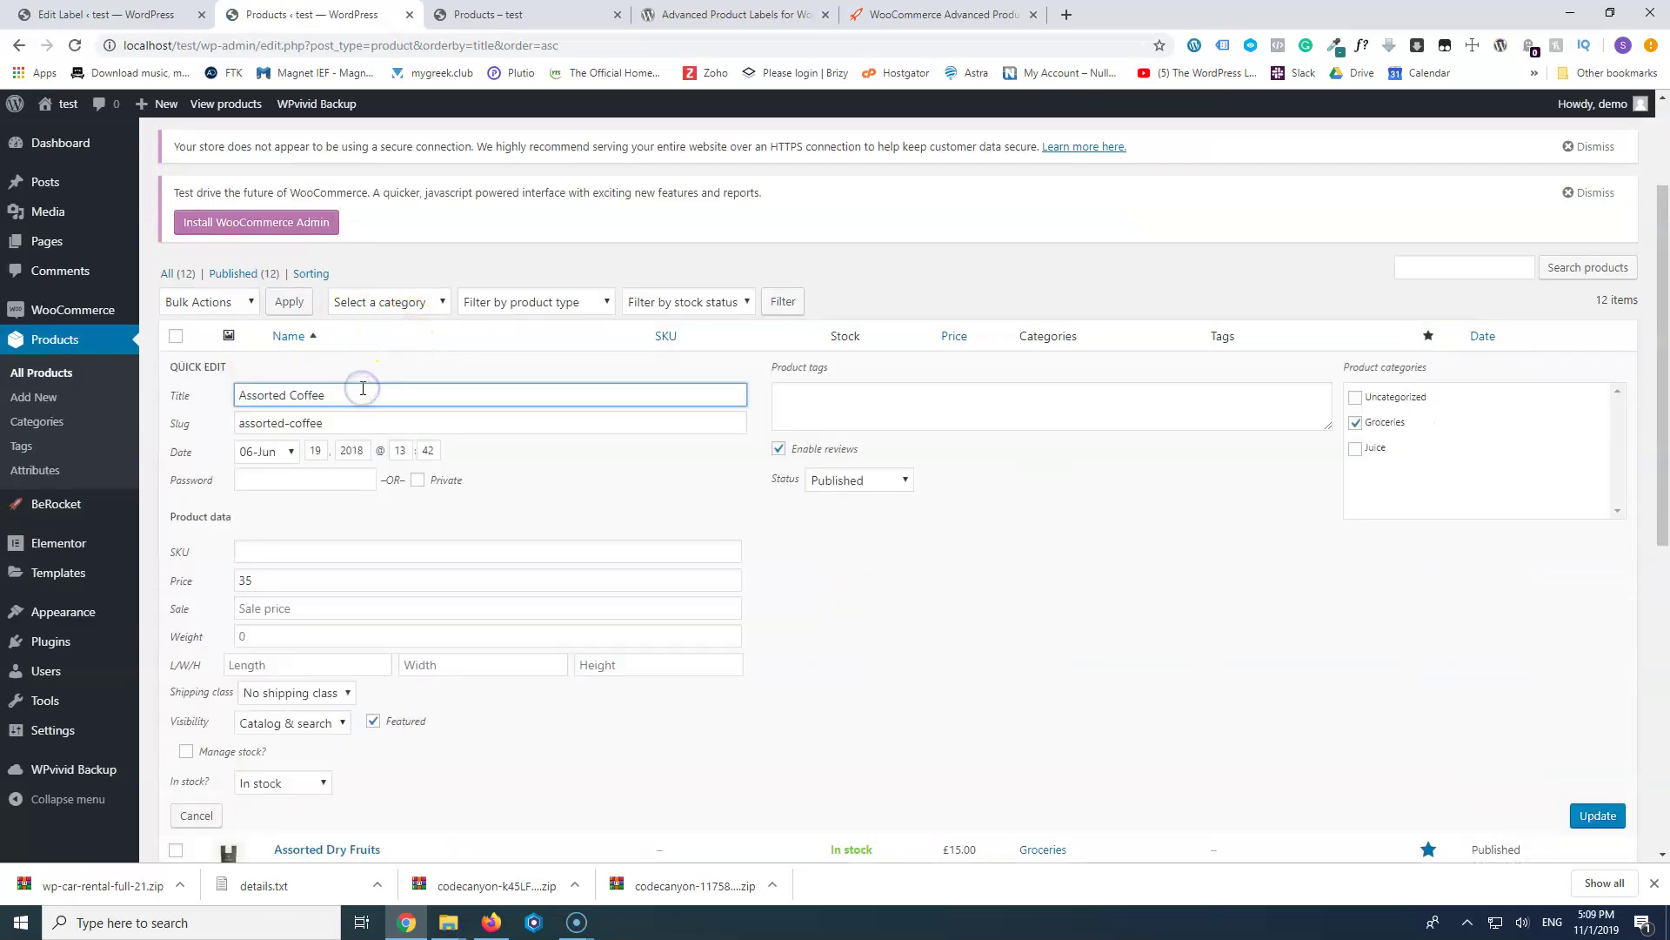
{"action": "left_click", "coordinate": [356, 451]}
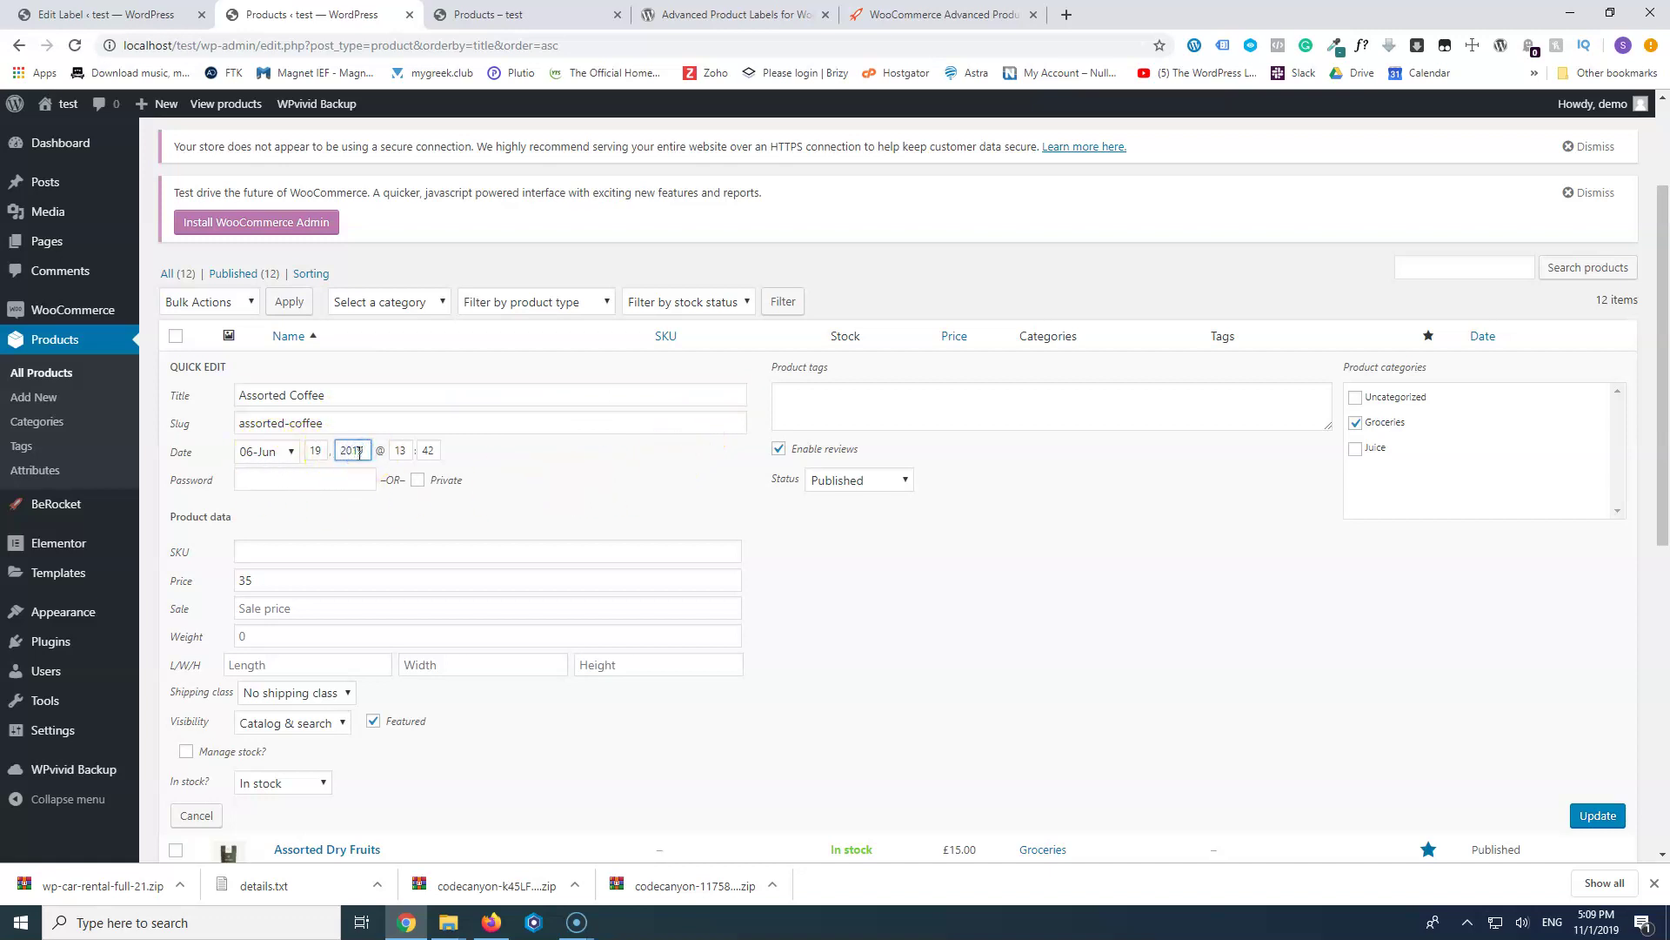
{"action": "left_click", "coordinate": [331, 447]}
{"action": "double_click", "coordinate": [313, 452]}
{"action": "type", "text": "1"}
{"action": "left_click", "coordinate": [280, 461]}
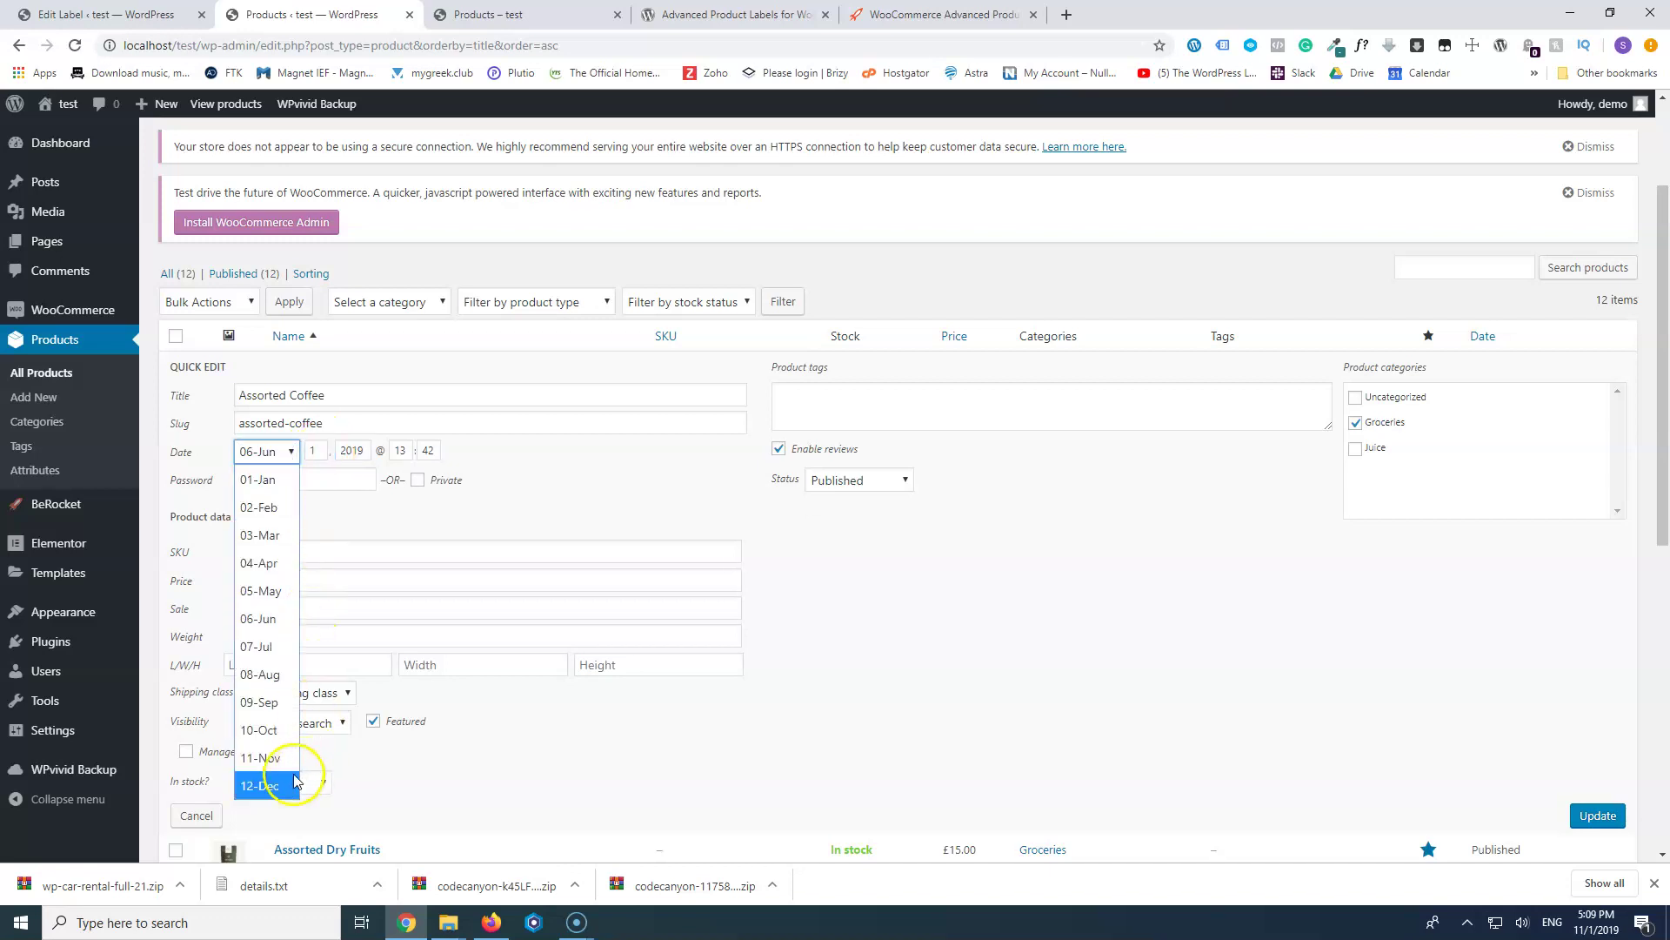
{"action": "left_click", "coordinate": [270, 778]}
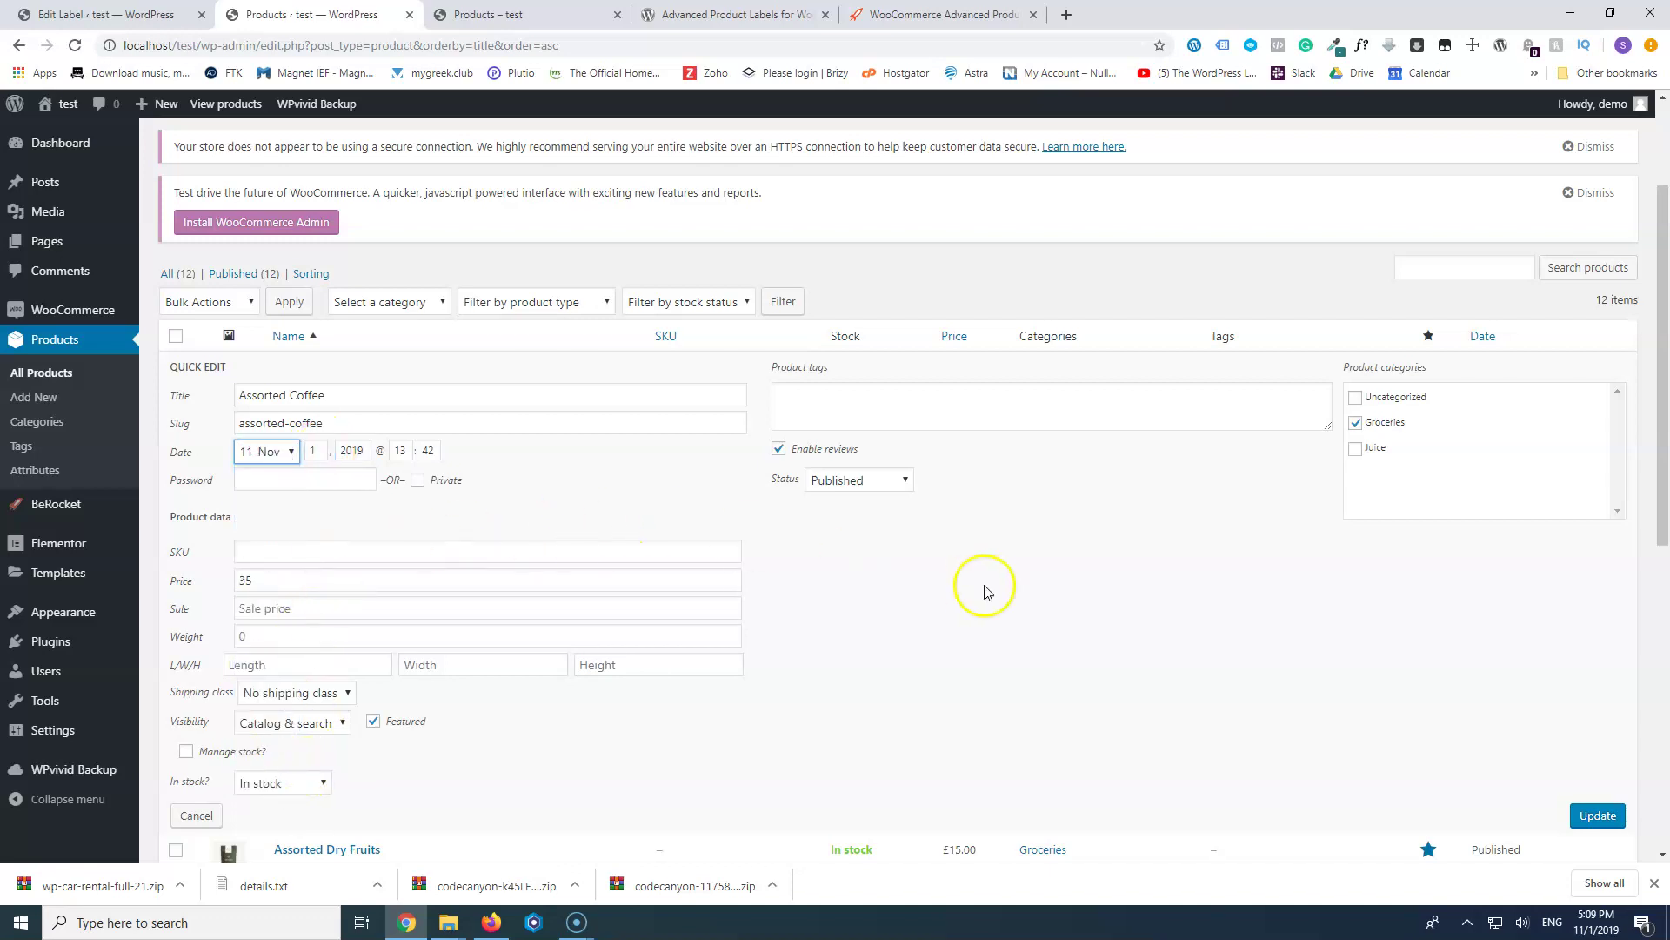
{"action": "left_click", "coordinate": [1610, 821]}
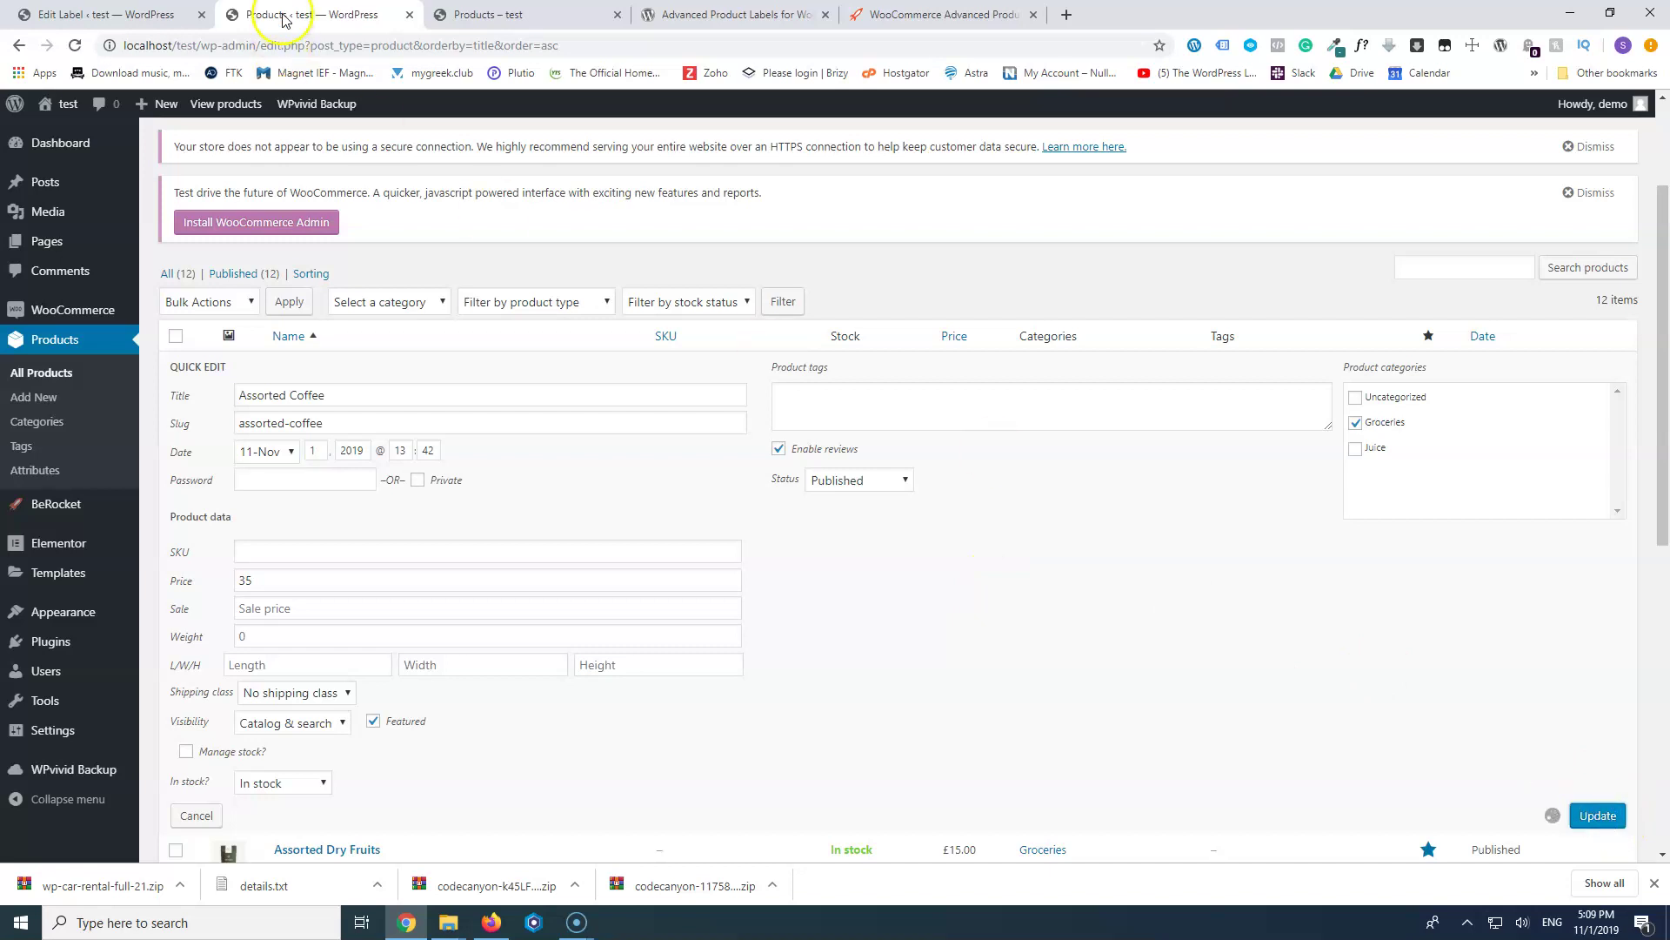
- Reload the shop page to check Assorted Coffee for the New! label, and return to the label's age condition
{"action": "left_click", "coordinate": [483, 15]}
{"action": "left_click", "coordinate": [74, 46]}
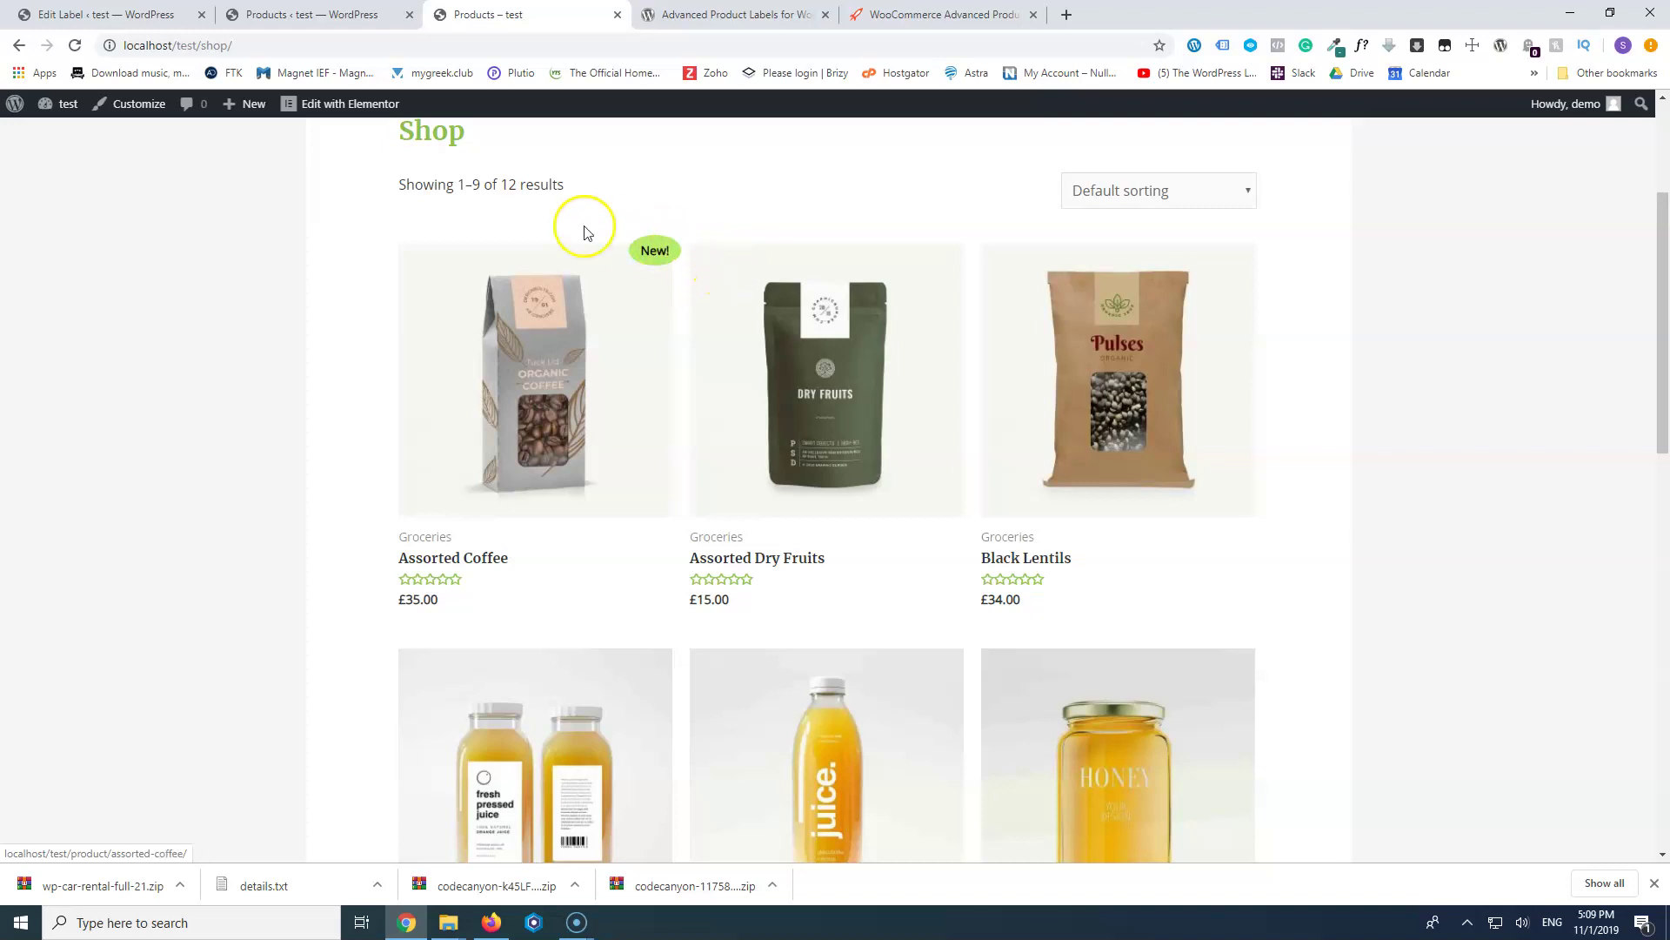
{"action": "left_click", "coordinate": [130, 15]}
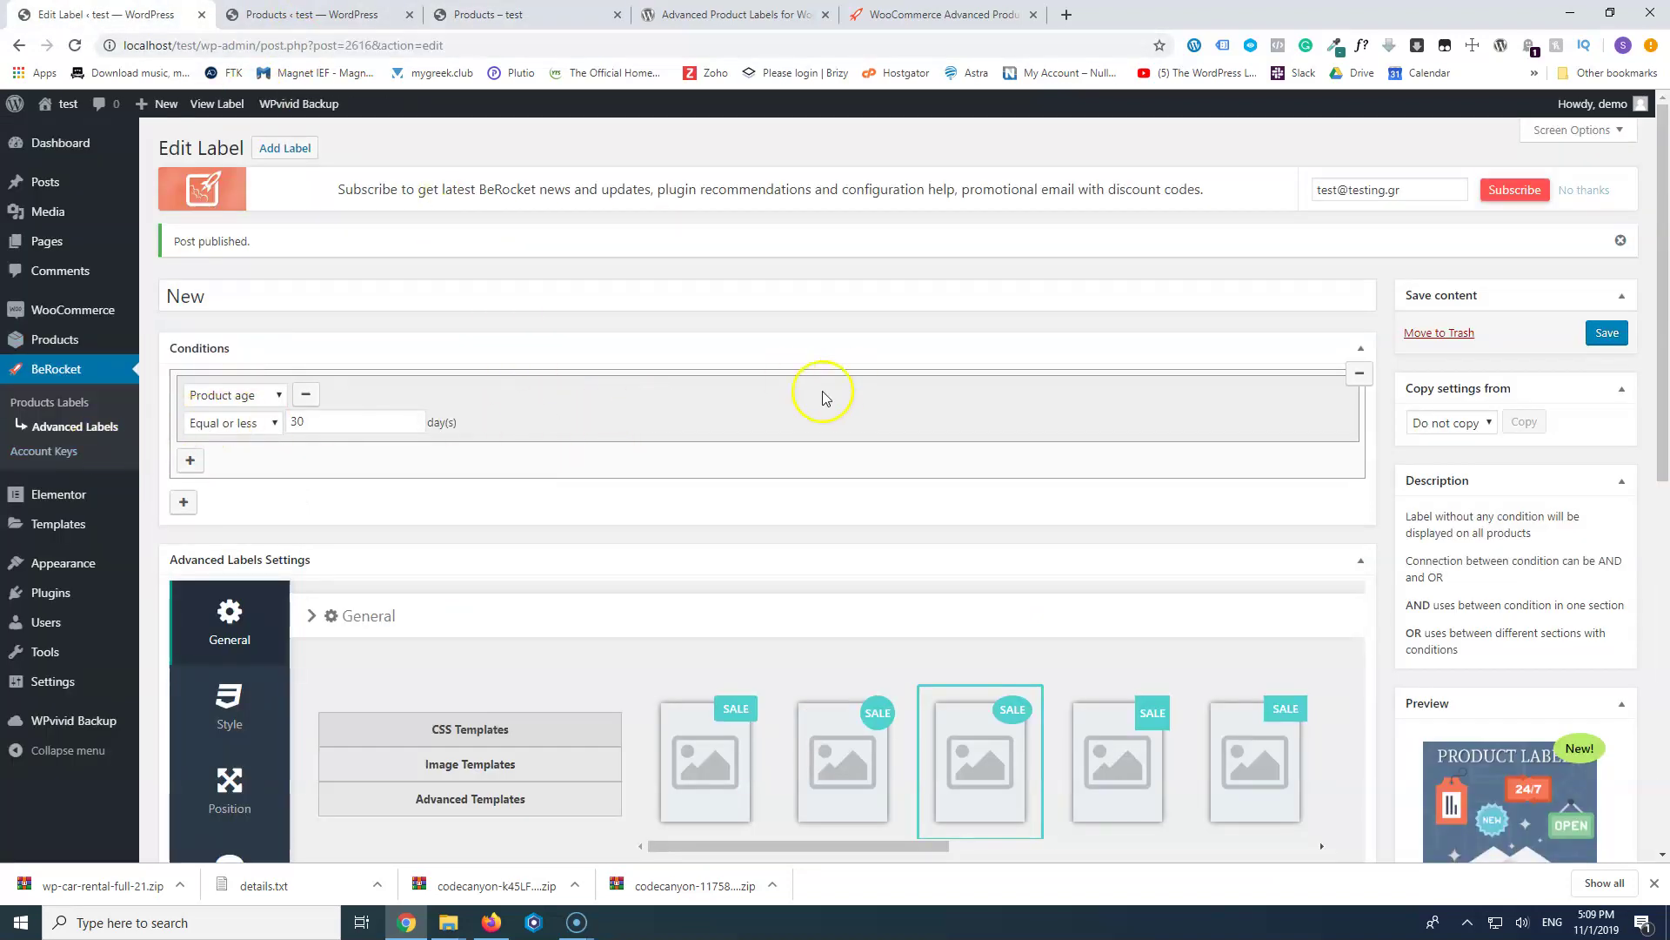
- Add another advanced label and title it Sale
{"action": "left_click", "coordinate": [55, 428]}
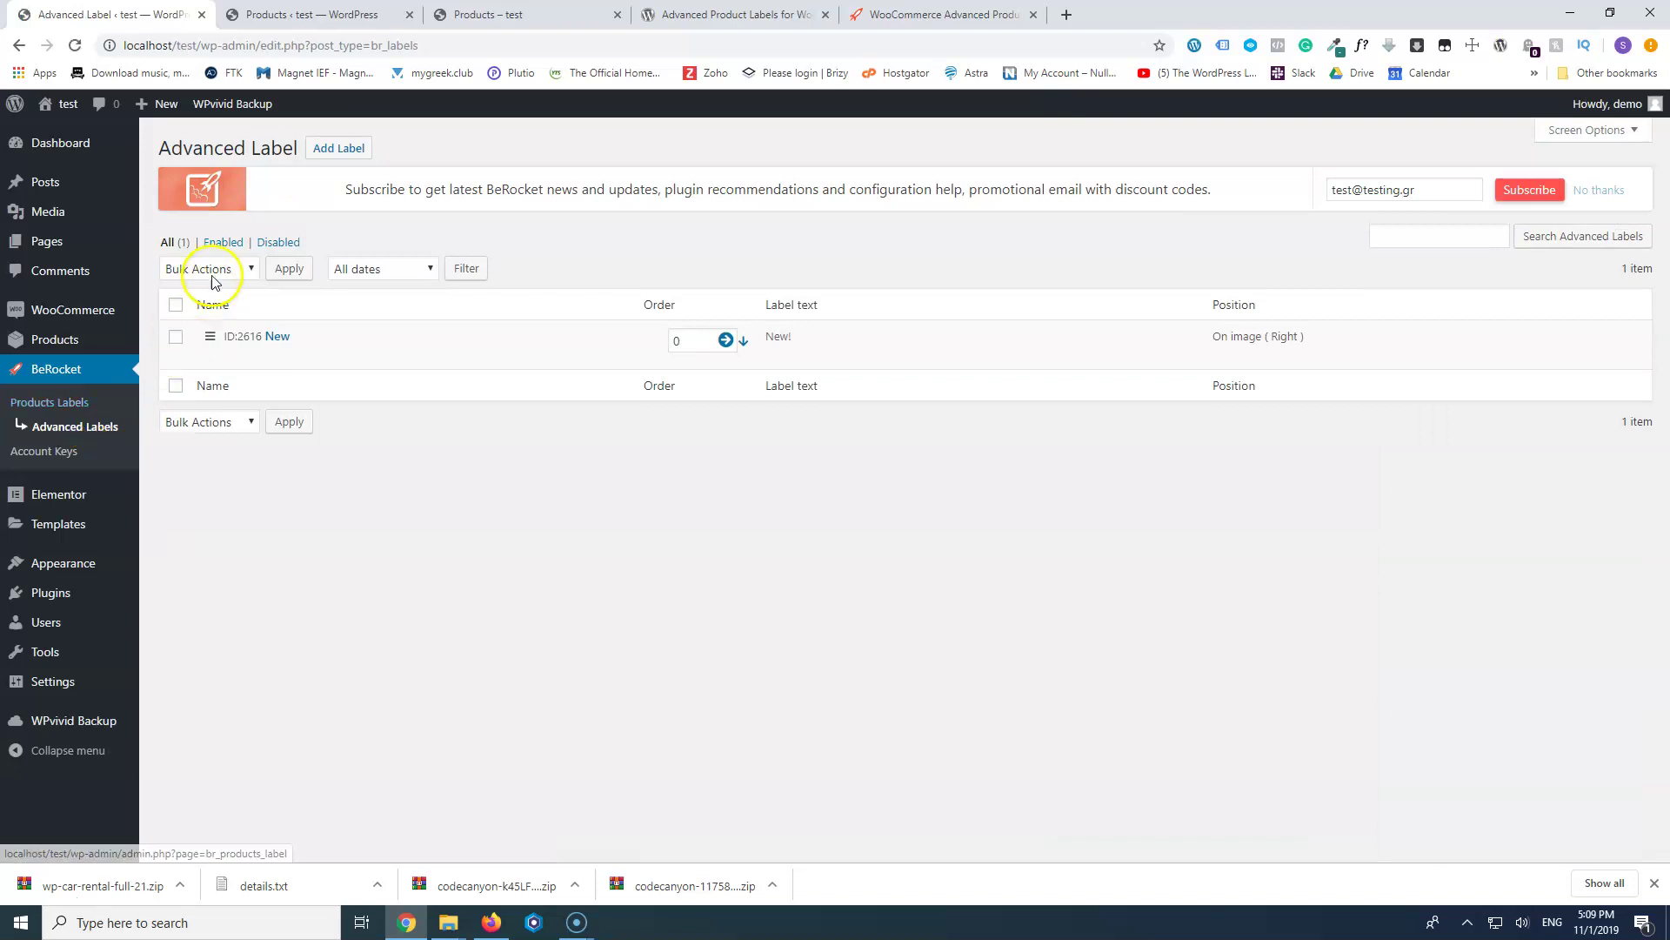
{"action": "left_click", "coordinate": [347, 149]}
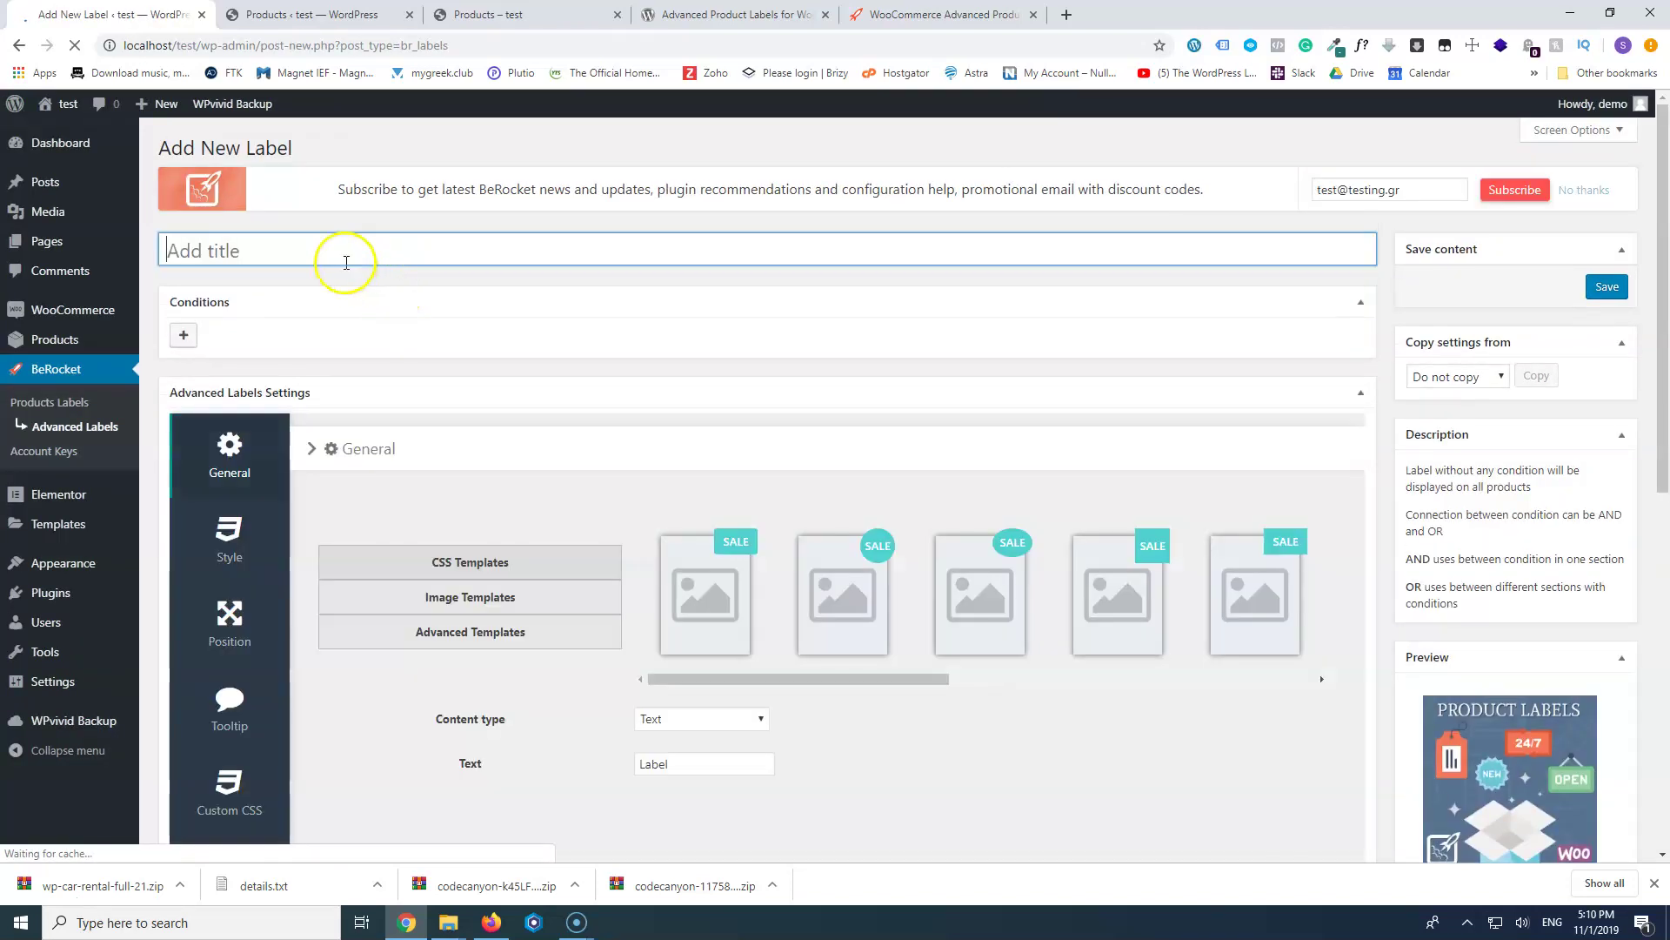
{"action": "left_click", "coordinate": [341, 249]}
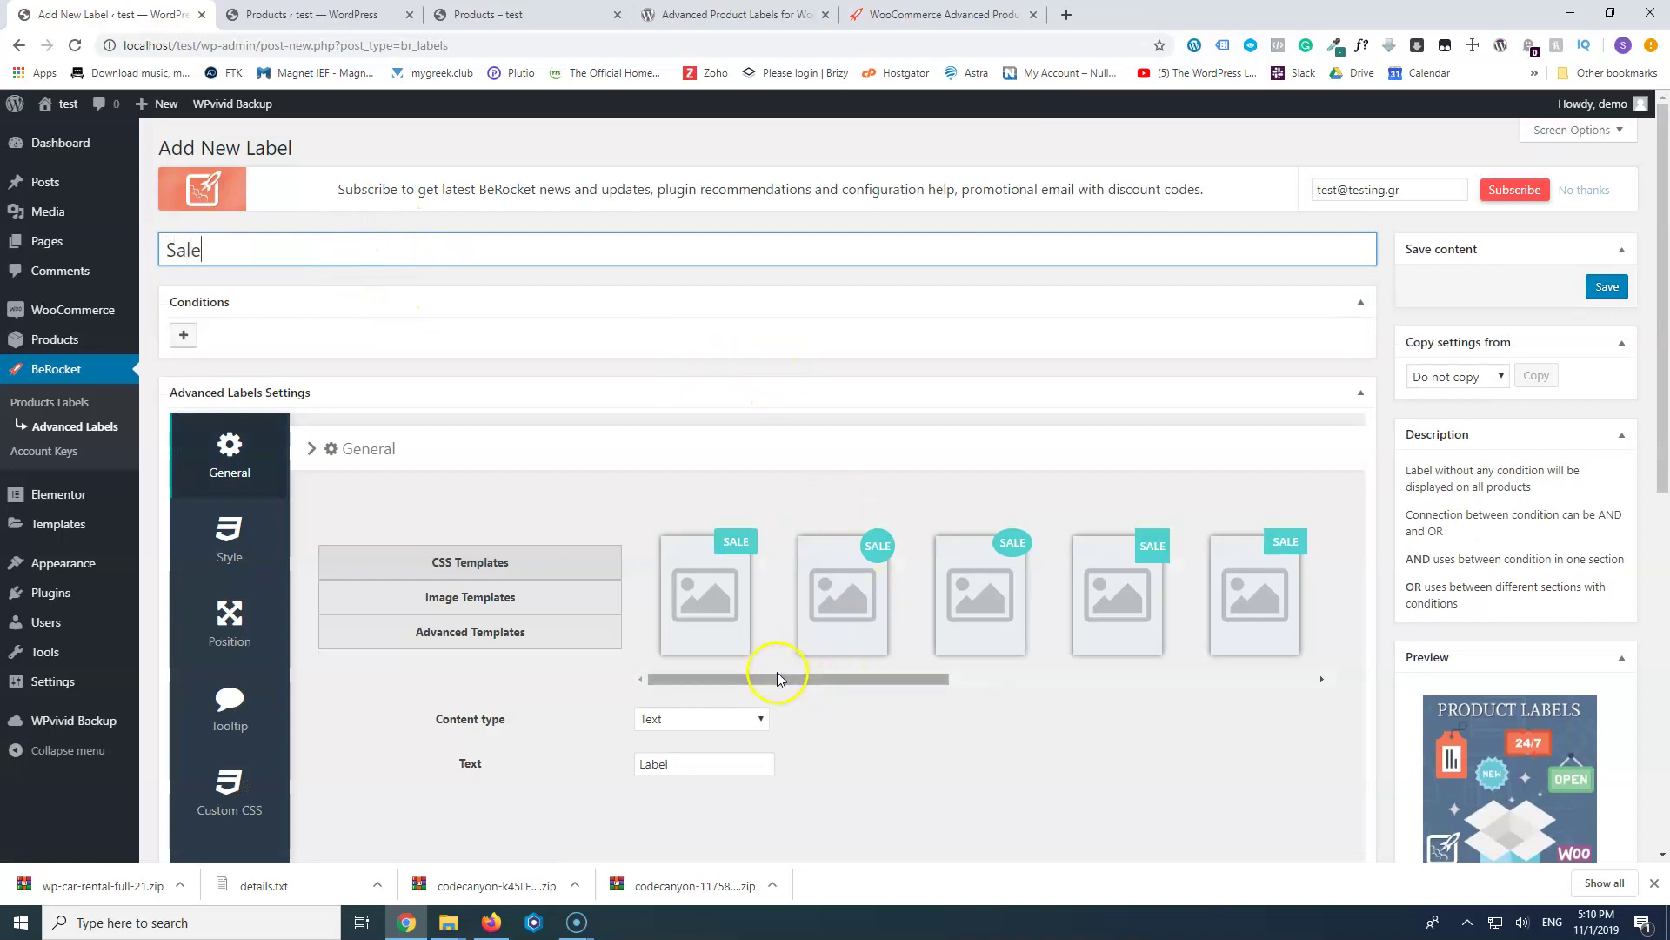
- Apply the first CSS template to the Sale label and set its text to Sale!
{"action": "left_click", "coordinate": [724, 567]}
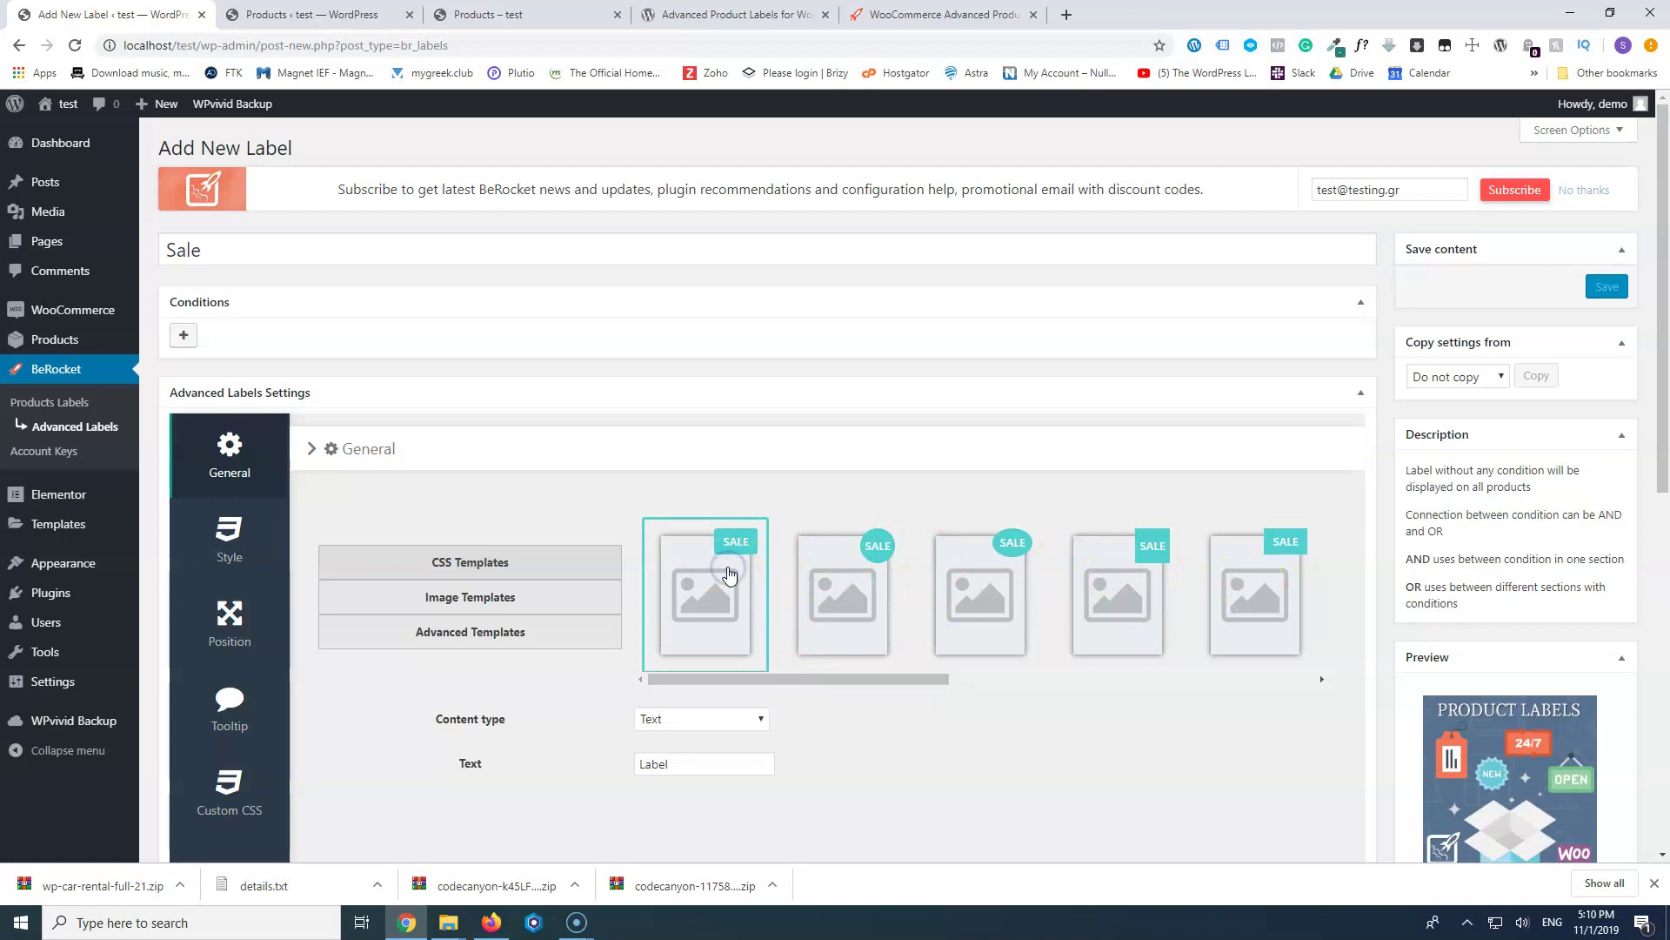
{"action": "left_click", "coordinate": [689, 765]}
{"action": "left_click_drag", "start_coordinate": [689, 766], "coordinate": [554, 759]}
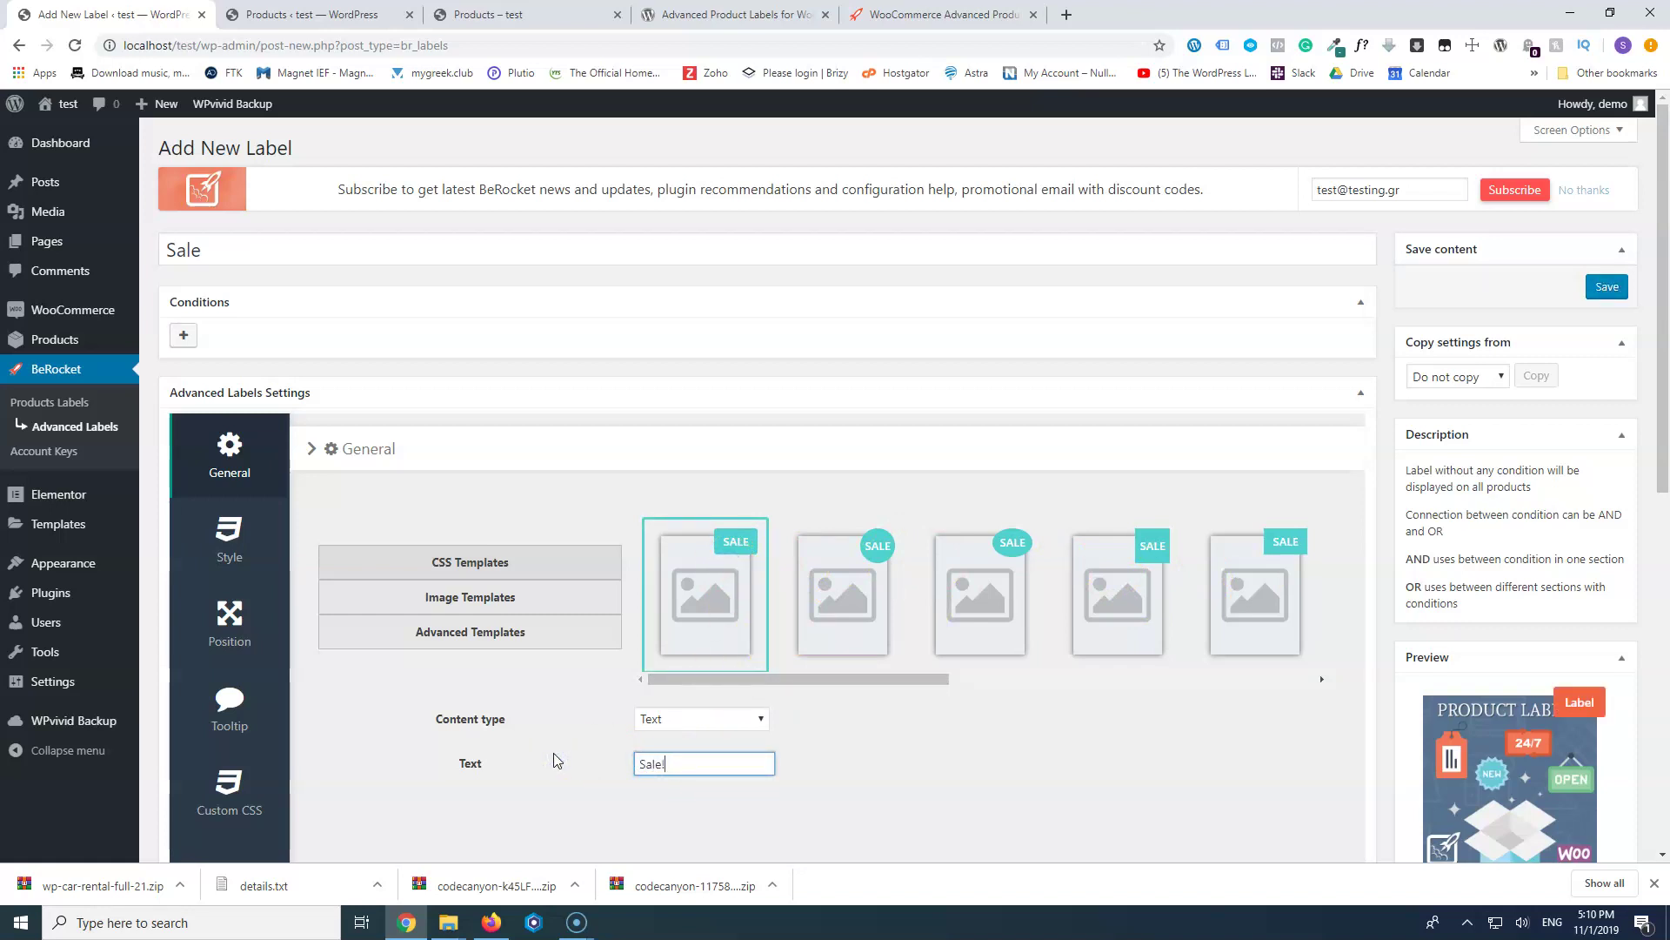
- Change the Sale label's background color to a bright yellow-green in the style settings
{"action": "left_click", "coordinate": [229, 541]}
{"action": "scroll", "coordinate": [540, 481], "scroll_direction": "down", "scroll_amount": 2}
{"action": "left_click", "coordinate": [653, 387]}
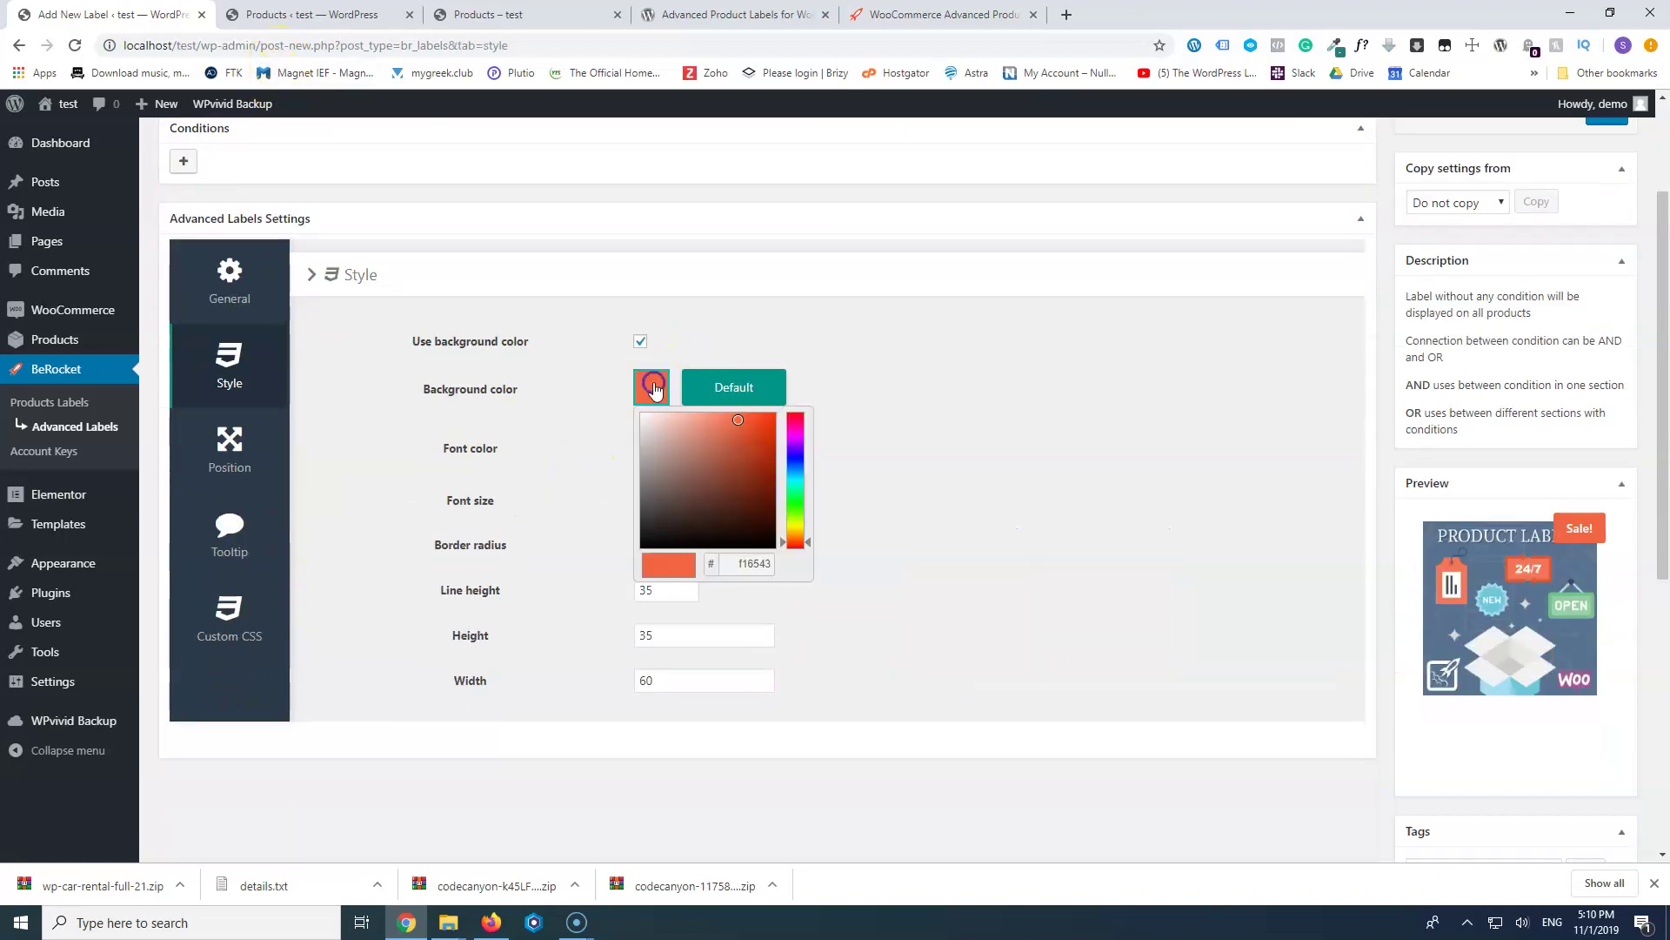
{"action": "left_click_drag", "start_coordinate": [659, 417], "coordinate": [654, 479]}
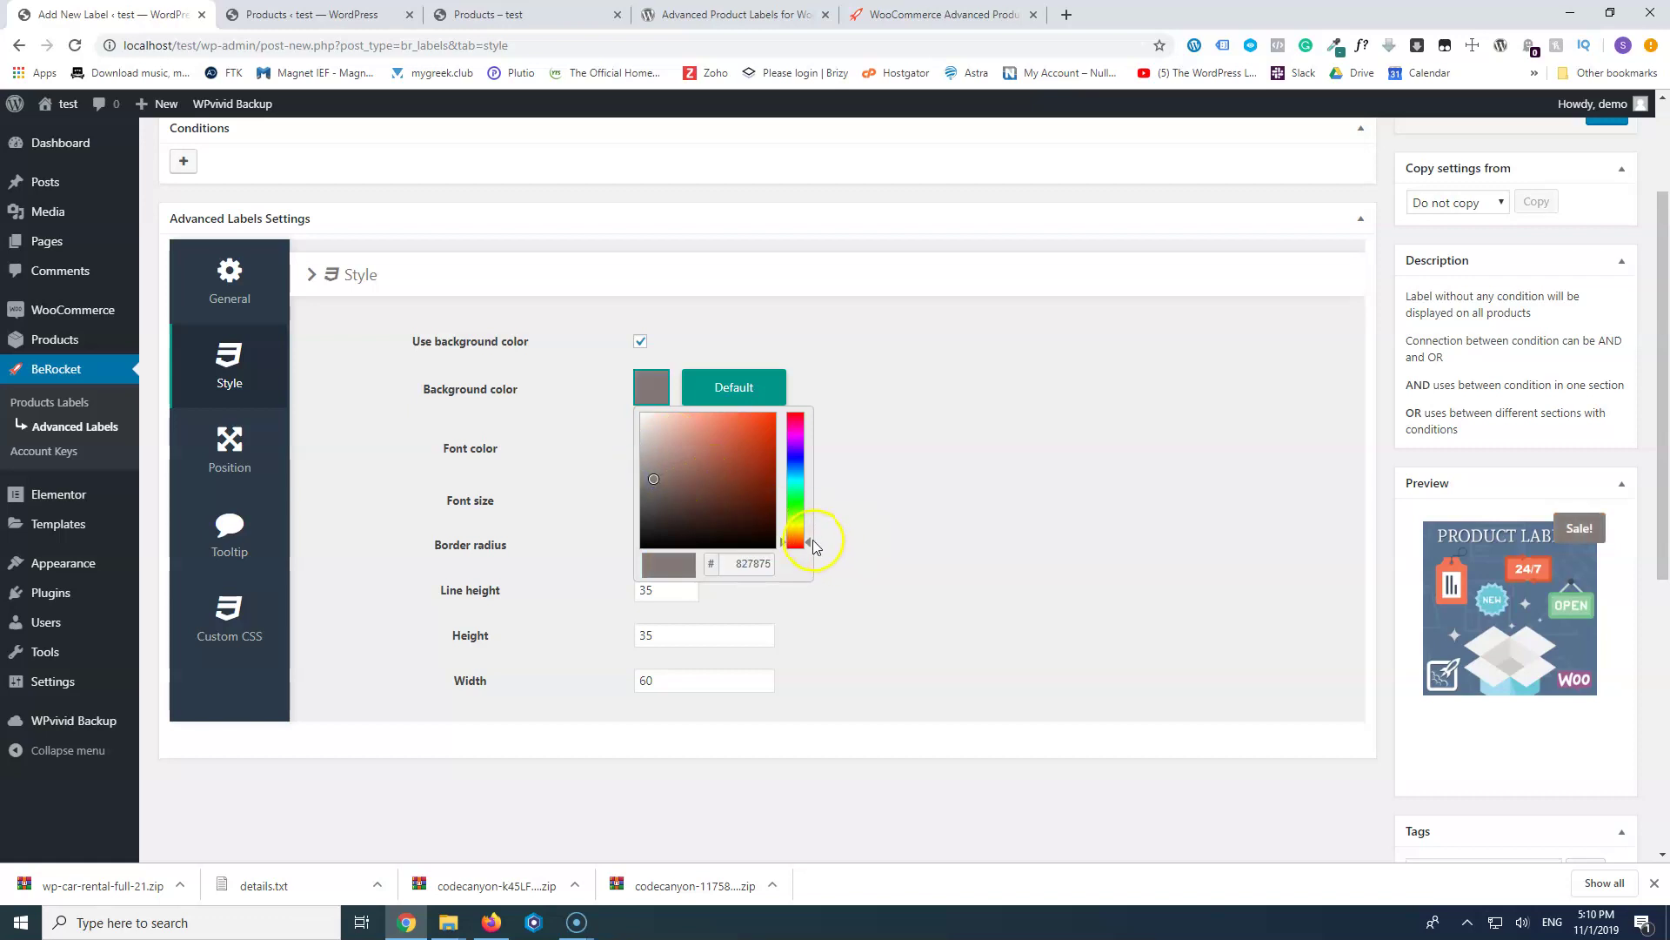
{"action": "left_click_drag", "start_coordinate": [809, 541], "coordinate": [809, 521]}
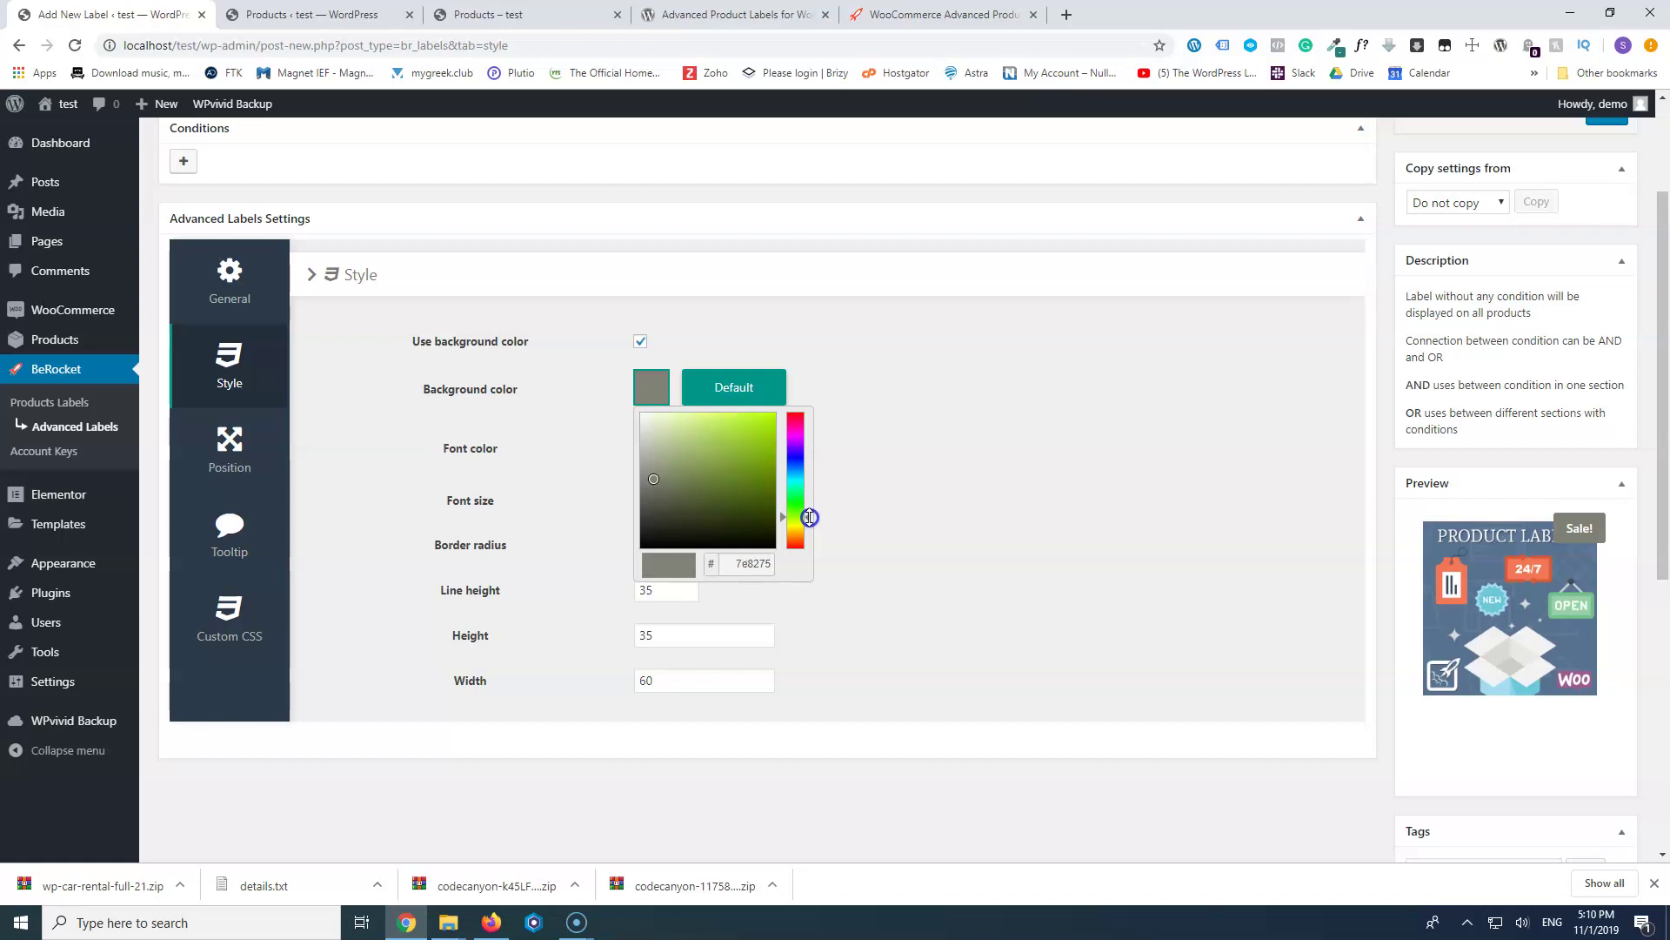
{"action": "left_click", "coordinate": [885, 443]}
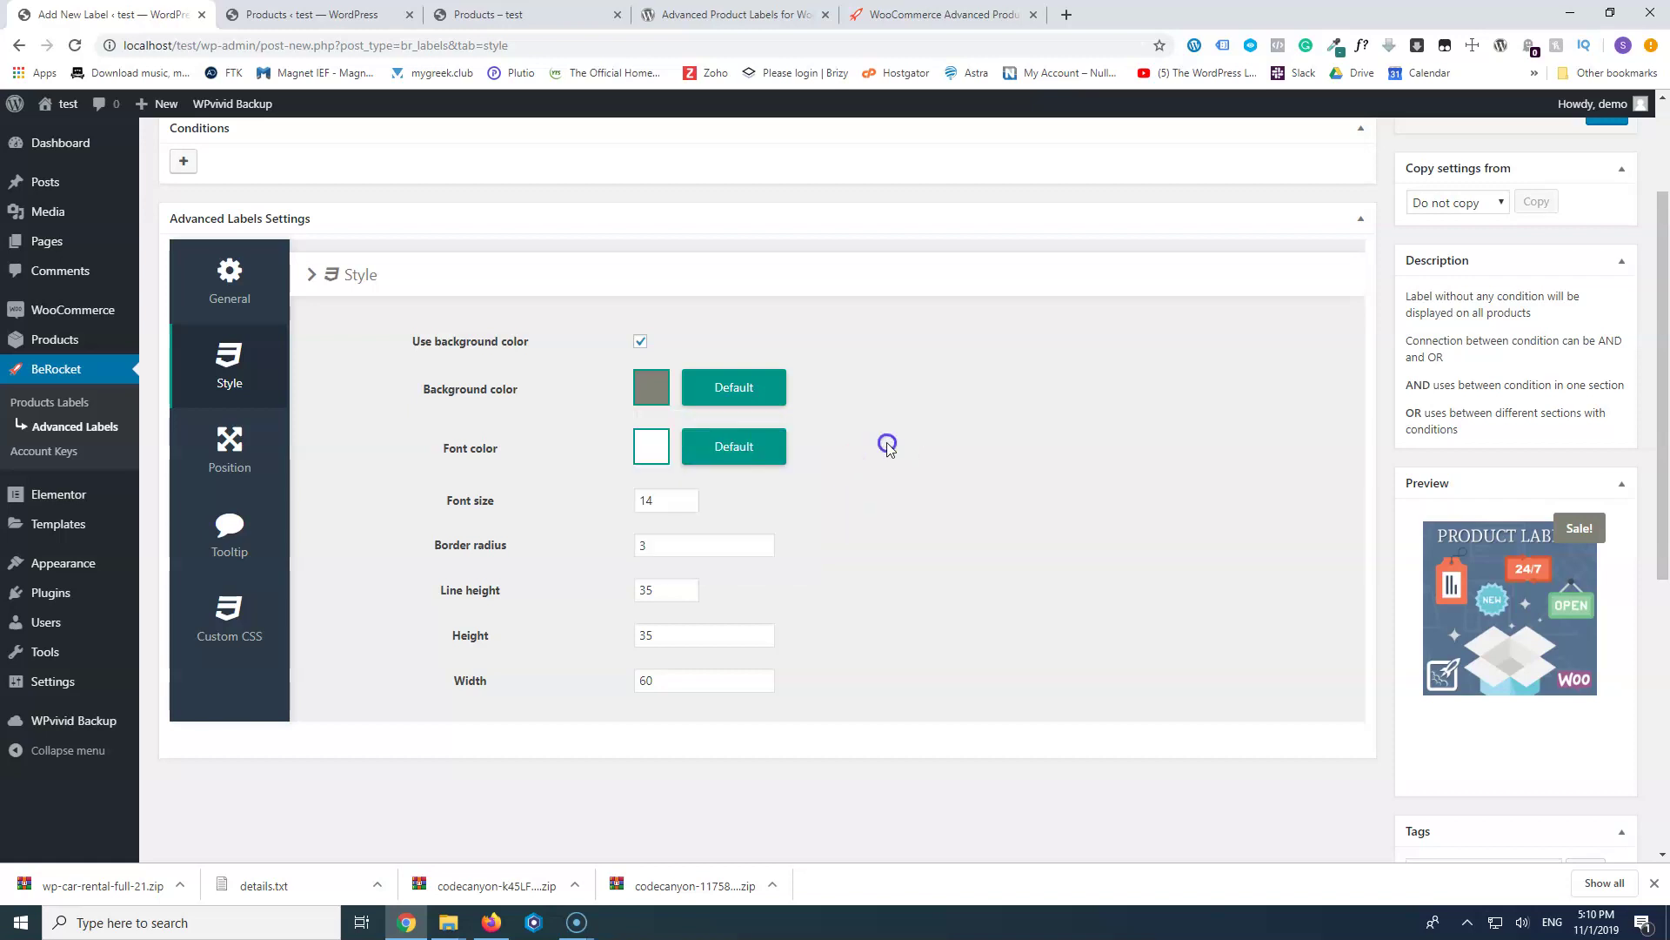
{"action": "left_click", "coordinate": [654, 392]}
{"action": "mouse_move", "coordinate": [760, 512]}
{"action": "left_mouse_down"}
{"action": "mouse_move", "coordinate": [728, 451]}
{"action": "mouse_move", "coordinate": [750, 441]}
{"action": "left_mouse_up"}
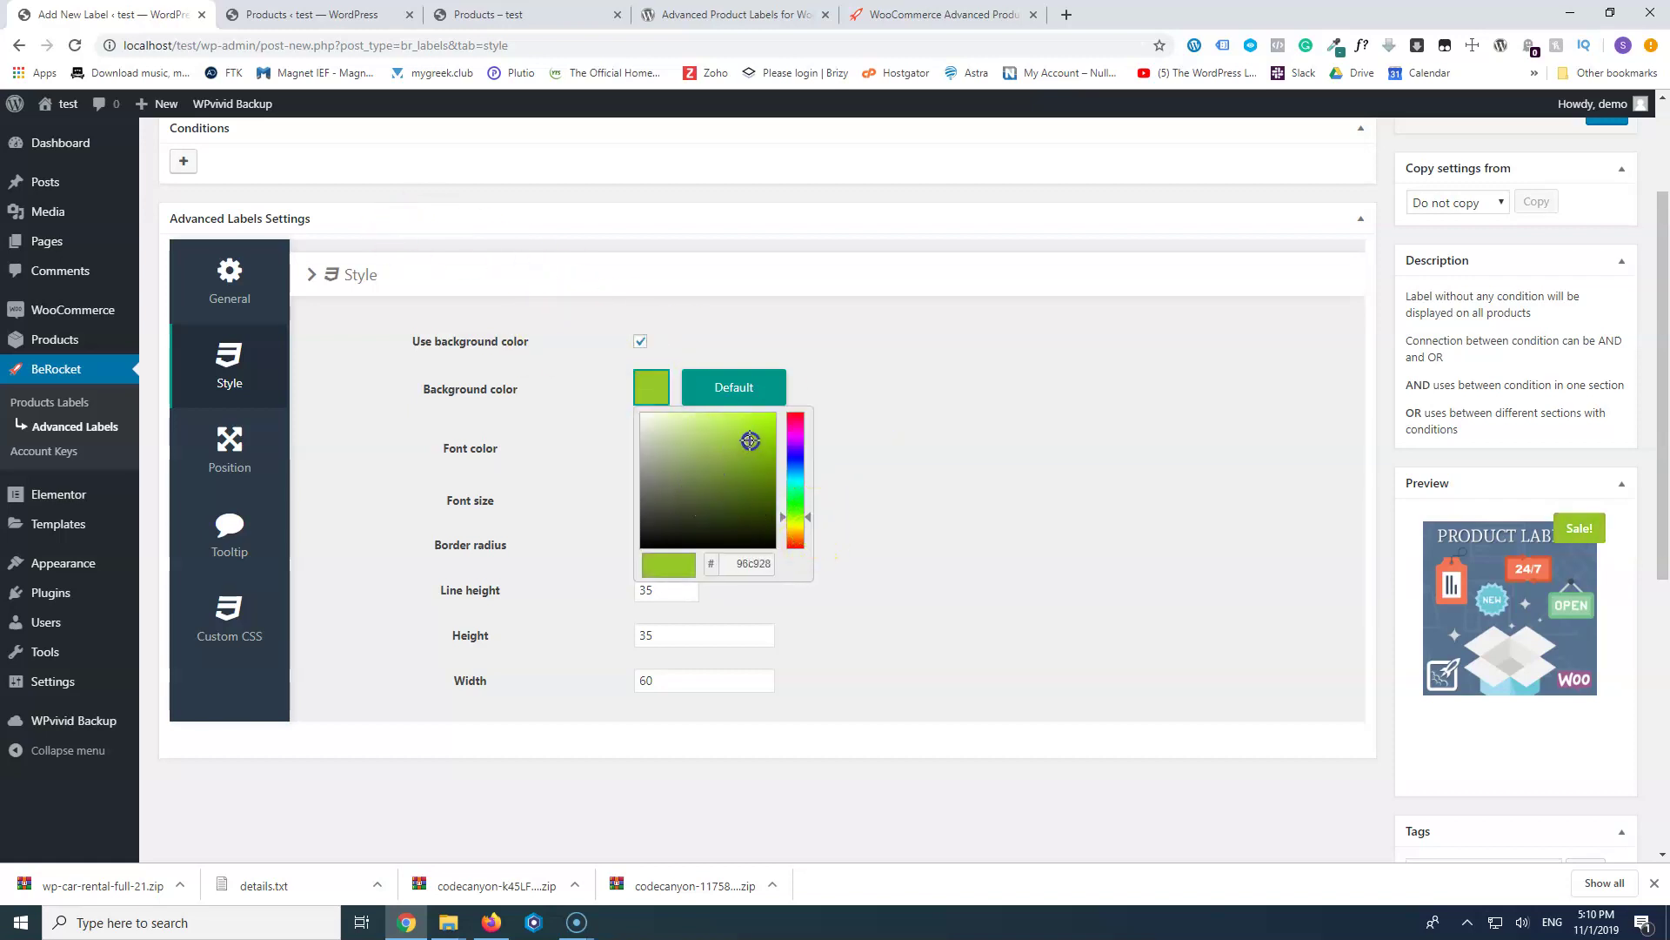
{"action": "left_click", "coordinate": [929, 361]}
- Set the Sale label's font color to black and its font size to 12
{"action": "left_click", "coordinate": [652, 446]}
{"action": "left_click", "coordinate": [649, 543]}
{"action": "left_click_drag", "start_coordinate": [638, 574], "coordinate": [601, 638]}
{"action": "left_click", "coordinate": [548, 517]}
{"action": "left_click_drag", "start_coordinate": [668, 502], "coordinate": [603, 505]}
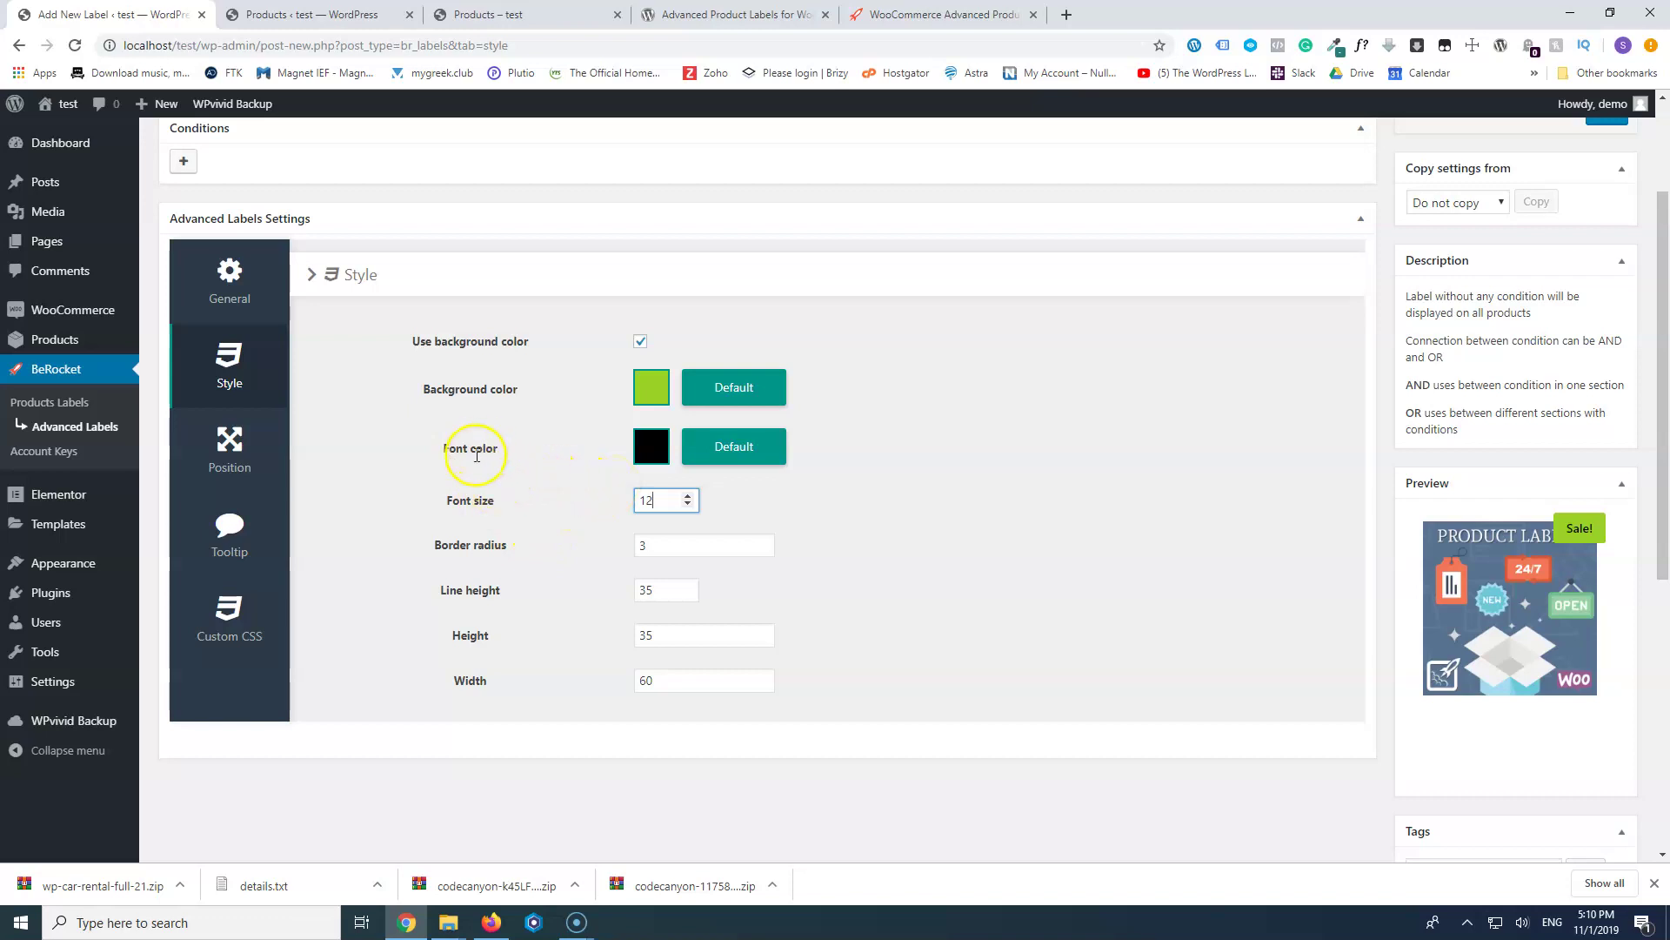
- Set the Sale label's position on the product image to Left
{"action": "left_click", "coordinate": [229, 448]}
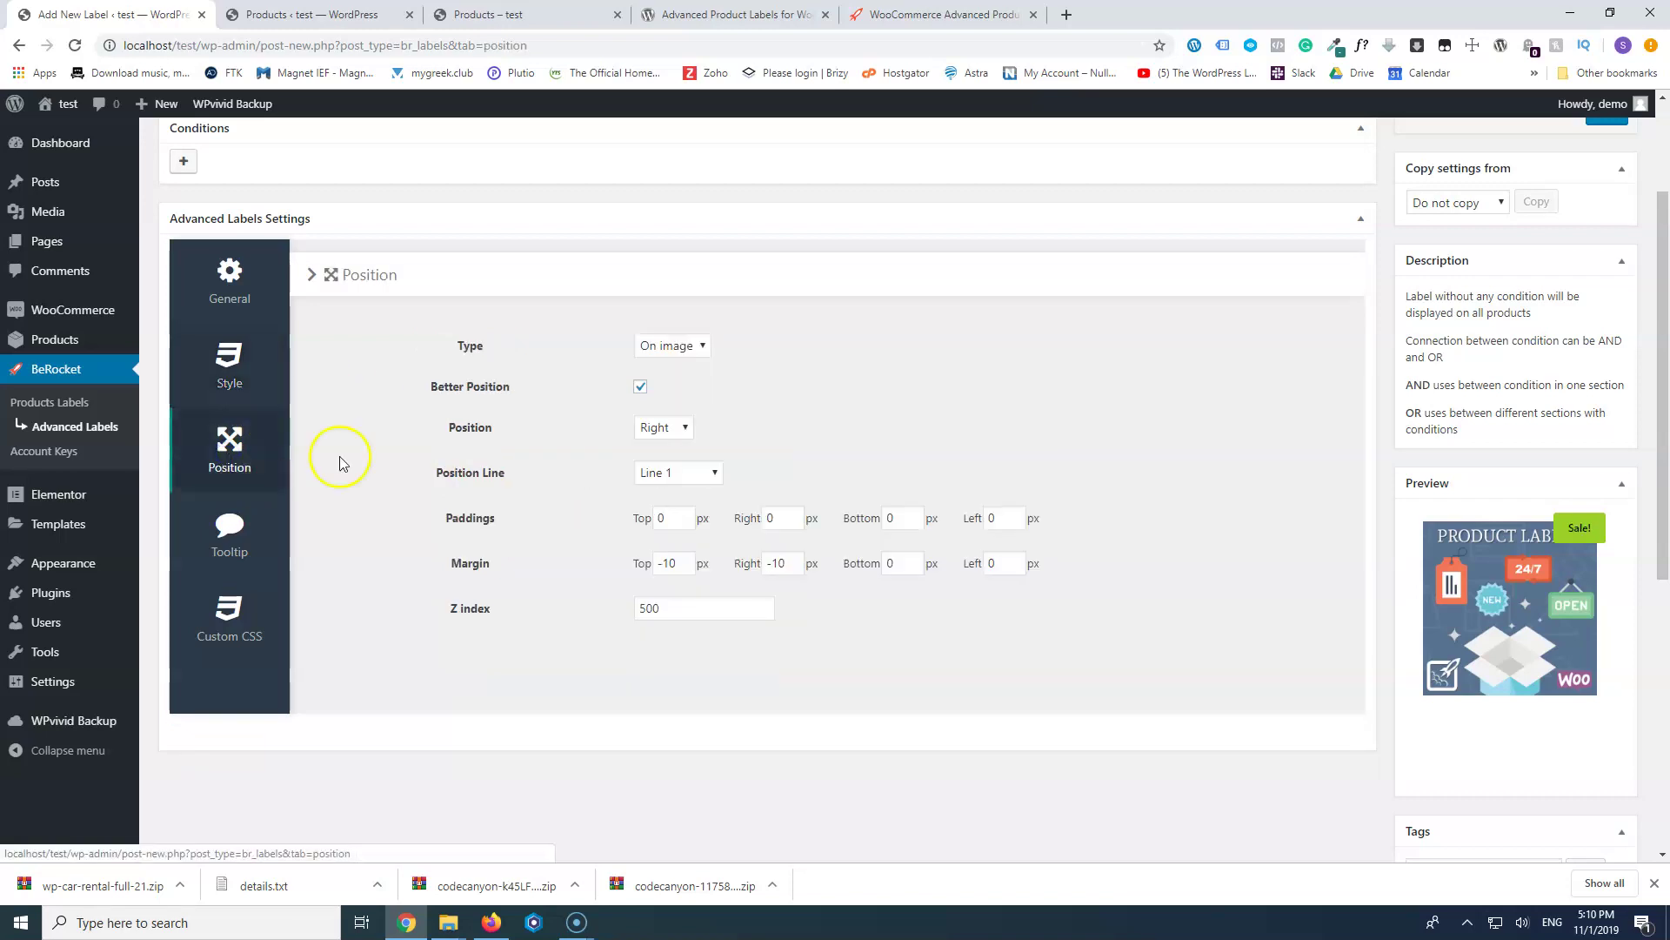
{"action": "left_click", "coordinate": [665, 426]}
{"action": "left_click", "coordinate": [666, 453]}
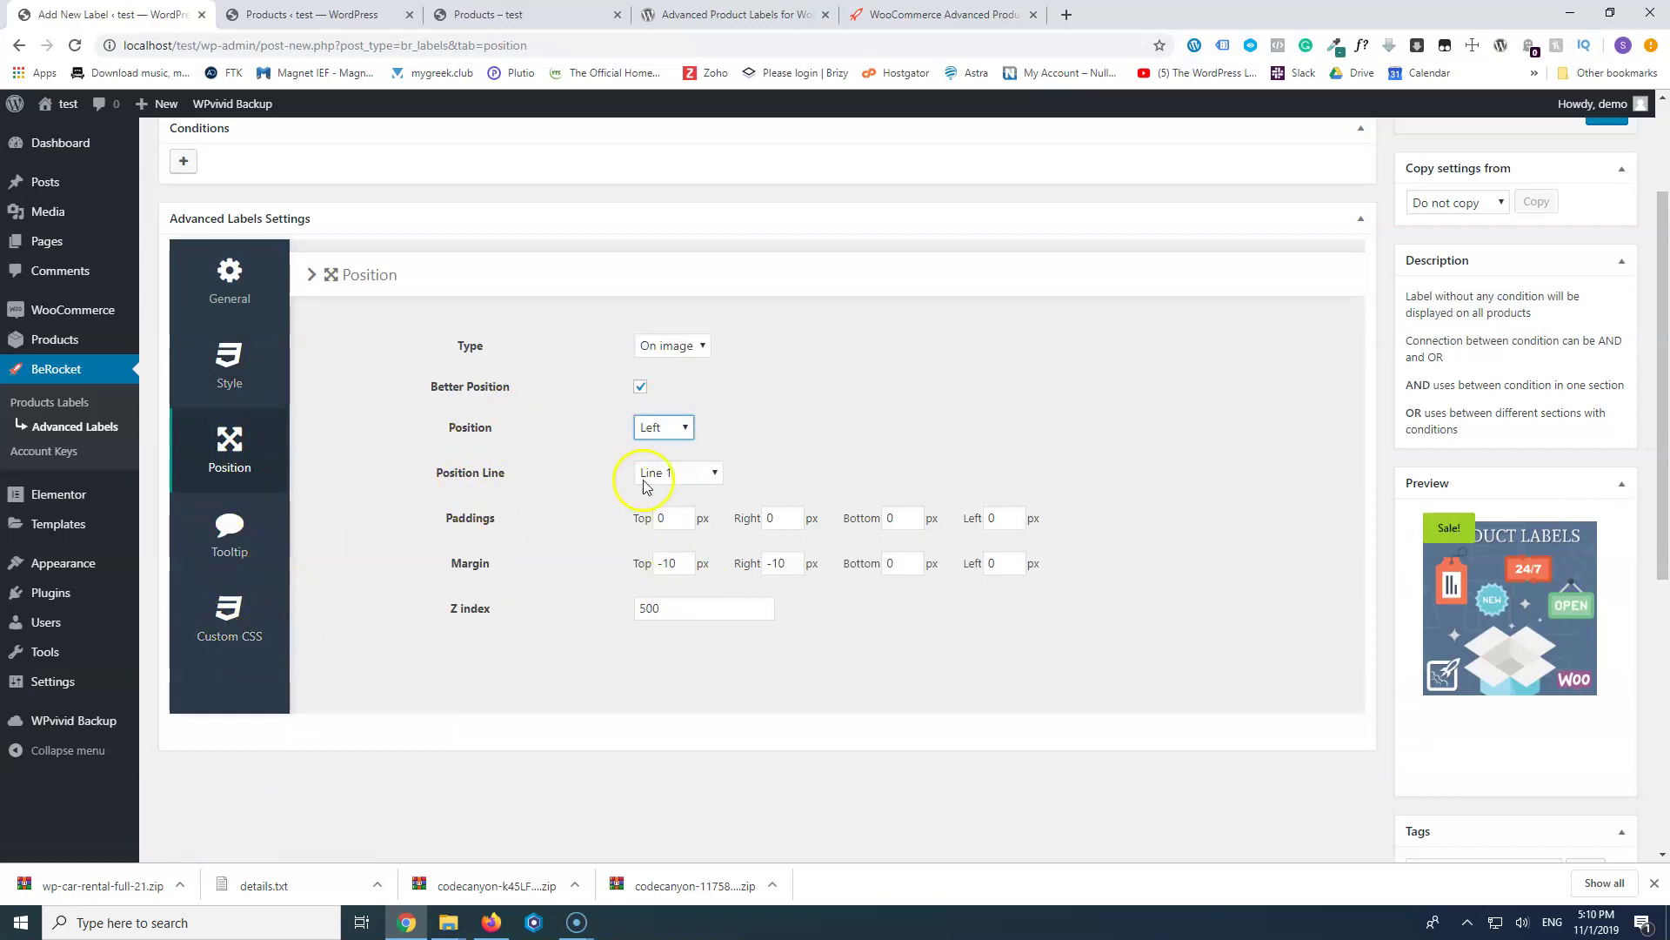
- Add an On Sale condition to the Sale label with Is on sale set to Yes
{"action": "scroll", "coordinate": [916, 503], "scroll_direction": "up", "scroll_amount": 2}
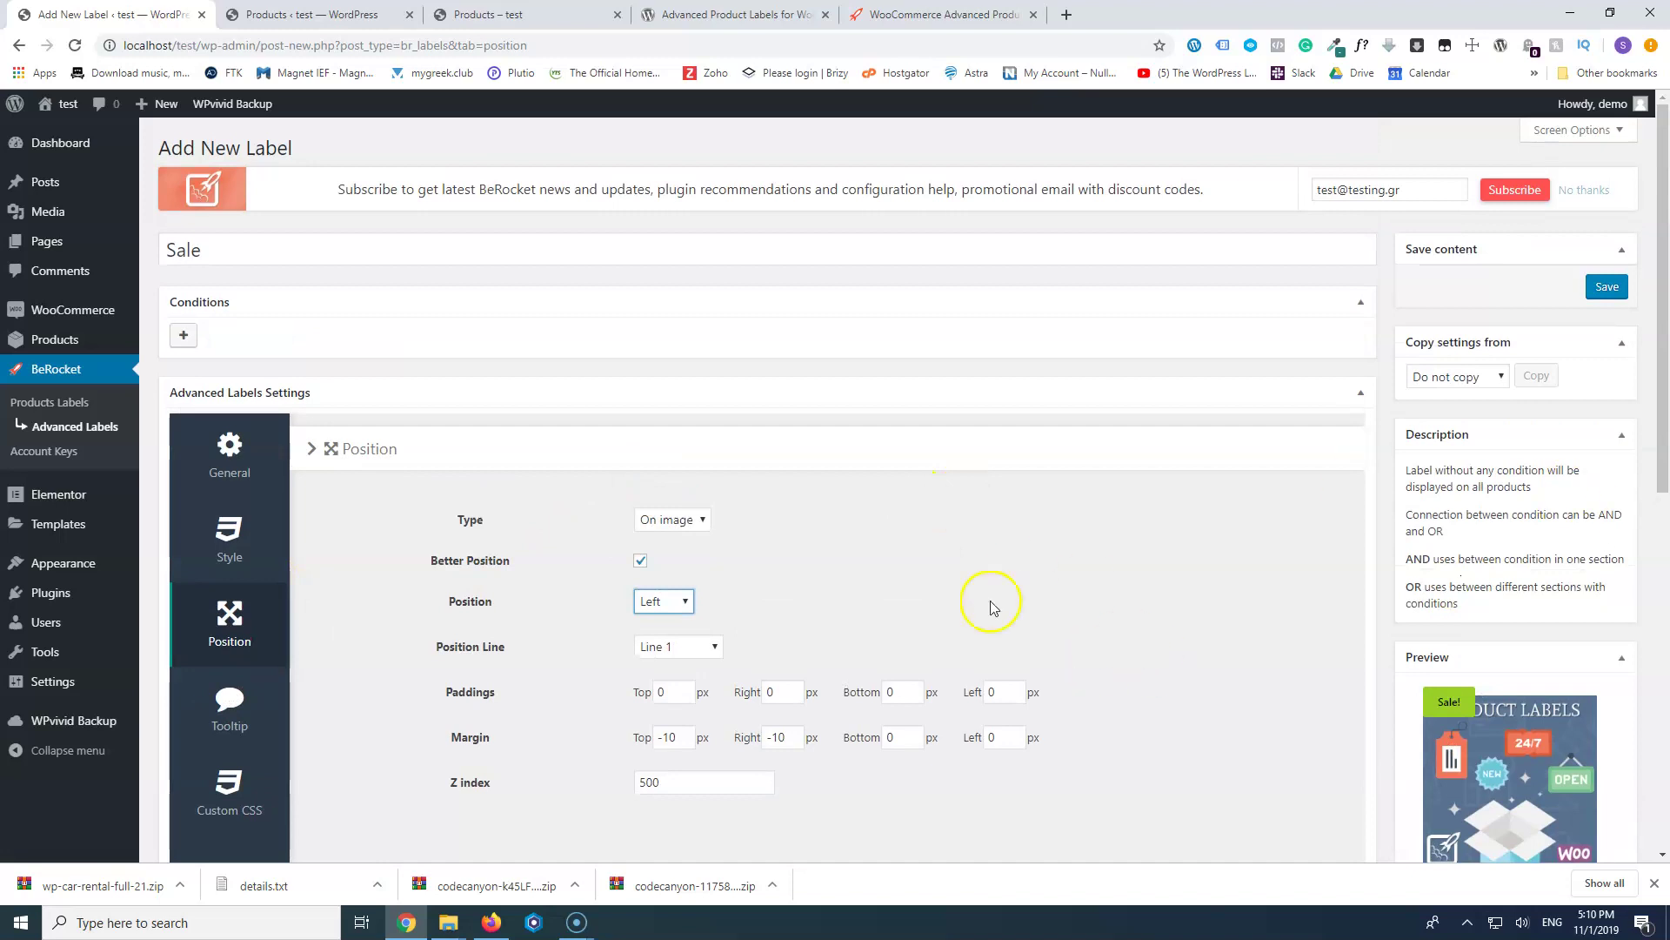
{"action": "left_click", "coordinate": [186, 337]}
{"action": "left_click", "coordinate": [244, 350]}
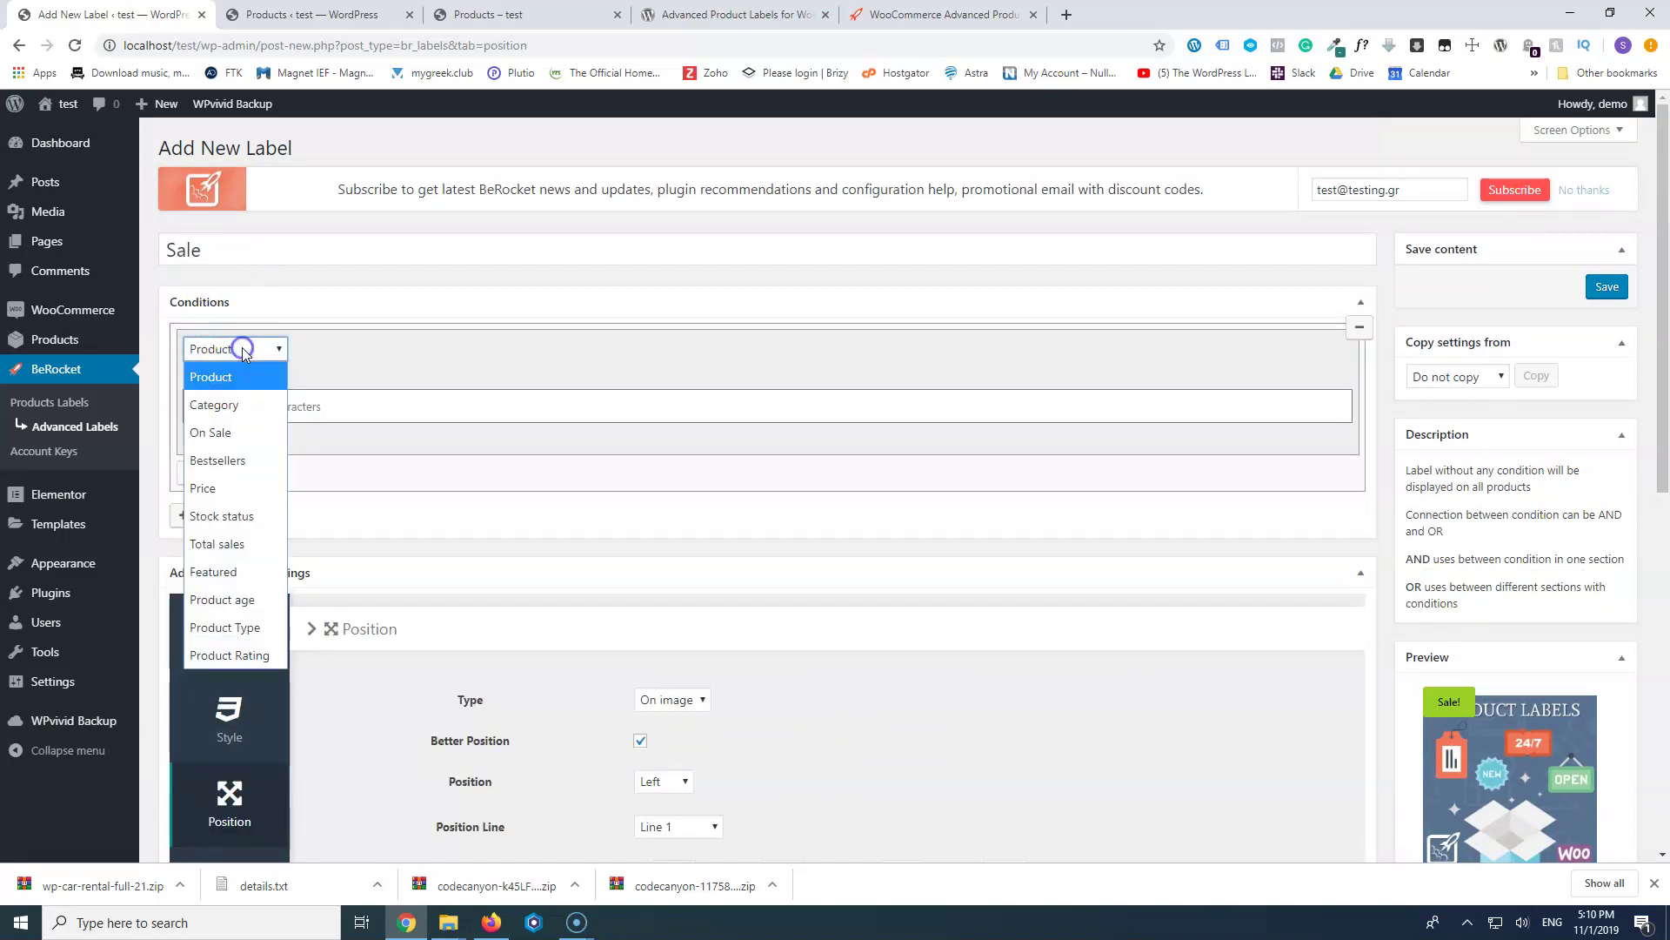
{"action": "left_click", "coordinate": [212, 433]}
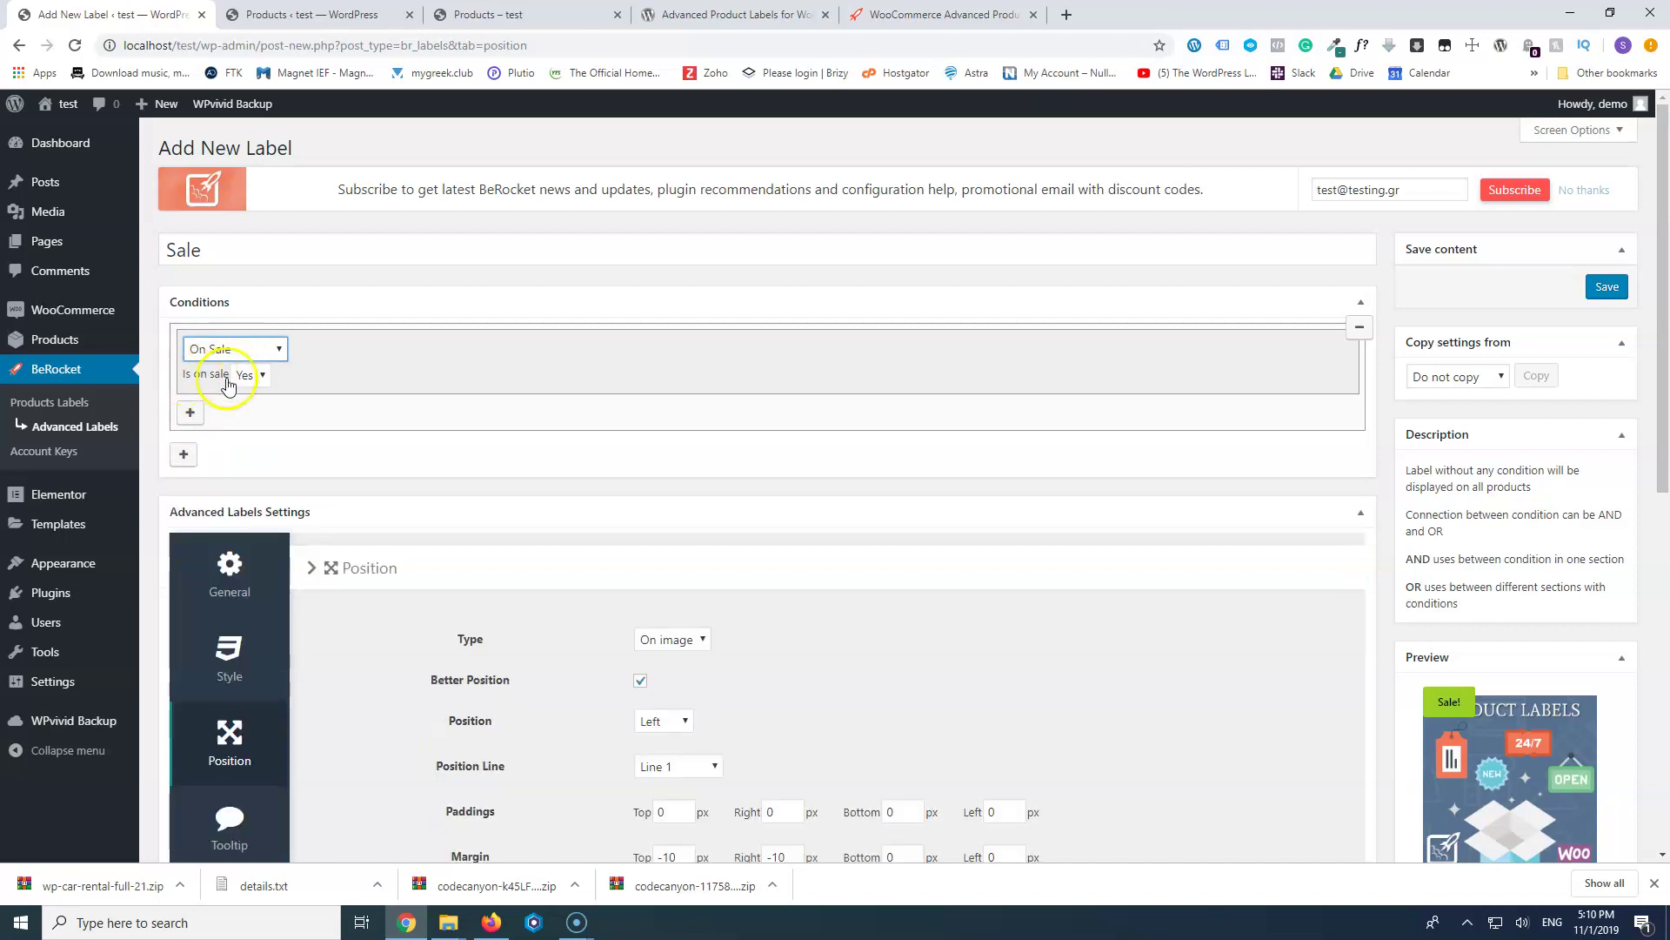
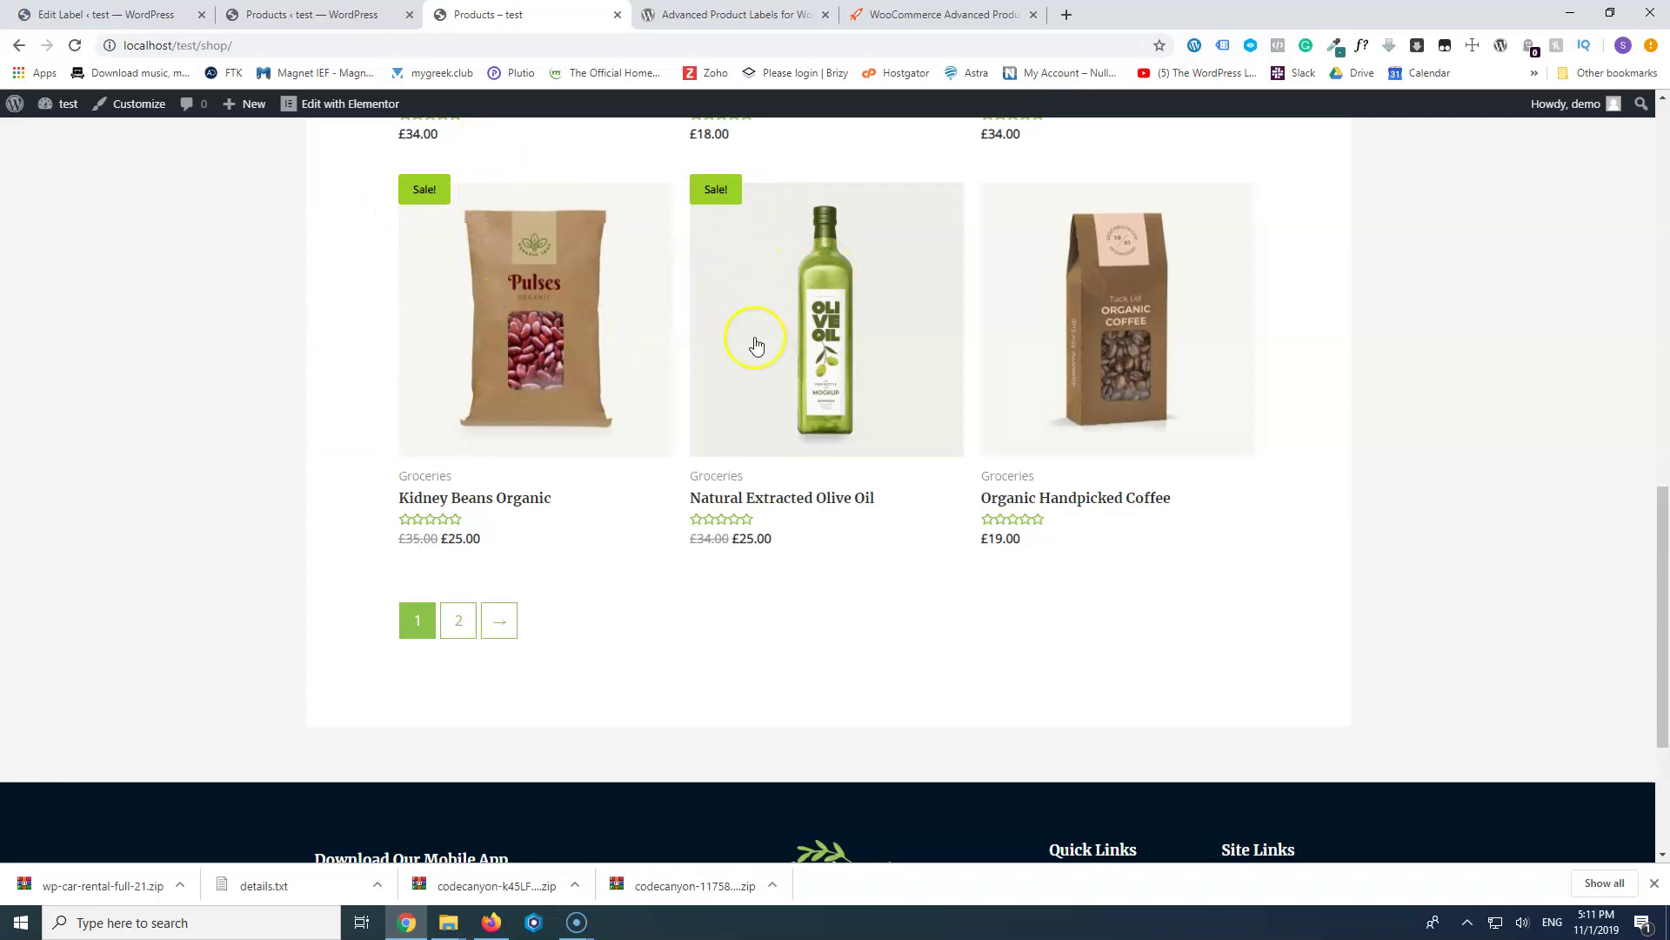
- Add an AND condition to the Sale label for Product age Equal or less 30 days, and save it
{"action": "left_click", "coordinate": [104, 14]}
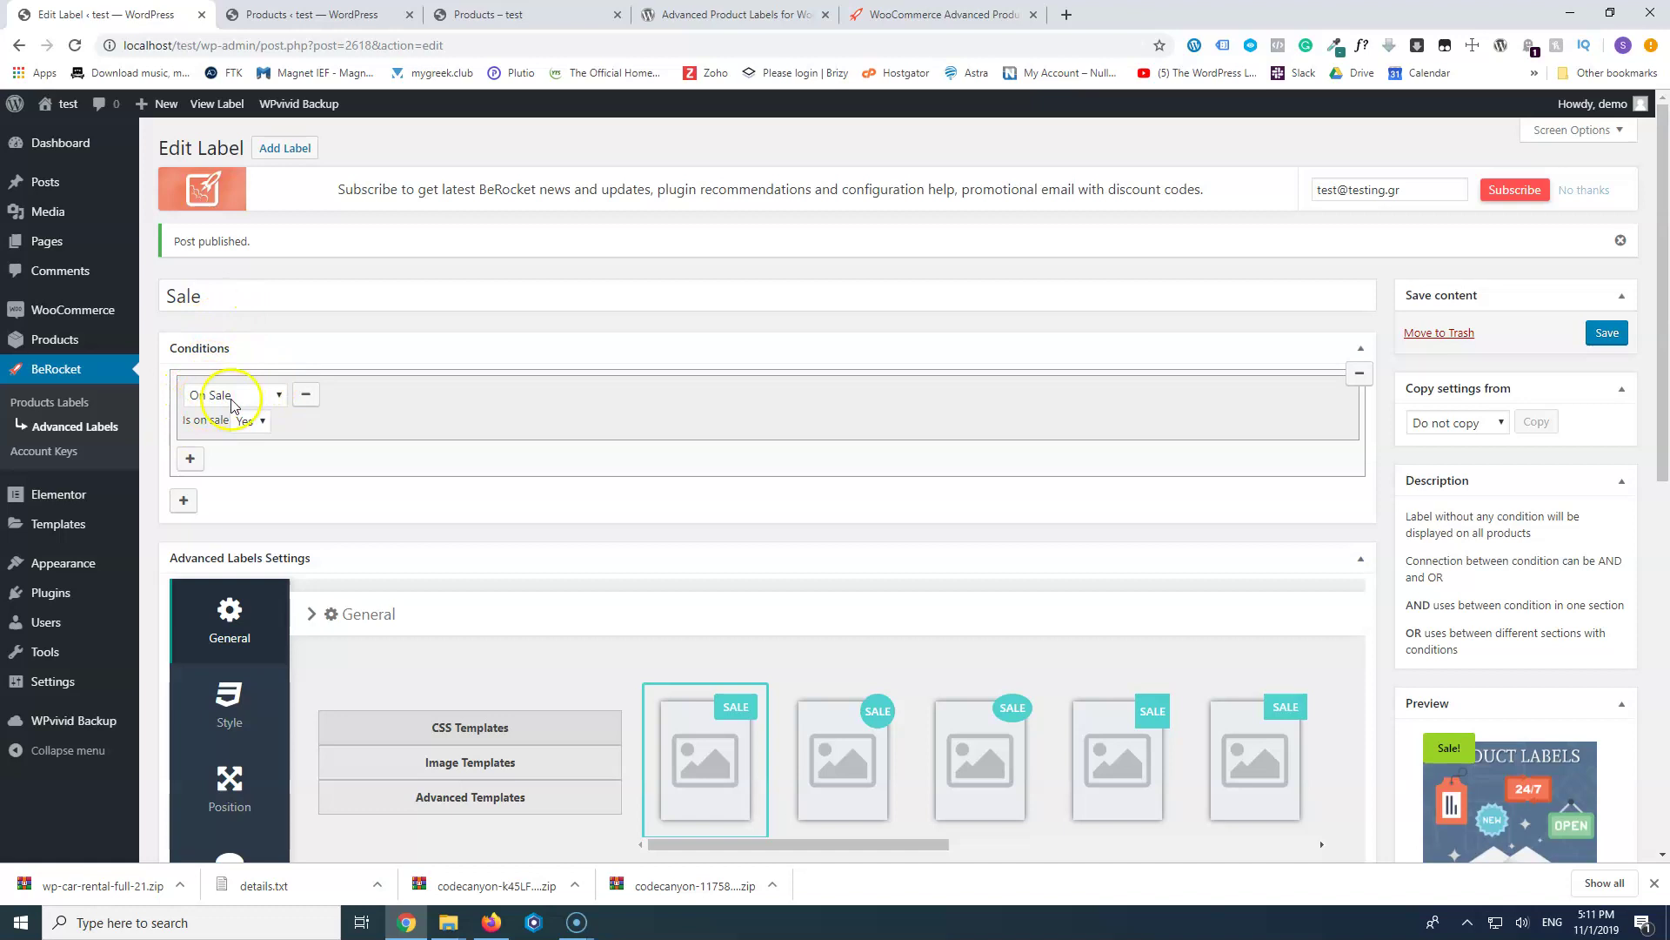
{"action": "left_click", "coordinate": [190, 459]}
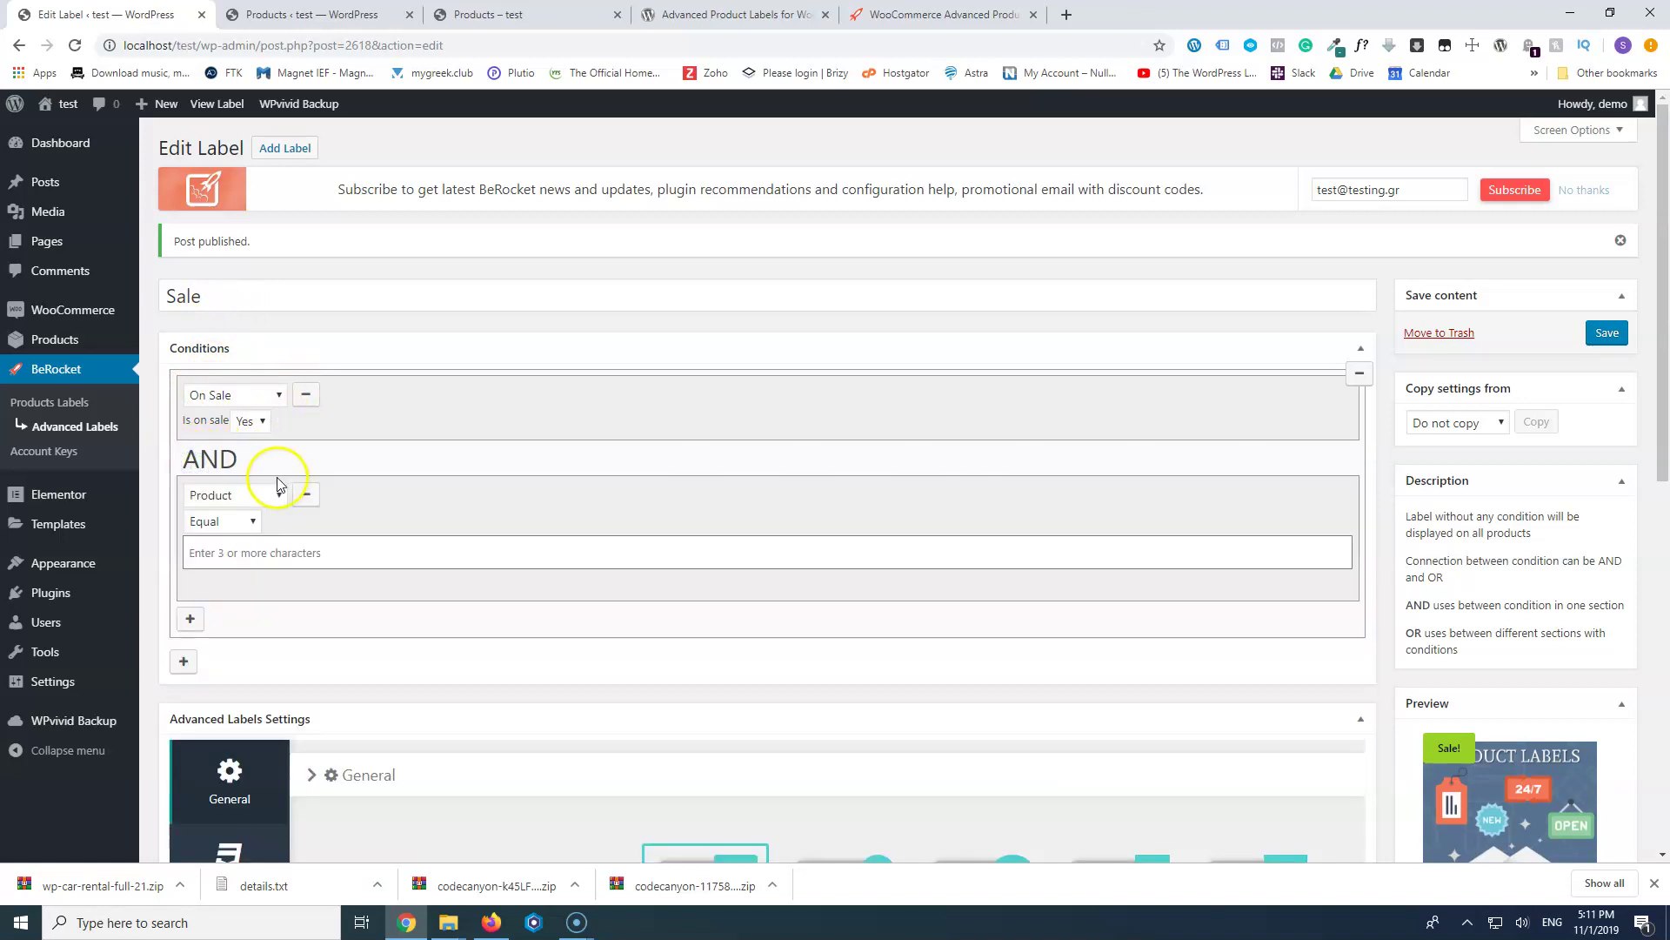
{"action": "left_click", "coordinate": [250, 493]}
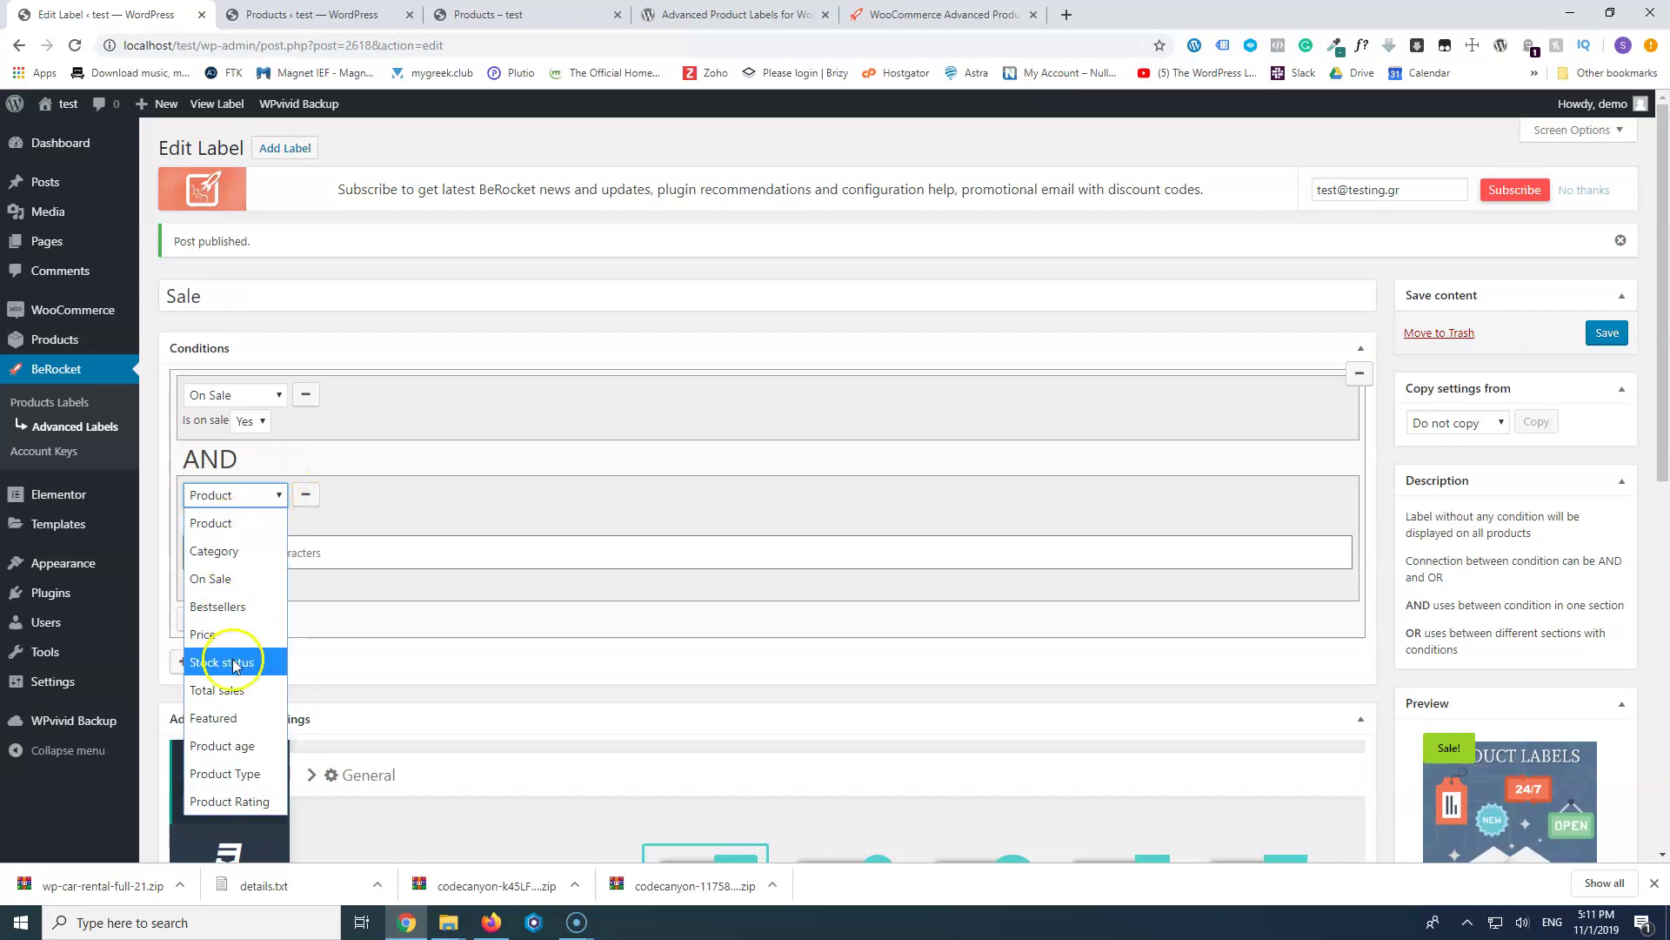
{"action": "left_click", "coordinate": [250, 746]}
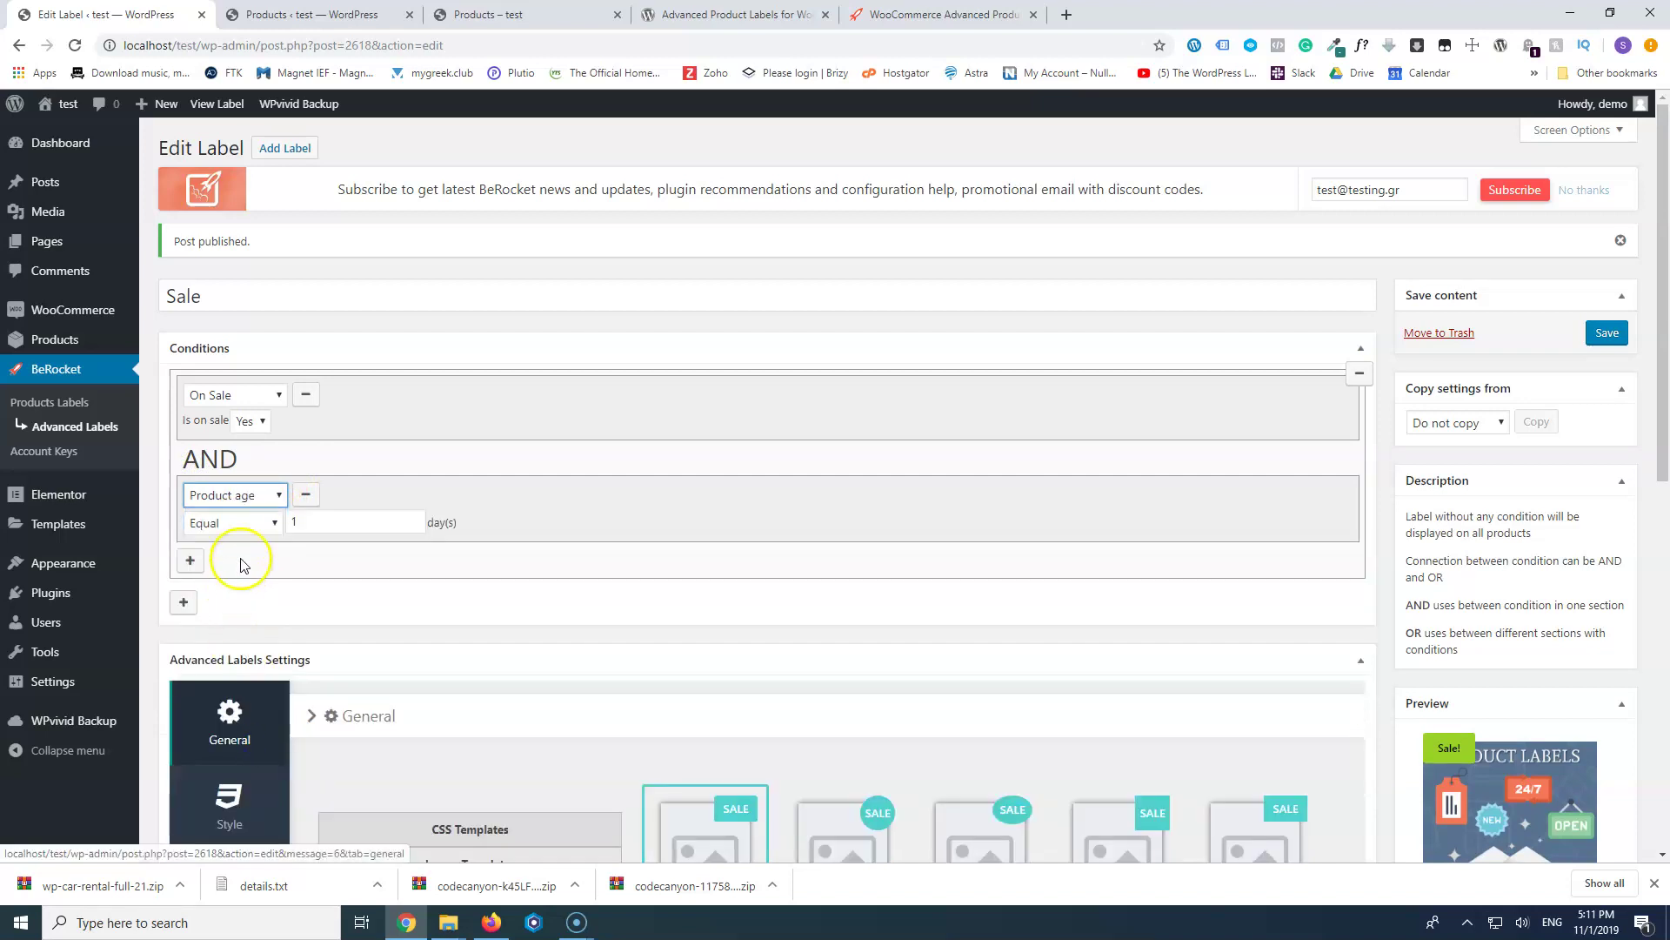
{"action": "left_click", "coordinate": [254, 517]}
{"action": "left_click", "coordinate": [253, 600]}
{"action": "key", "text": "Tab"}
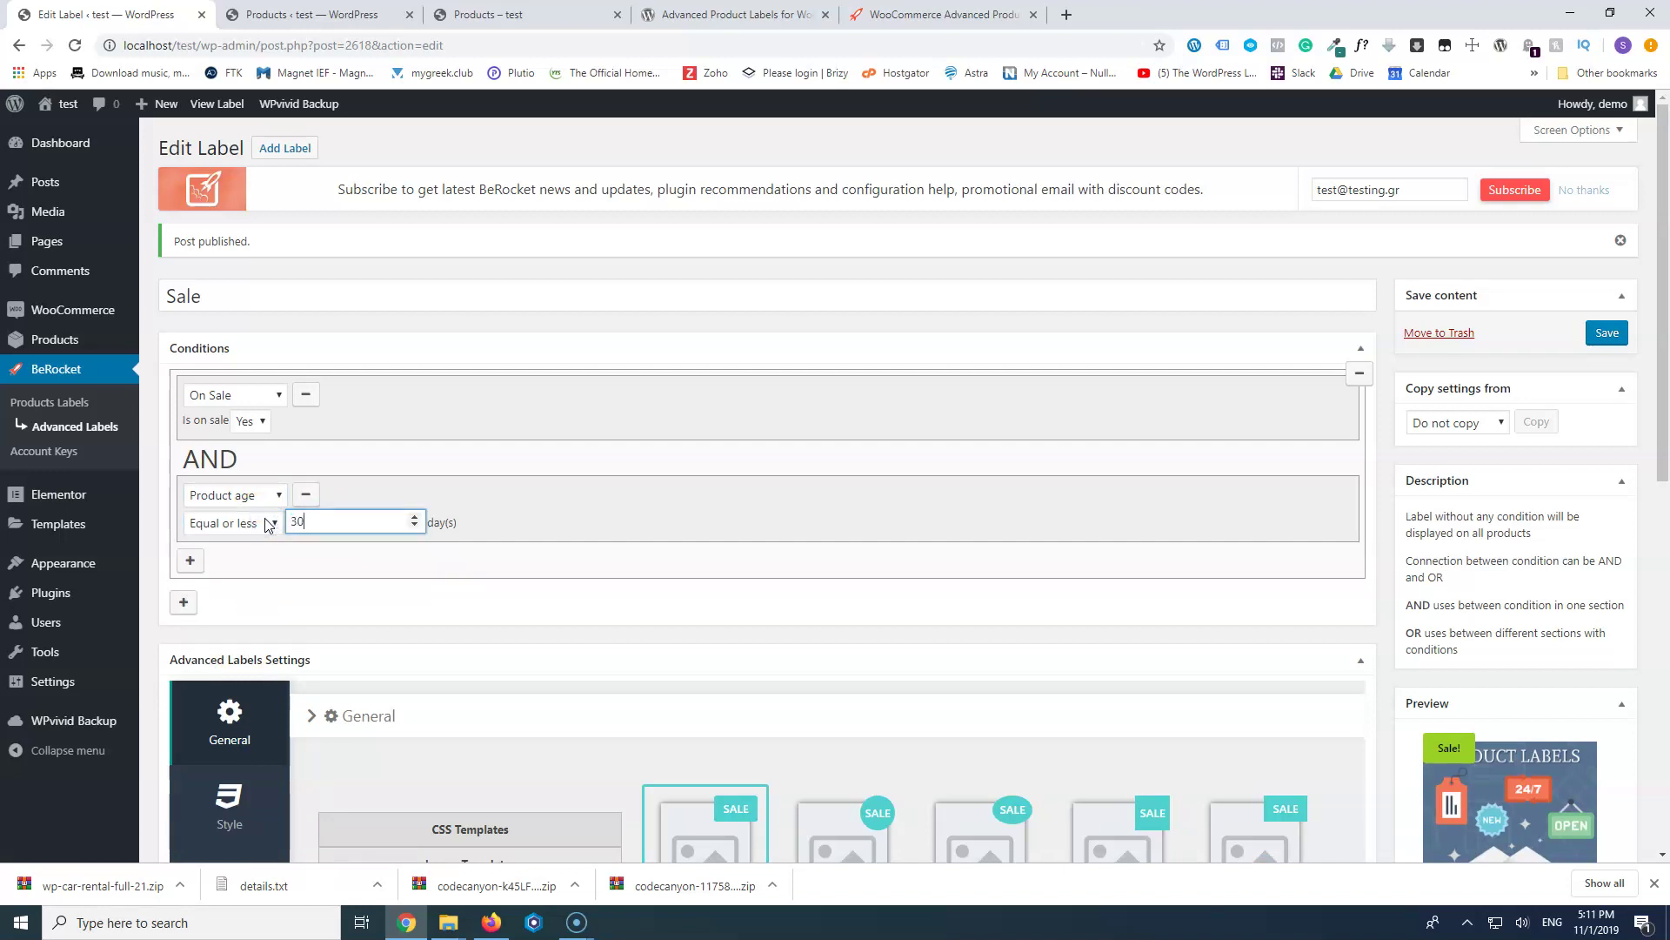
{"action": "type", "text": "30"}
{"action": "left_click", "coordinate": [1607, 332]}
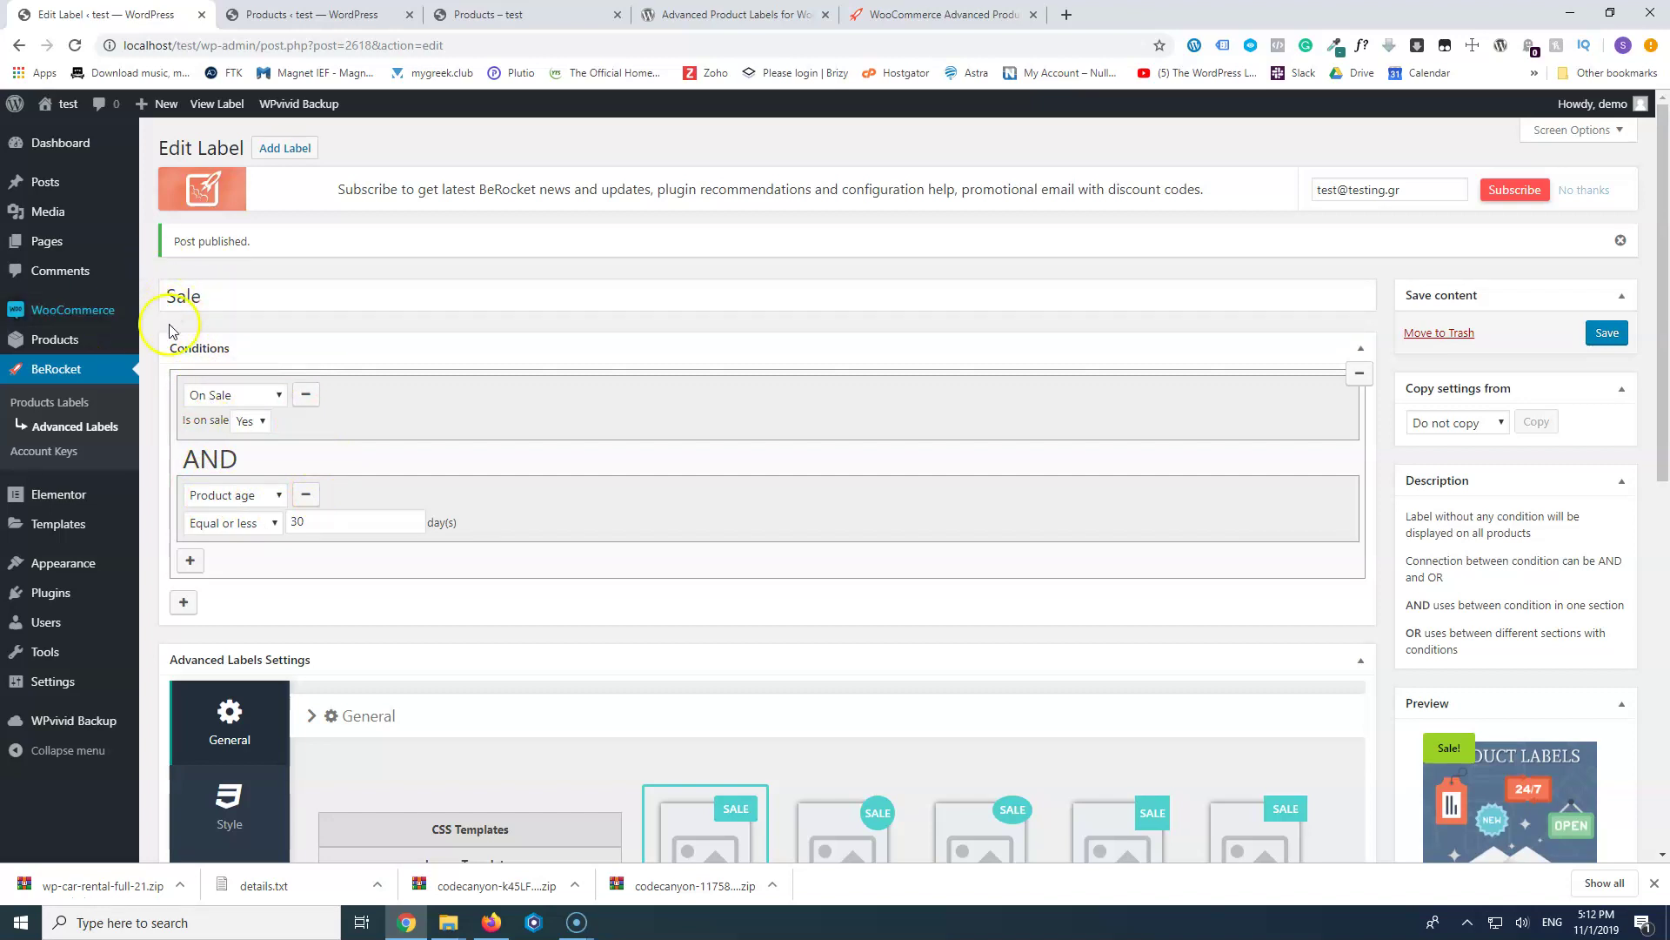
- Reload the shop page to check which products carry the Sale! label, and return to the label's conditions
{"action": "left_click", "coordinate": [340, 15]}
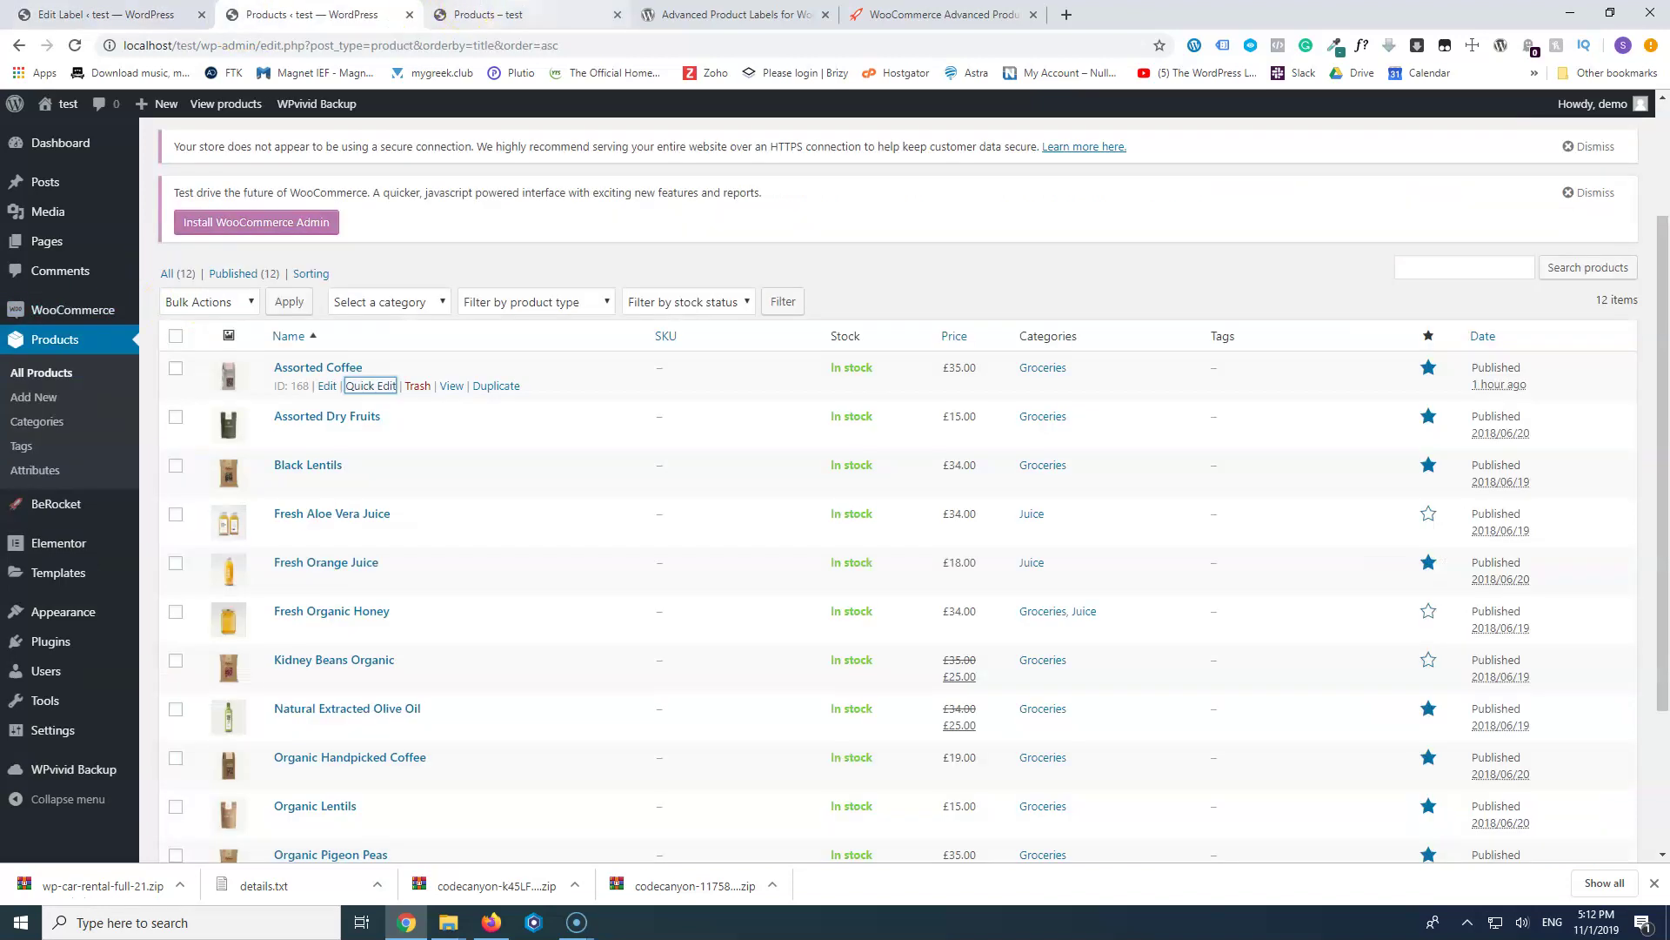
{"action": "left_click", "coordinate": [487, 15]}
{"action": "left_click", "coordinate": [76, 48]}
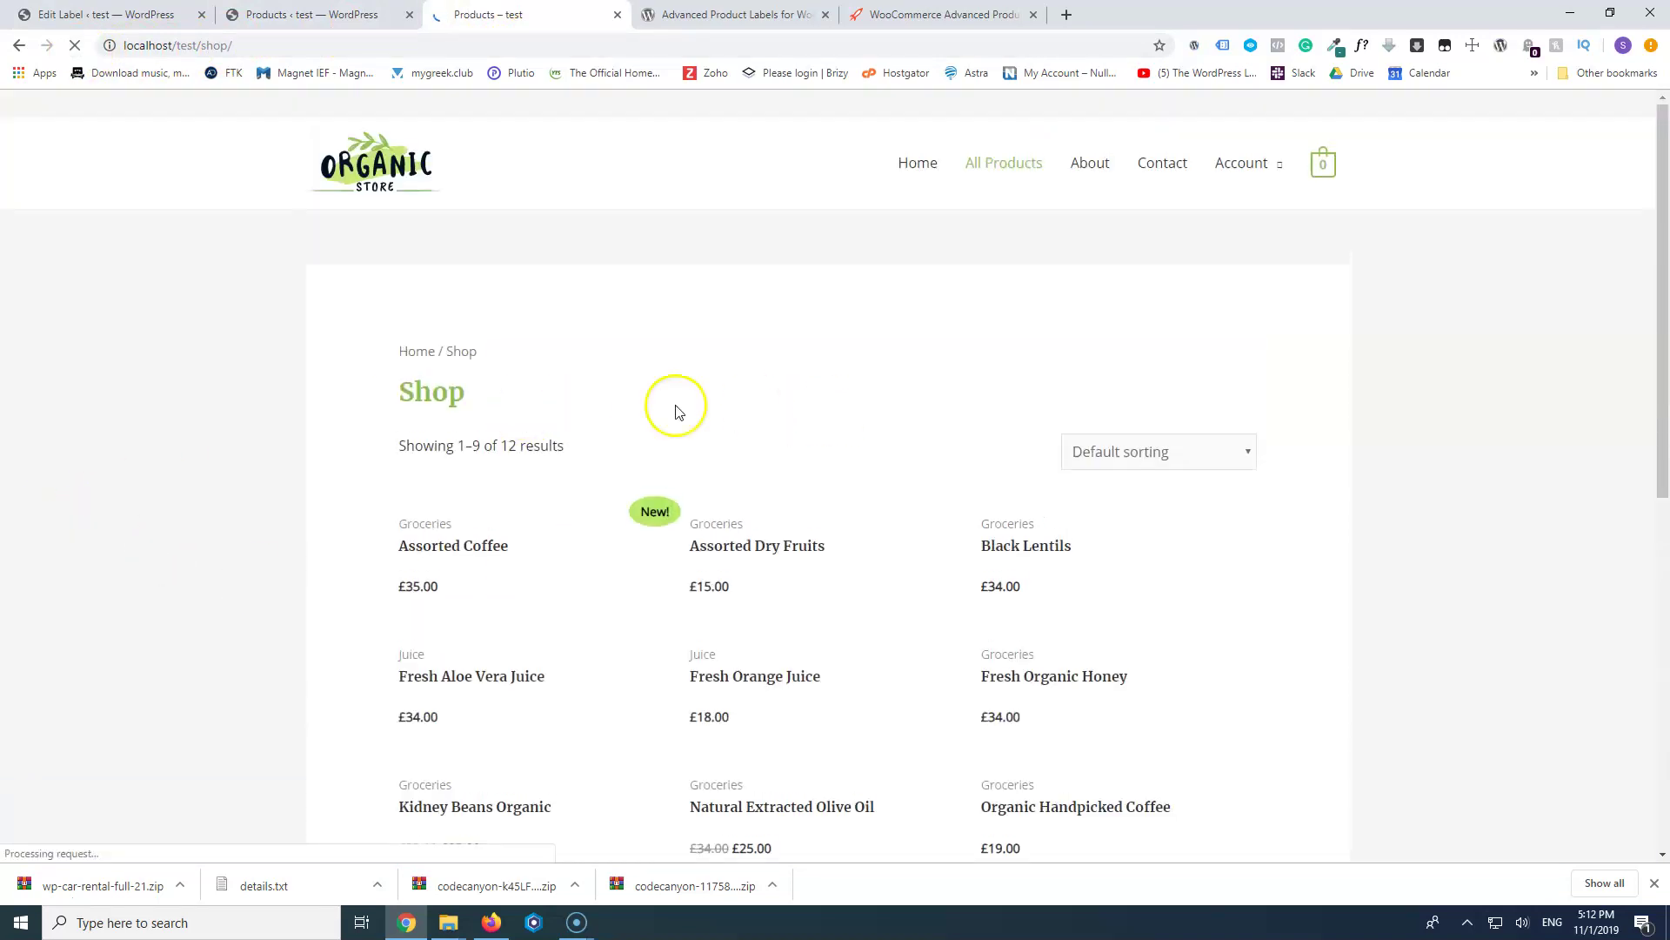
{"action": "scroll", "coordinate": [619, 664], "scroll_direction": "down", "scroll_amount": 5}
{"action": "scroll", "coordinate": [632, 680], "scroll_direction": "down", "scroll_amount": 6}
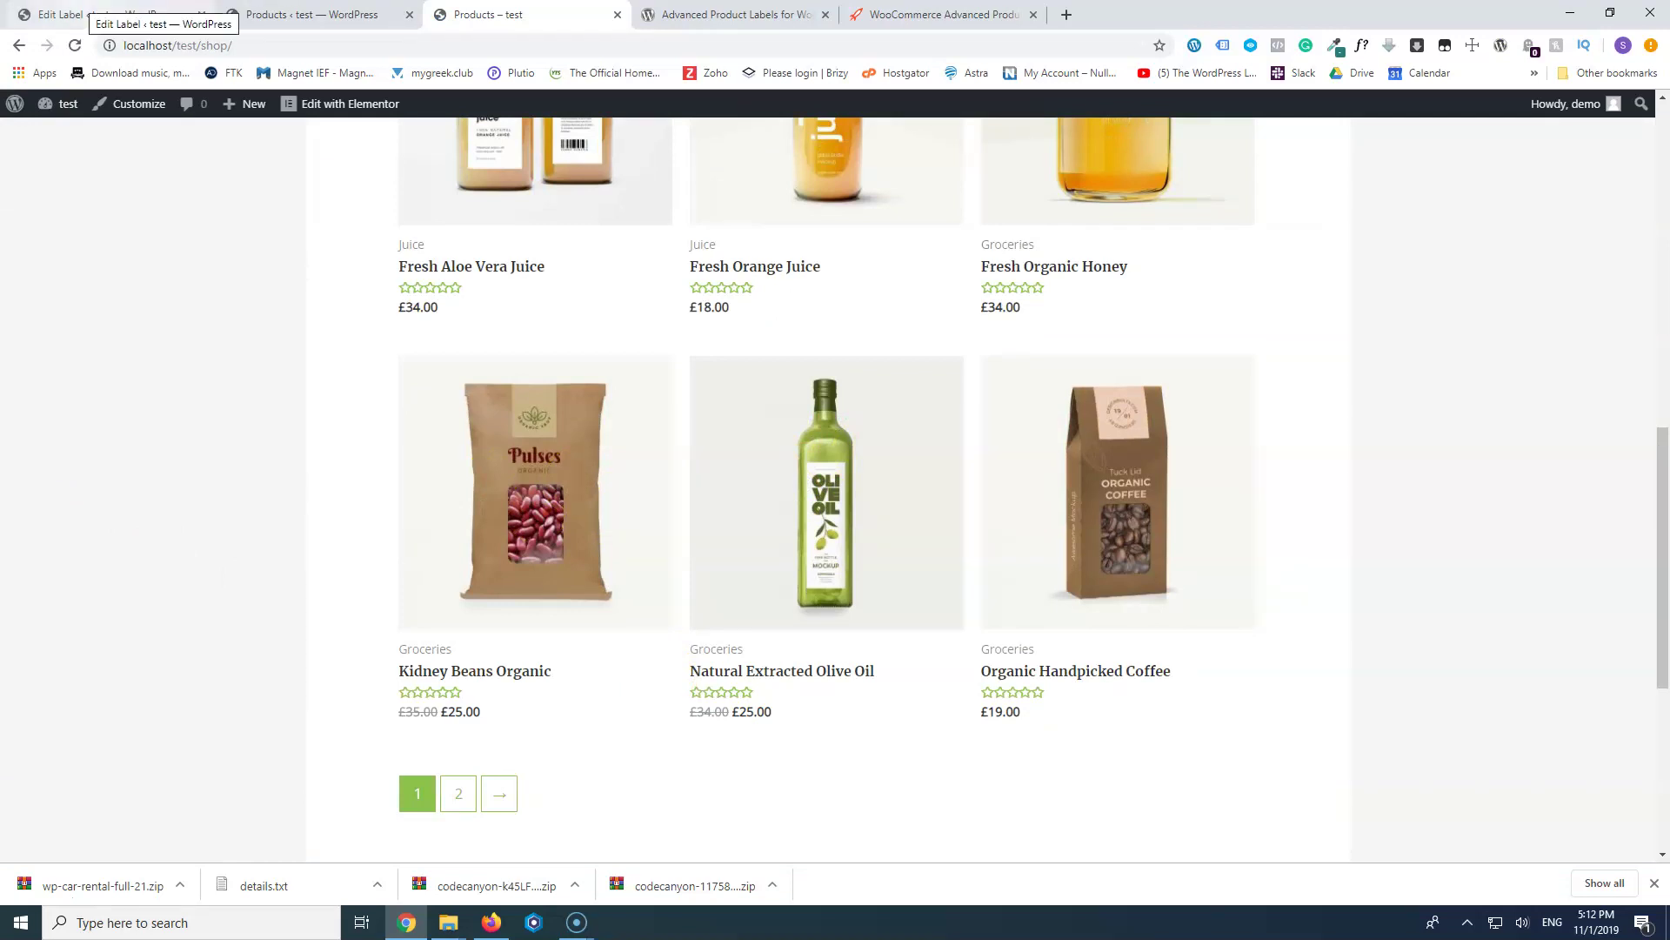
{"action": "left_click", "coordinate": [103, 14]}
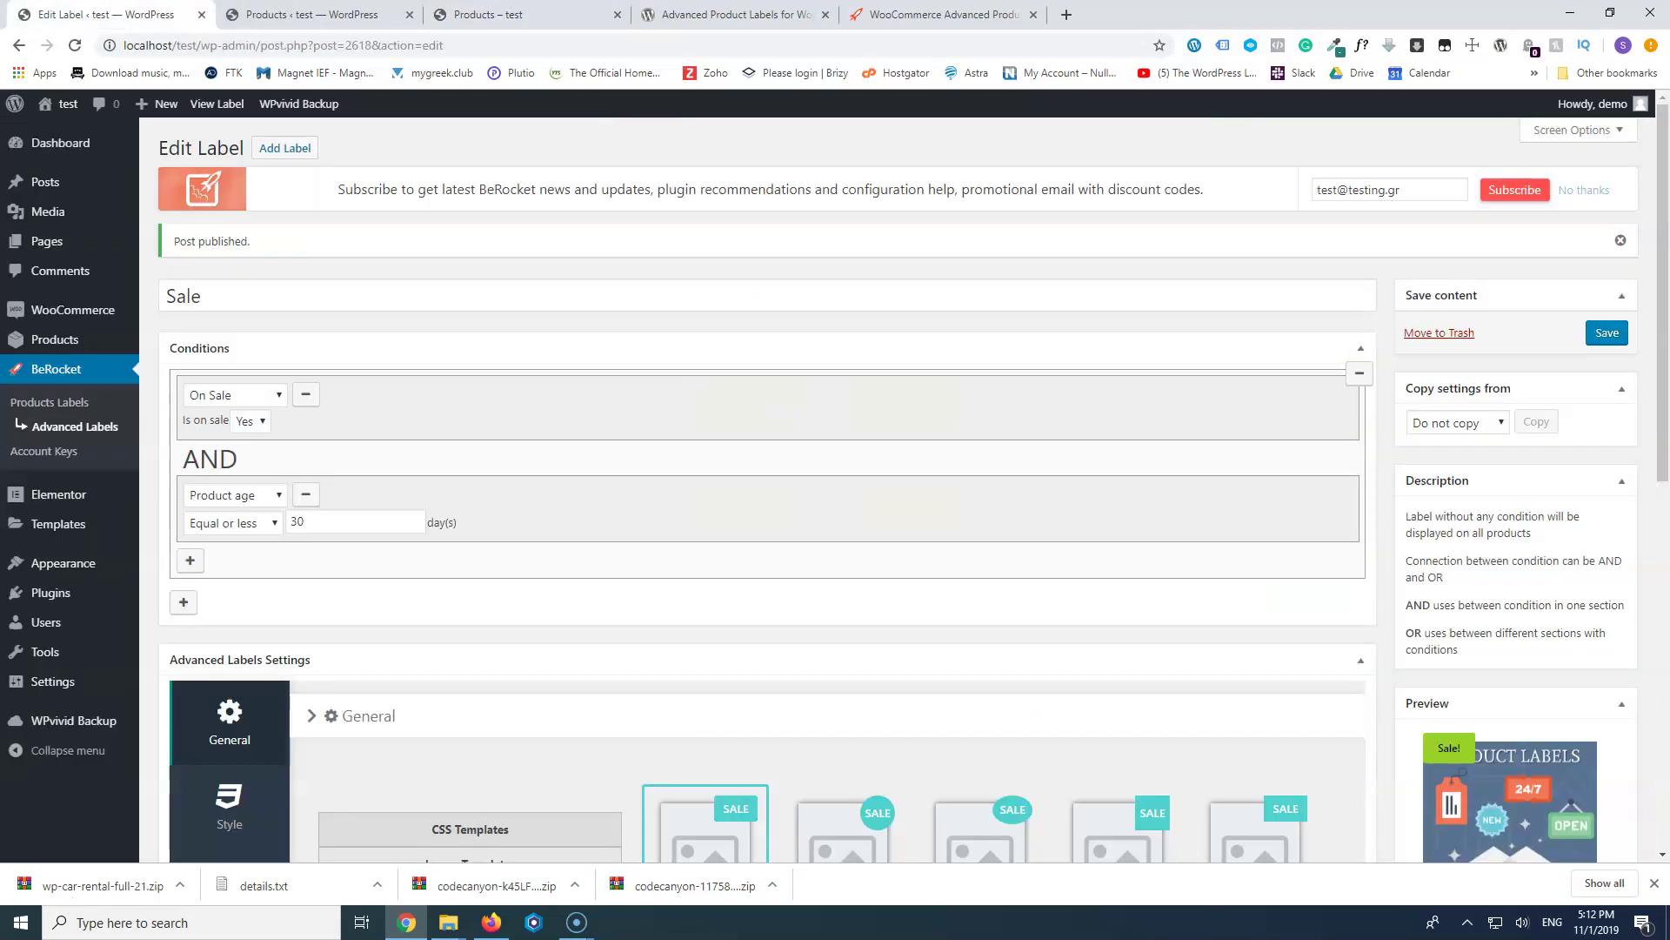
- Replace the AND product age condition with an OR condition for Product age Equal or less 30 days, and save the label
{"action": "left_click", "coordinate": [306, 495]}
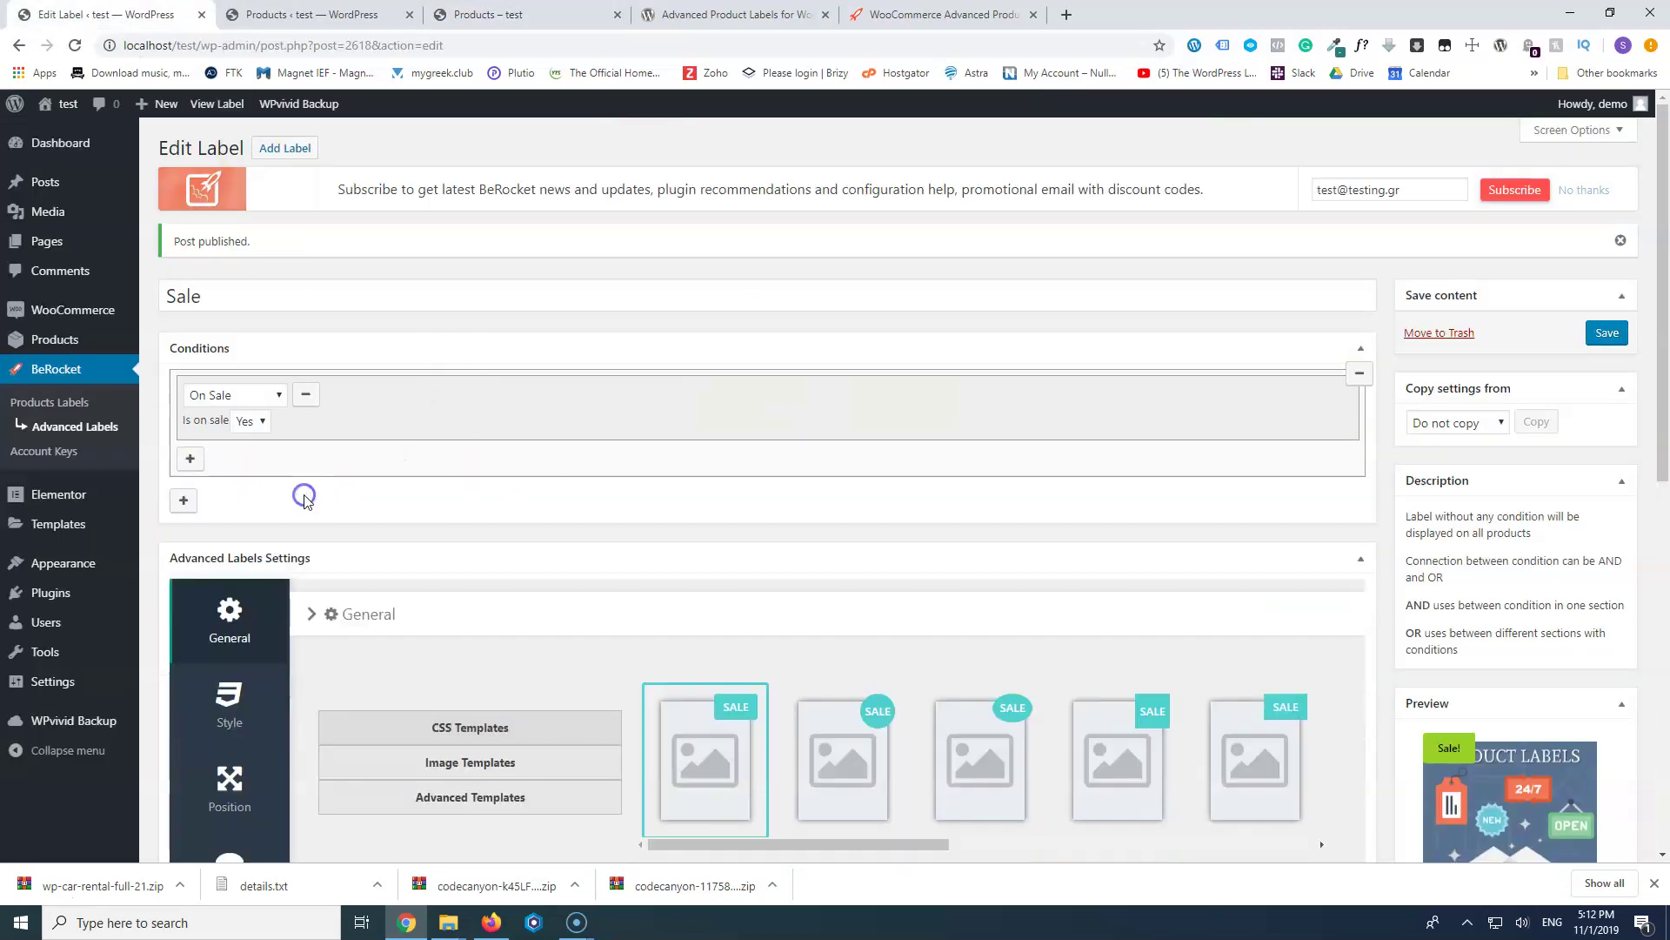
{"action": "left_click", "coordinate": [185, 502]}
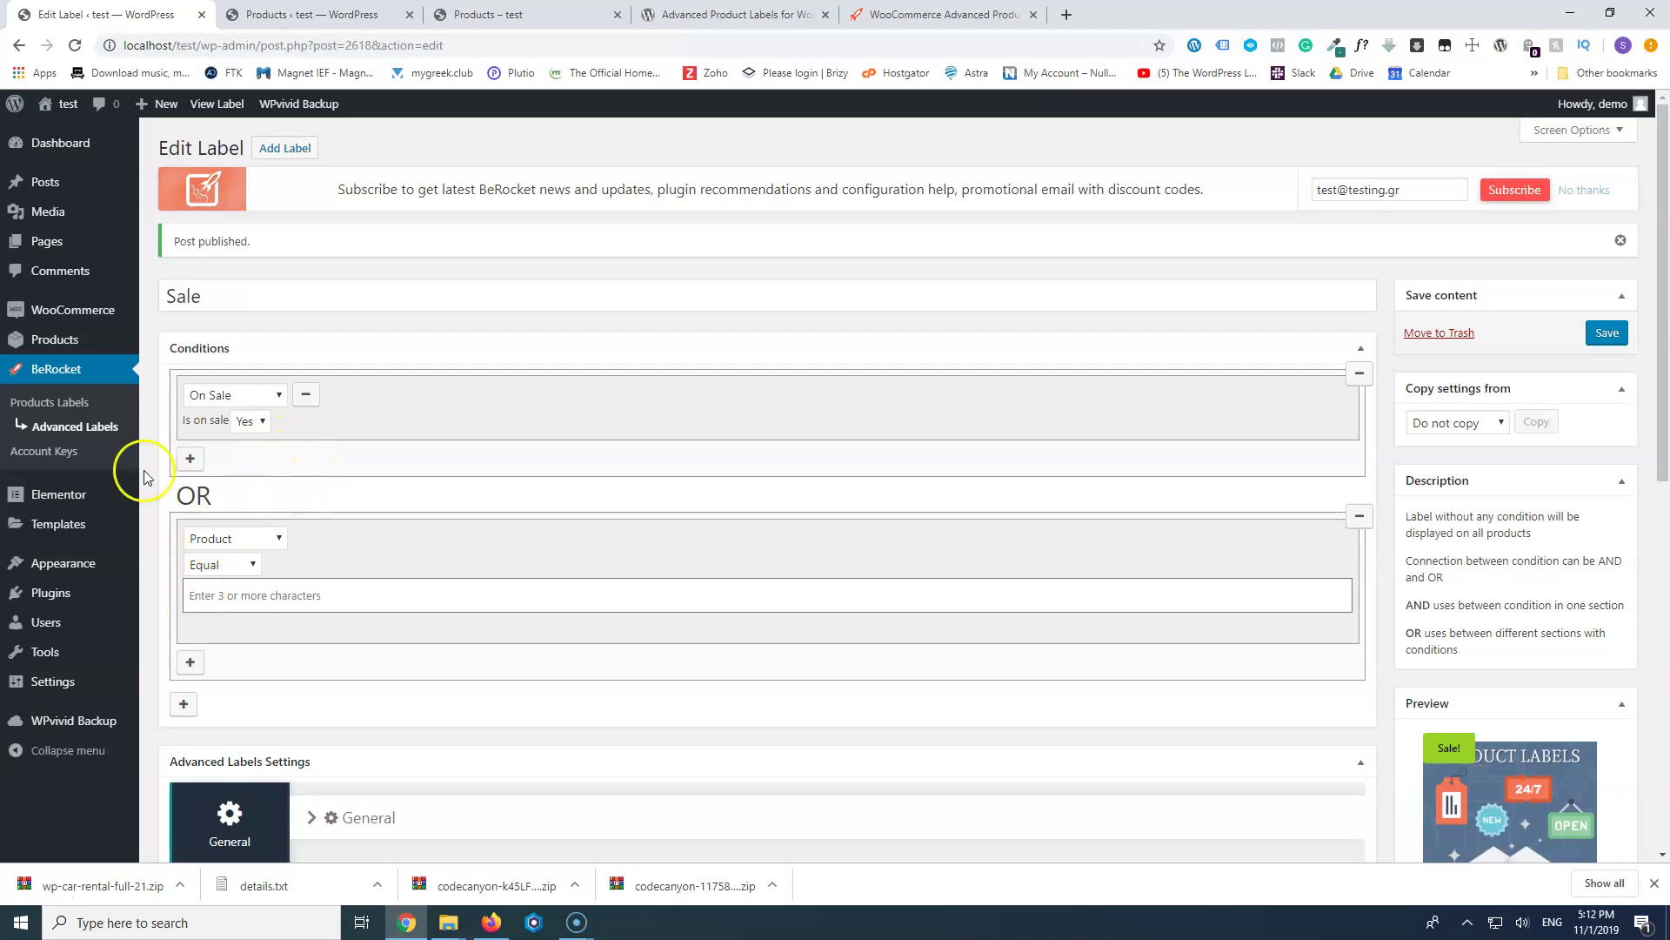
{"action": "left_click", "coordinate": [248, 546]}
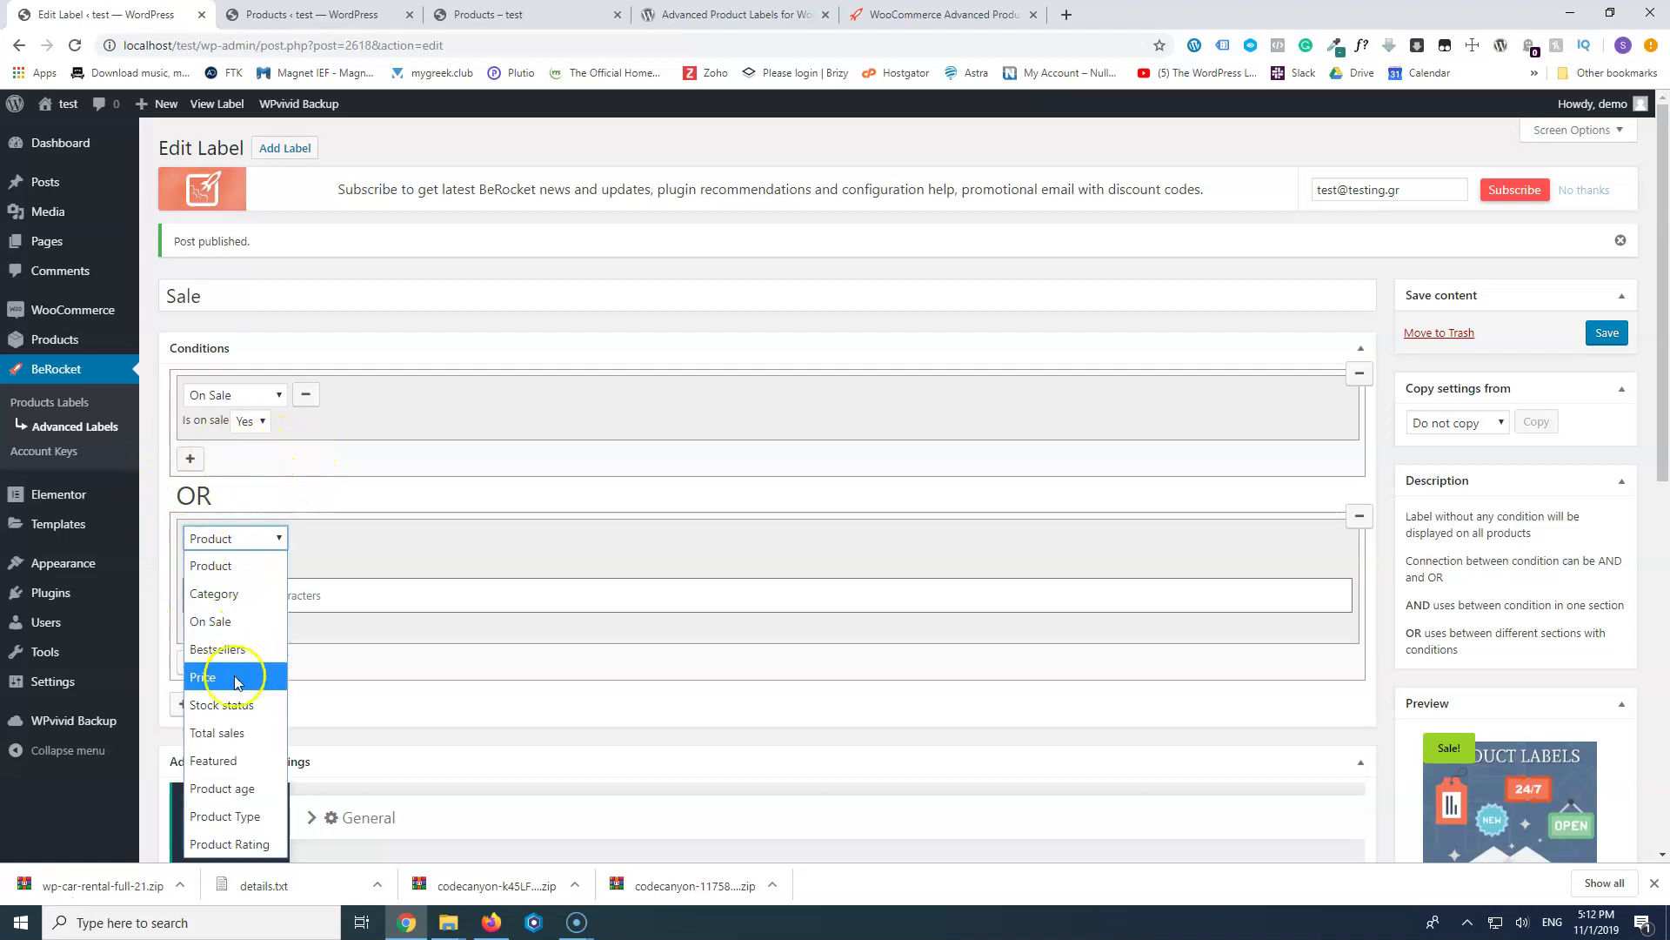
{"action": "left_click", "coordinate": [240, 787]}
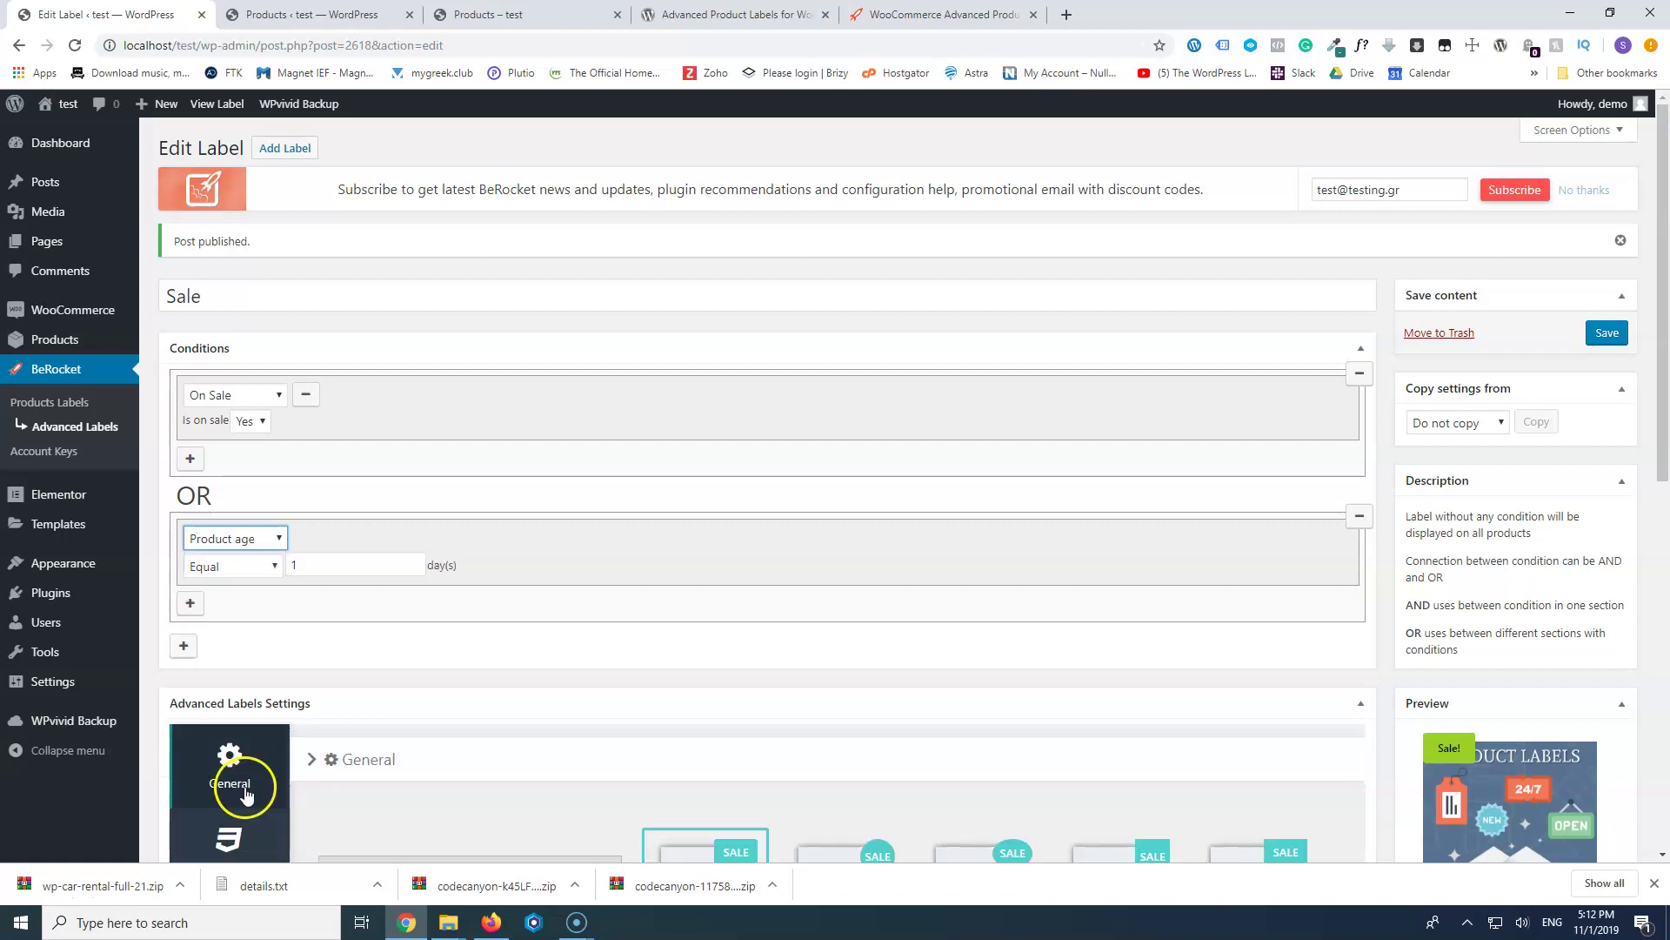
{"action": "left_click", "coordinate": [268, 566]}
{"action": "left_click", "coordinate": [261, 624]}
{"action": "left_click", "coordinate": [300, 566]}
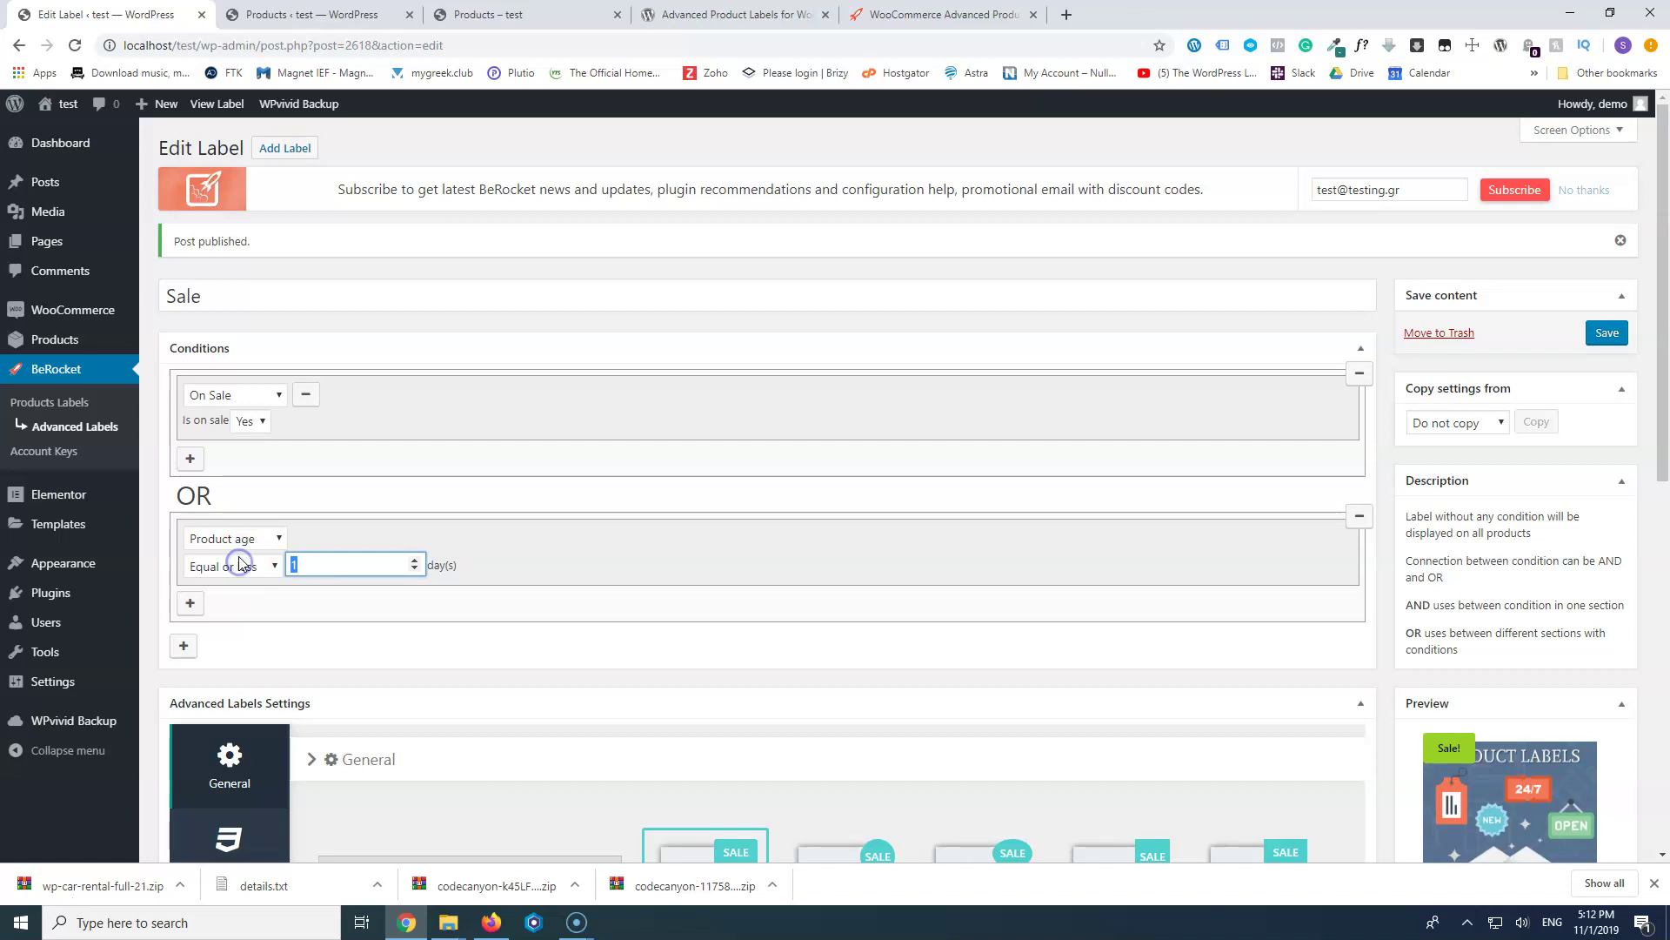
{"action": "type", "text": "30"}
{"action": "left_click", "coordinate": [1606, 332]}
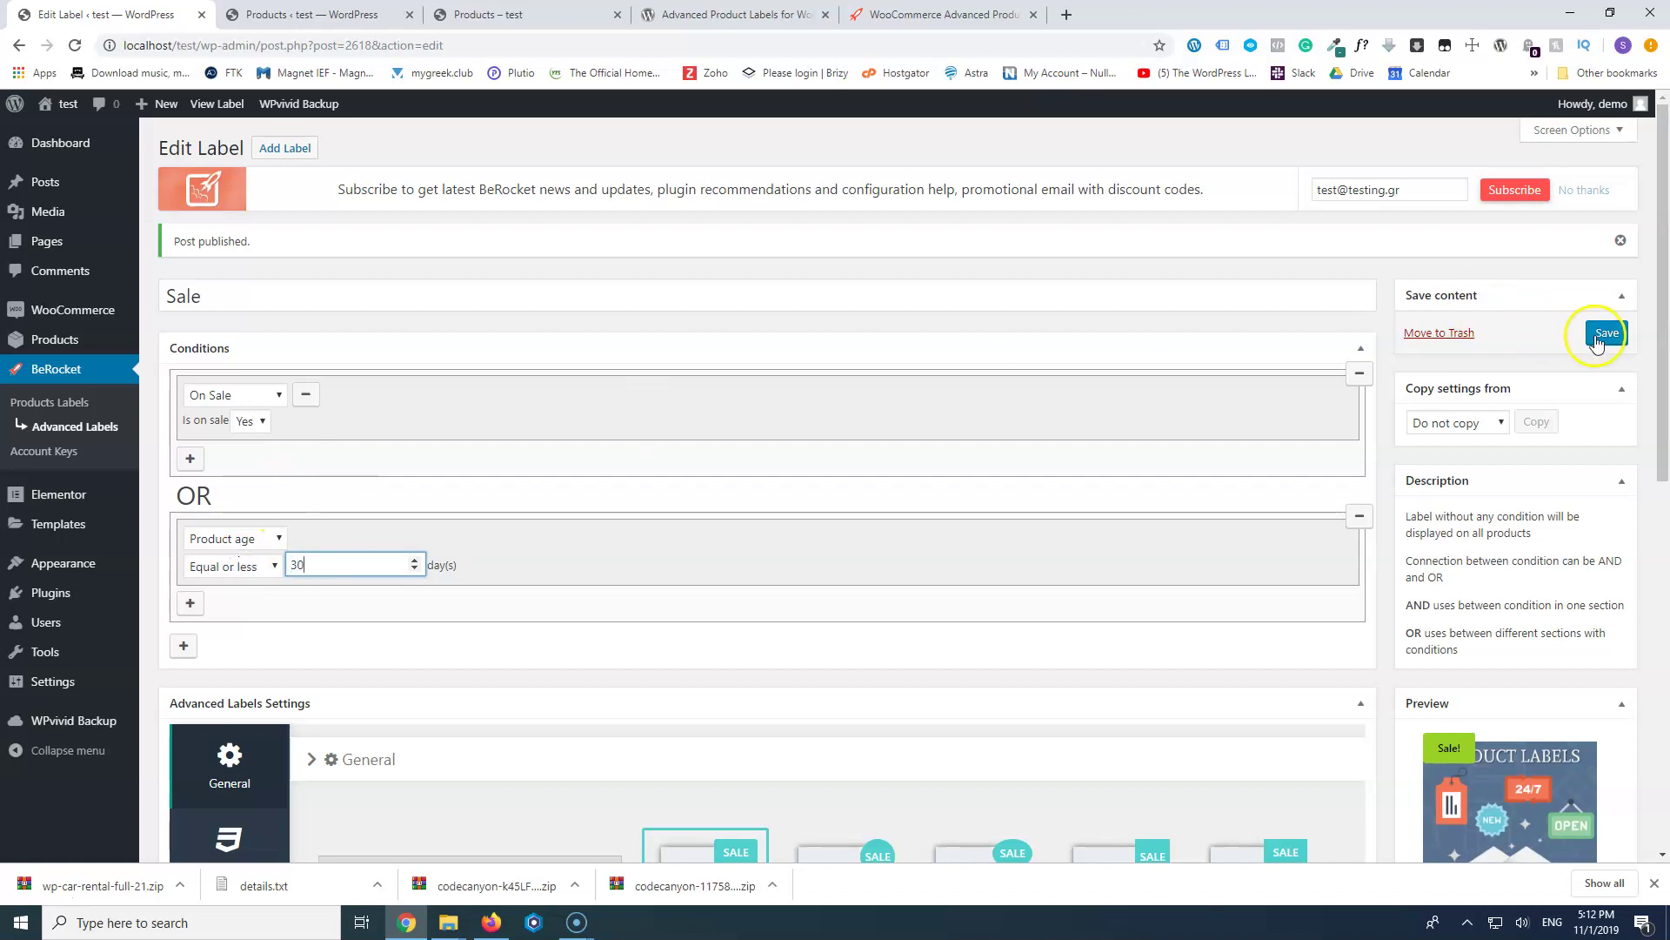
- Reload the shop page to check the Sale! labels under the OR condition, and return to the label editor
{"action": "left_click", "coordinate": [336, 16]}
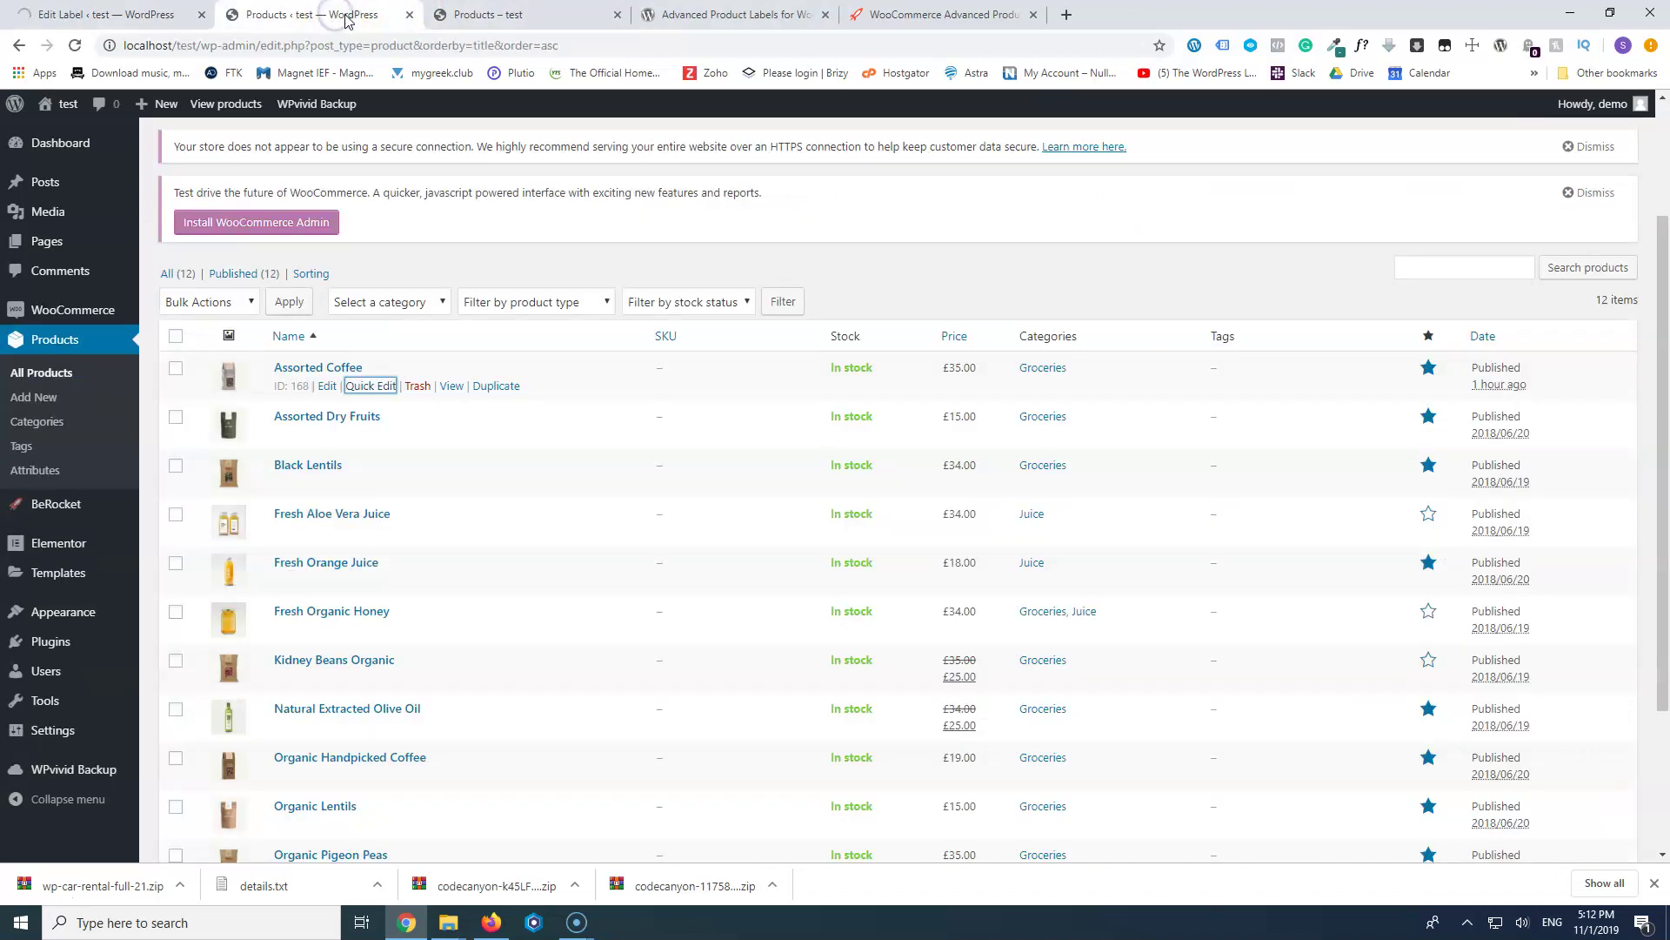
{"action": "left_click", "coordinate": [488, 14]}
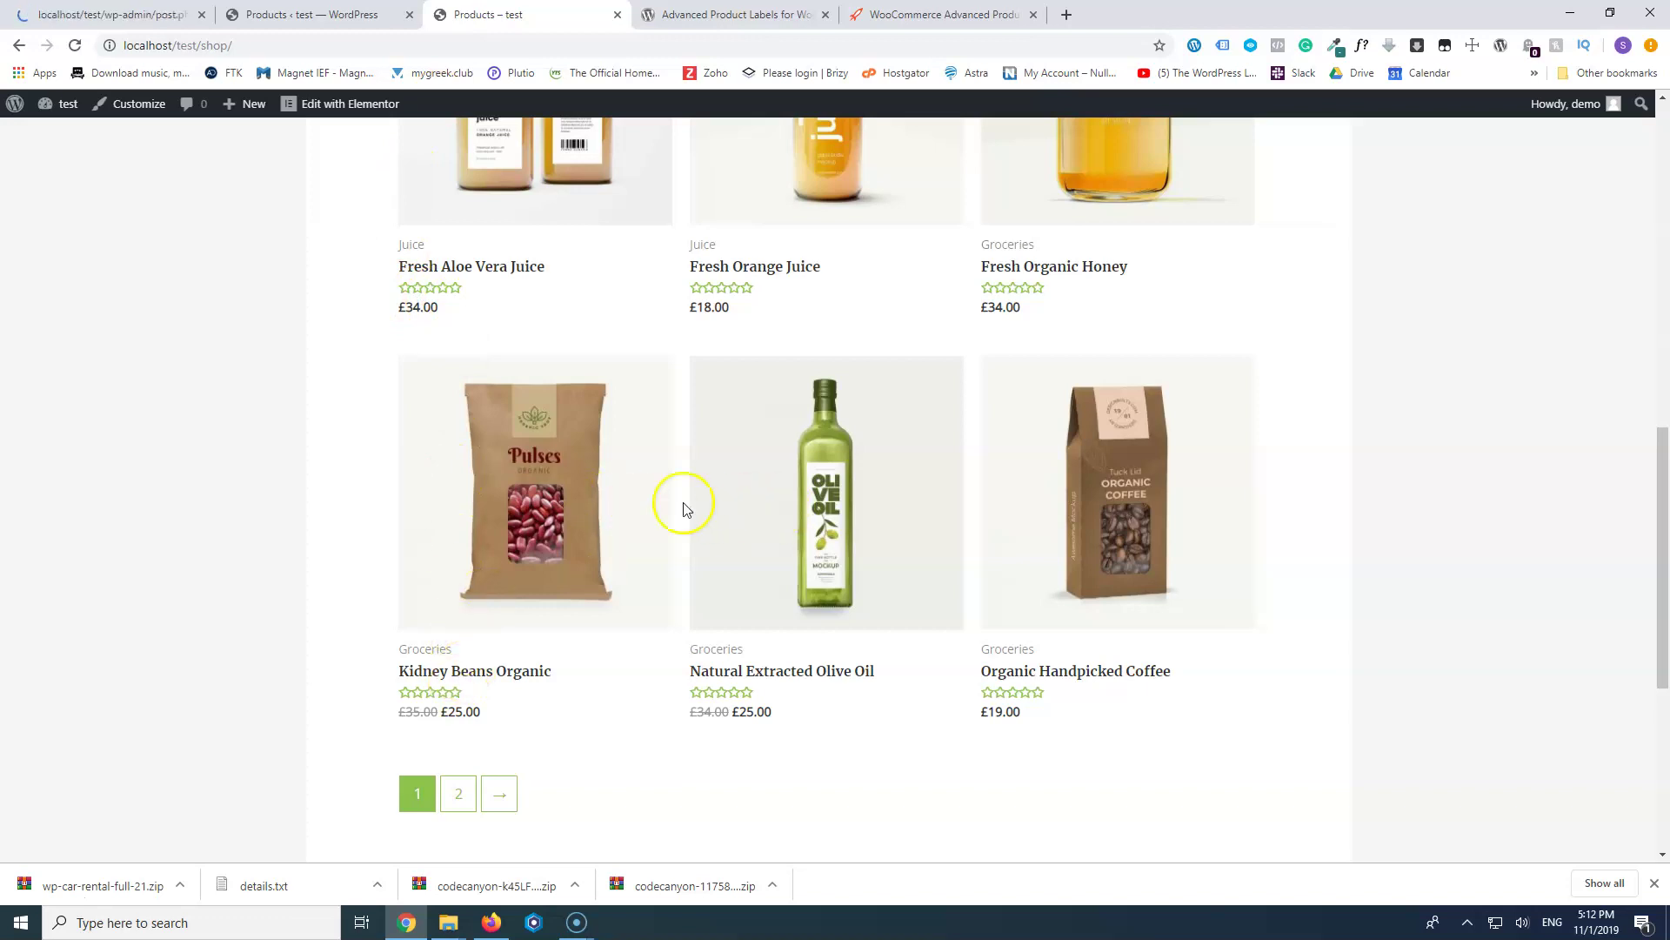
{"action": "key", "text": "F5"}
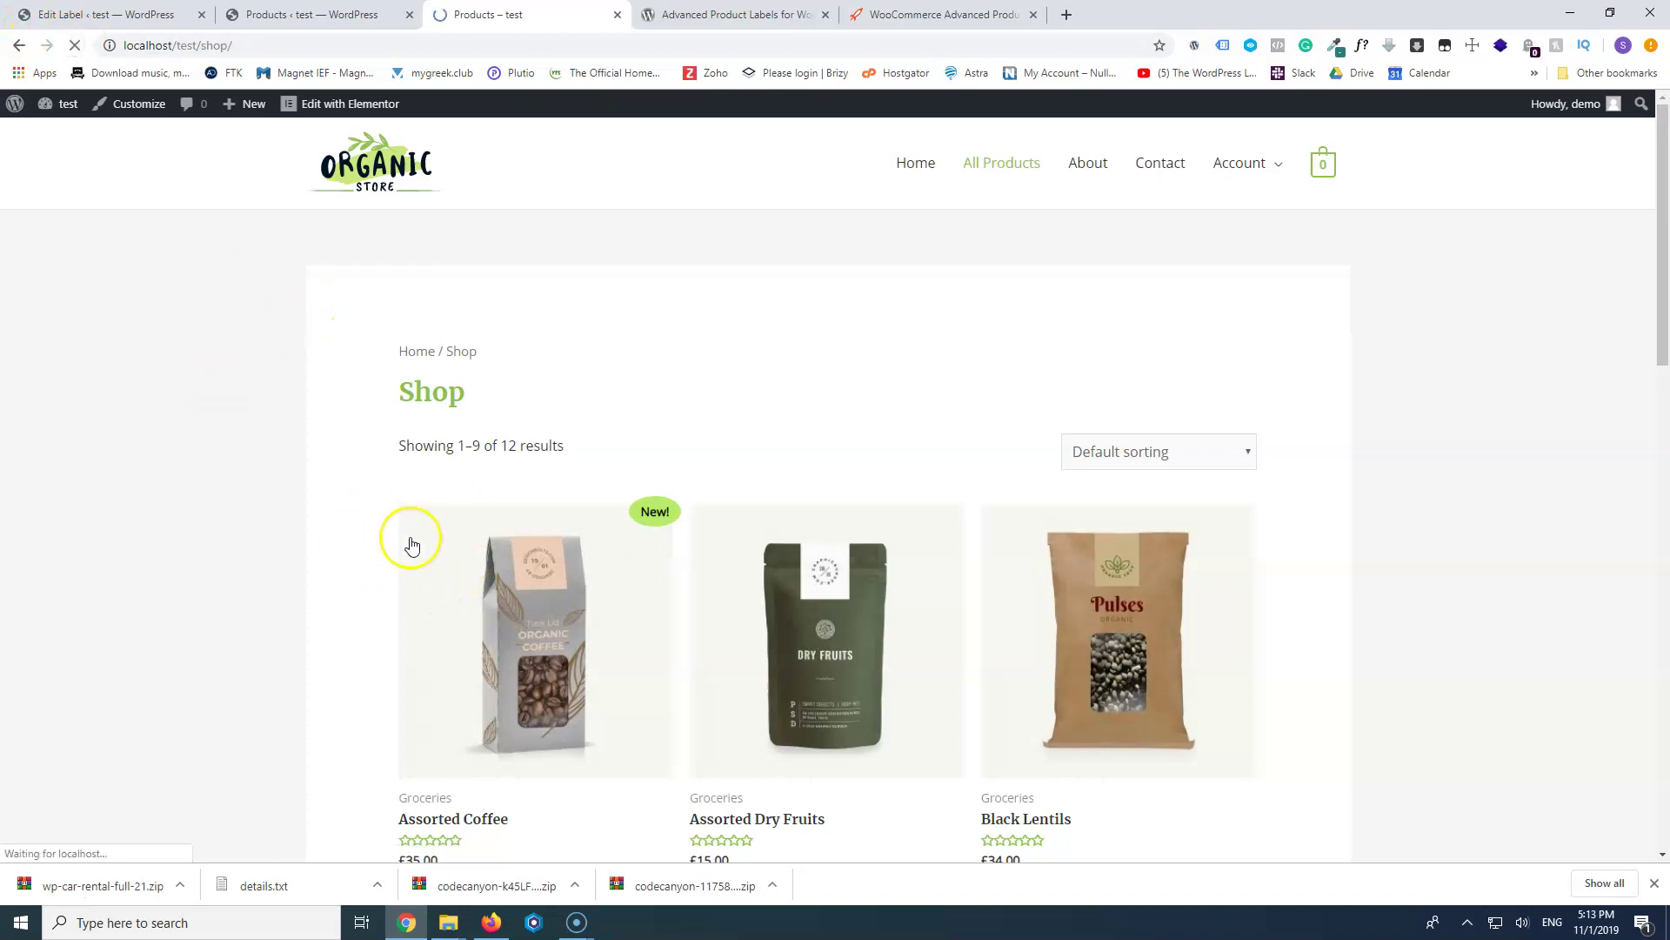
{"action": "scroll", "coordinate": [474, 605], "scroll_direction": "down", "scroll_amount": 13}
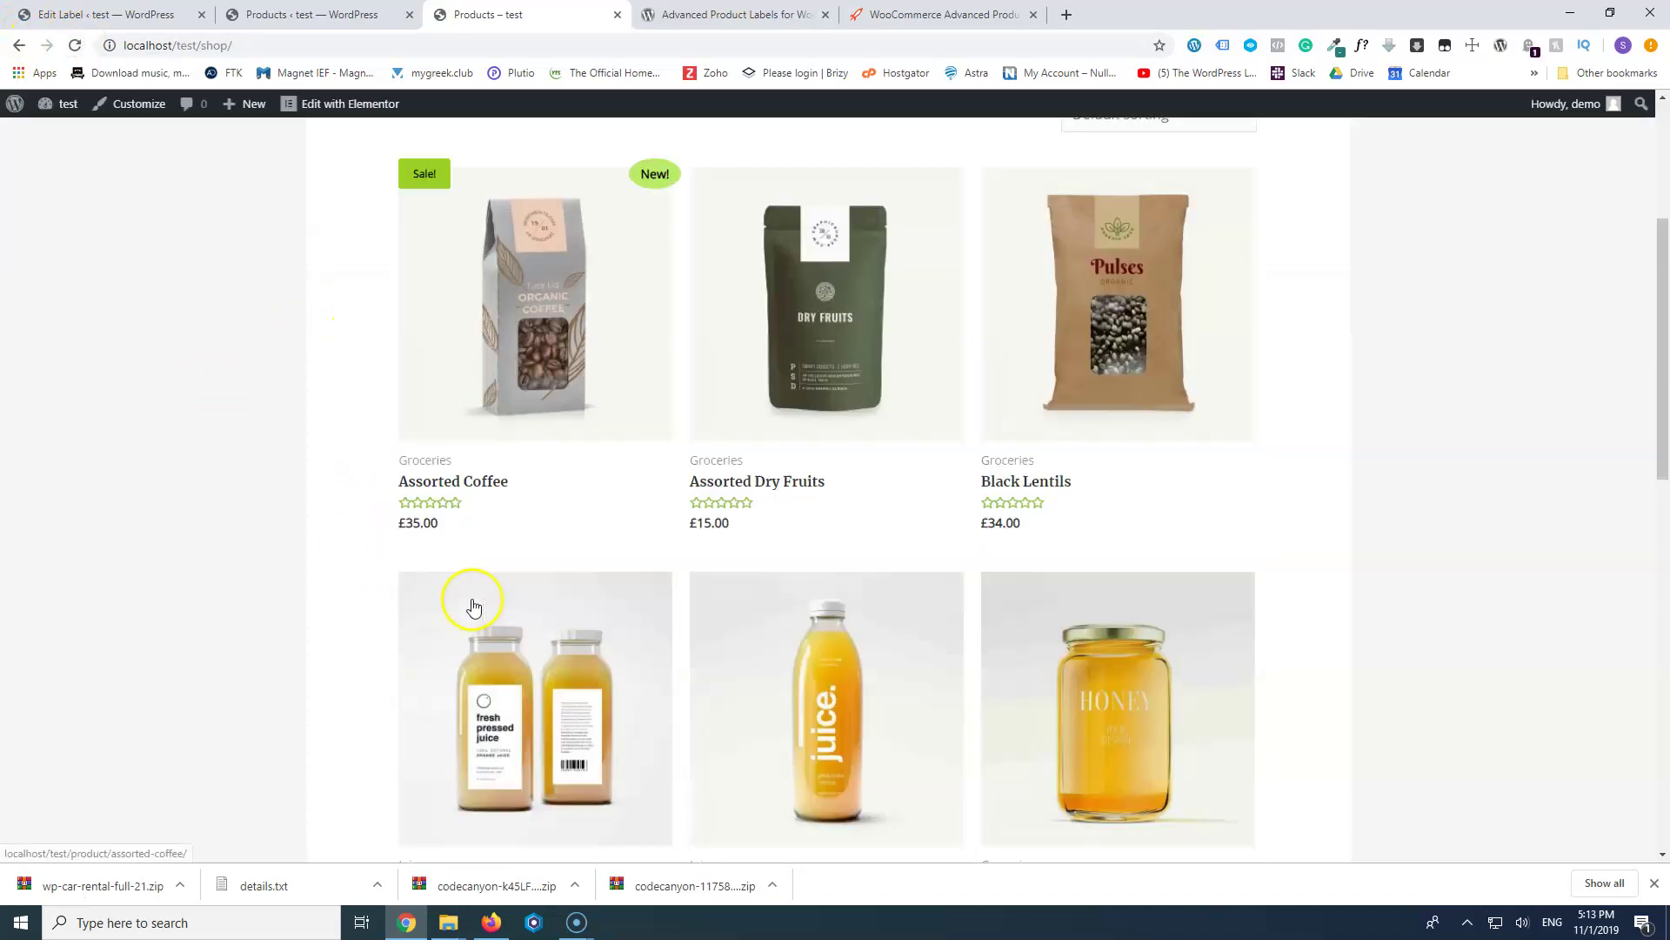
{"action": "scroll", "coordinate": [649, 473], "scroll_direction": "up", "scroll_amount": 5}
{"action": "key", "text": "ctrl+1"}
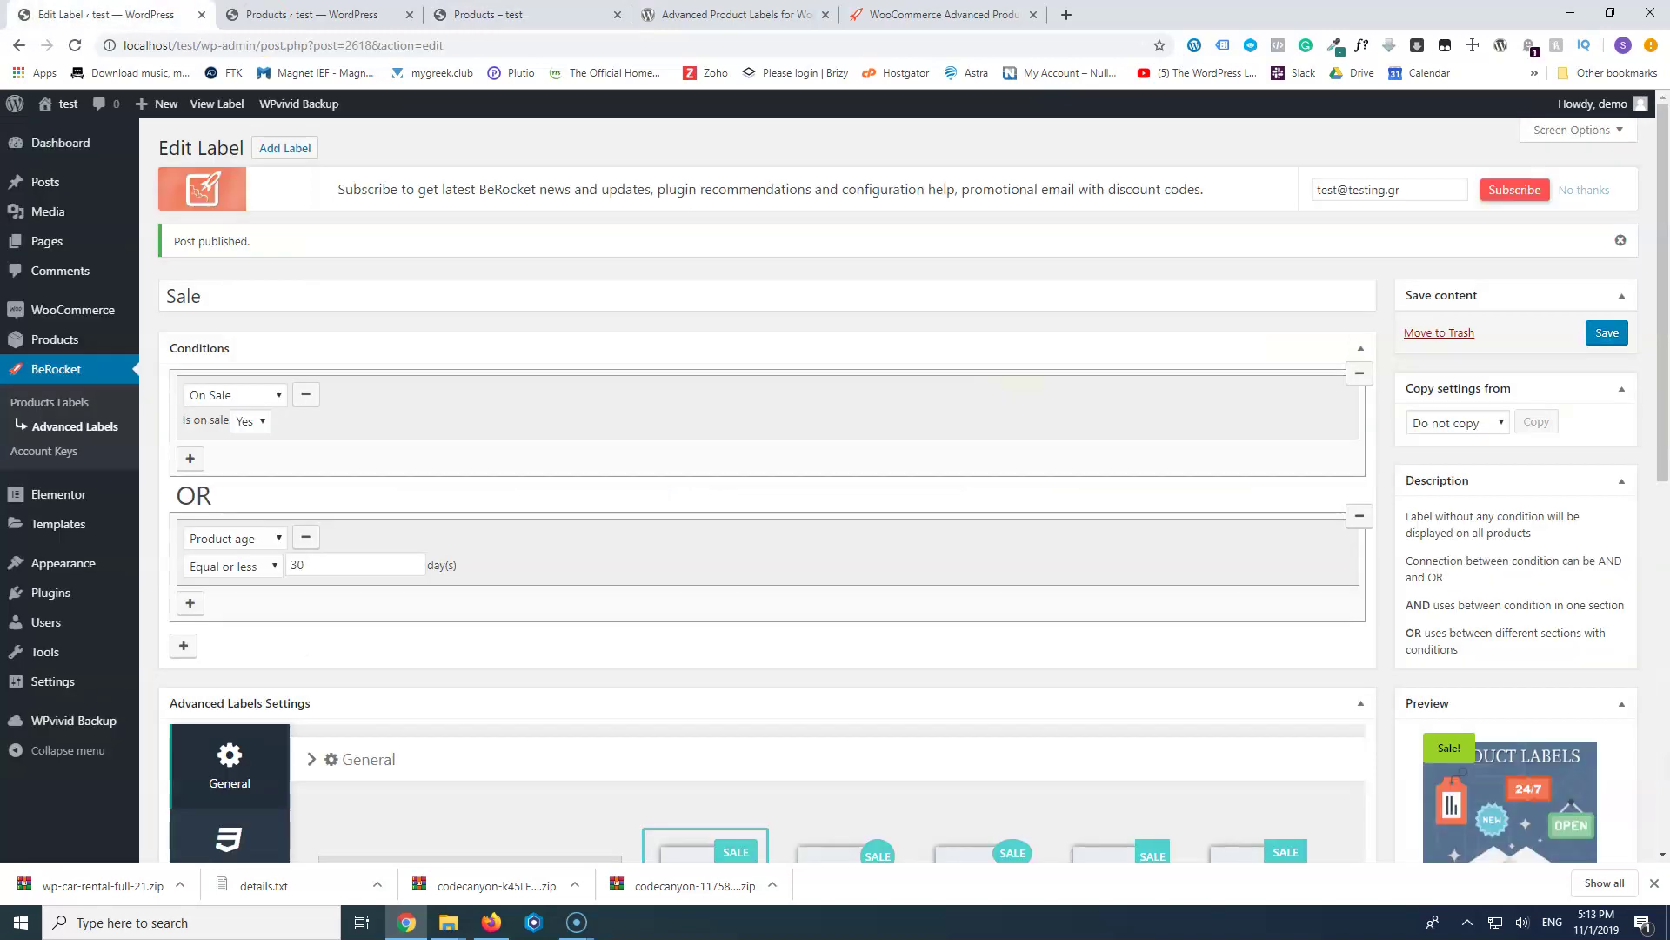
- Try the Product, Category and Stock status types for the Sale label's first condition
{"action": "left_click", "coordinate": [264, 397]}
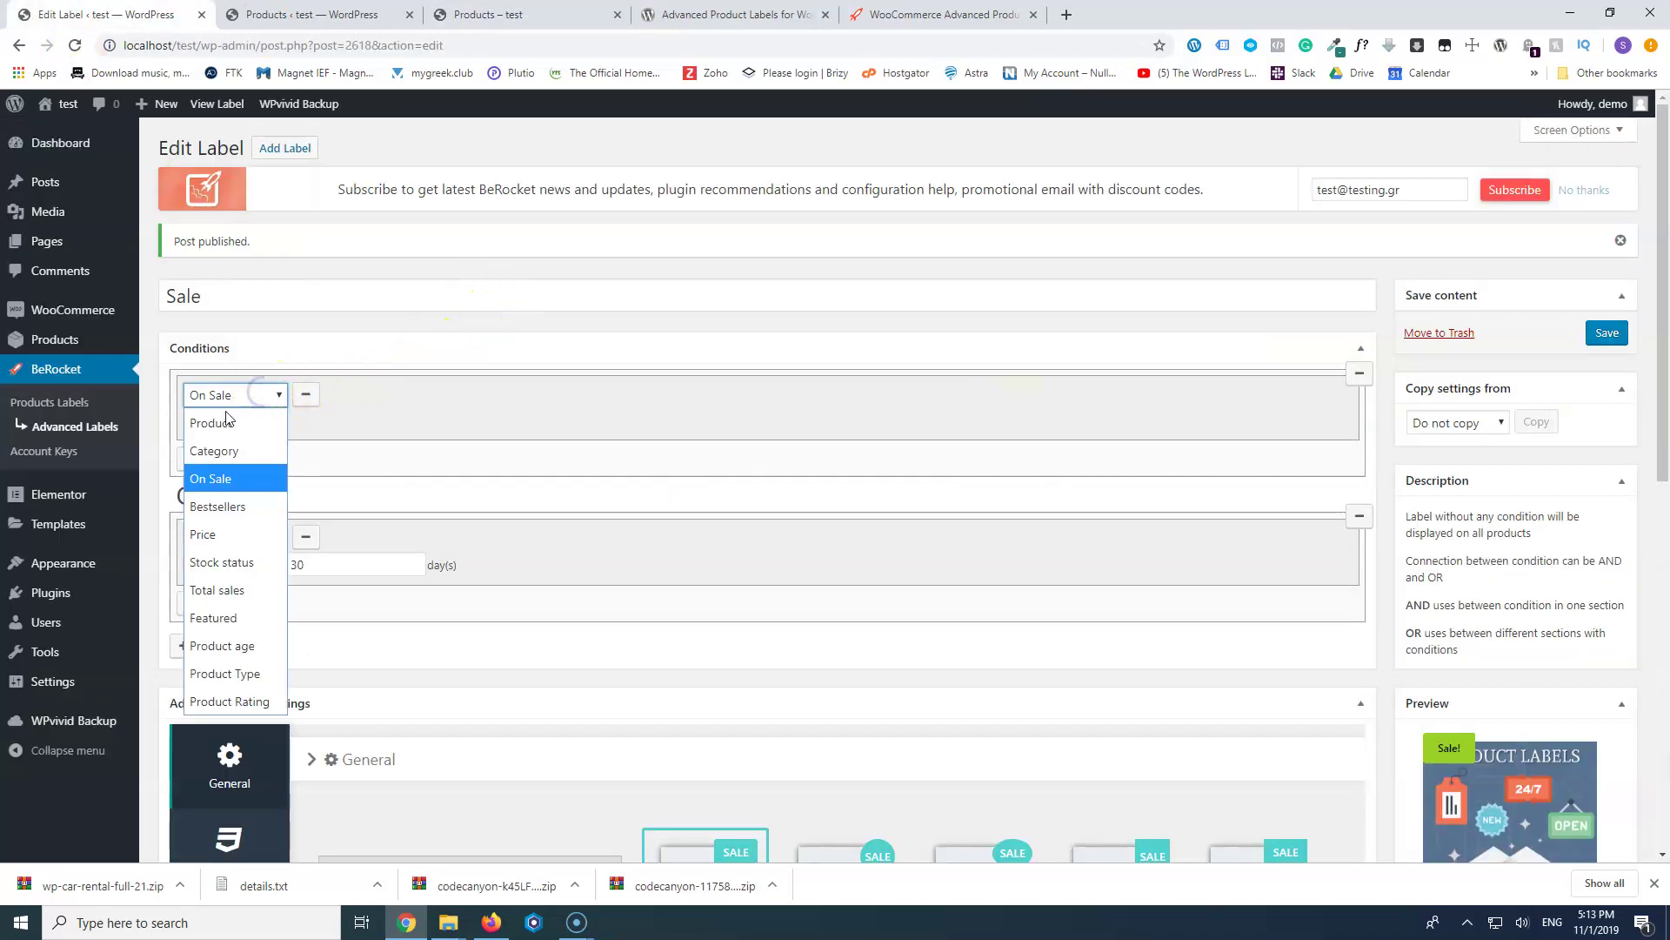
{"action": "left_click", "coordinate": [252, 414]}
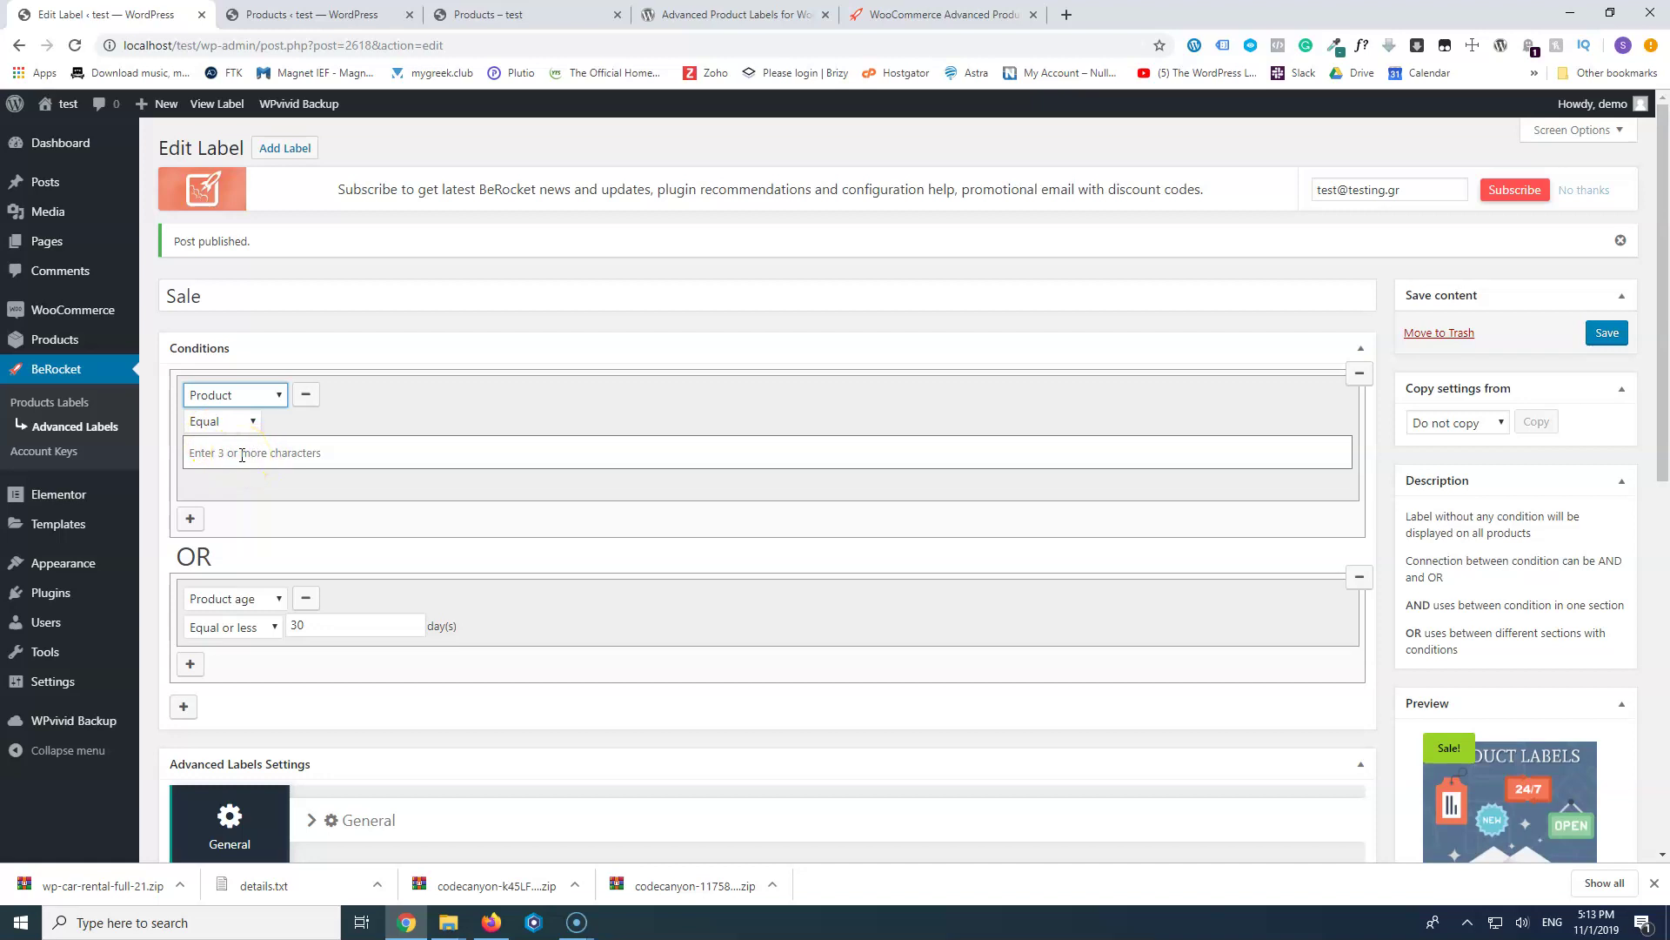
{"action": "left_click", "coordinate": [246, 398]}
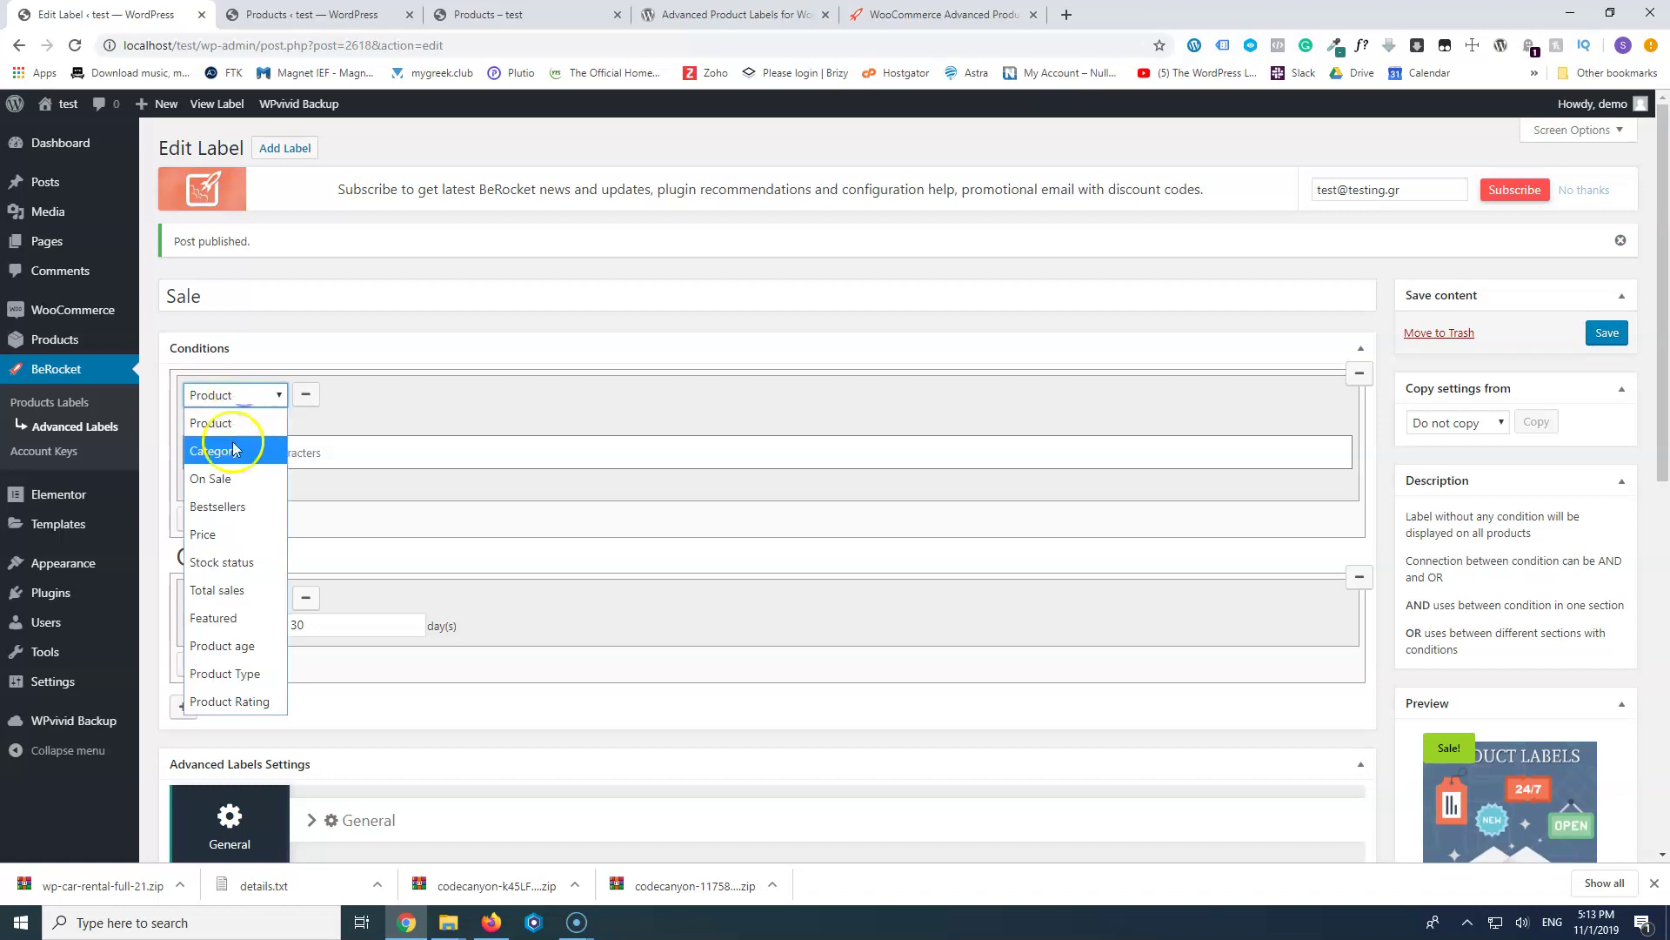
{"action": "left_click", "coordinate": [227, 449]}
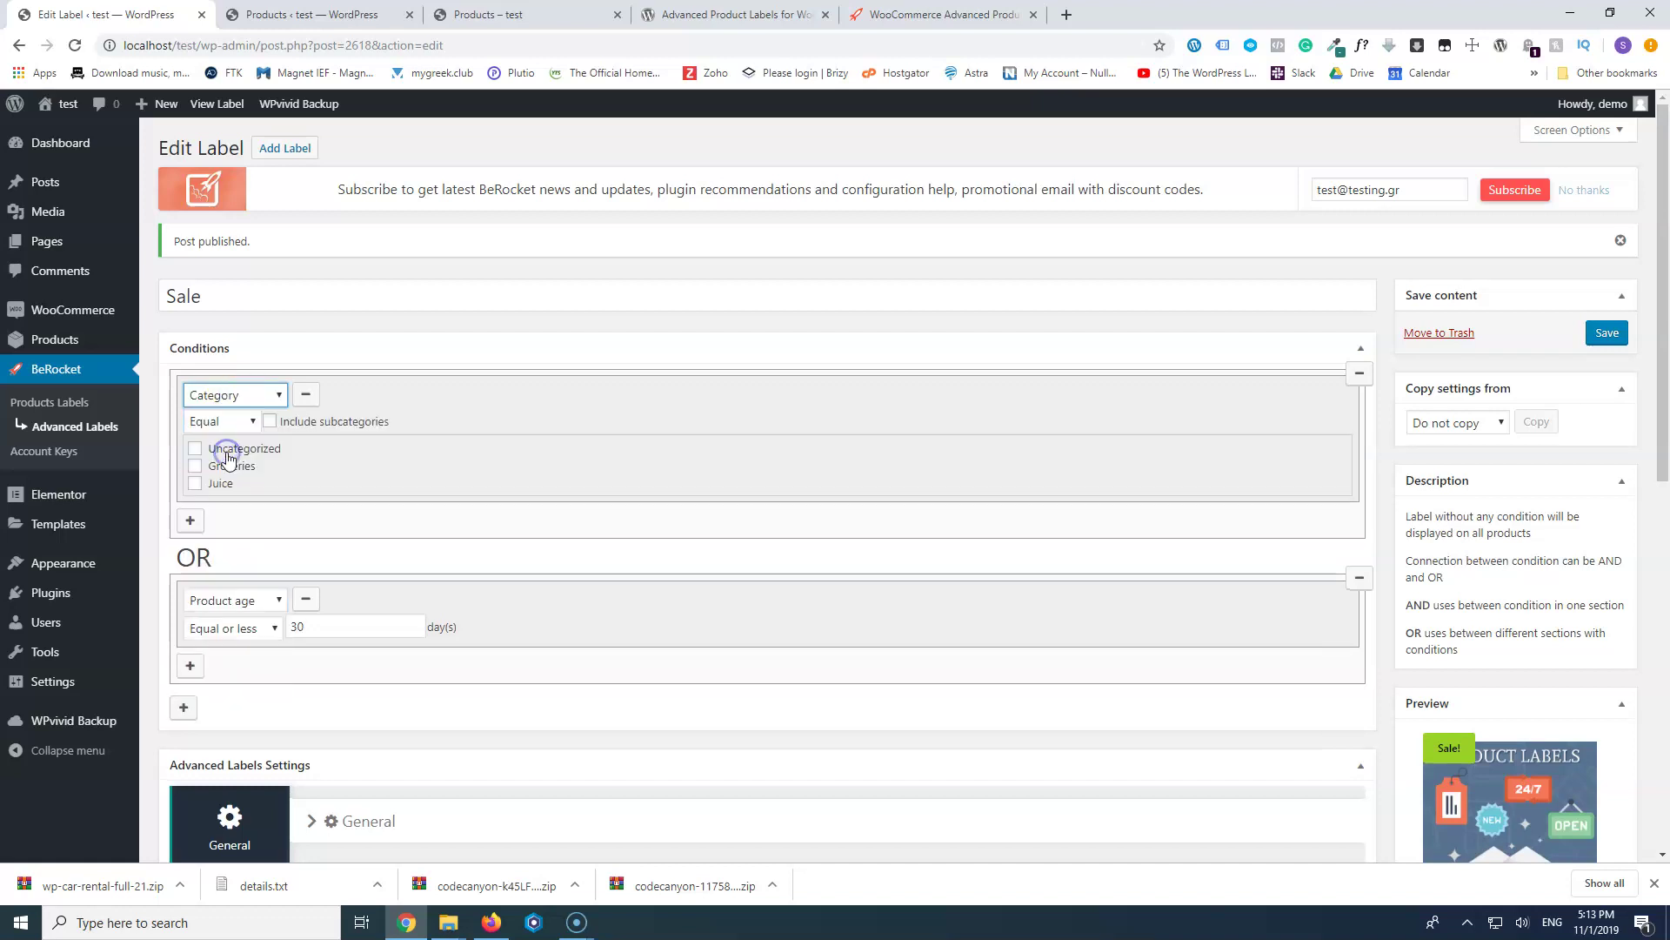
{"action": "left_click", "coordinate": [228, 400]}
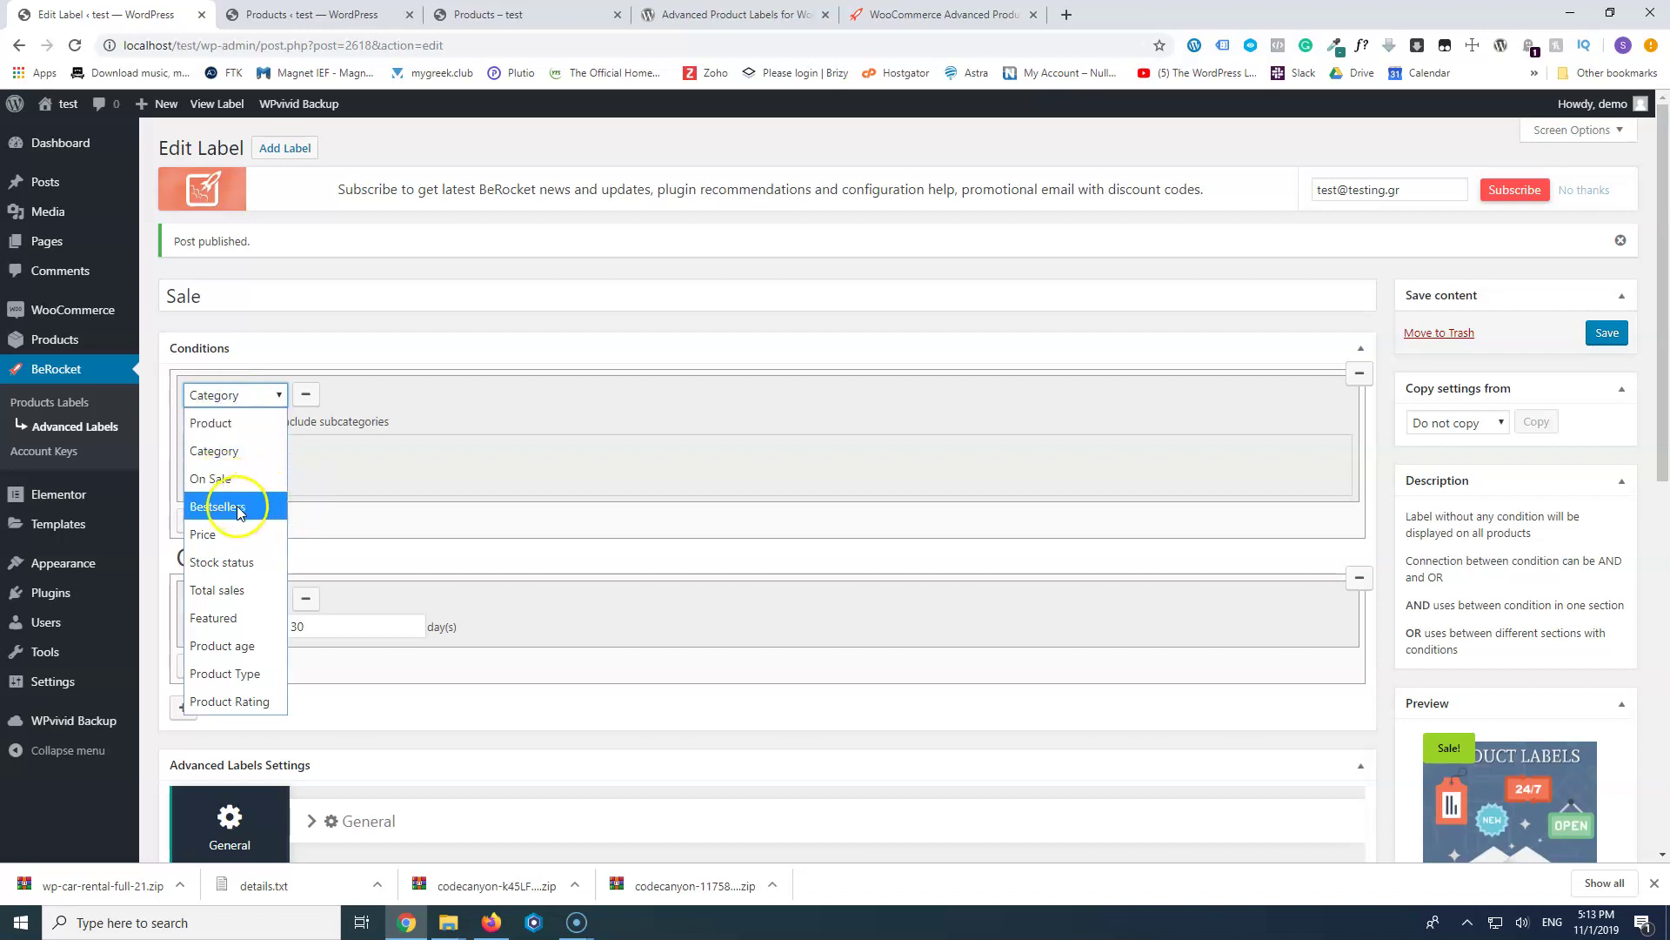
{"action": "left_click", "coordinate": [235, 563]}
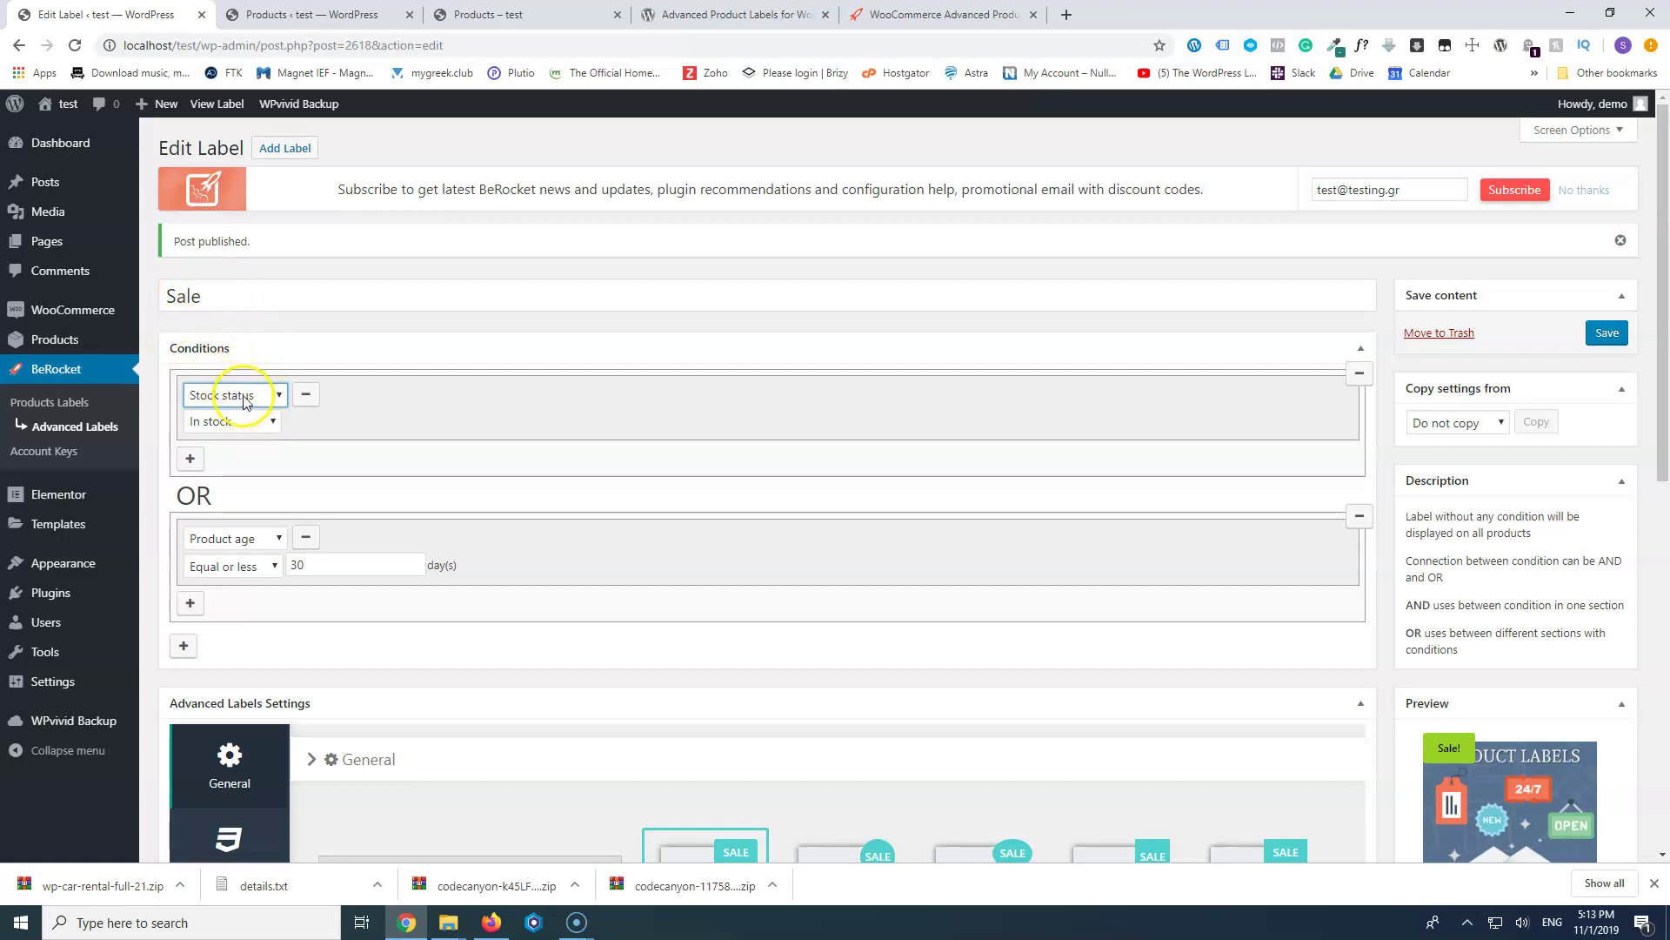
- Set the Sale label's first condition to Featured Equal, remove the Product age condition, and save the label
{"action": "left_click", "coordinate": [252, 402]}
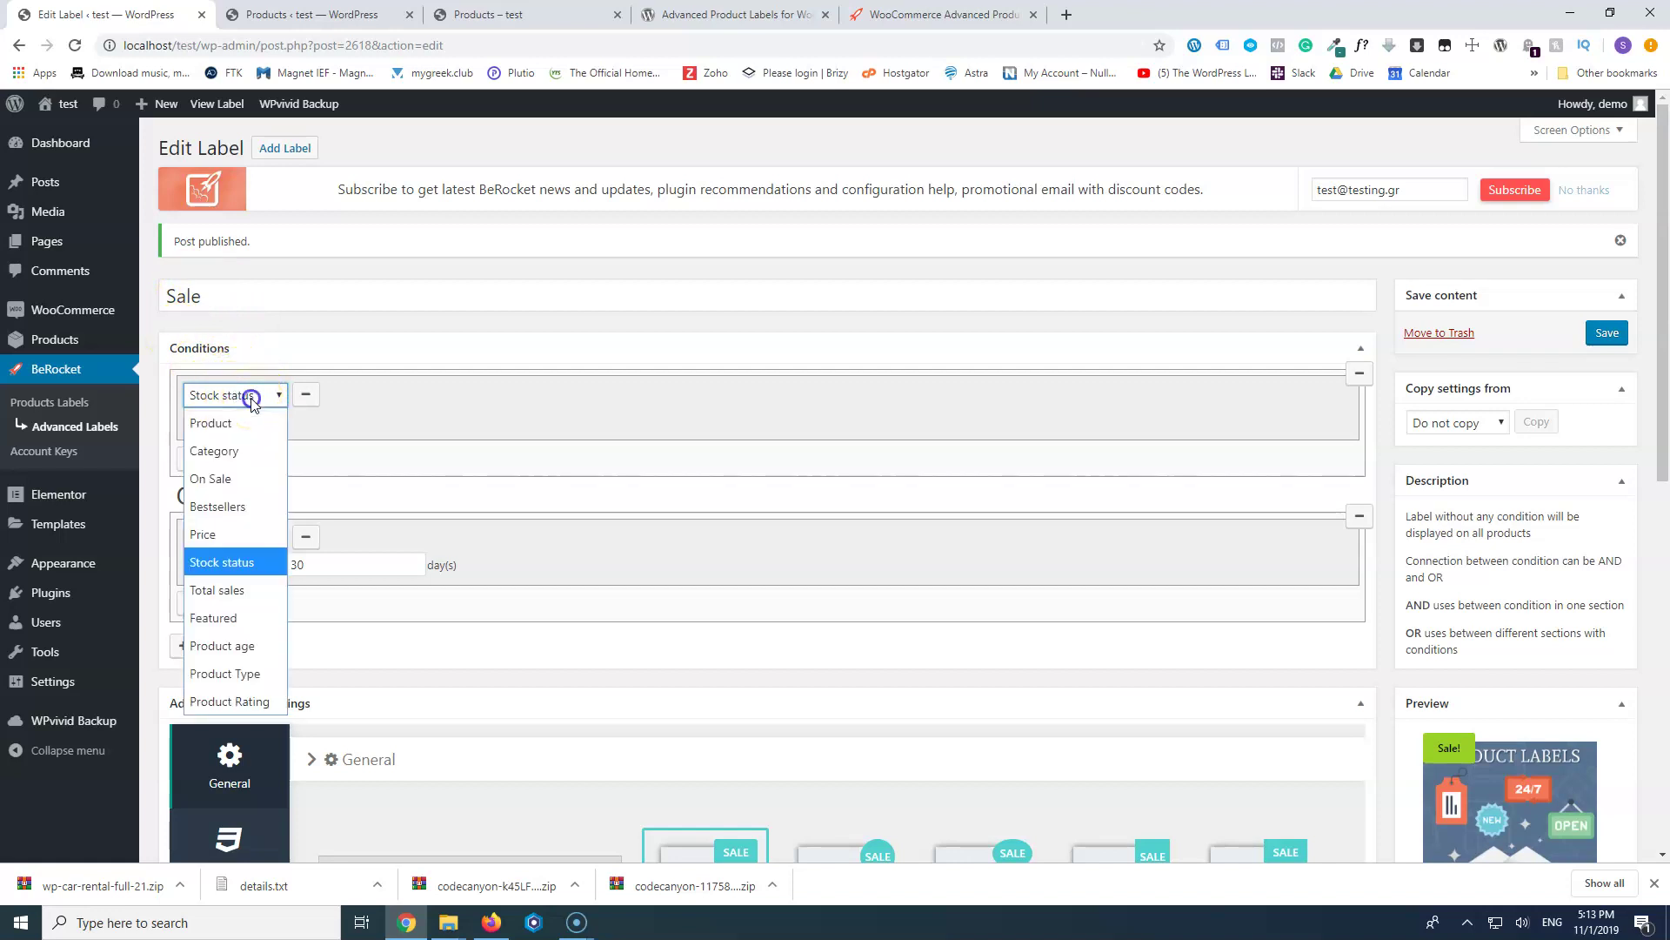
{"action": "left_click", "coordinate": [243, 620]}
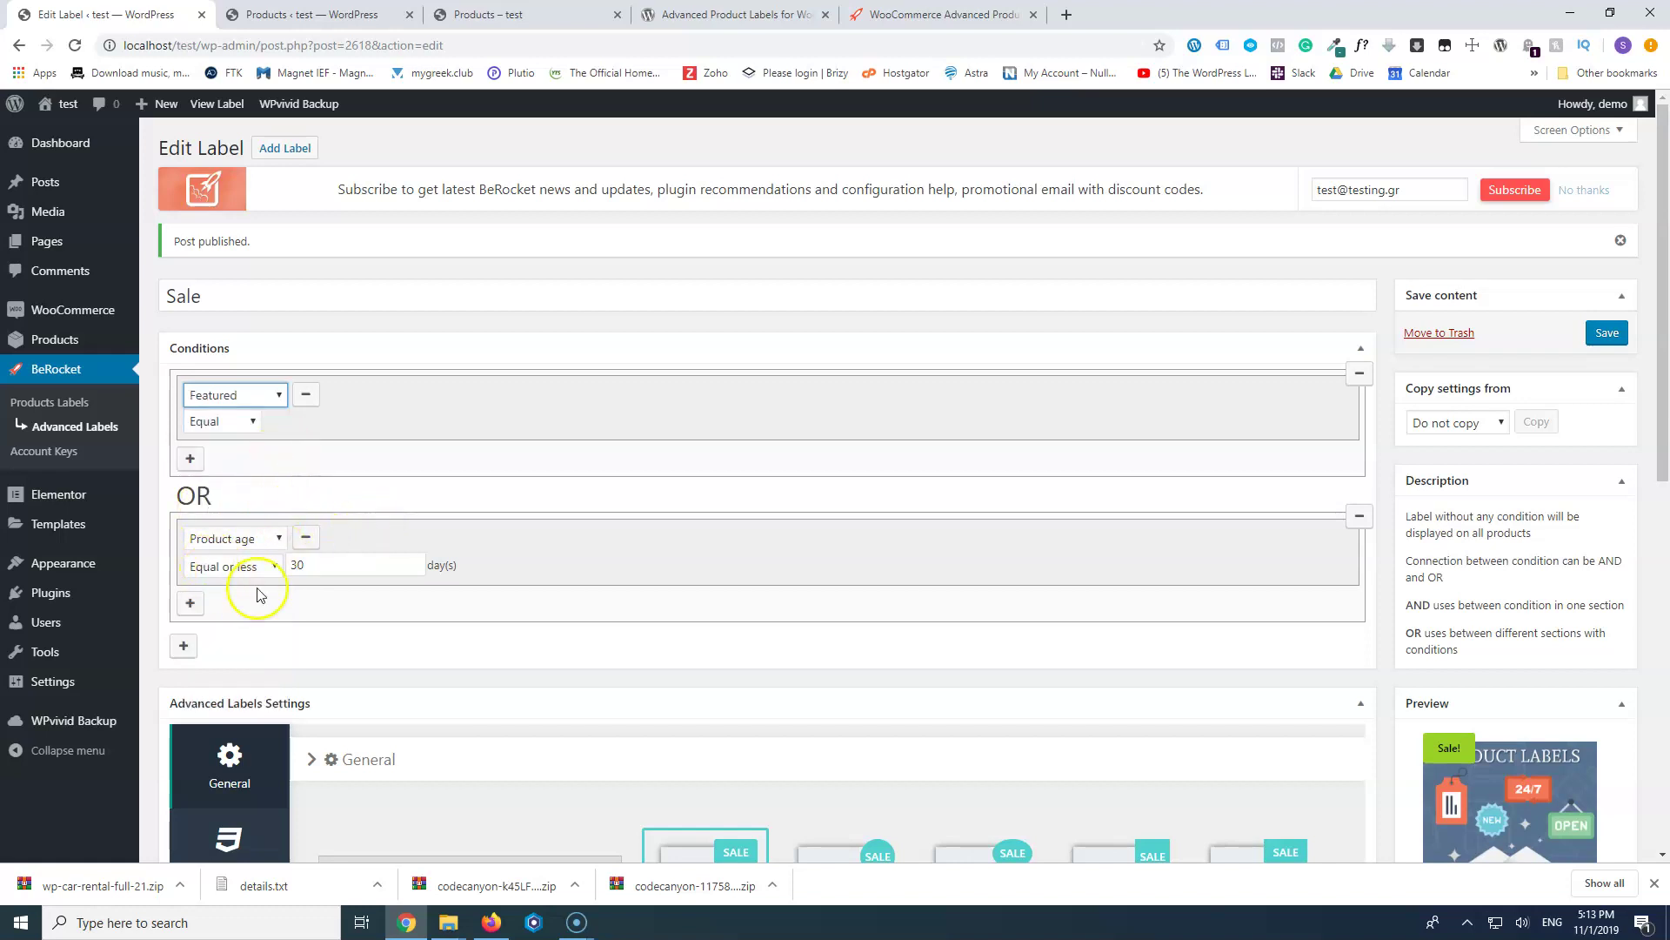
{"action": "left_click", "coordinate": [306, 536]}
{"action": "left_click", "coordinate": [1609, 335]}
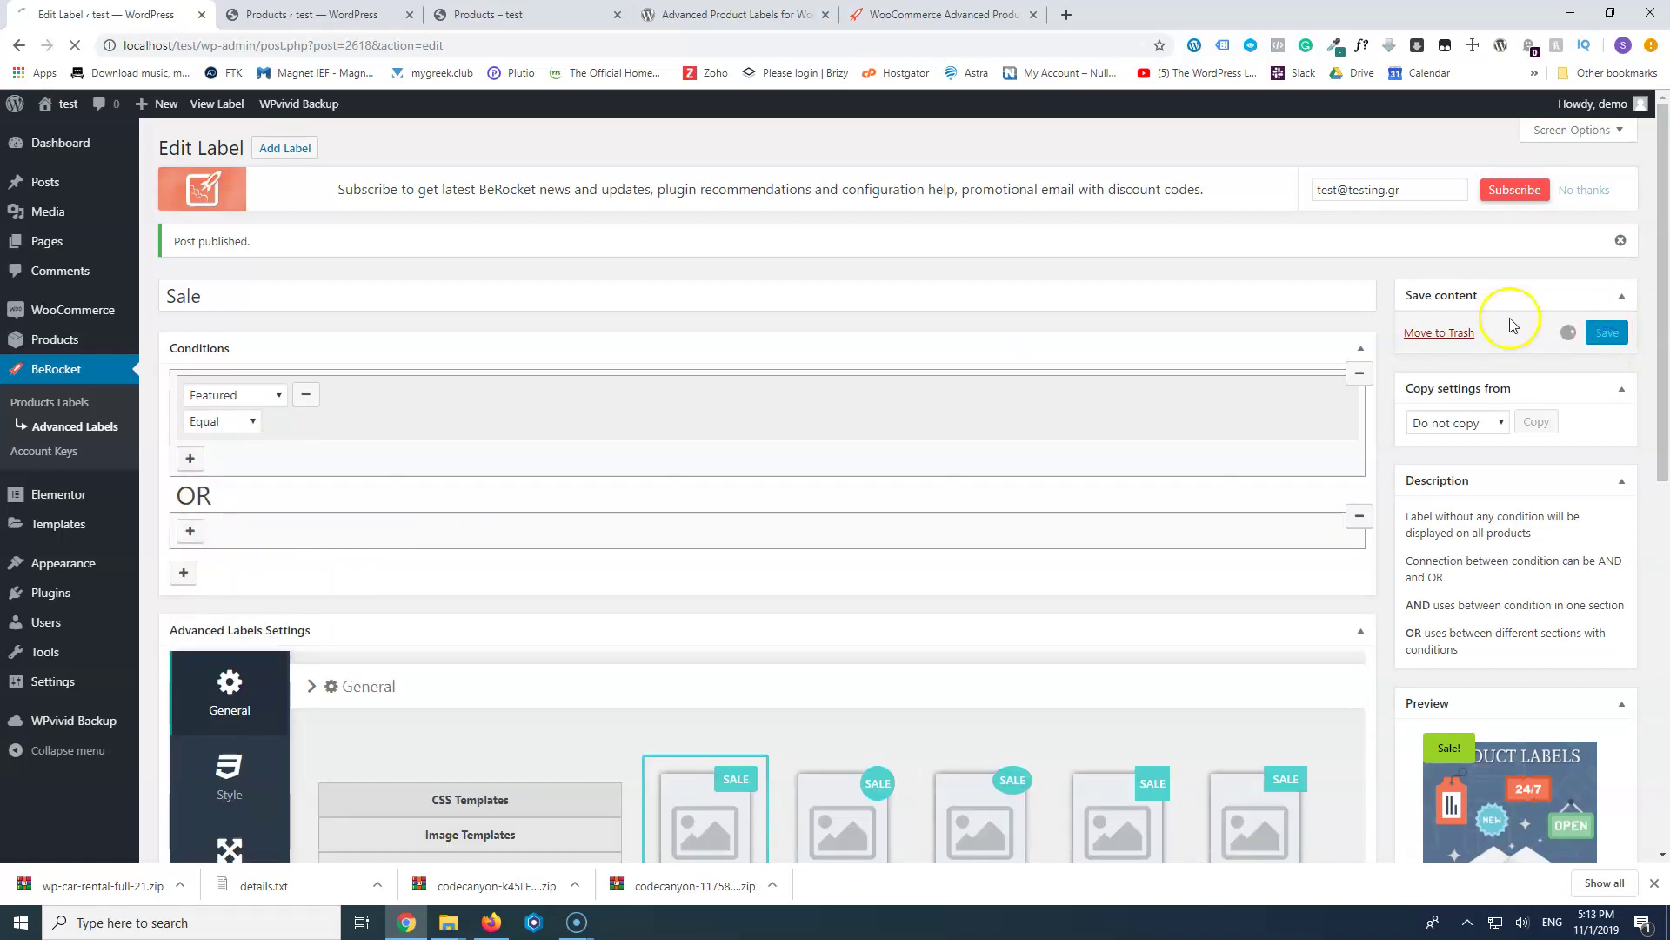
- Remove the featured mark from every product in the products list except Assorted Coffee
{"action": "left_click", "coordinate": [357, 15]}
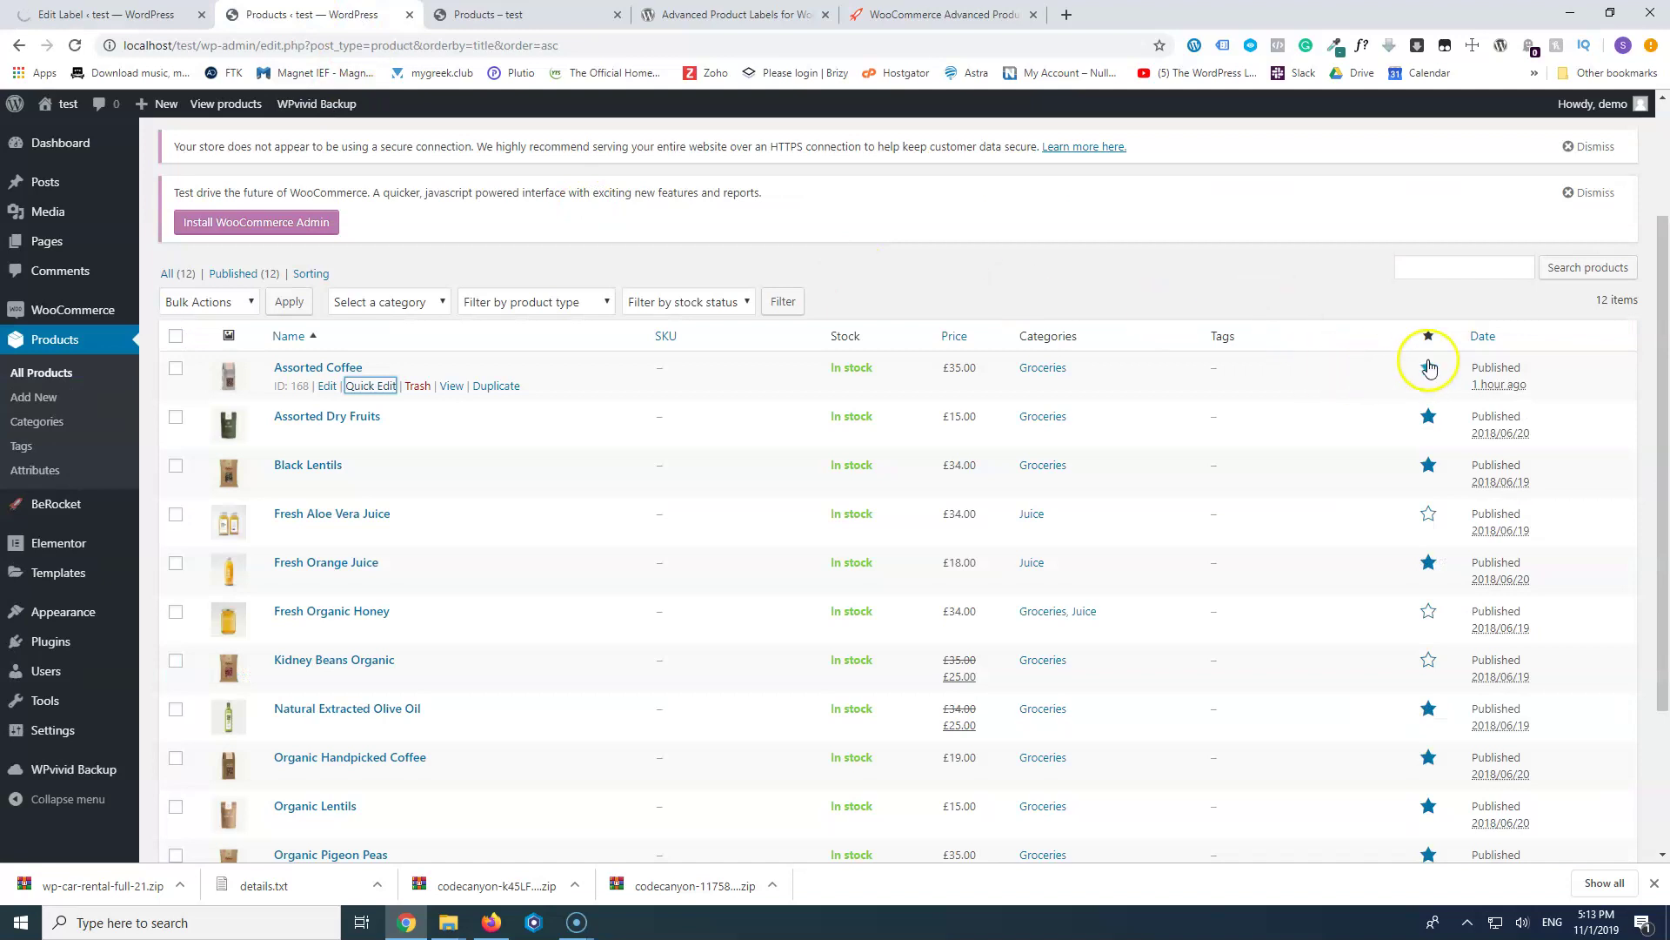
{"action": "left_click", "coordinate": [1428, 416]}
{"action": "left_click", "coordinate": [1428, 563]}
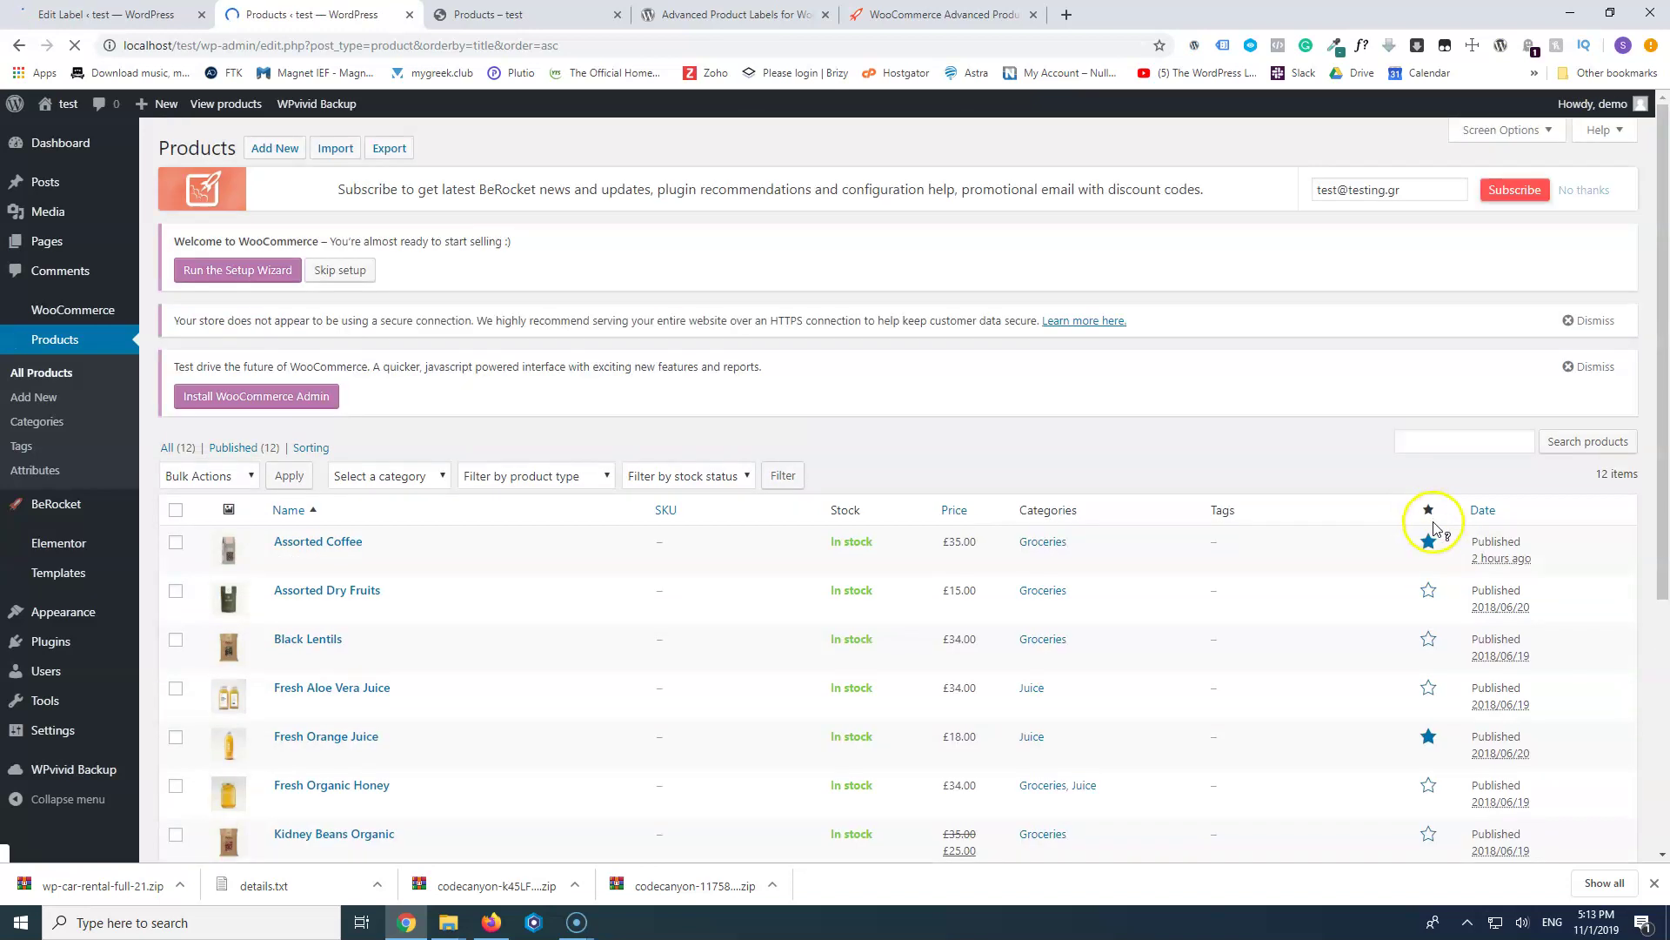
{"action": "left_click", "coordinate": [1427, 741]}
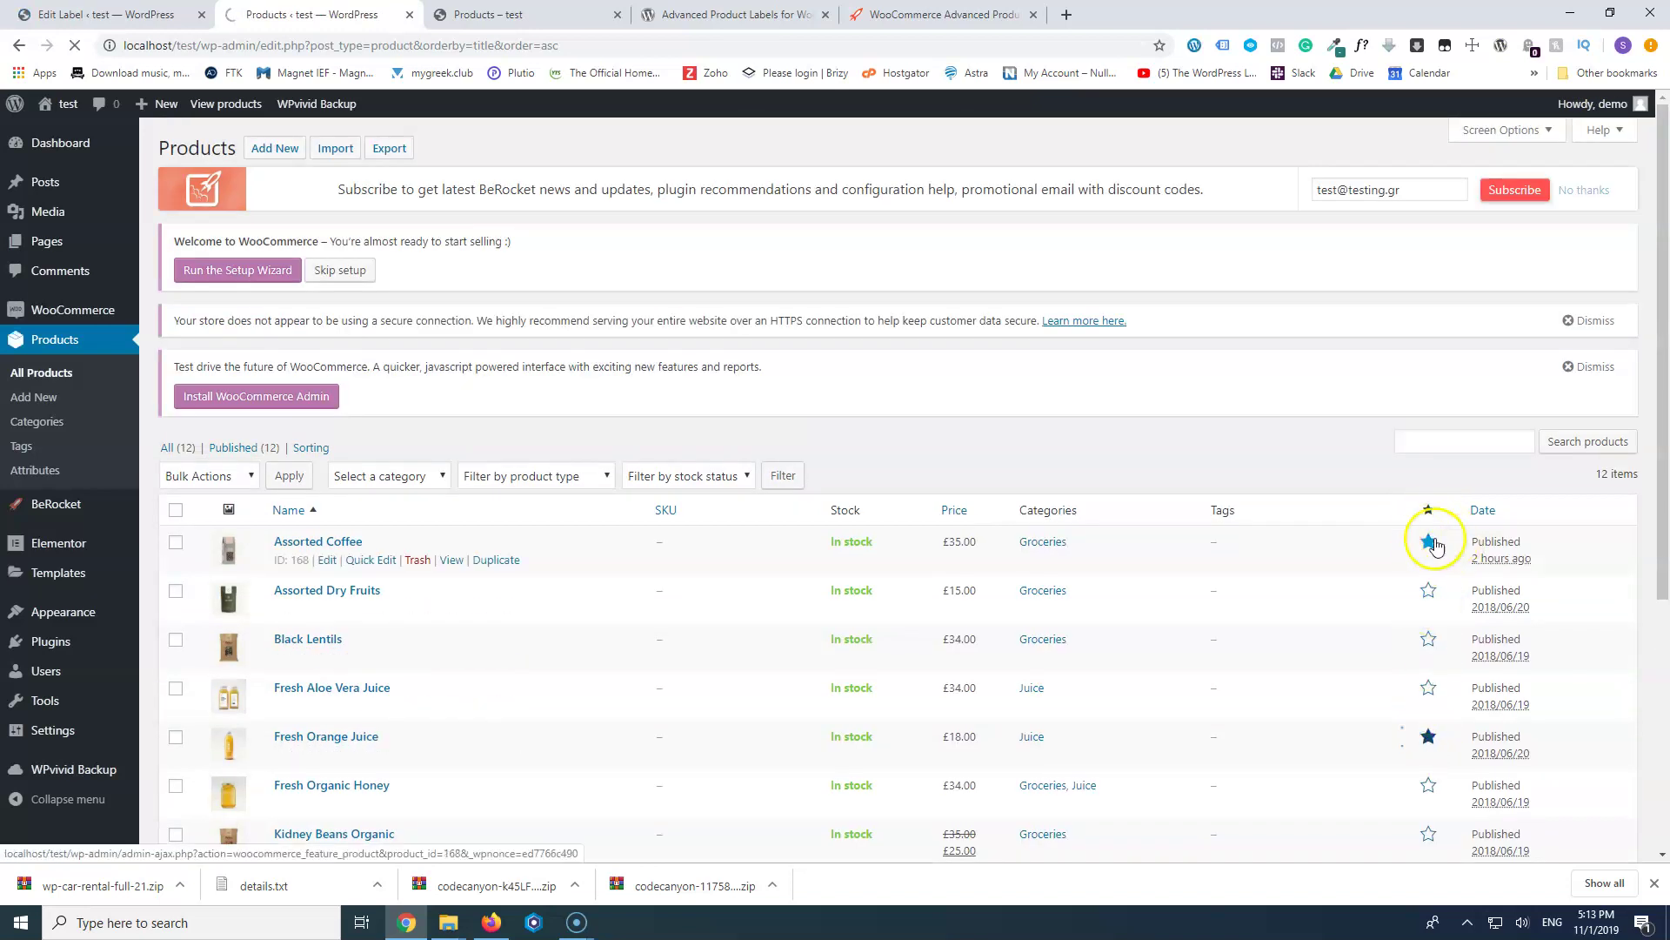
{"action": "scroll", "coordinate": [1348, 543], "scroll_direction": "down", "scroll_amount": 1}
{"action": "scroll", "coordinate": [1347, 544], "scroll_direction": "down", "scroll_amount": 3}
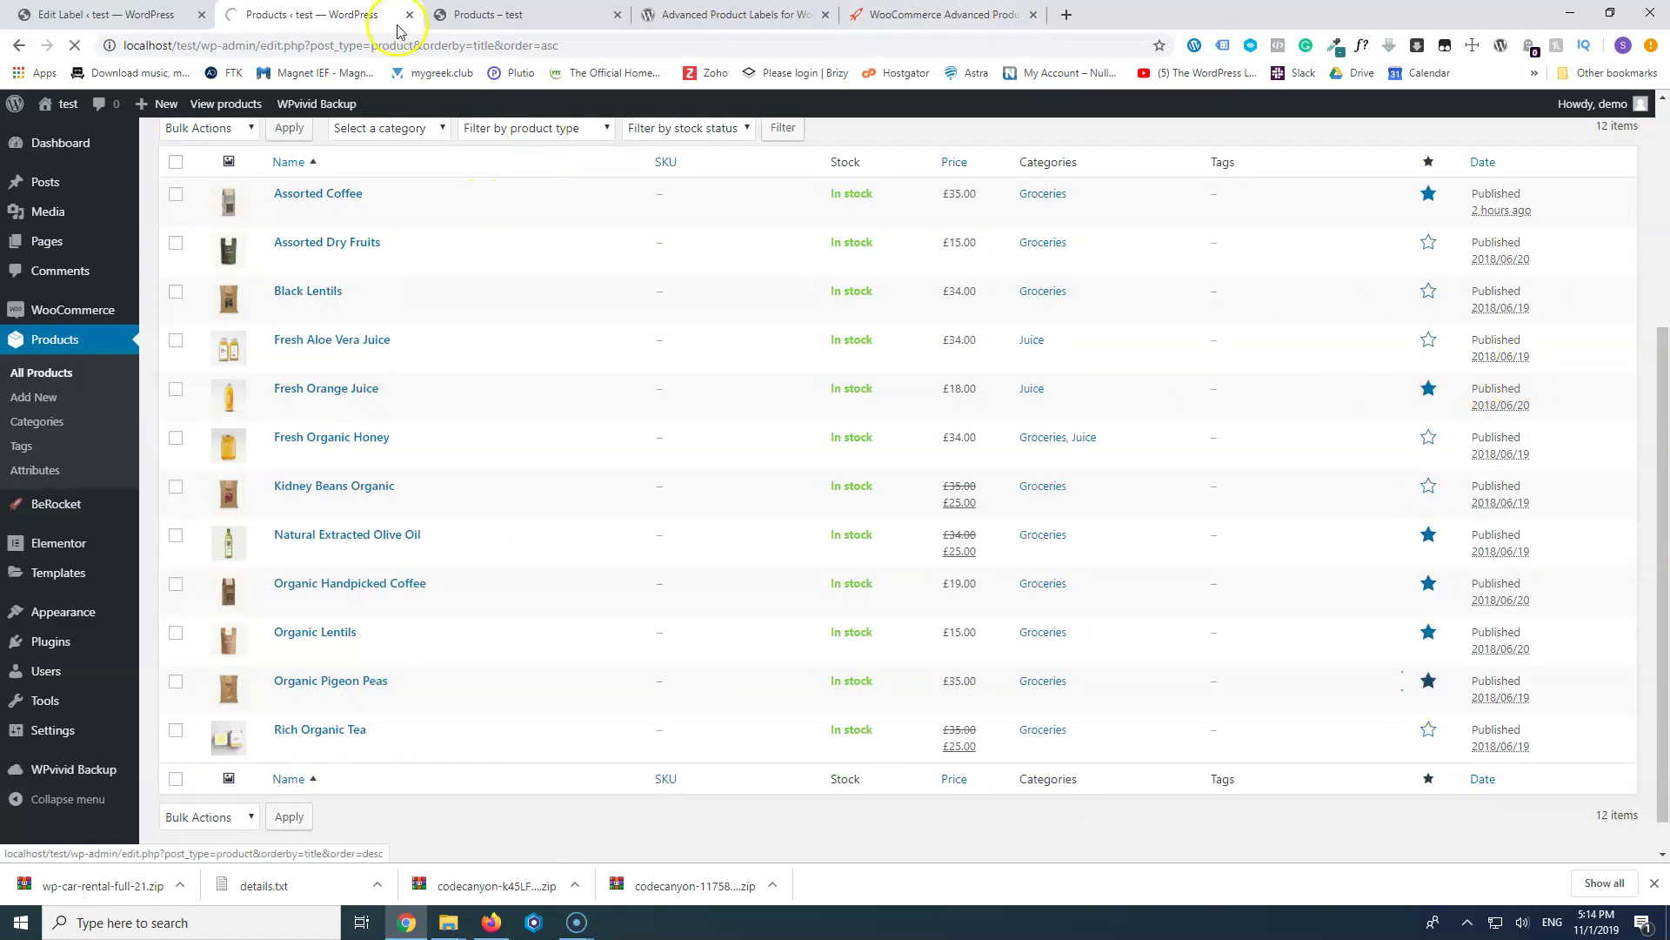
- Reload the shop page to check which products carry the Sale! label under the Featured condition, and return to the products list
{"action": "left_click", "coordinate": [515, 15]}
{"action": "left_click", "coordinate": [75, 45]}
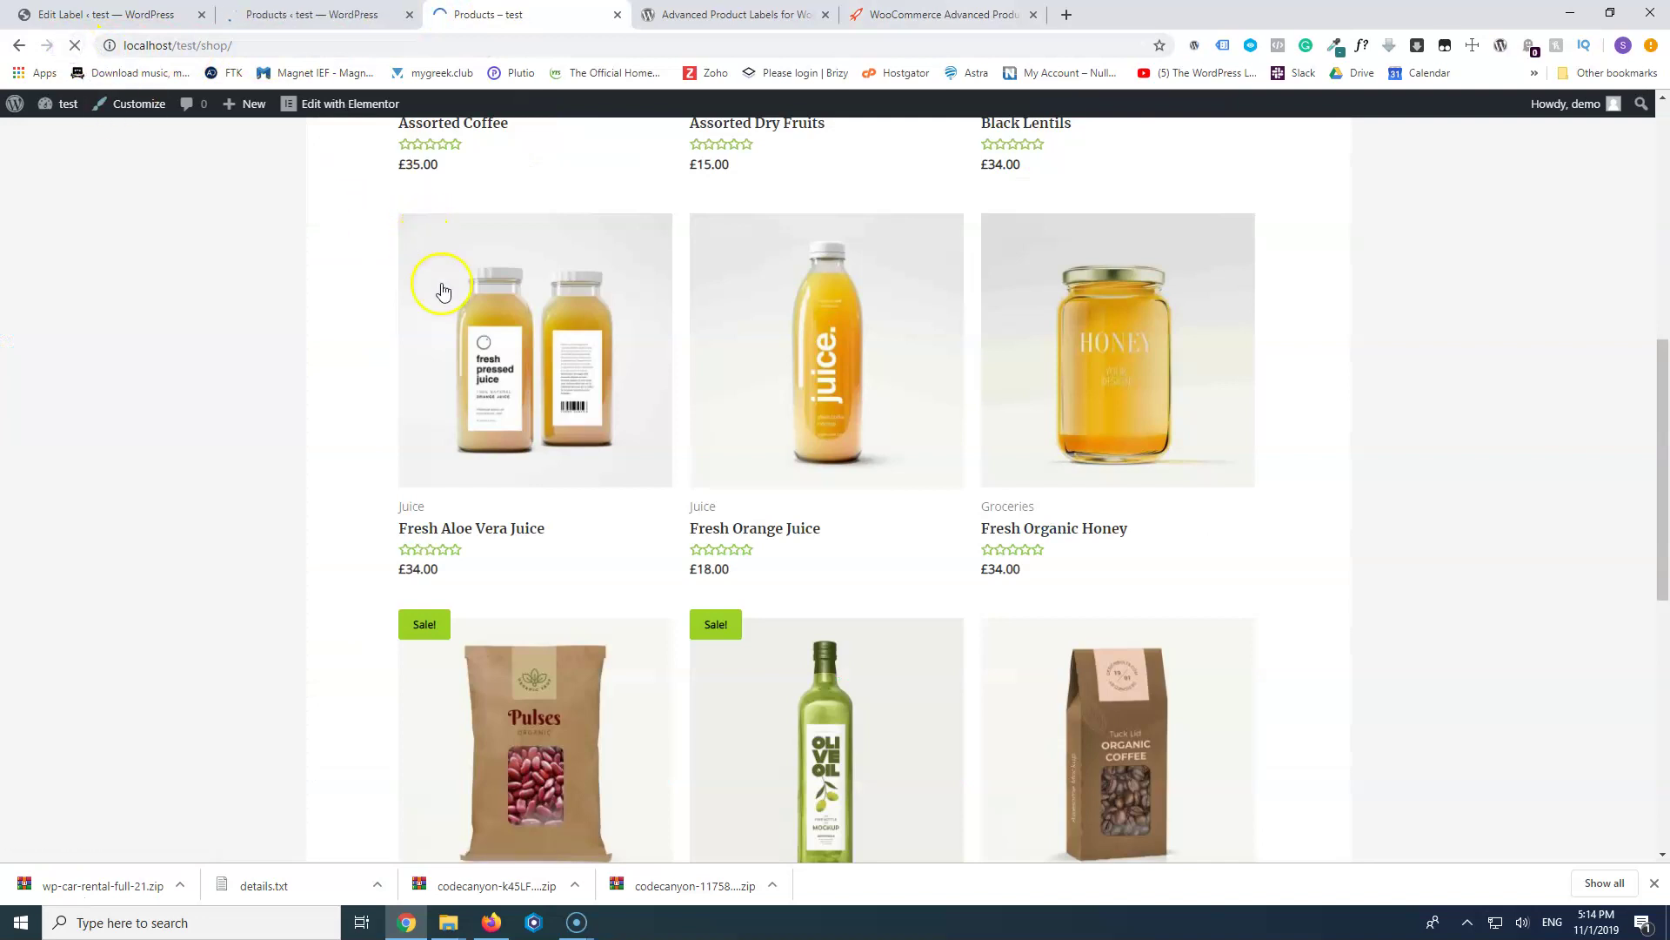
{"action": "scroll", "coordinate": [525, 380], "scroll_direction": "up", "scroll_amount": 1}
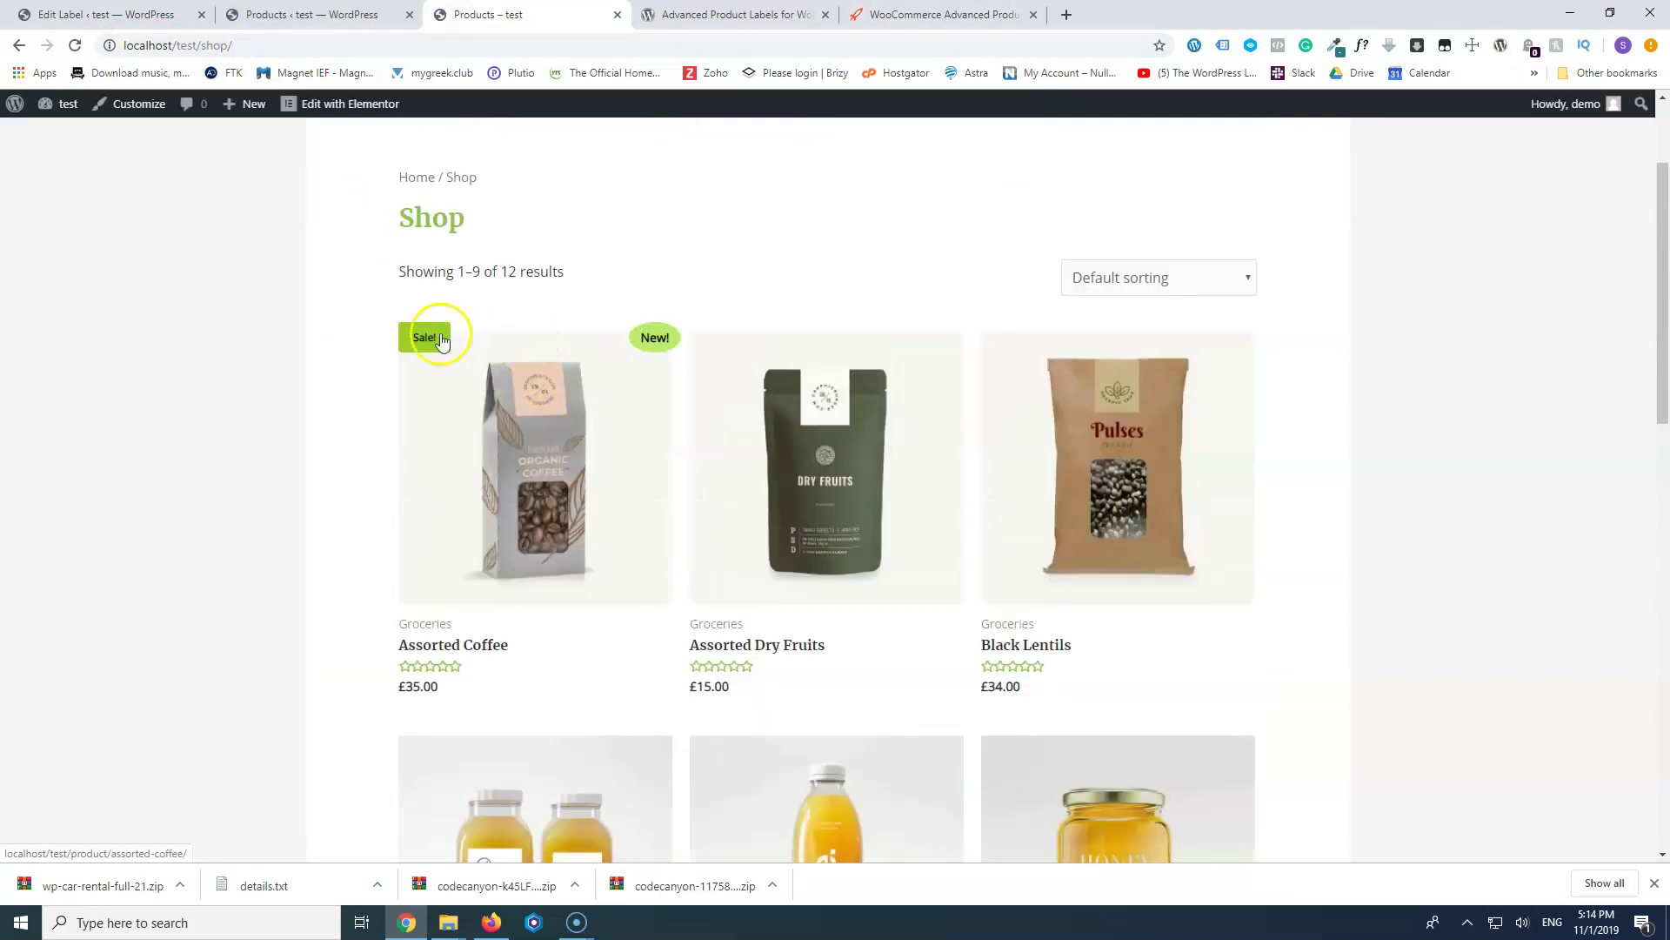
{"action": "key", "text": "ctrl+shift+Tab"}
{"action": "scroll", "coordinate": [1204, 399], "scroll_direction": "down", "scroll_amount": 4}
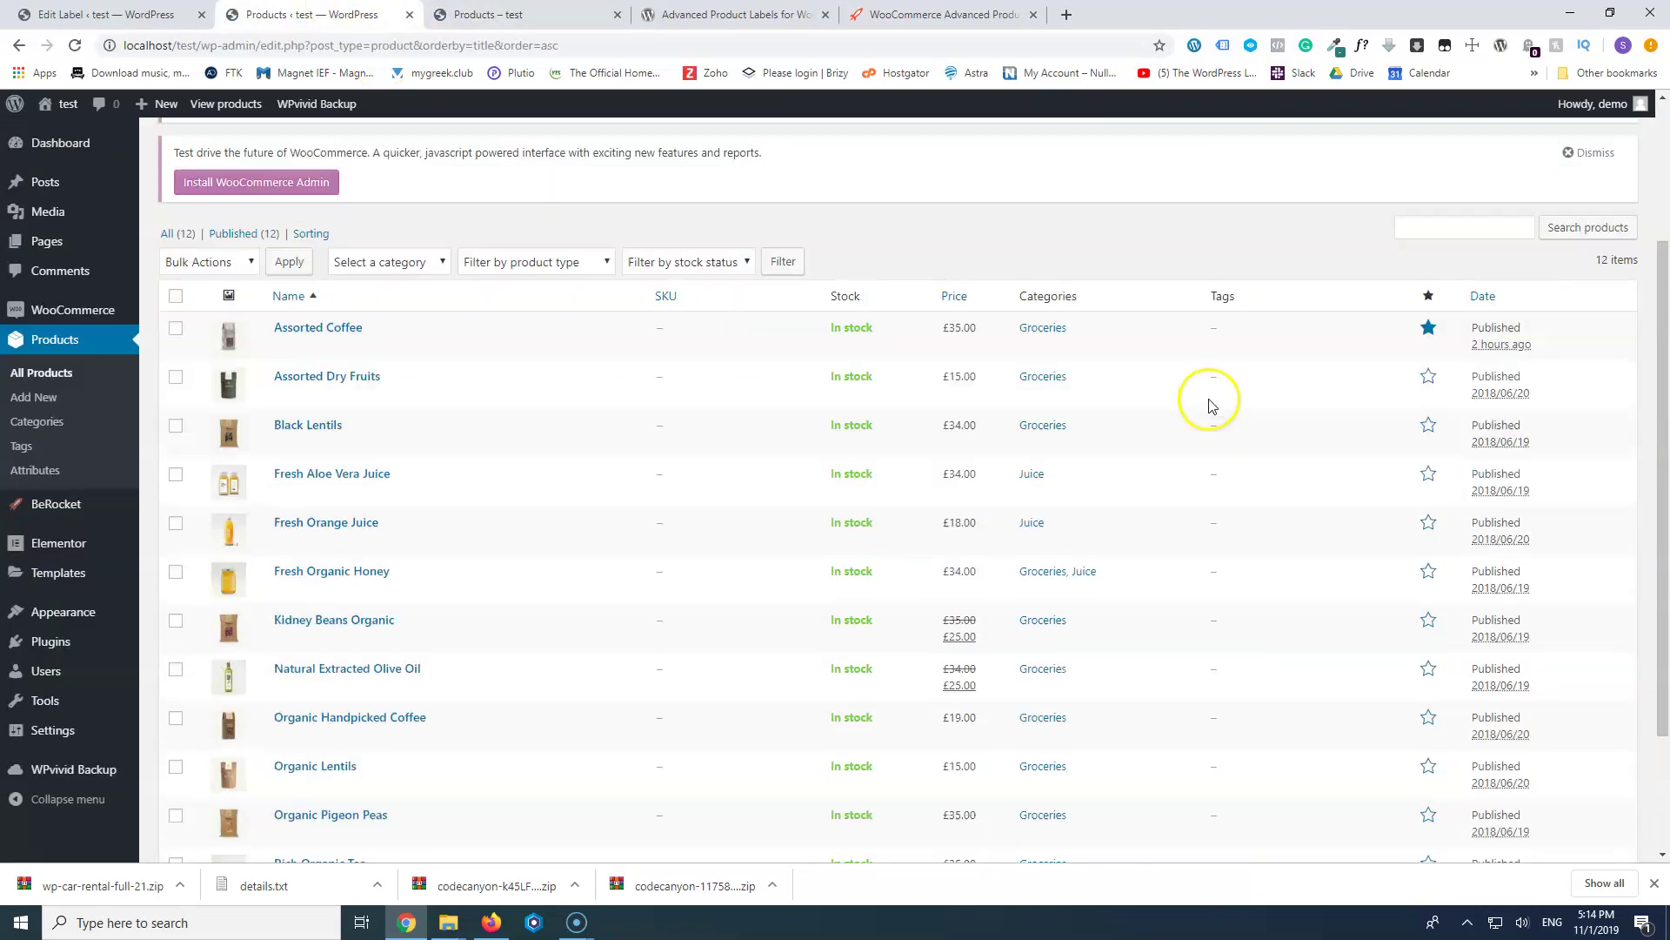
{"action": "scroll", "coordinate": [1253, 397], "scroll_direction": "up", "scroll_amount": 4}
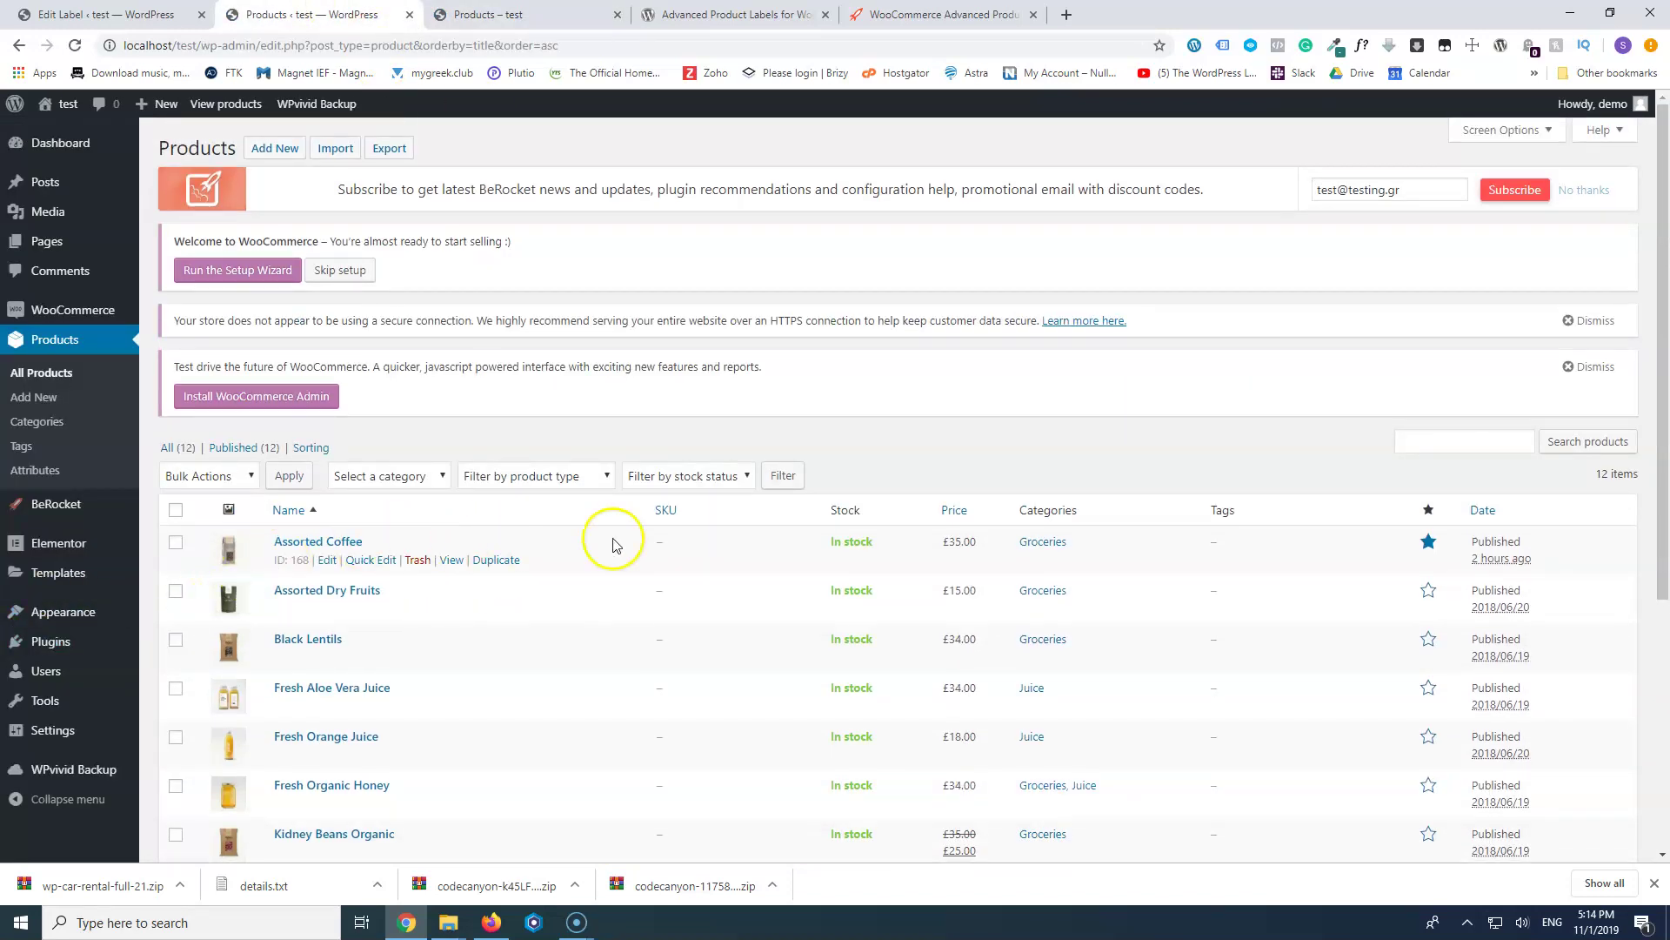
- Mark Assorted Dry Fruits as featured and check its label on the shop page
{"action": "left_click", "coordinate": [1427, 594]}
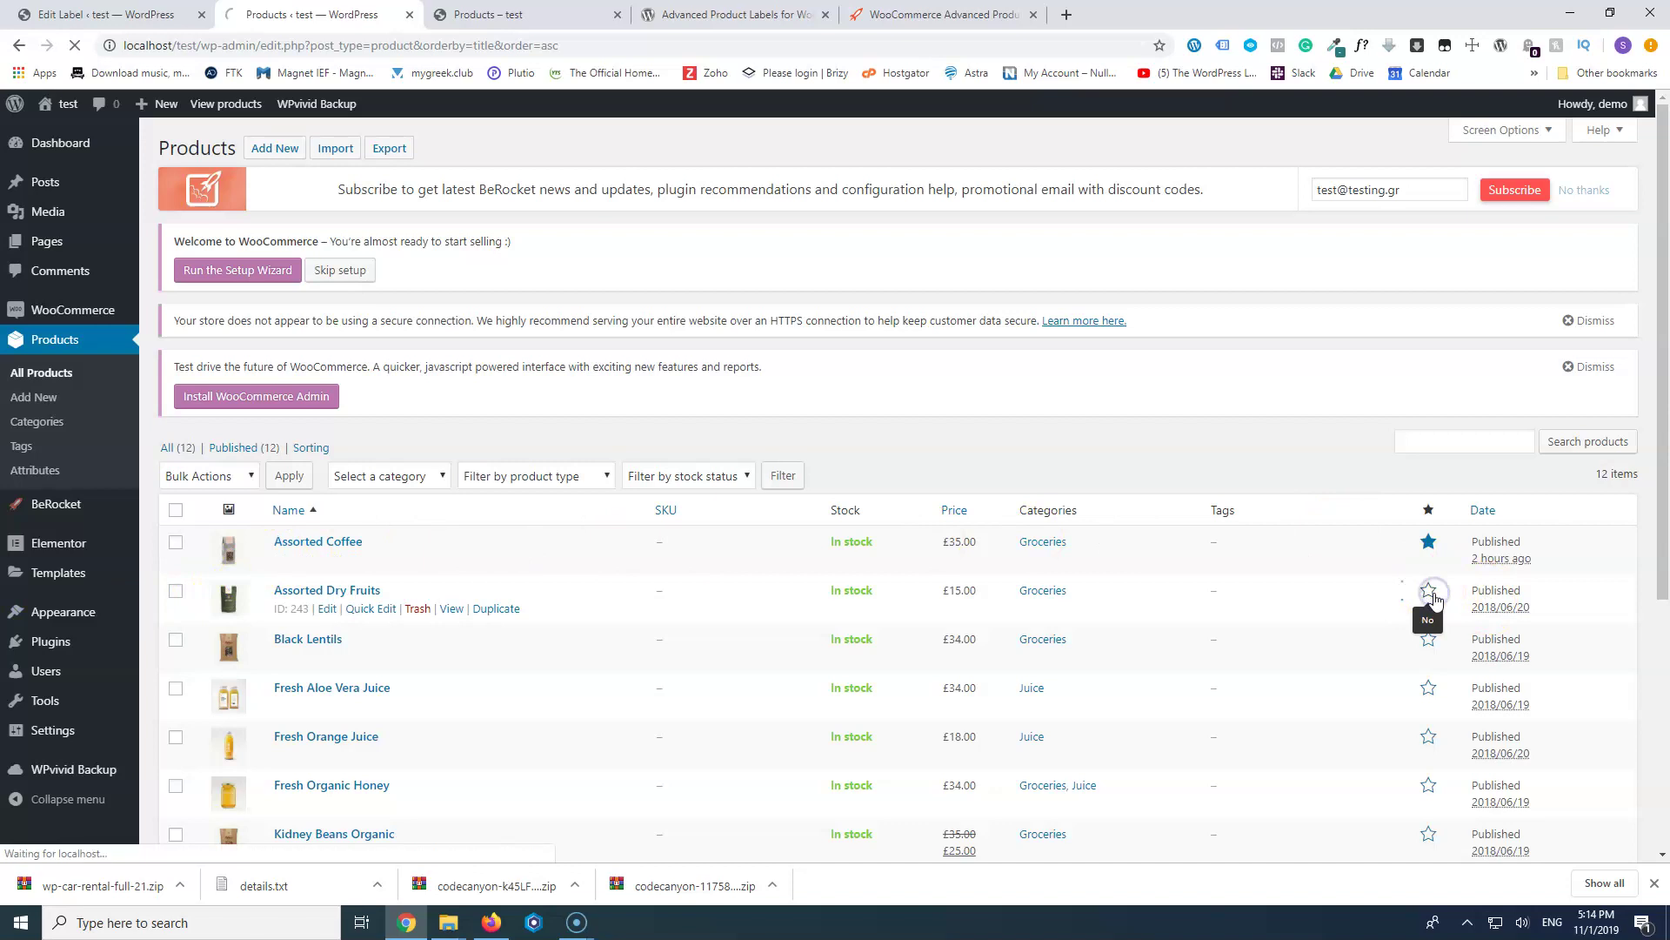
{"action": "left_click", "coordinate": [520, 17]}
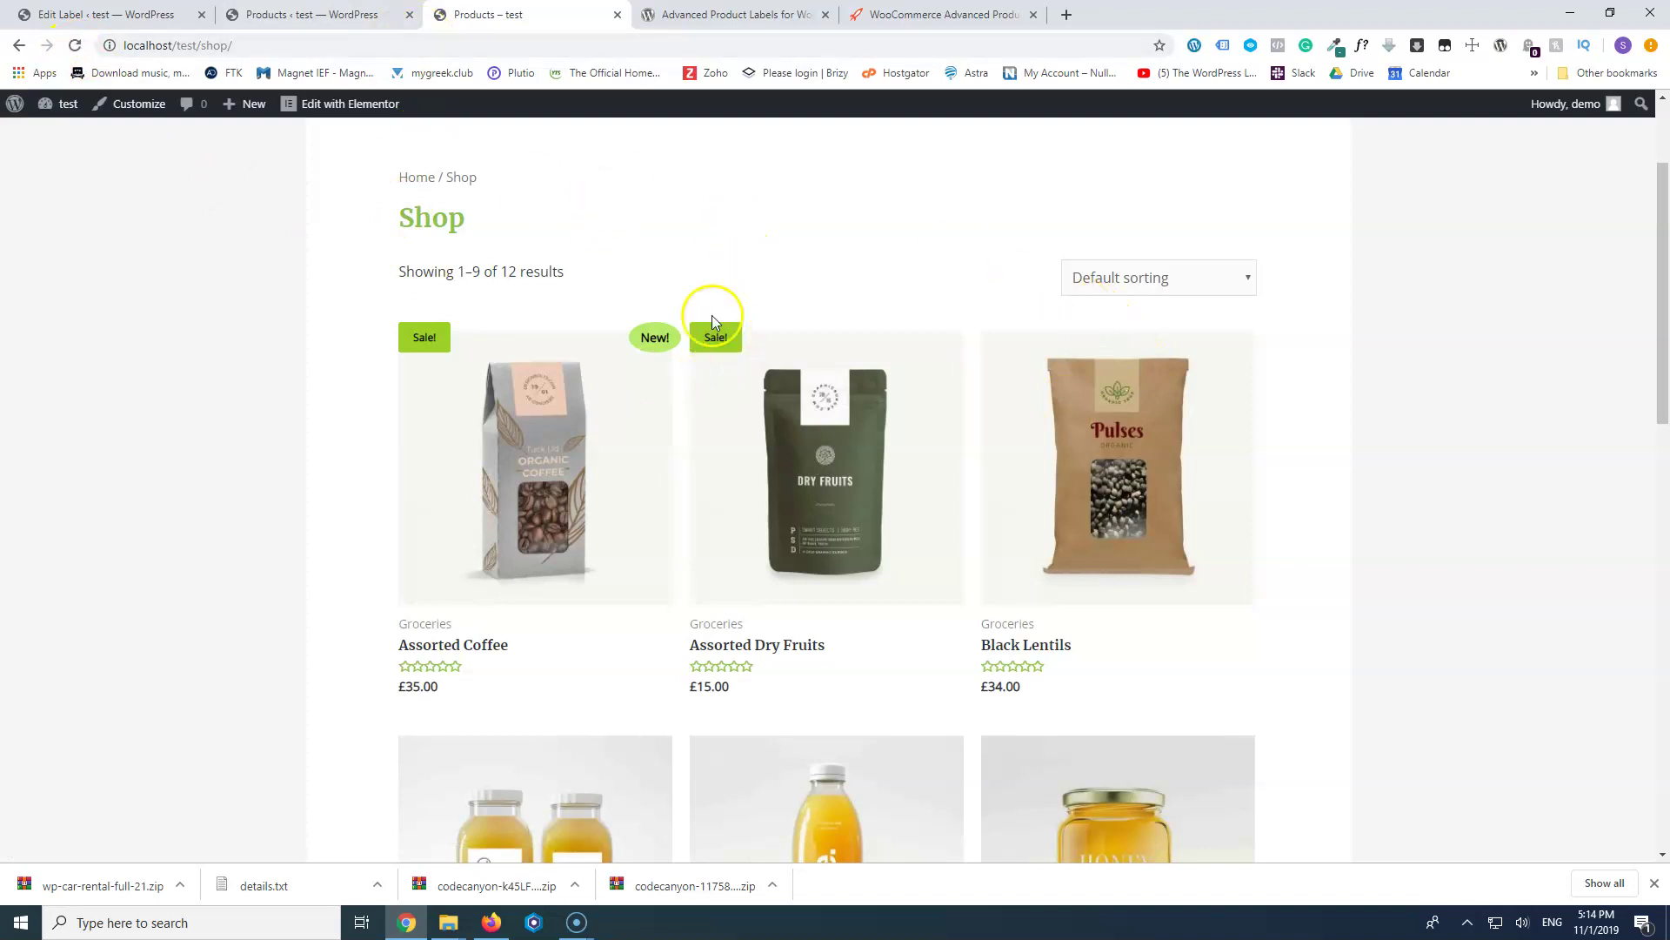
{"action": "left_click", "coordinate": [265, 15]}
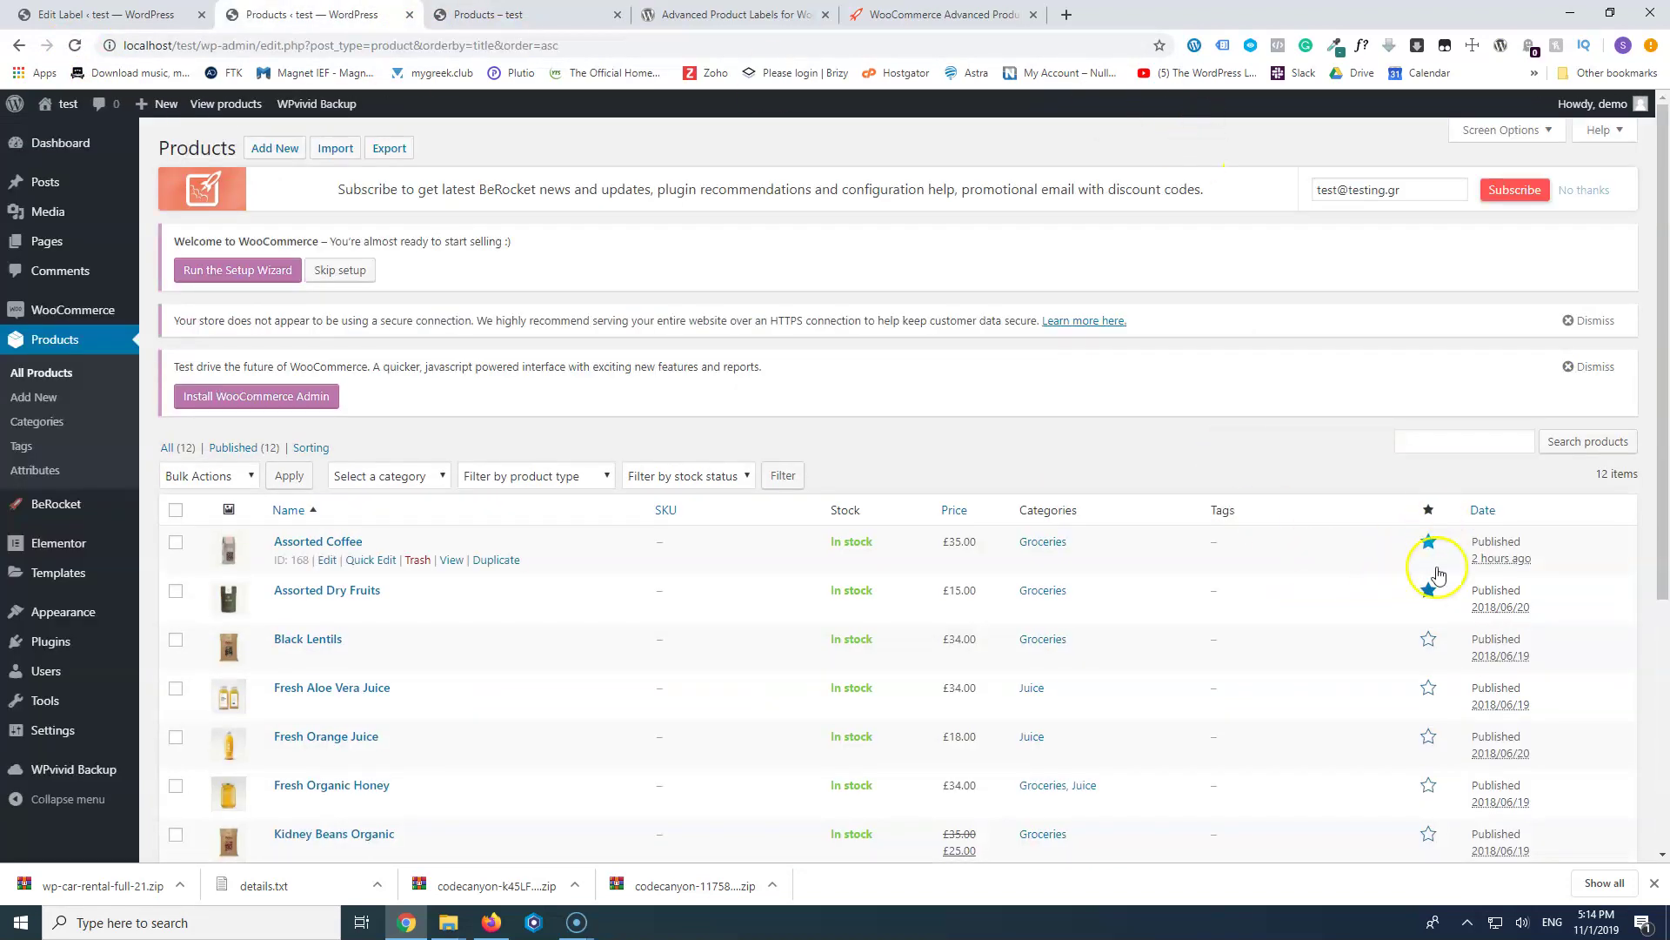
- Review the Product Type options for the Sale label's condition, and set the condition type to Product Rating
{"action": "left_click", "coordinate": [117, 12]}
{"action": "scroll", "coordinate": [280, 211], "scroll_direction": "down", "scroll_amount": 2}
{"action": "left_click", "coordinate": [255, 224]}
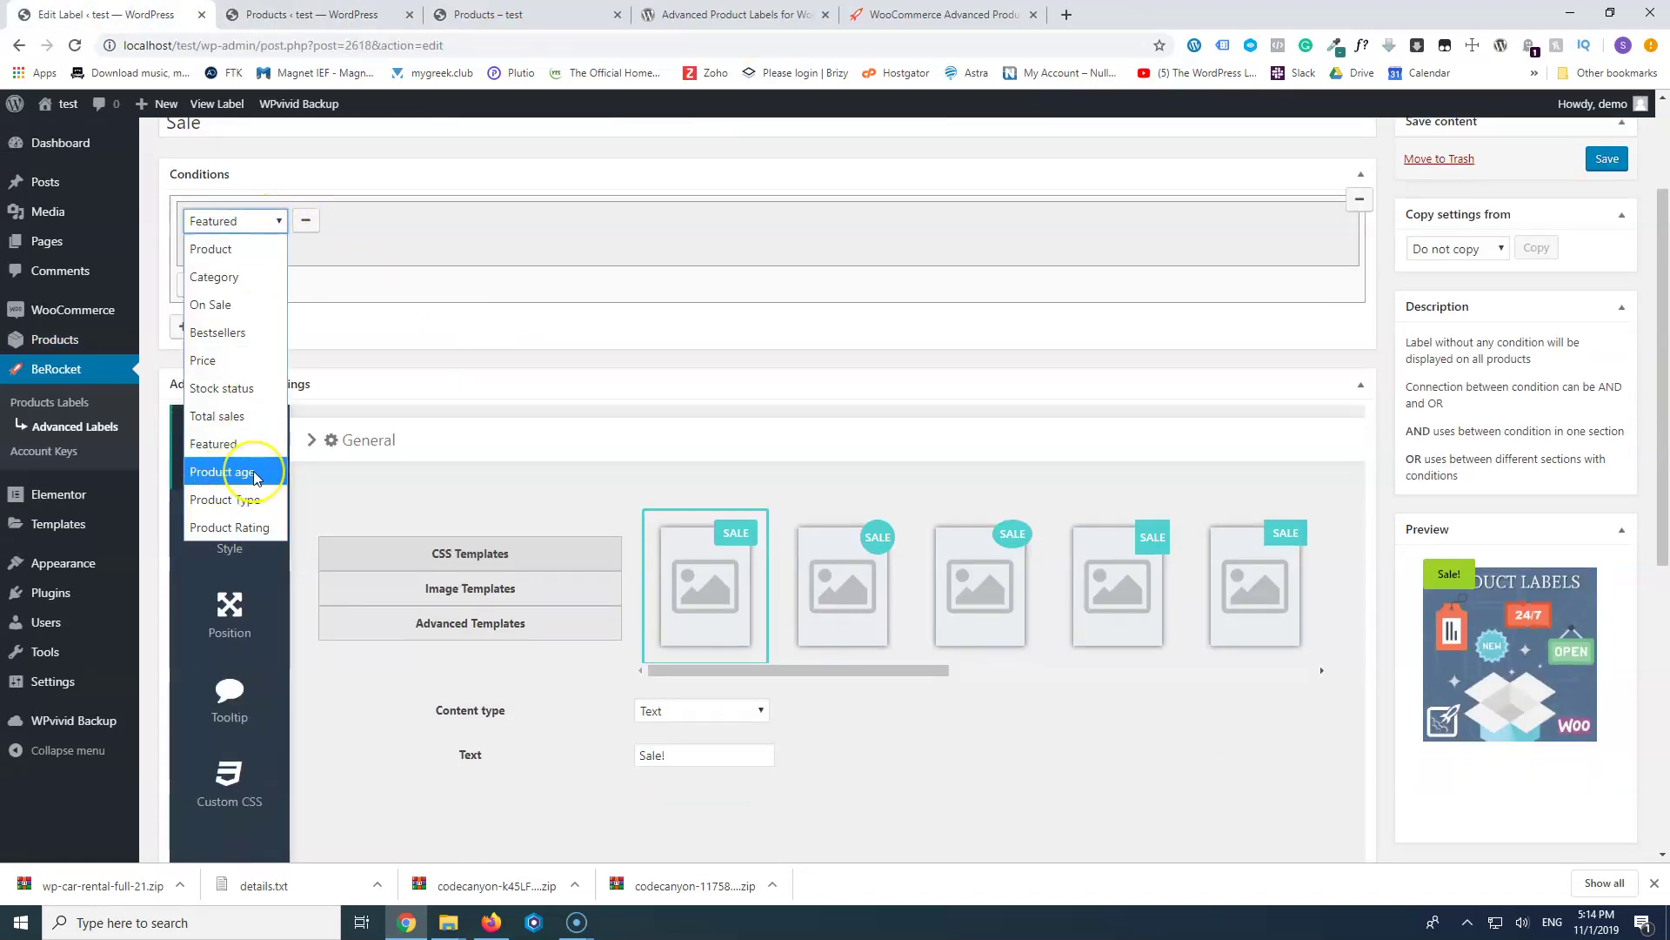
{"action": "left_click", "coordinate": [228, 500]}
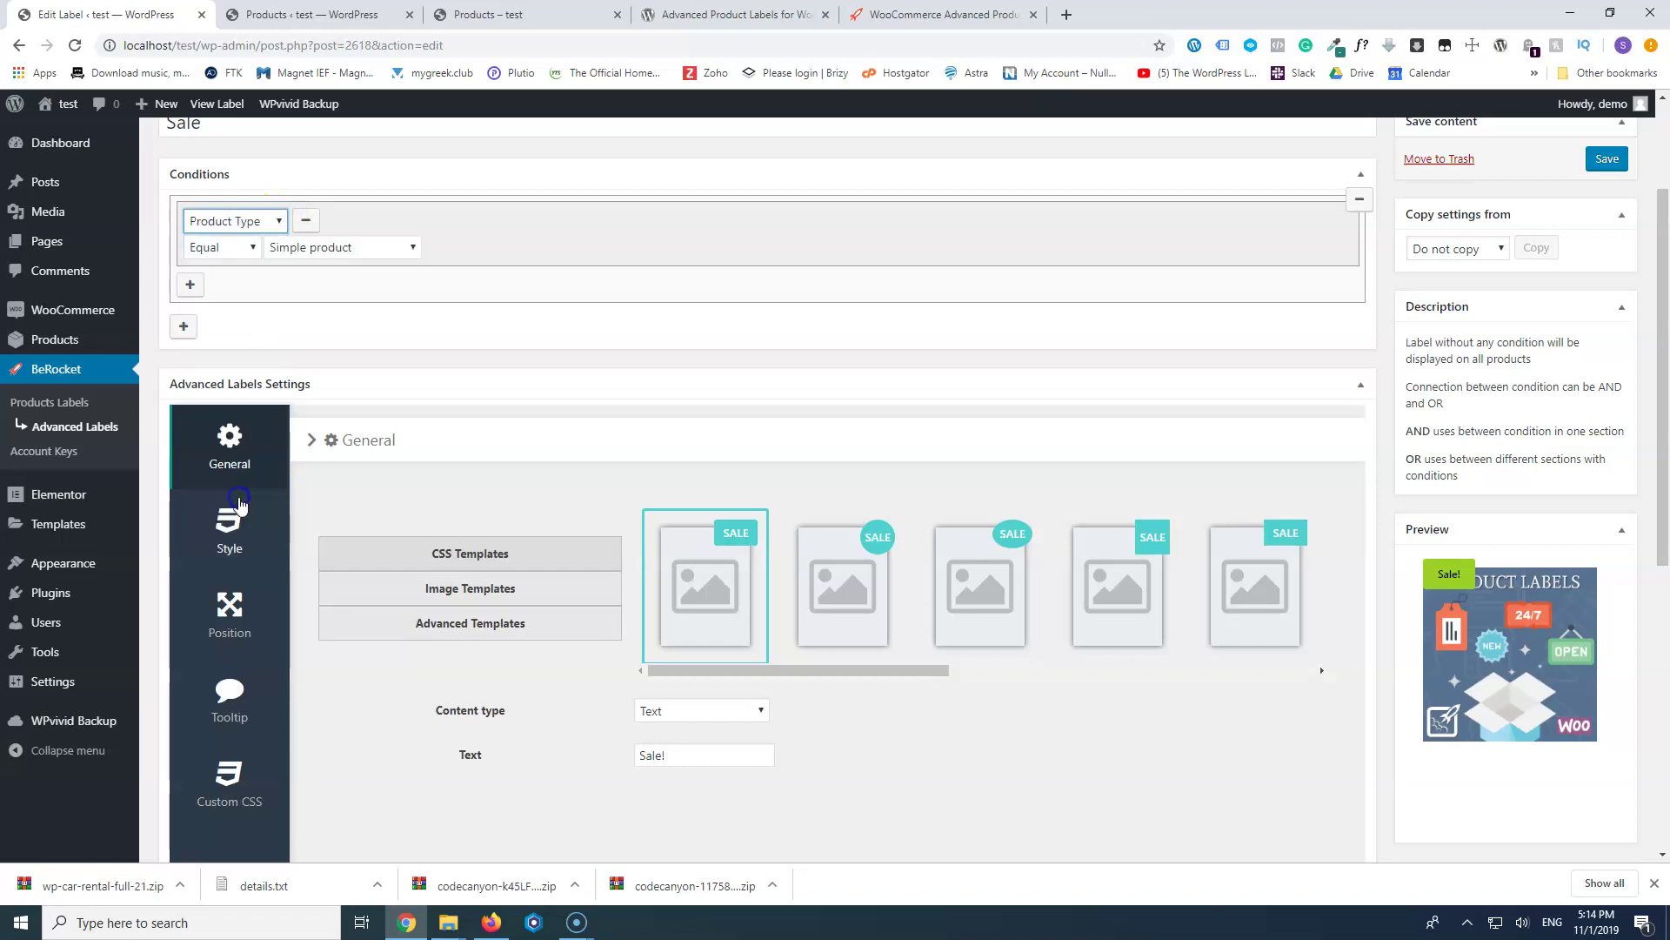
{"action": "left_click", "coordinate": [329, 251]}
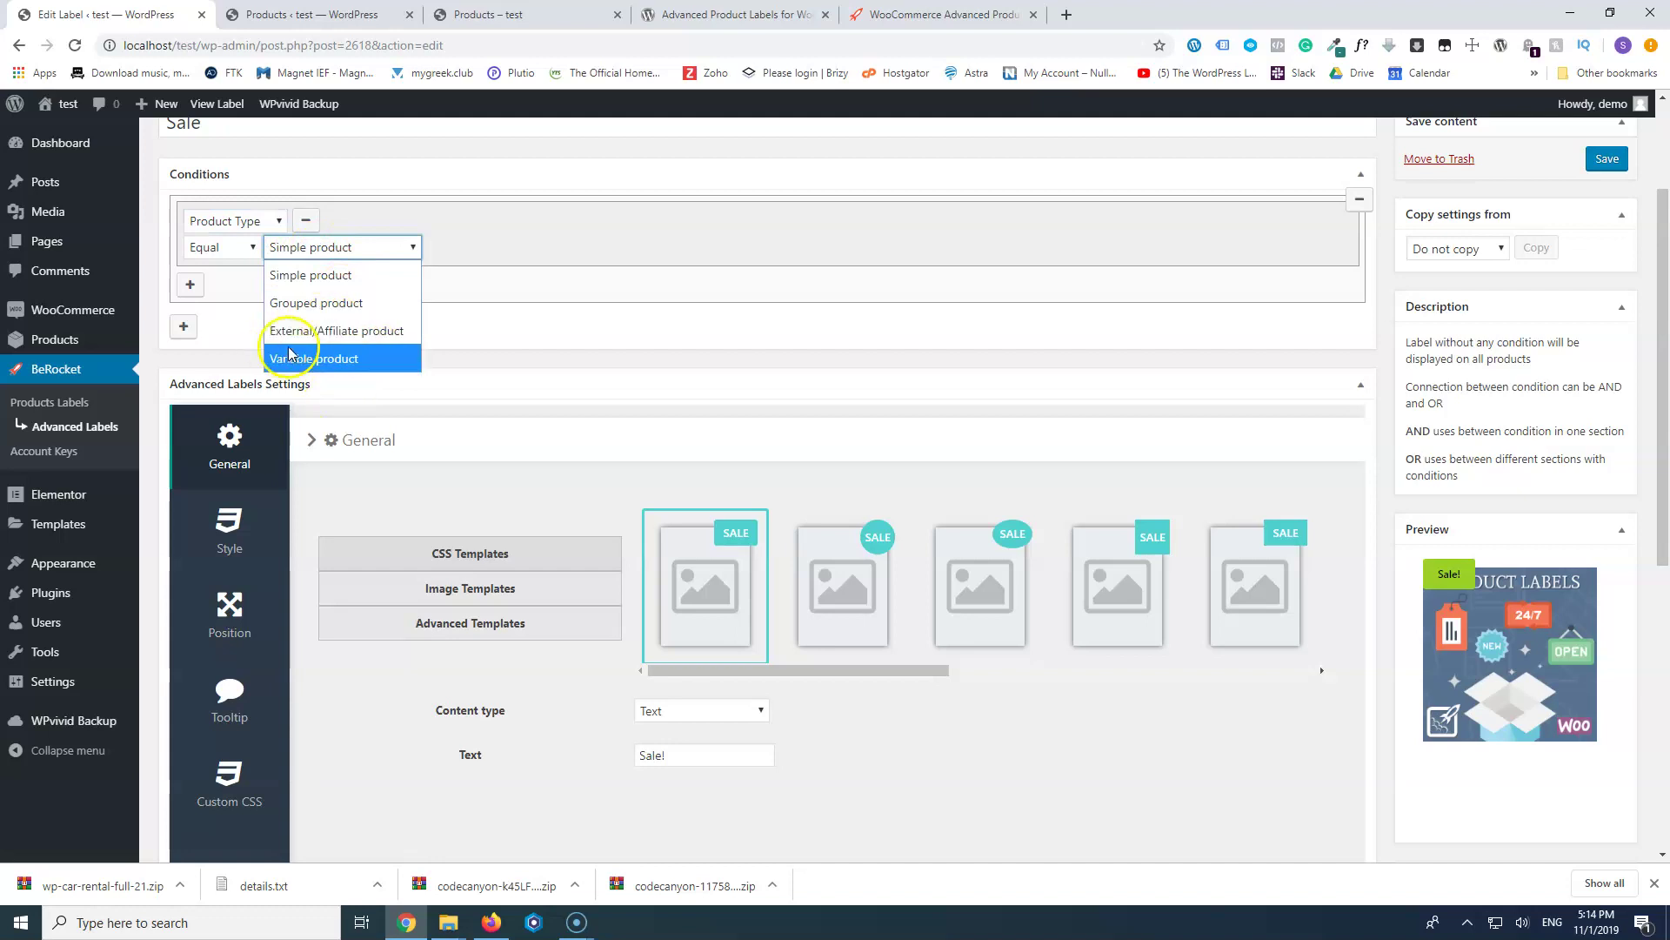
{"action": "left_click", "coordinate": [236, 221]}
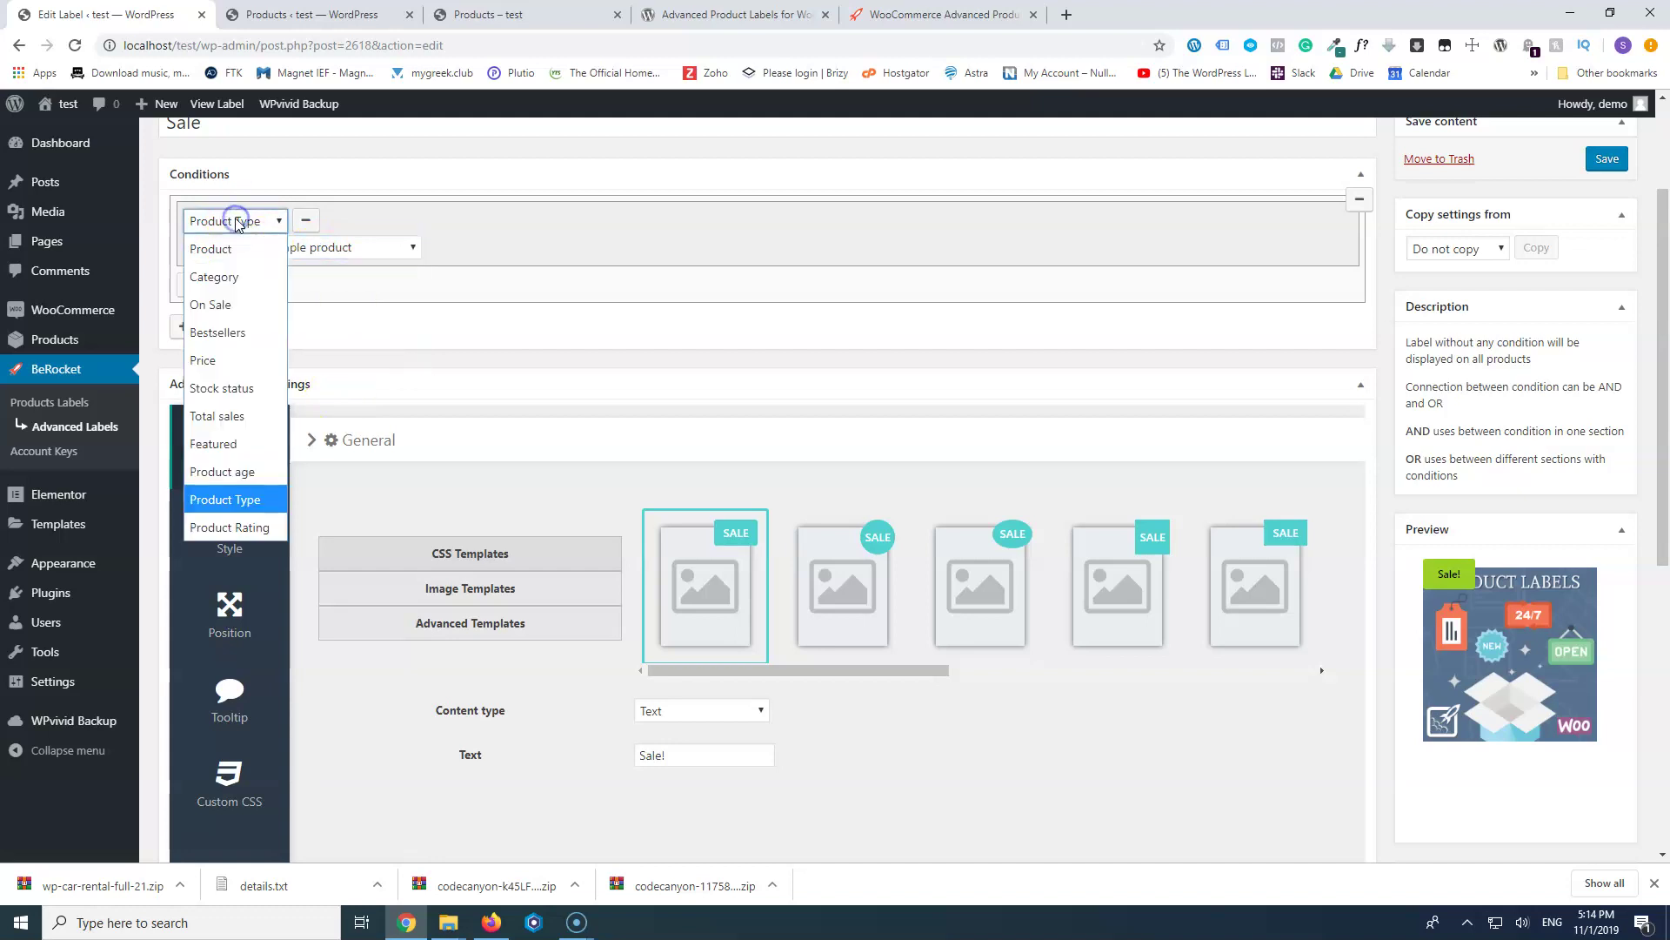
{"action": "left_click", "coordinate": [226, 528]}
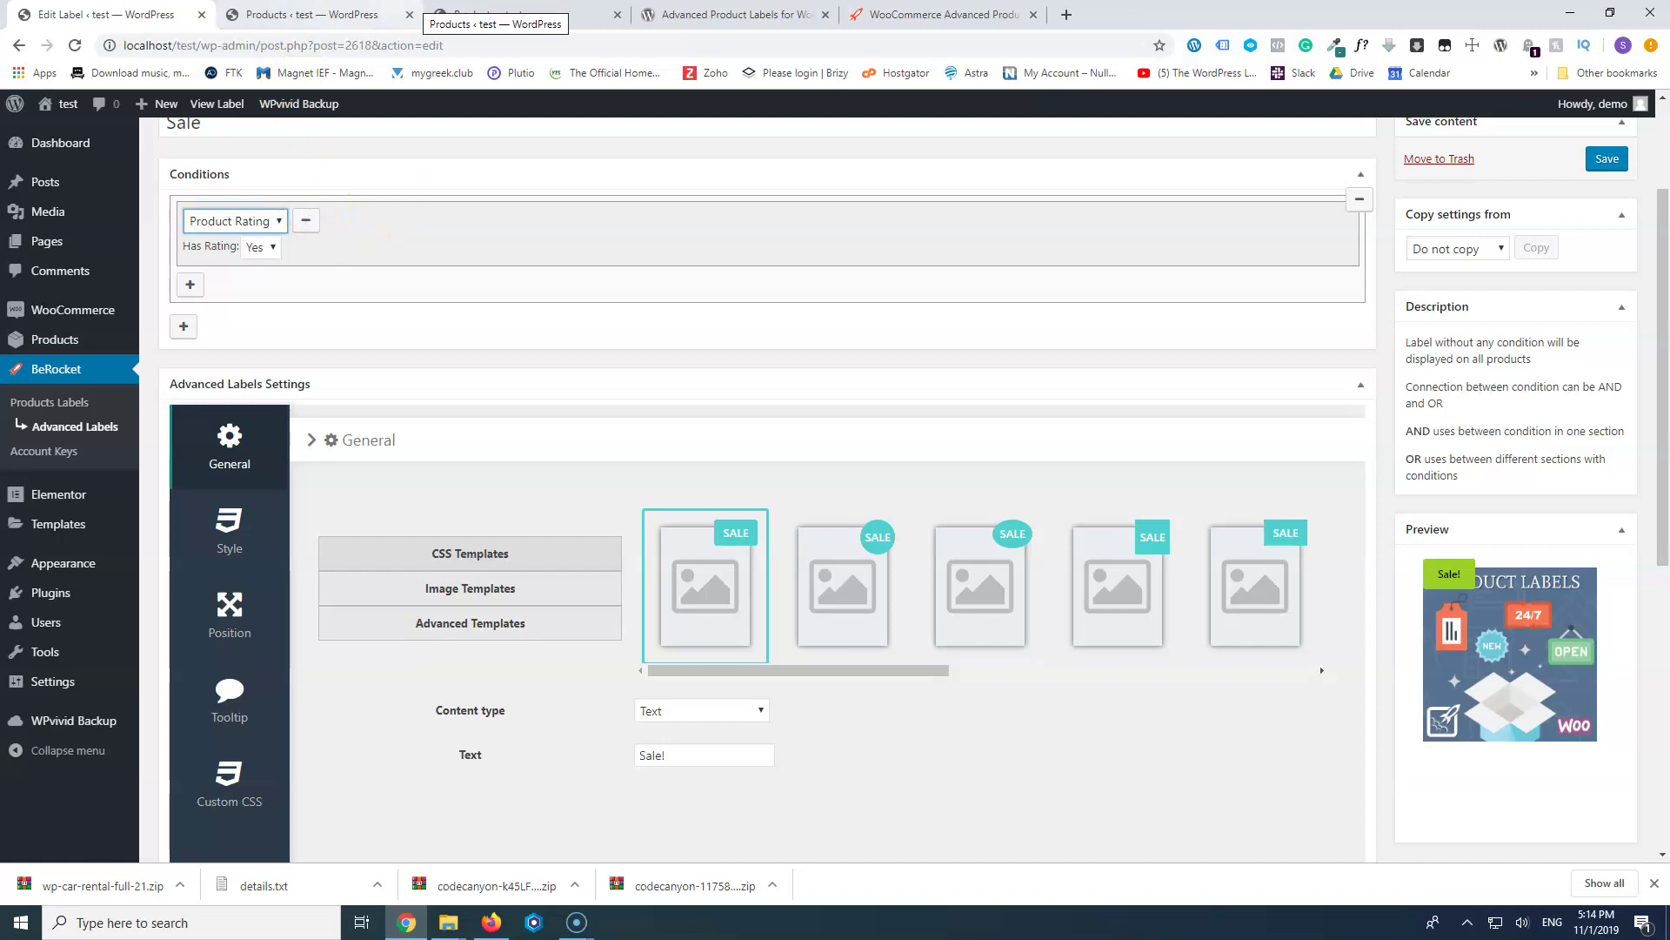
- Examine the features exclusive to the Premium version in the plugin's comparison table, and return to the label editor
{"action": "left_click", "coordinate": [935, 14]}
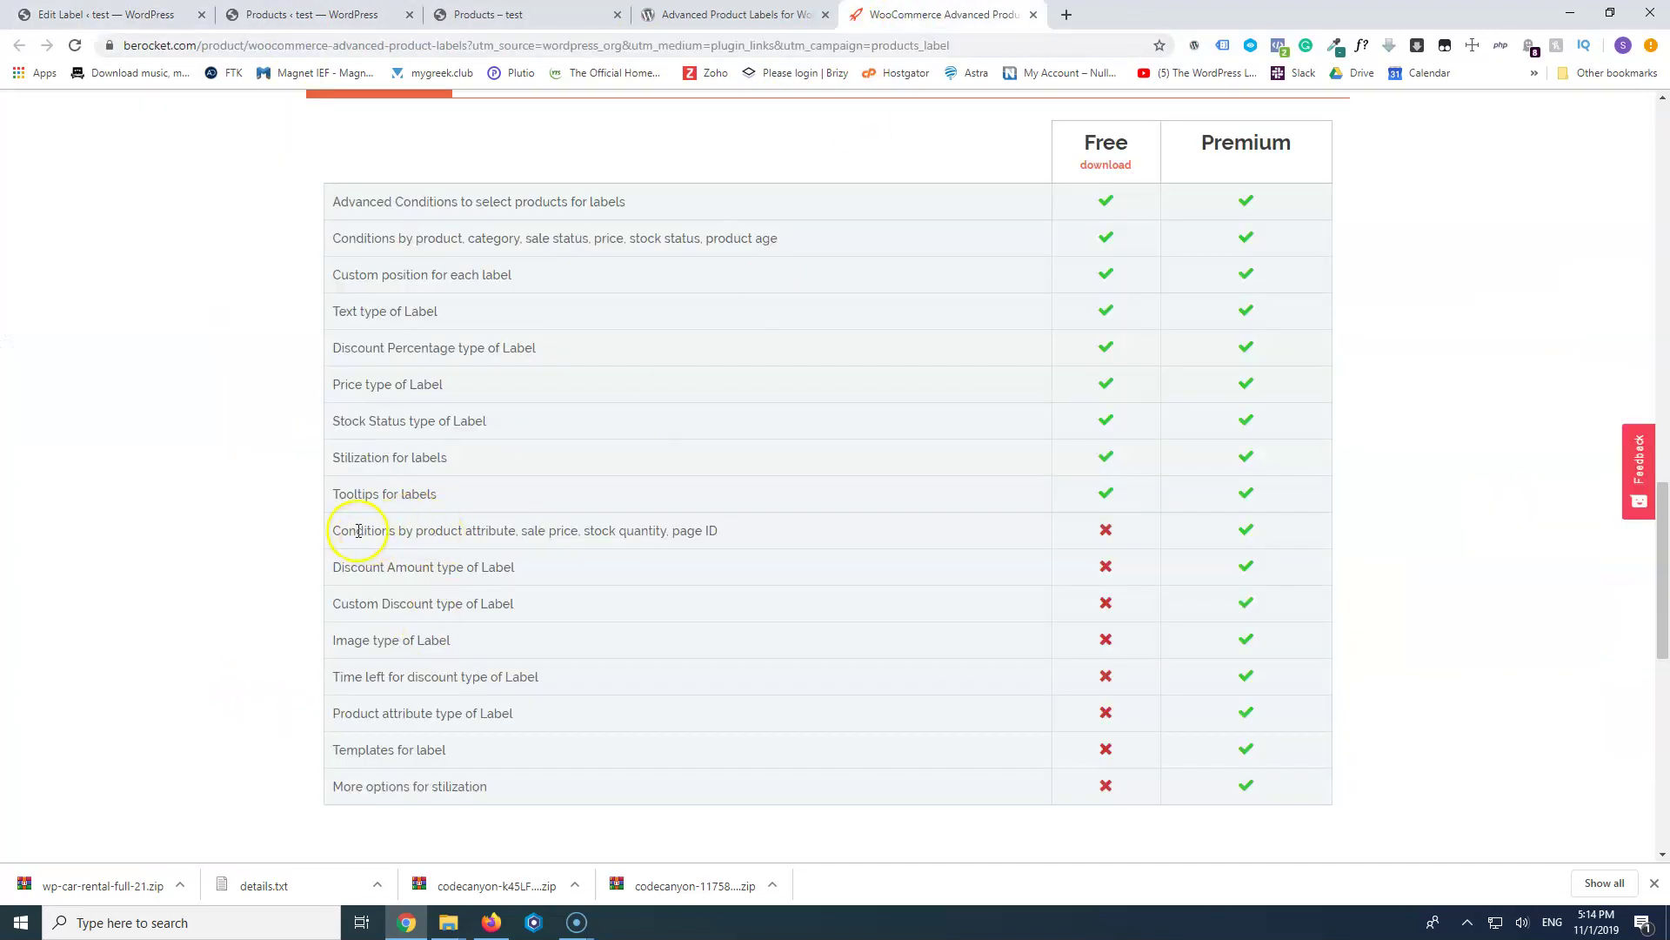
{"action": "left_click_drag", "start_coordinate": [340, 530], "coordinate": [529, 786]}
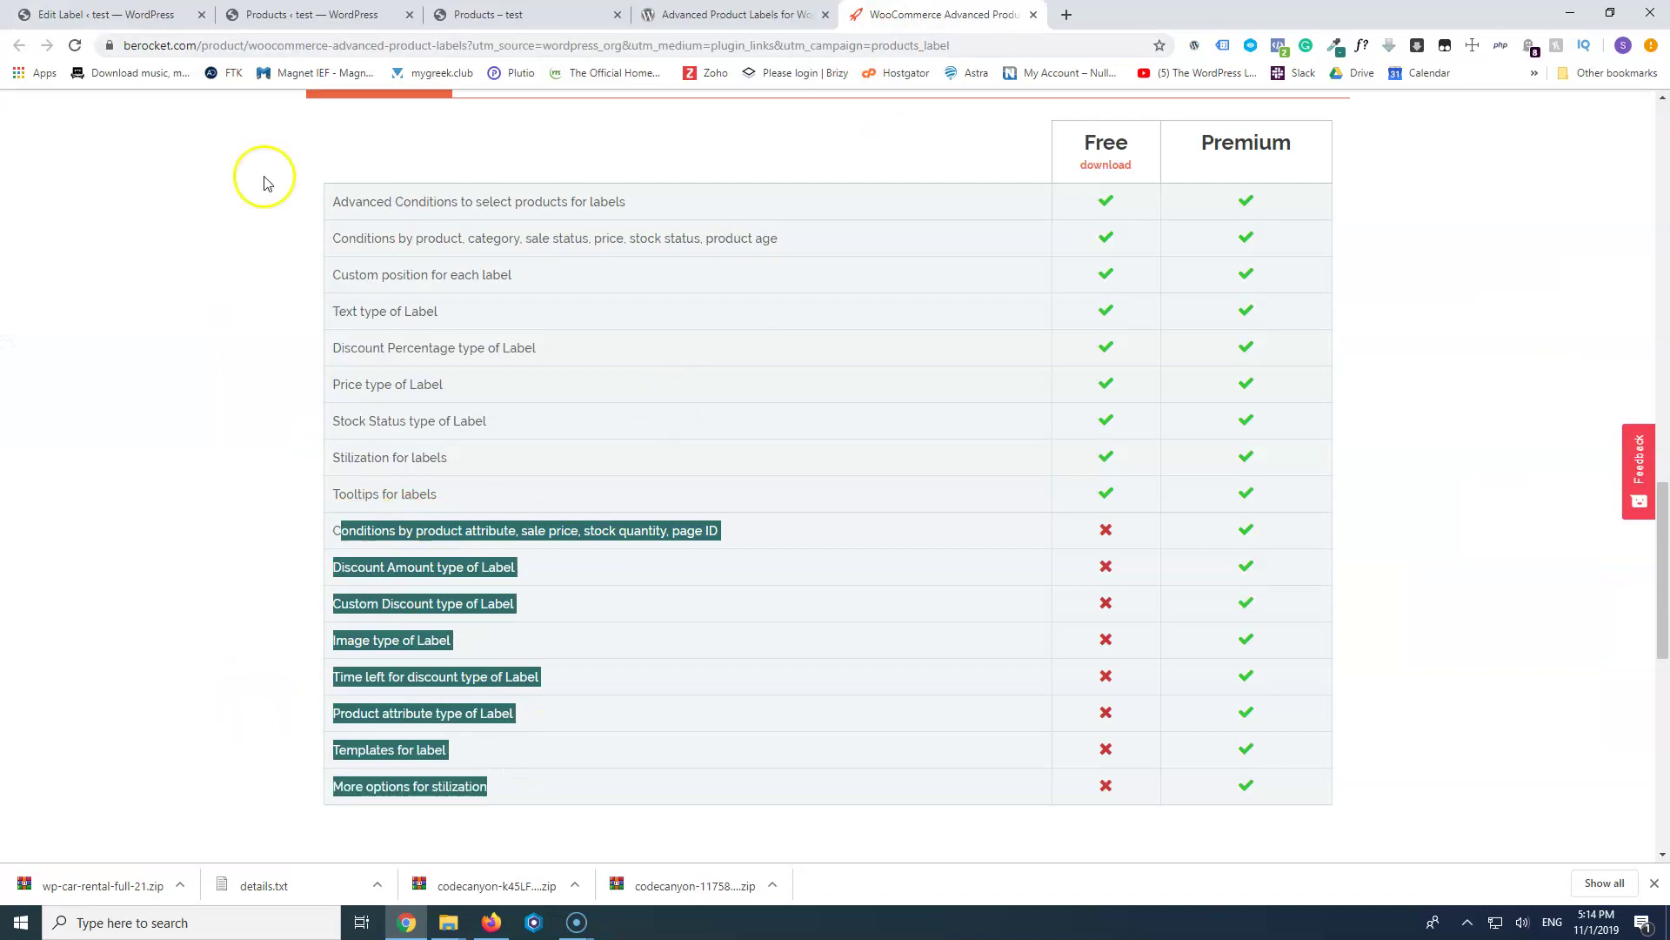
{"action": "key", "text": "ctrl+1"}
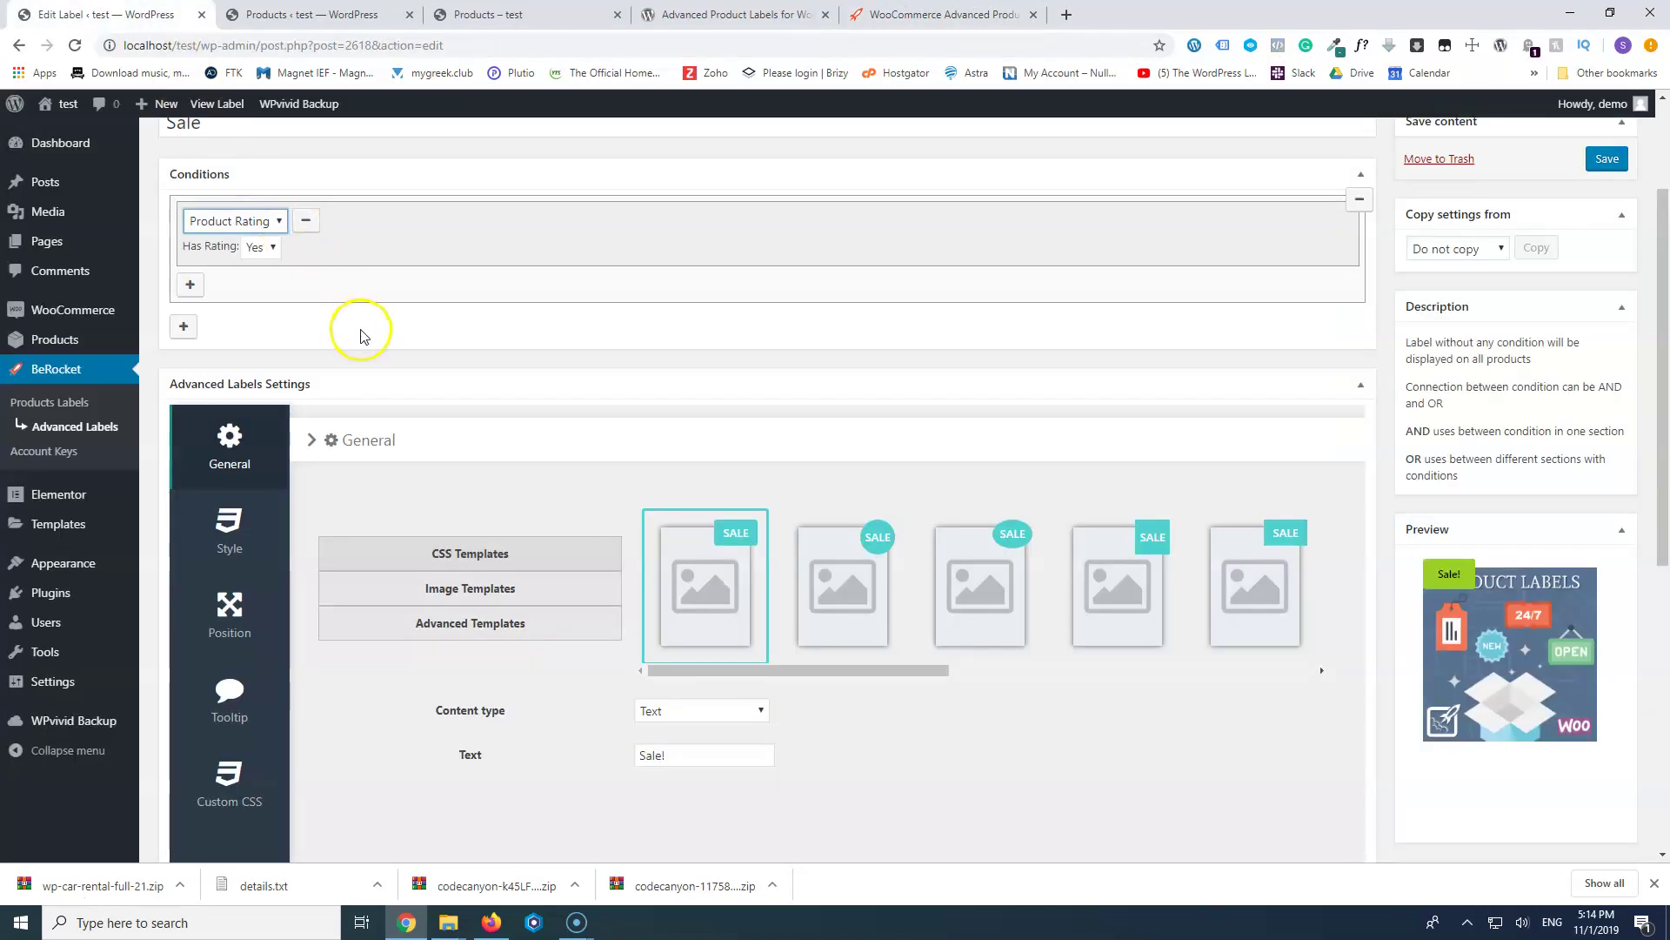
- Set the top and right margins in the Sale label's position settings to 0 px and save the label
{"action": "left_click", "coordinate": [230, 624]}
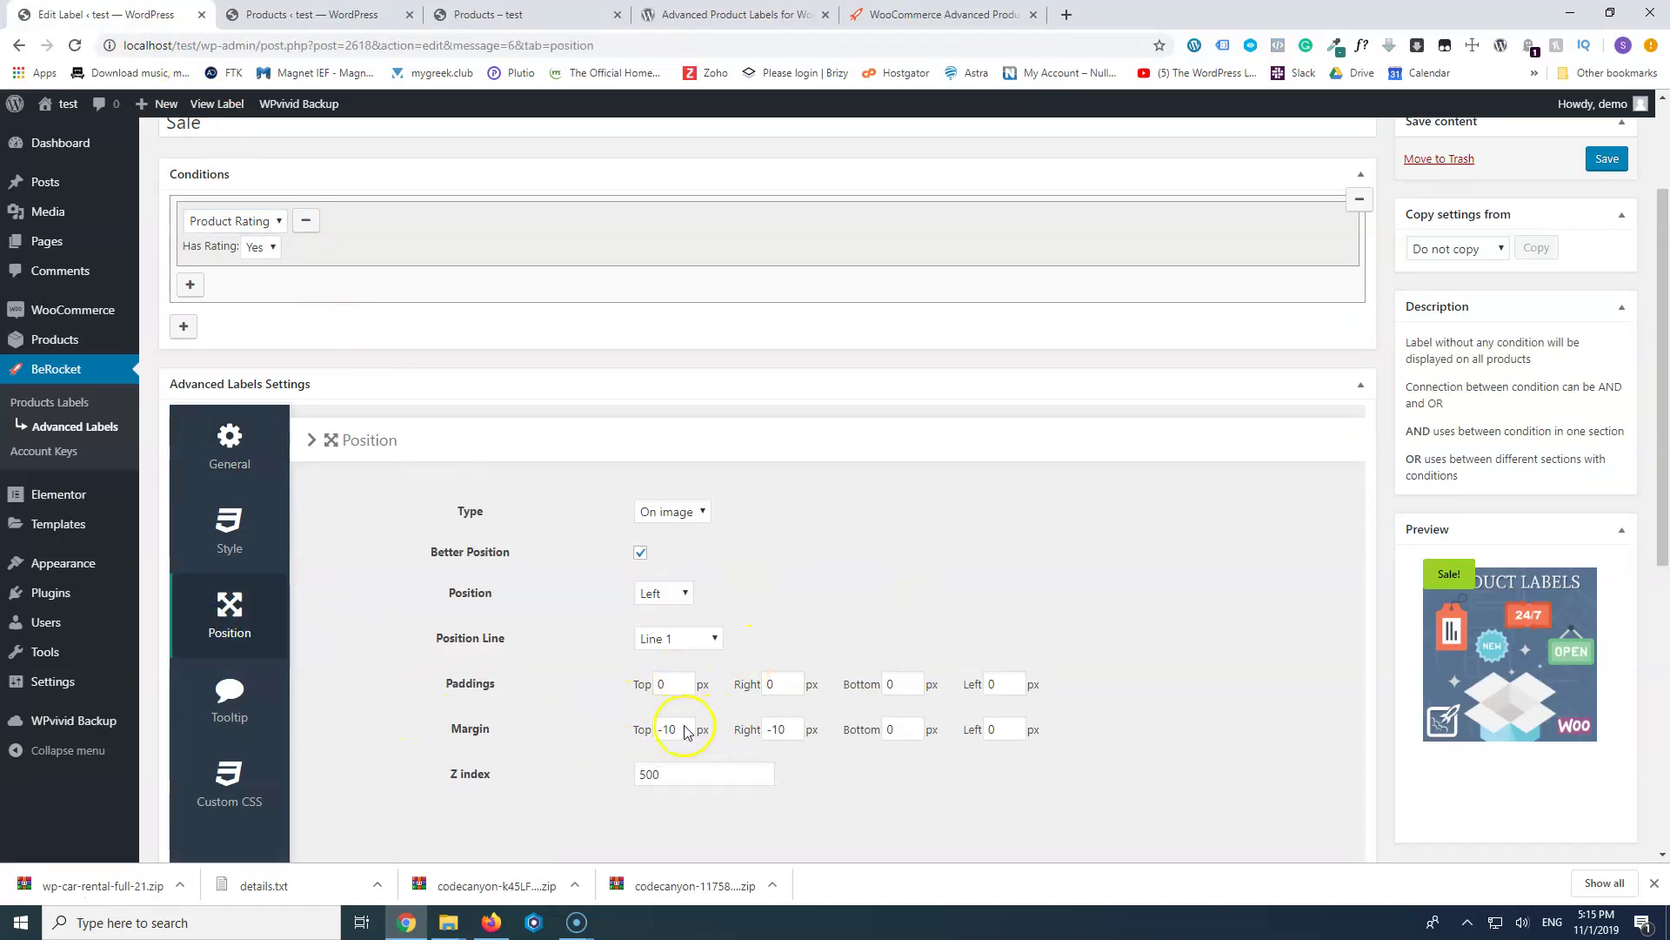
{"action": "left_click", "coordinate": [518, 12]}
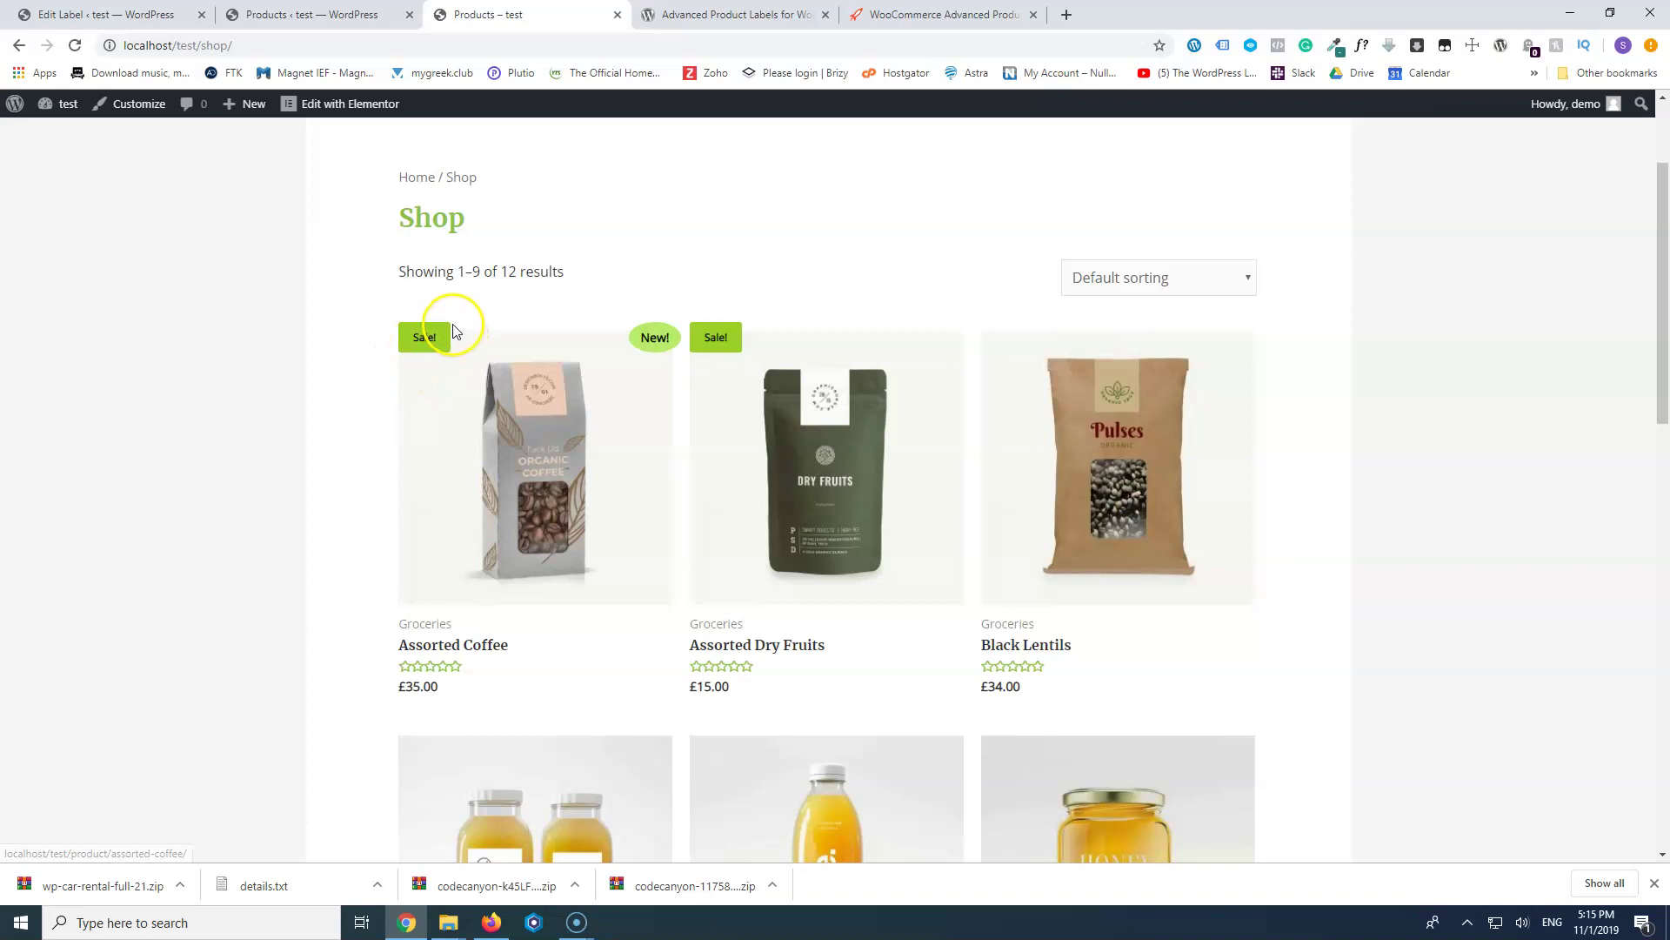
{"action": "left_click", "coordinate": [148, 11]}
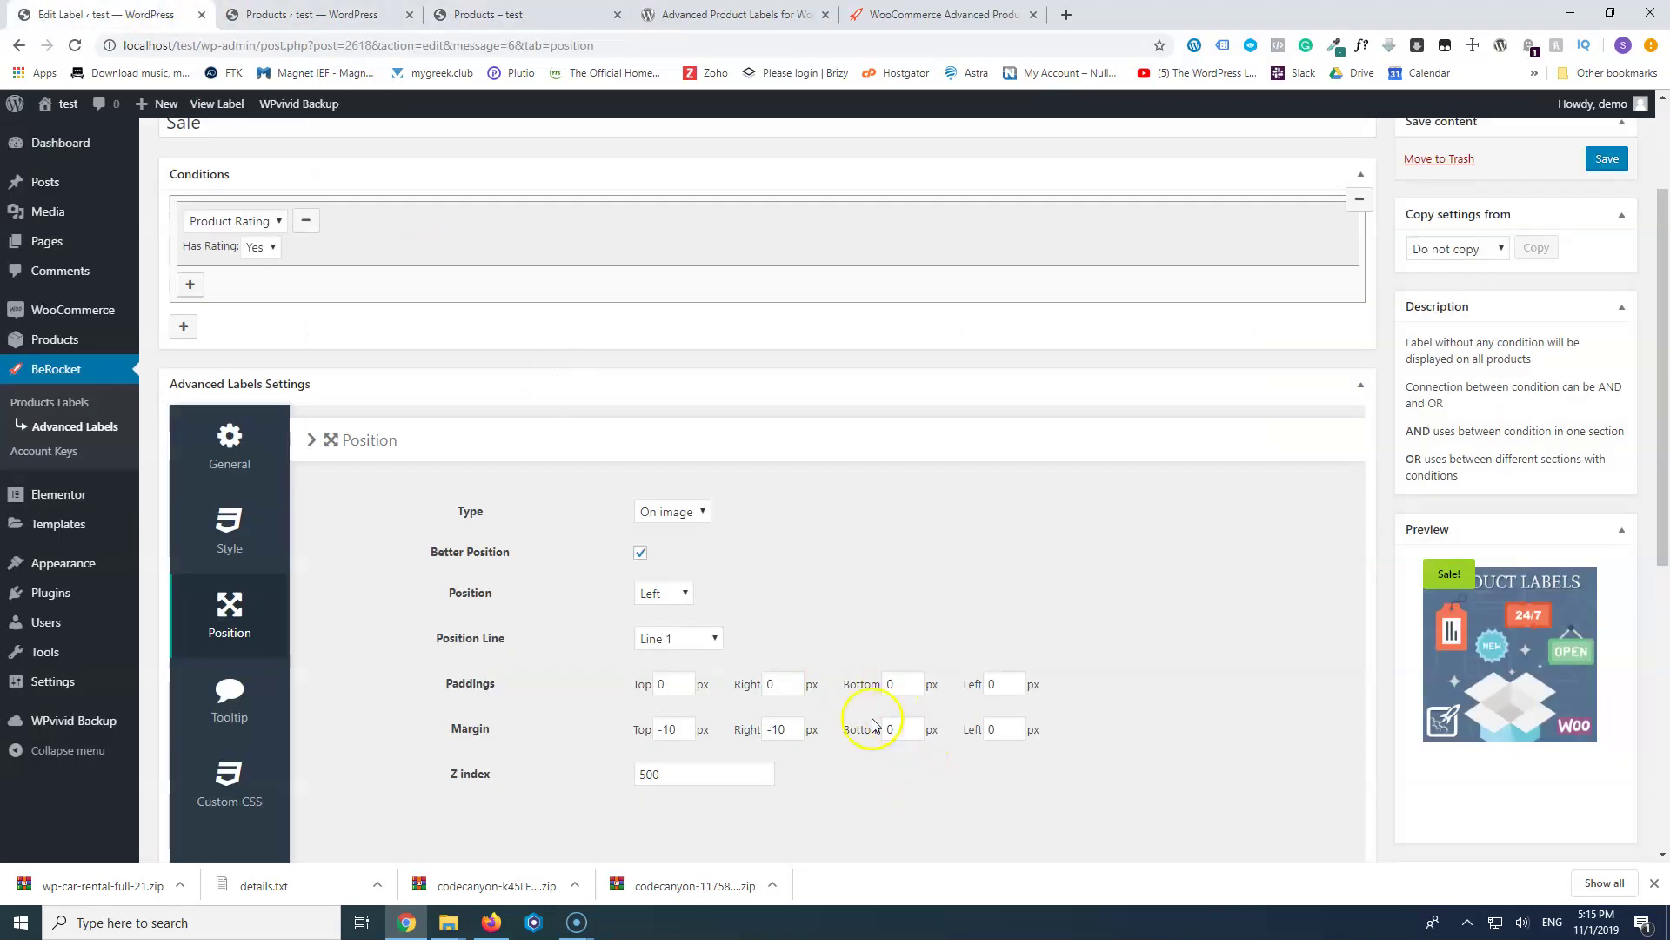
{"action": "type", "text": "0"}
{"action": "left_click", "coordinate": [748, 733]}
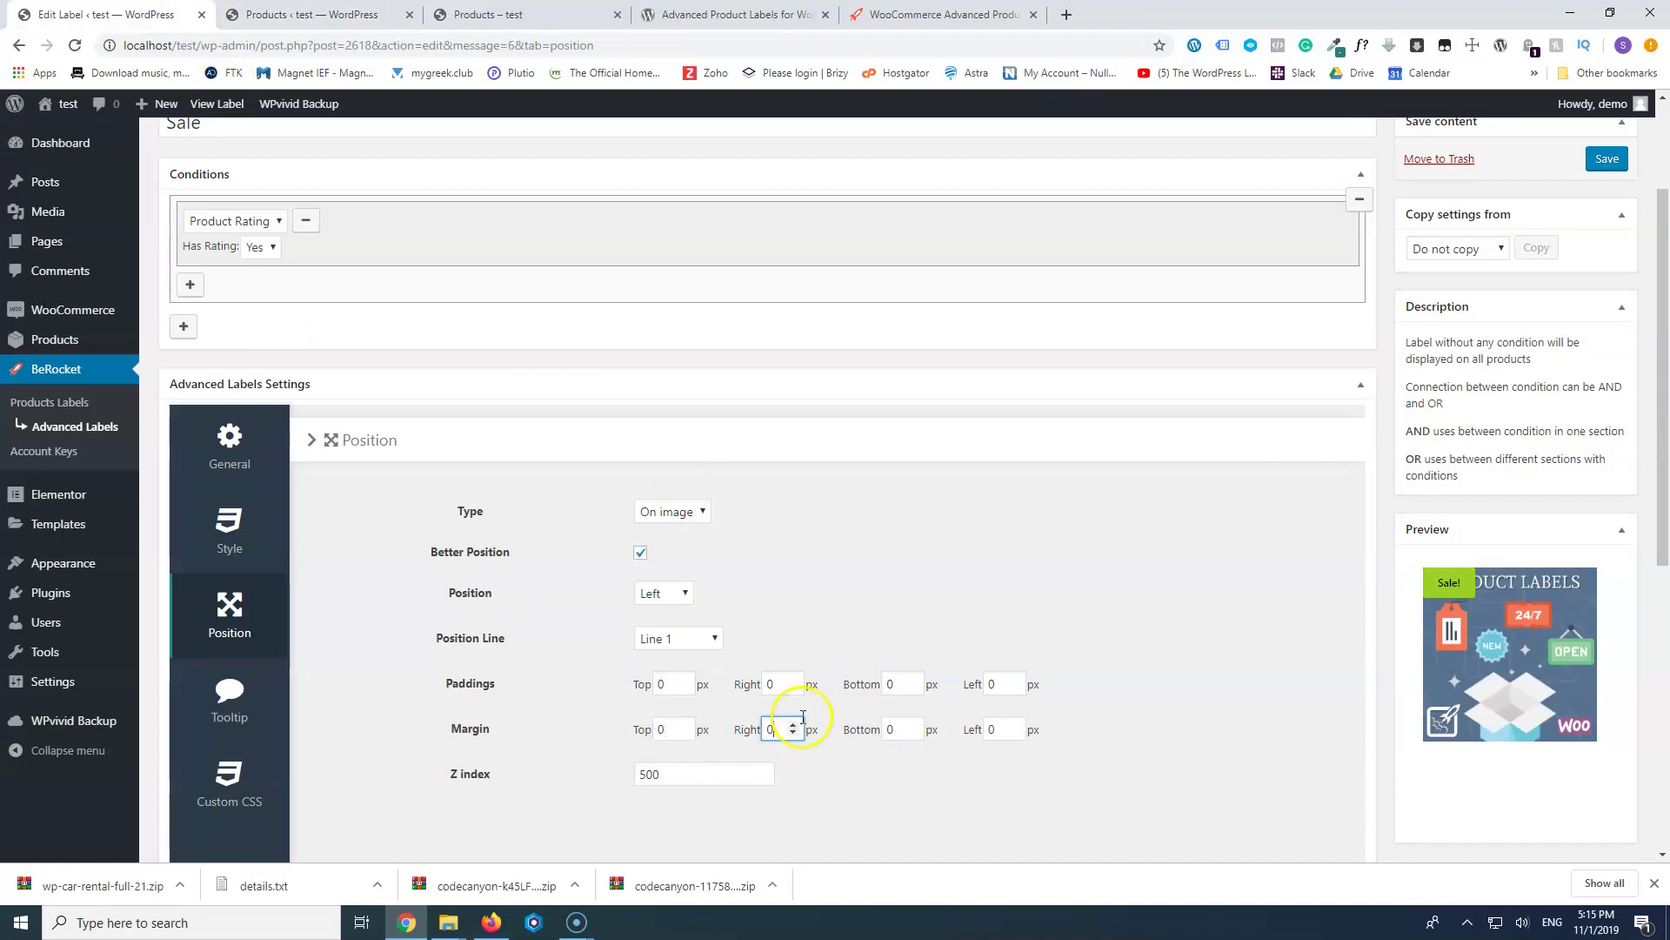
{"action": "left_click", "coordinate": [1607, 168]}
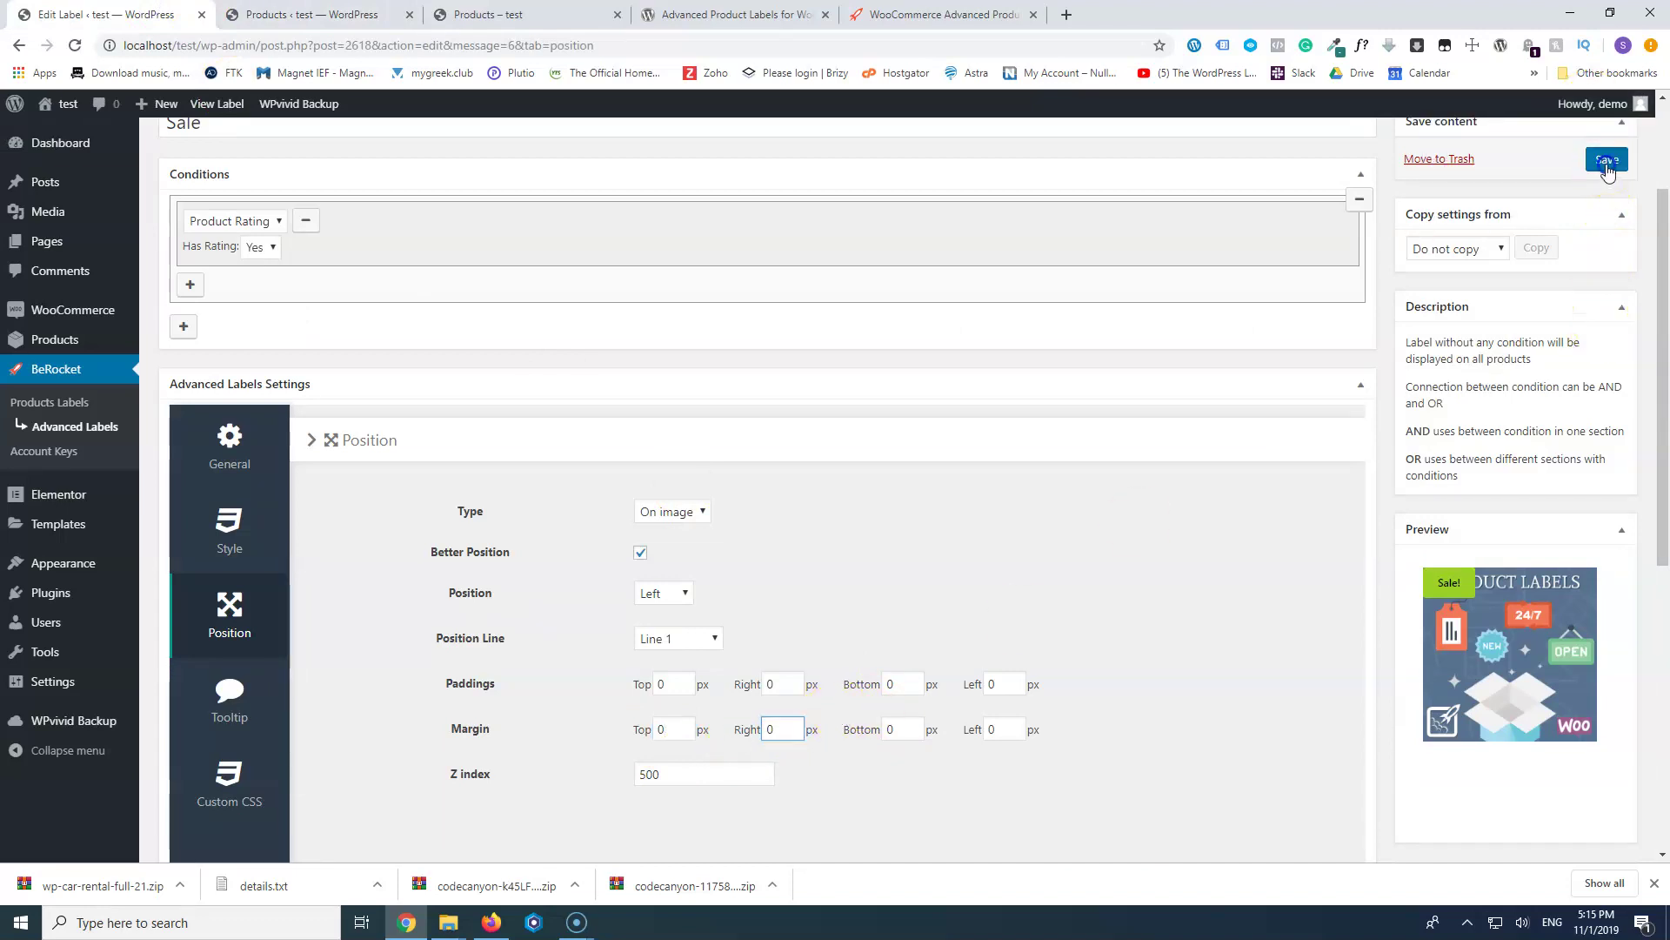
- Reload the shop page to check how the Sale! label displays with the new margins
{"action": "left_click", "coordinate": [287, 15]}
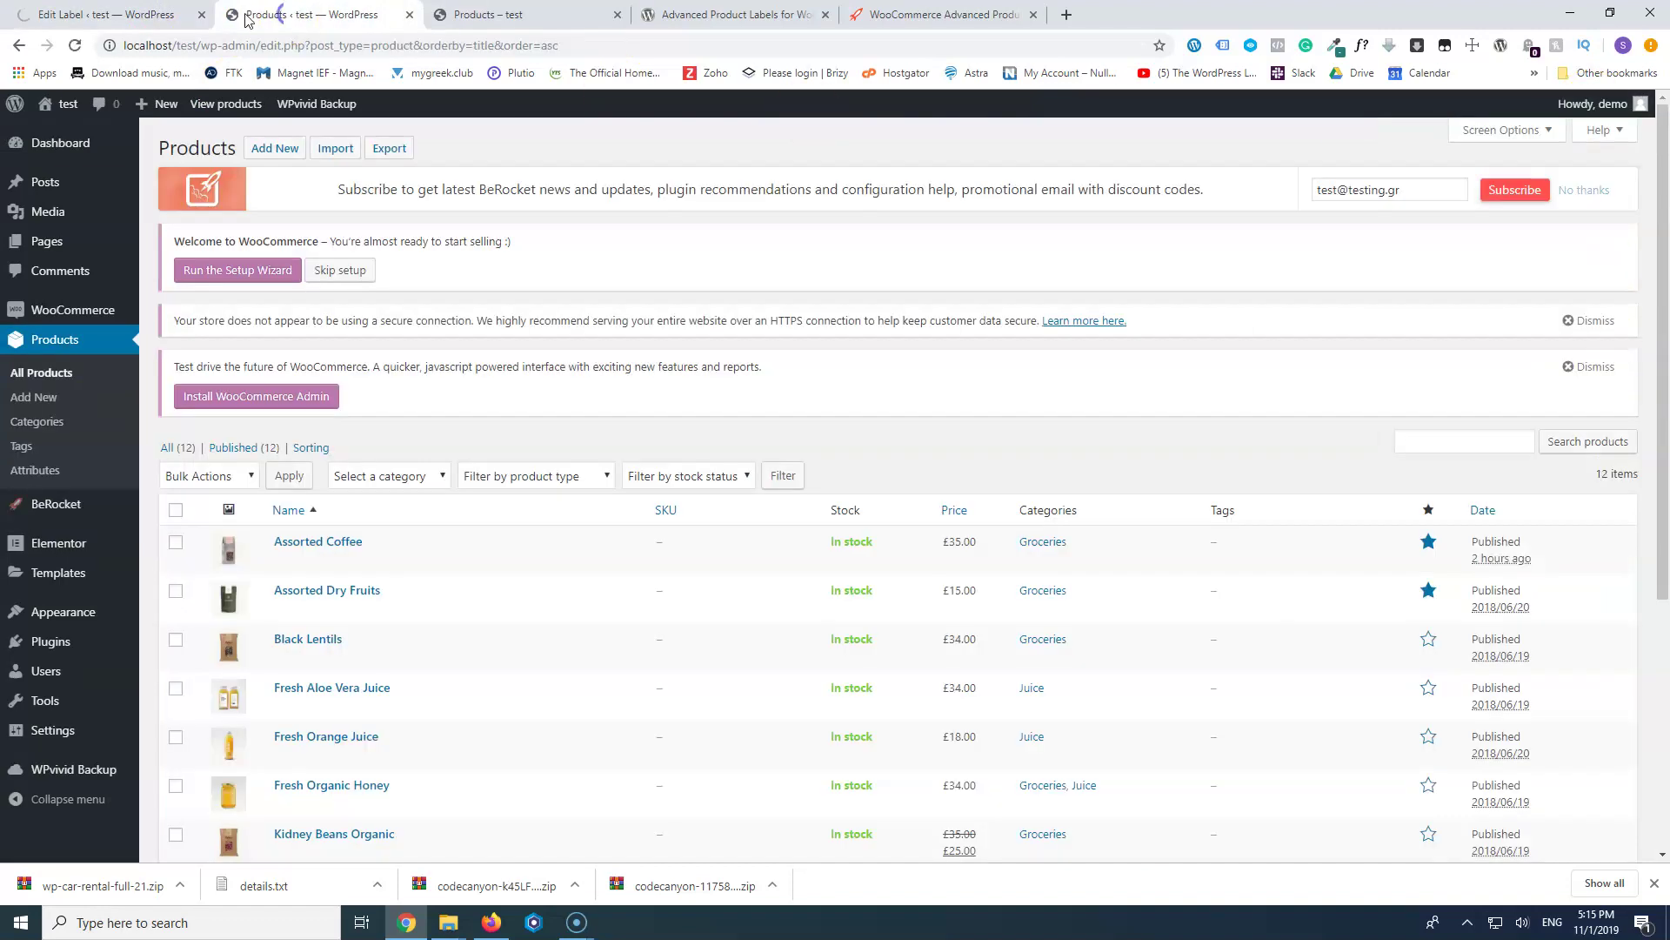
{"action": "left_click", "coordinate": [453, 28]}
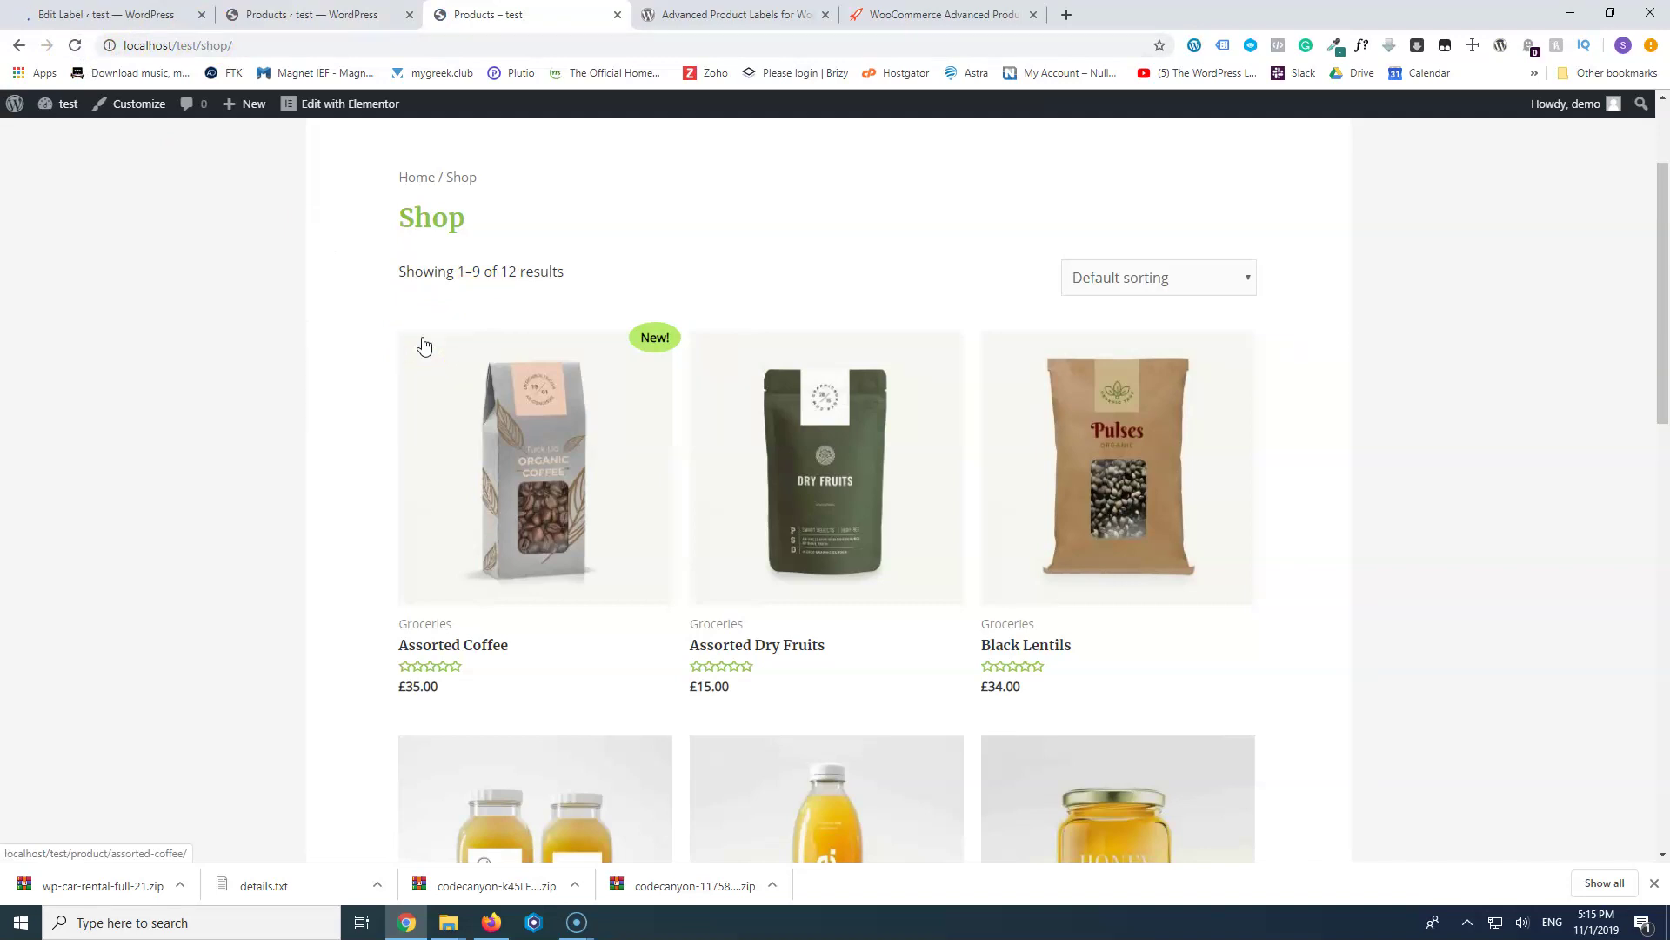
- Refresh the shop page once more to check for the Sale! label, and return to the label editor
{"action": "left_click", "coordinate": [76, 48]}
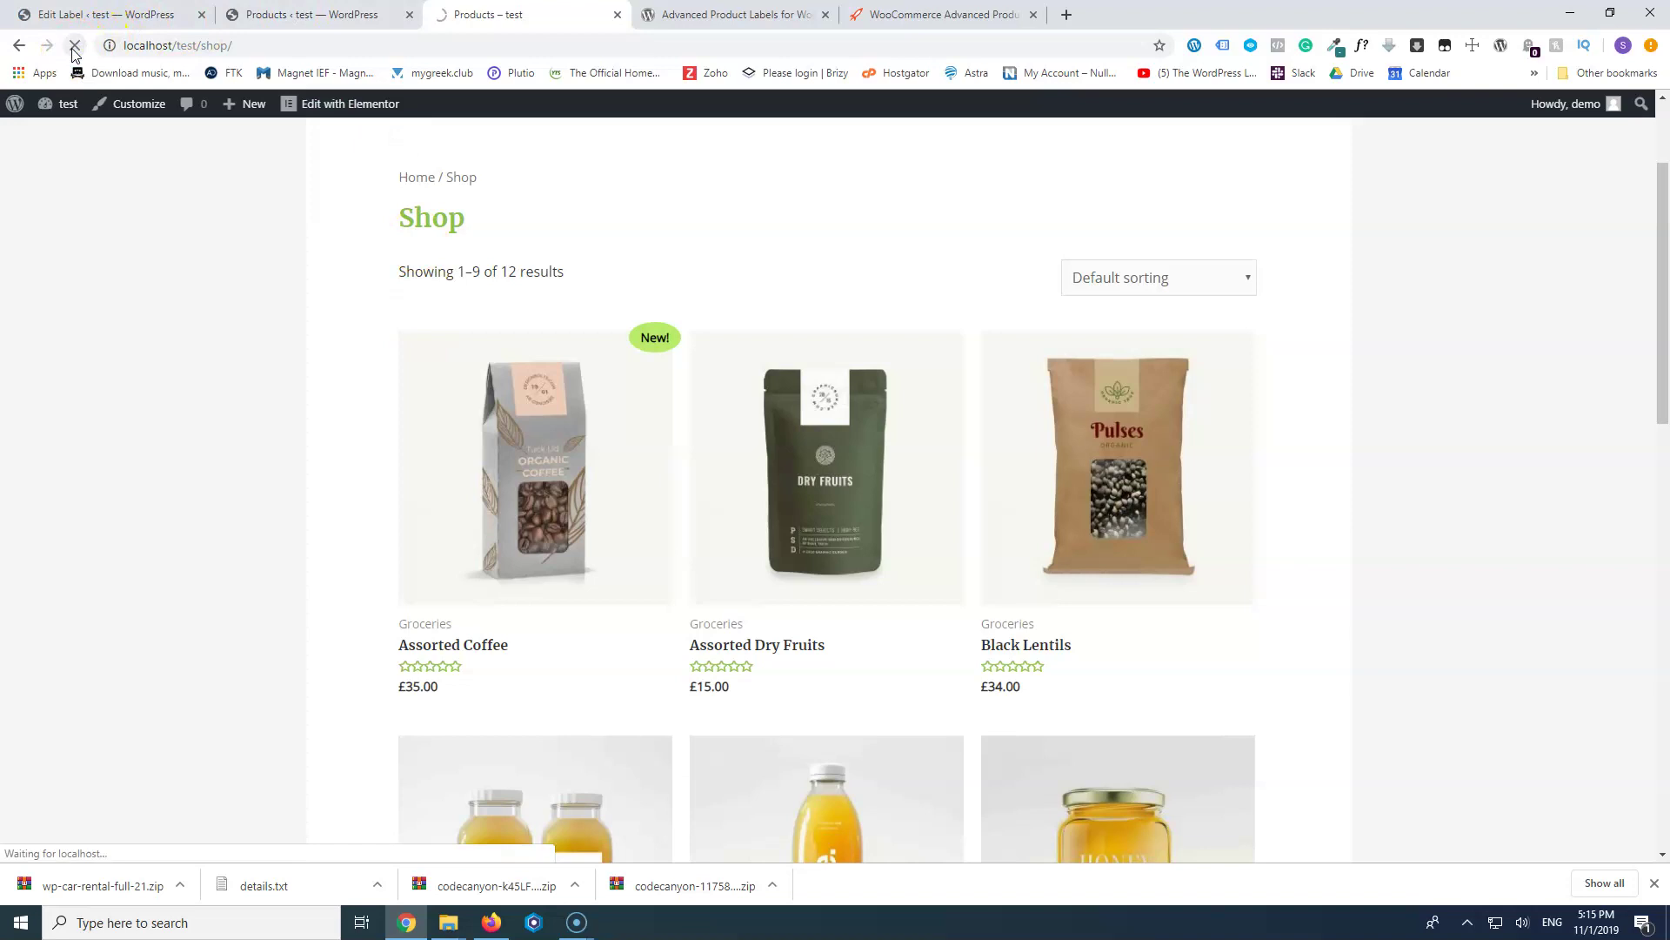
{"action": "left_click", "coordinate": [298, 15]}
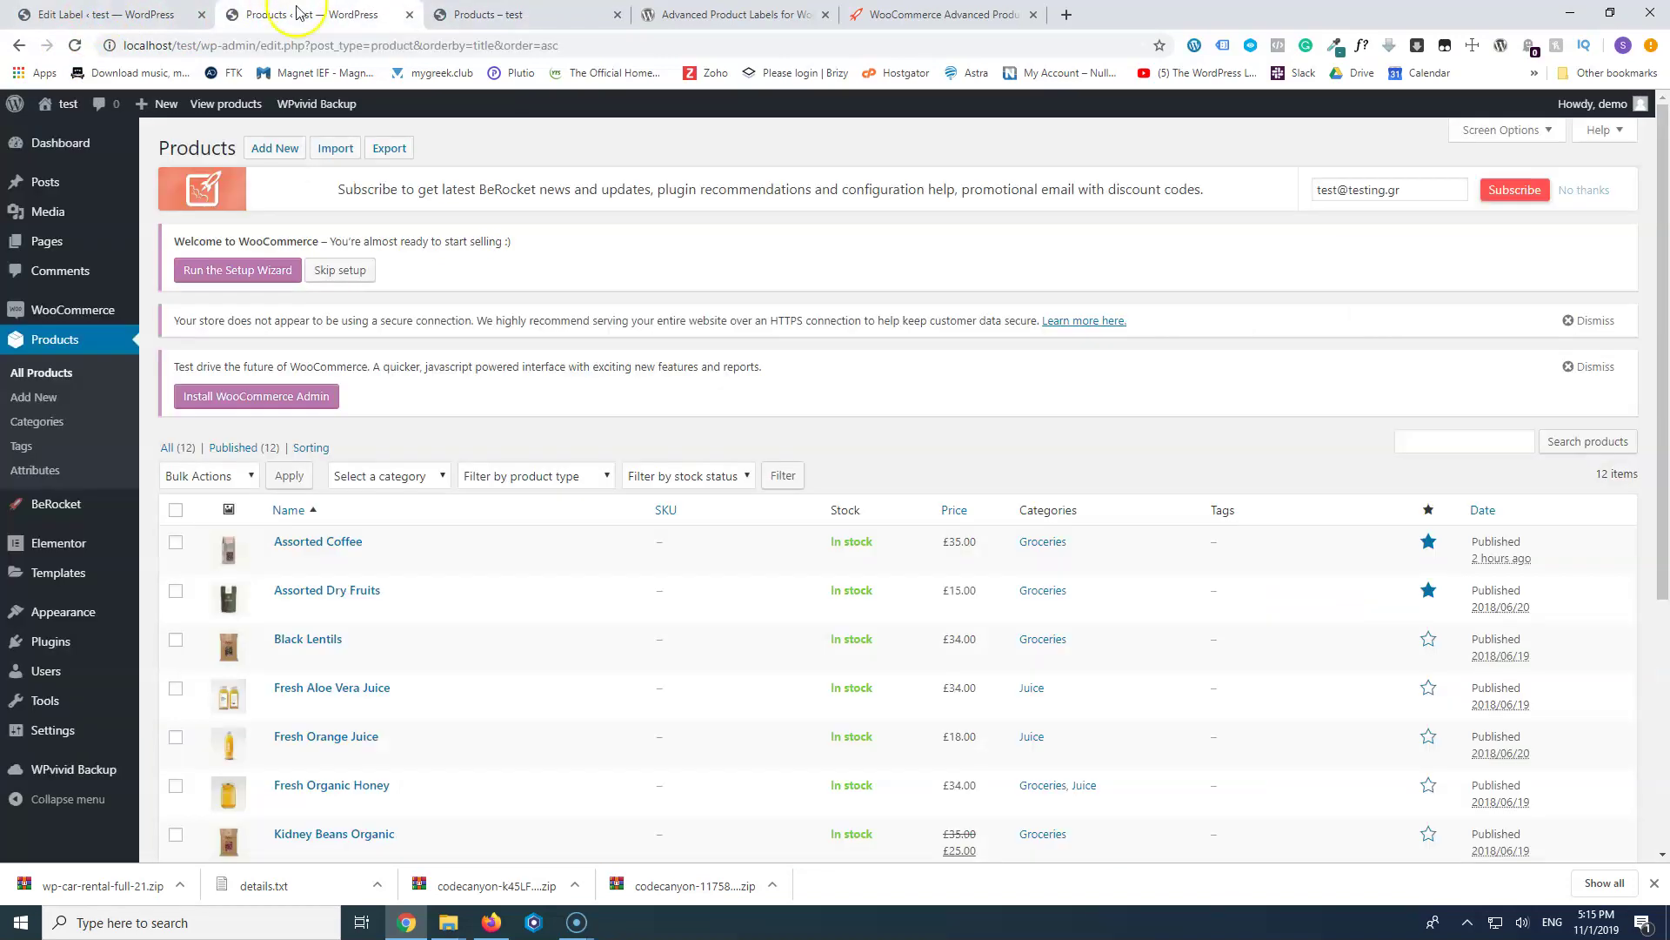
{"action": "left_click", "coordinate": [185, 15]}
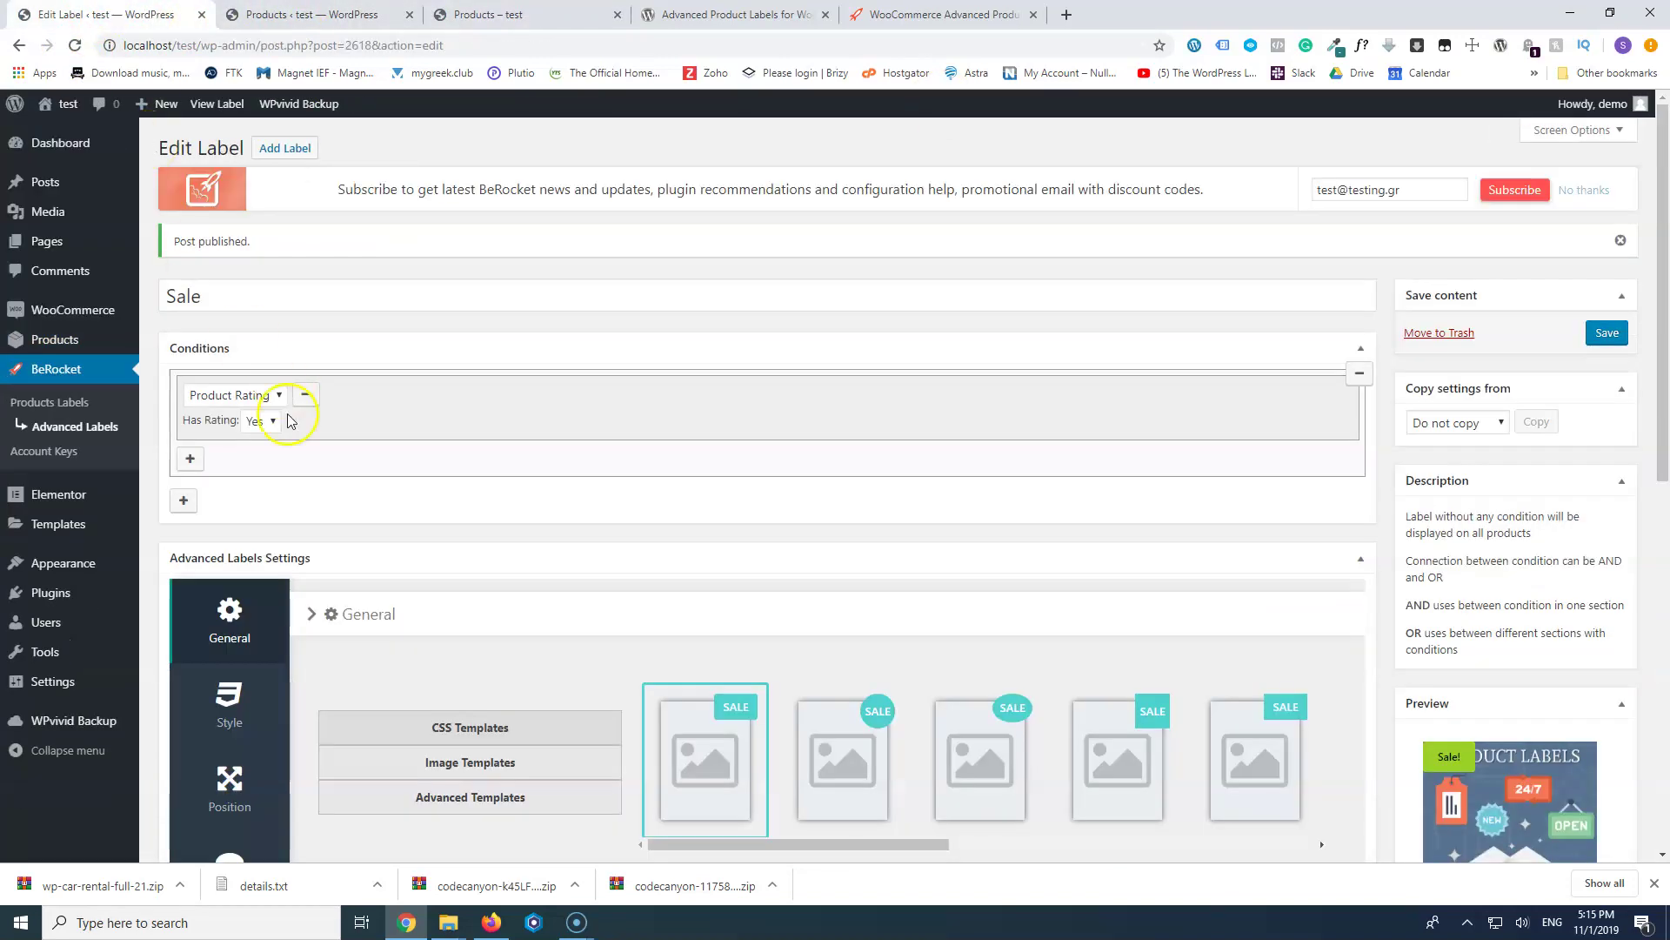
- Change the Sale label's condition to Product age, Equal or less, 30 days, and save the label
{"action": "left_click", "coordinate": [249, 394]}
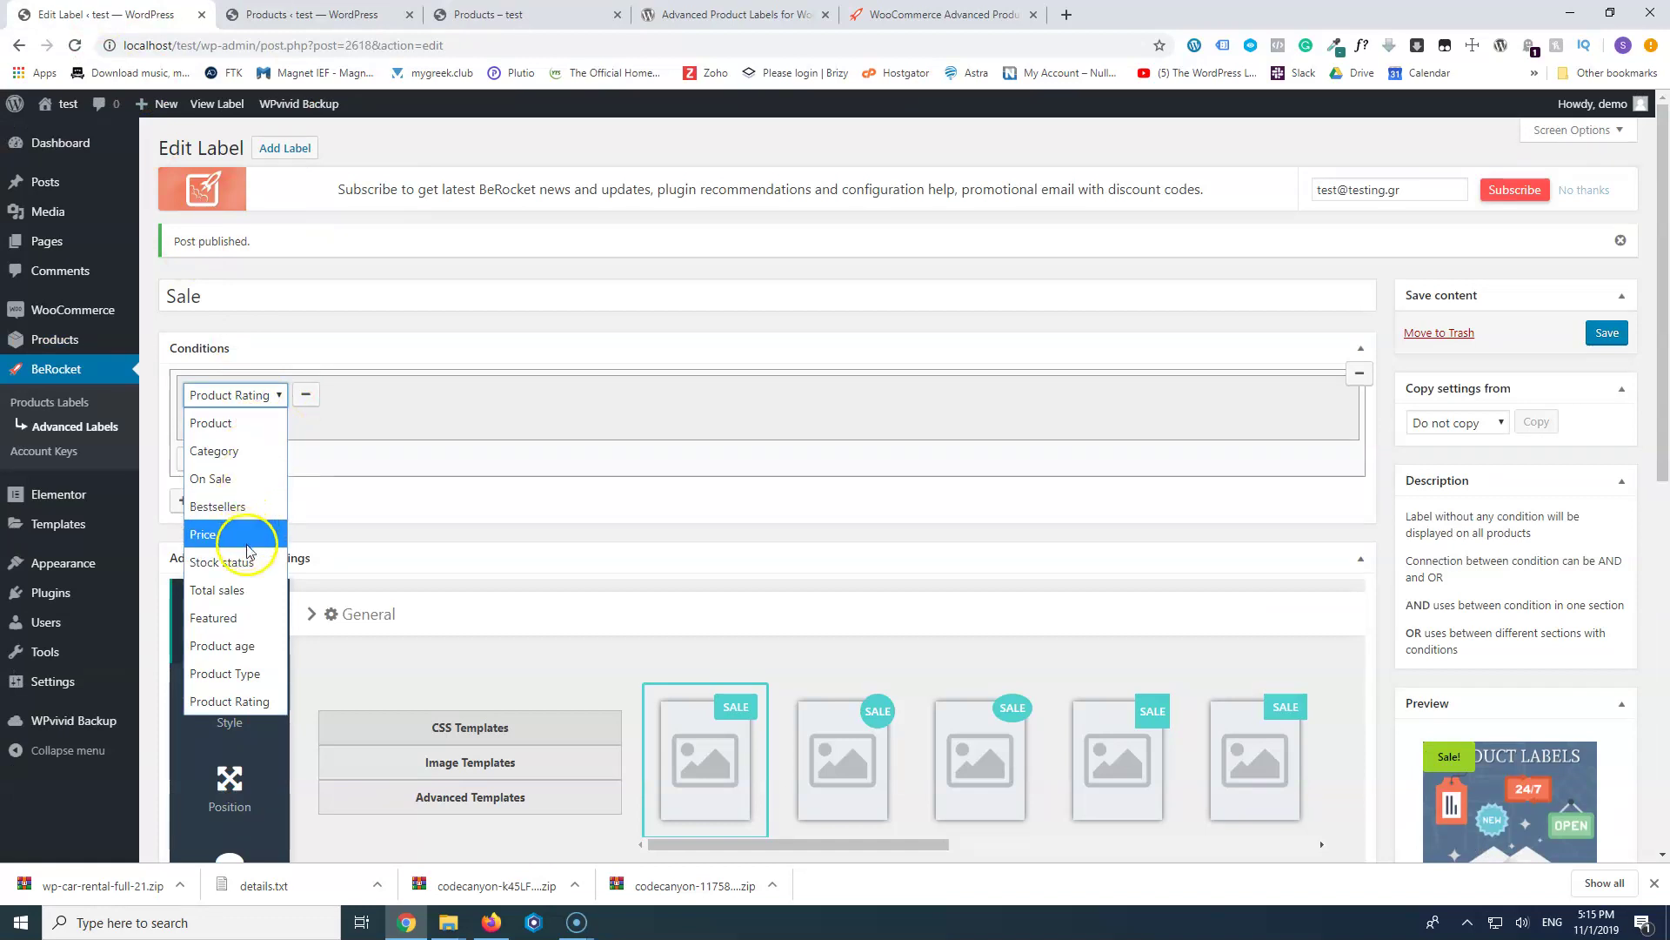
{"action": "left_click", "coordinate": [245, 652]}
{"action": "left_click", "coordinate": [241, 426]}
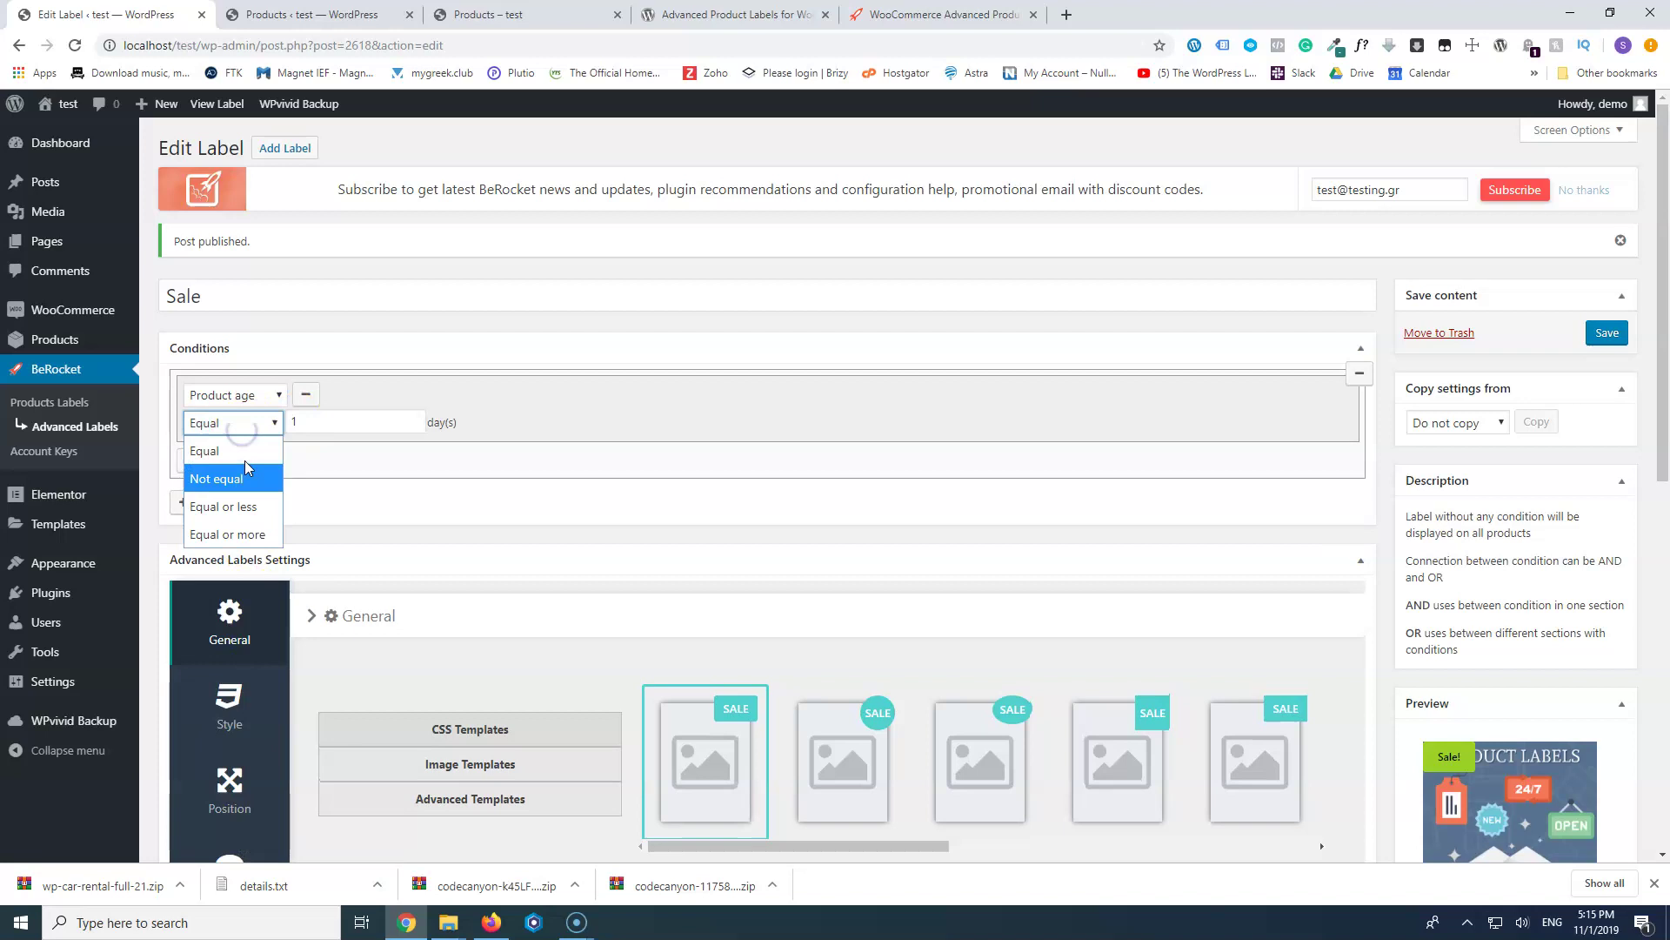
{"action": "left_click", "coordinate": [253, 541]}
{"action": "left_click", "coordinate": [252, 506]}
{"action": "left_click", "coordinate": [302, 423]}
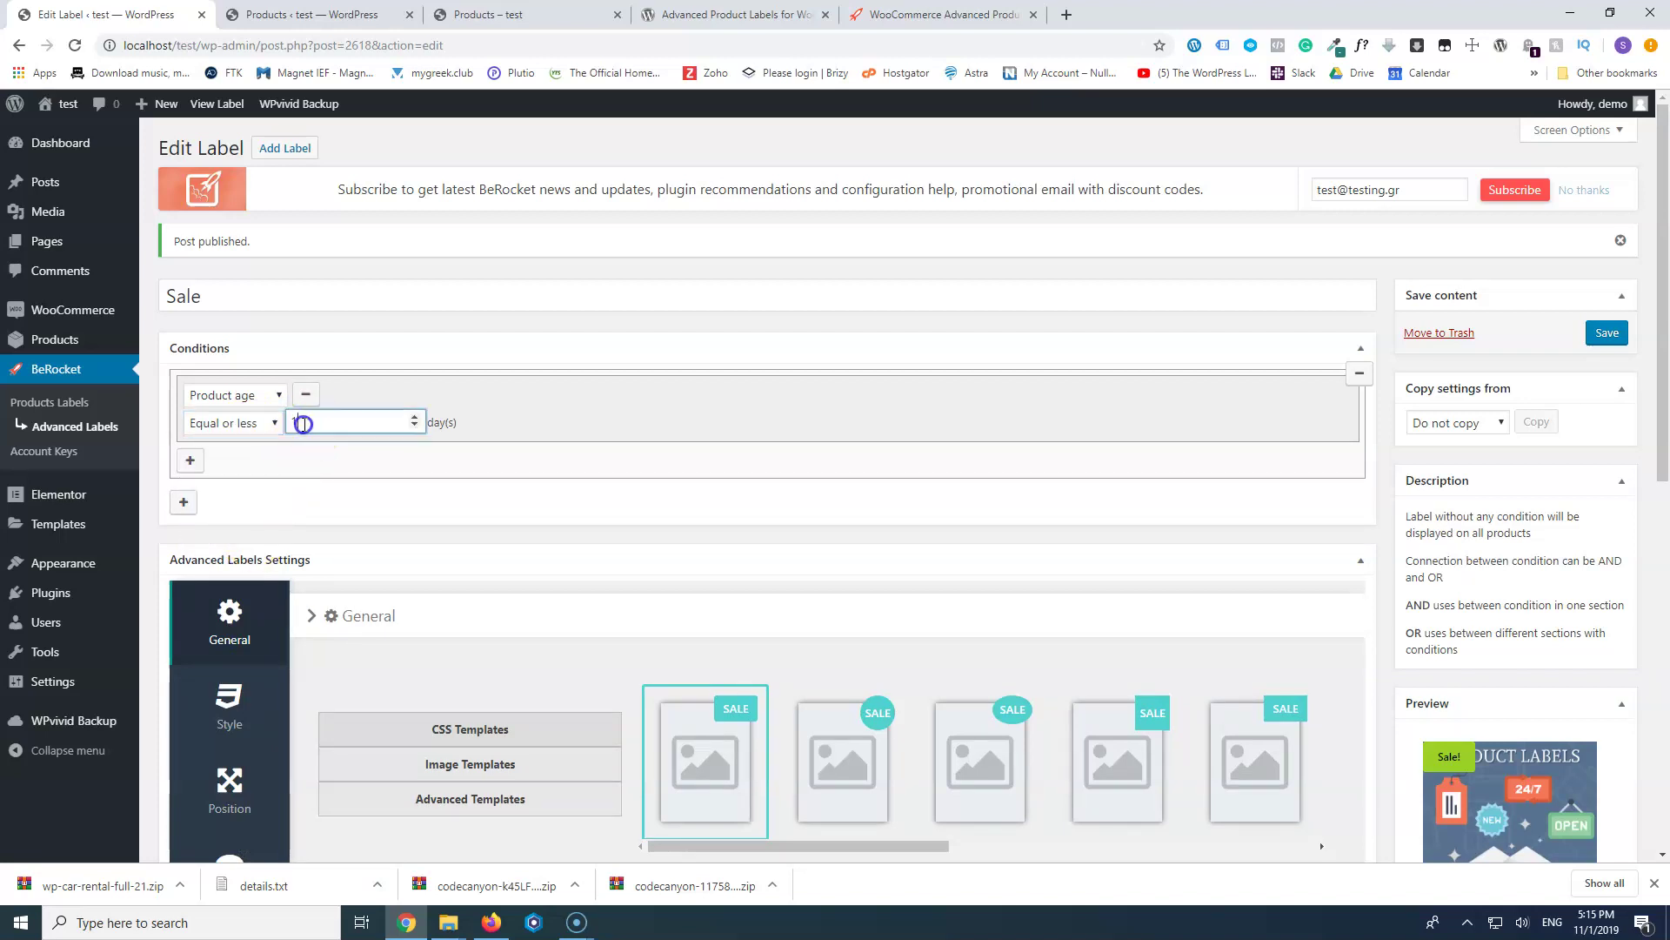
{"action": "left_click", "coordinate": [1607, 332]}
- Reload the shop page to check which products show the Sale! label under the product age condition, and return to the label editor
{"action": "left_click", "coordinate": [287, 17]}
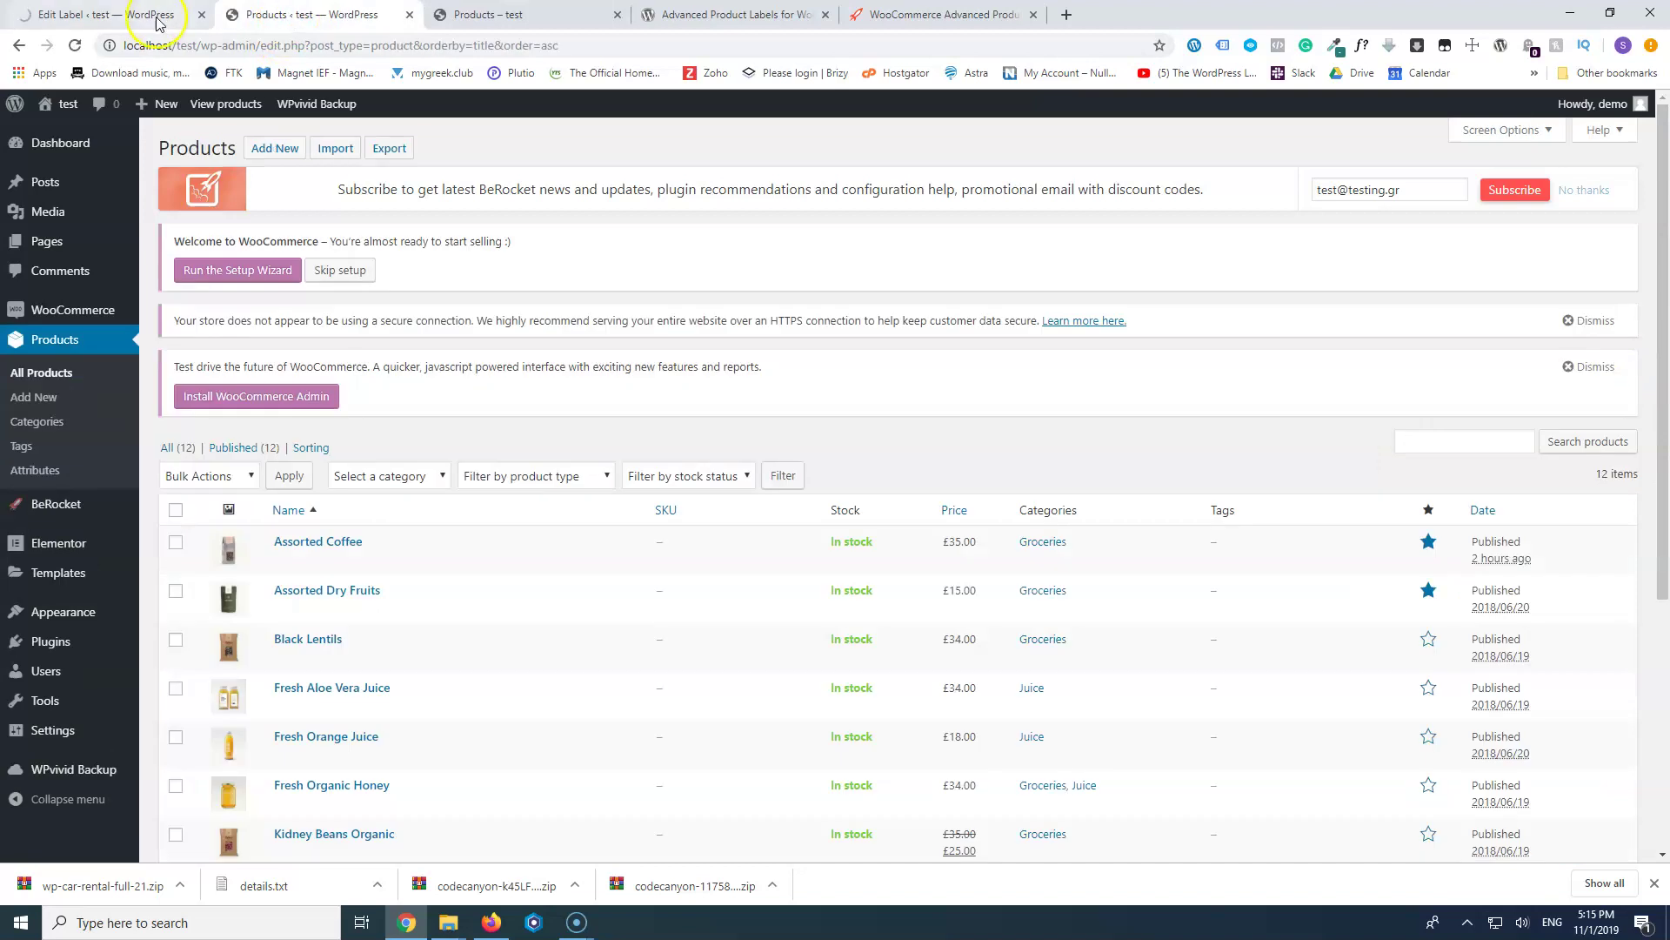
{"action": "left_click", "coordinate": [500, 14]}
{"action": "left_click", "coordinate": [71, 46]}
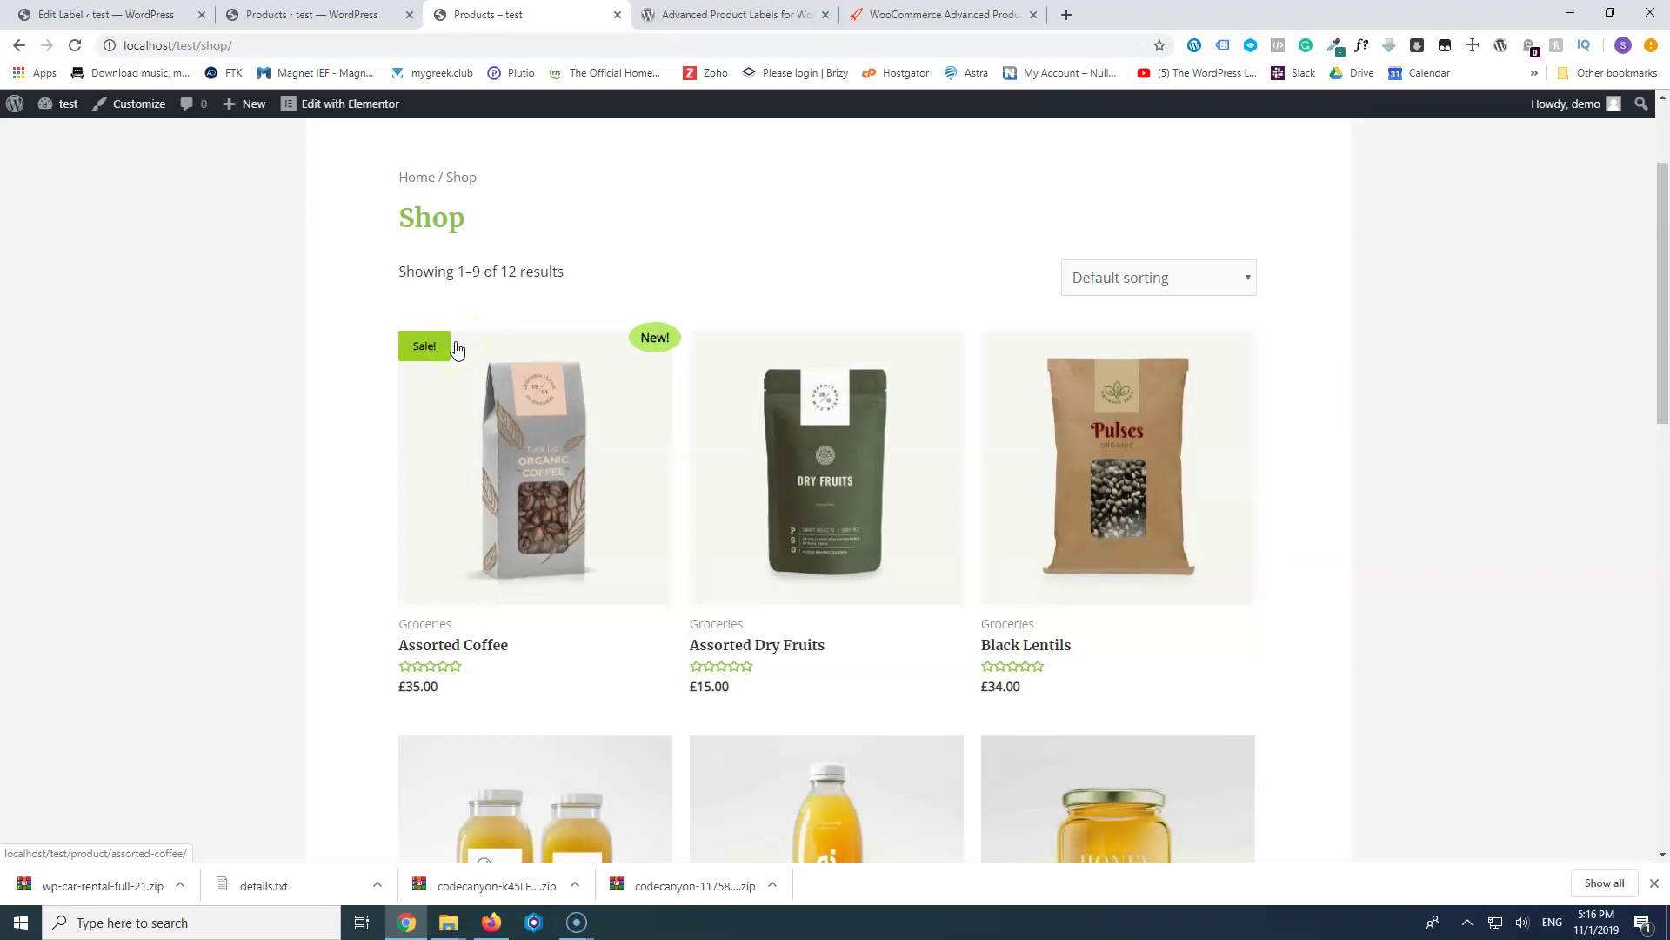
{"action": "left_click", "coordinate": [122, 14]}
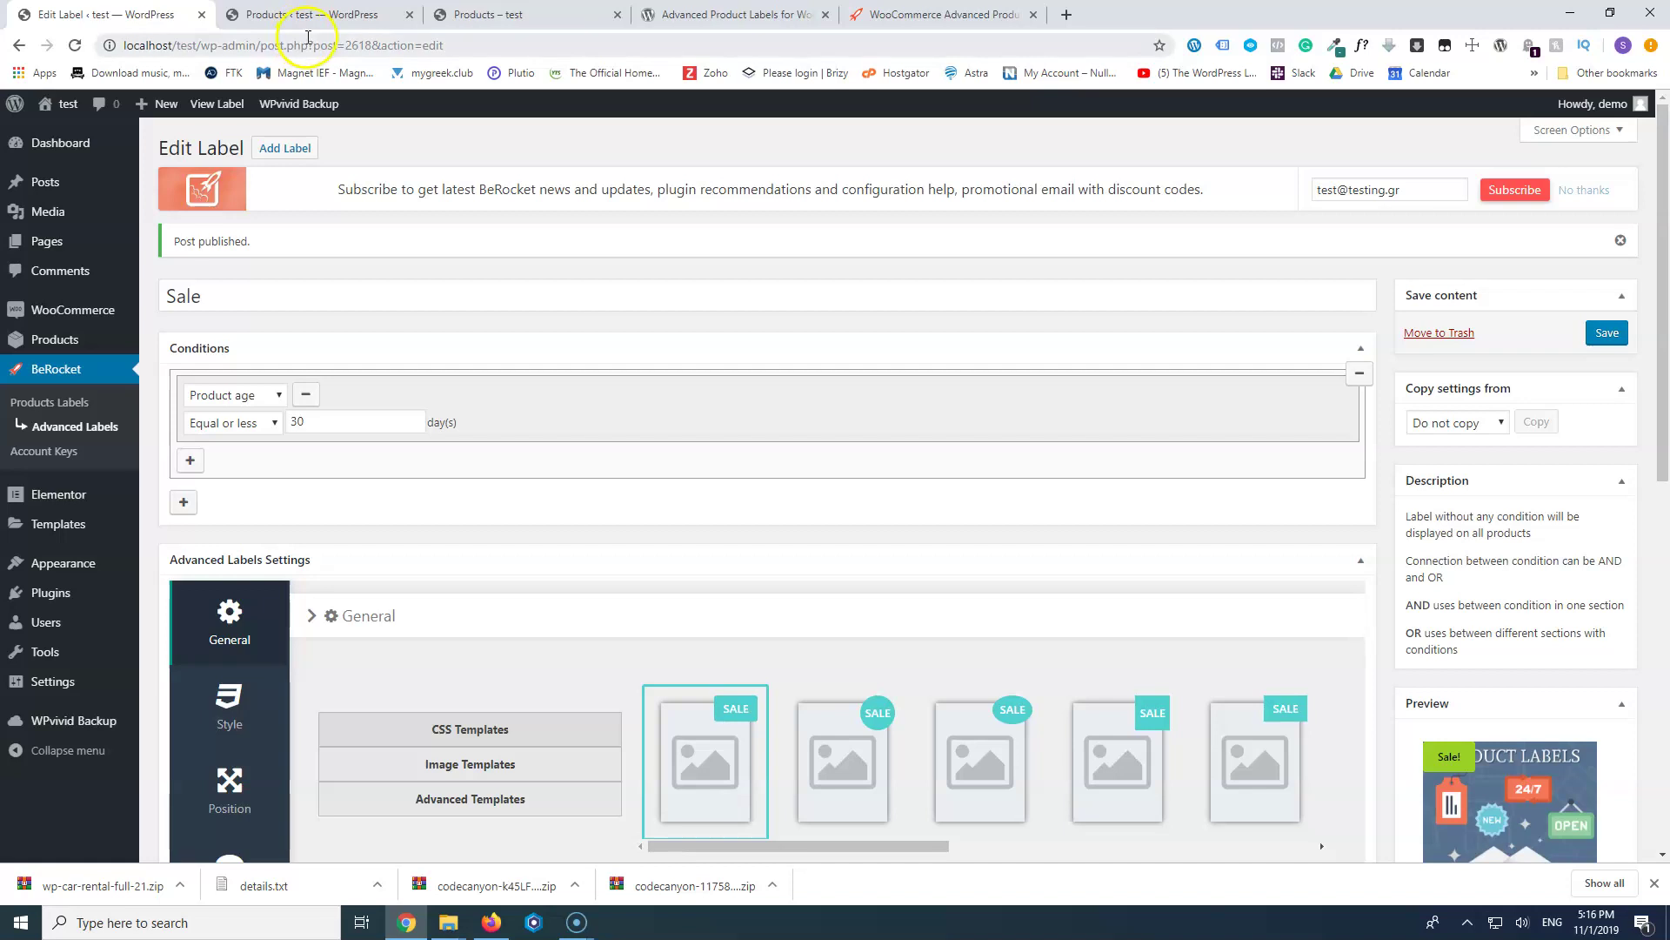